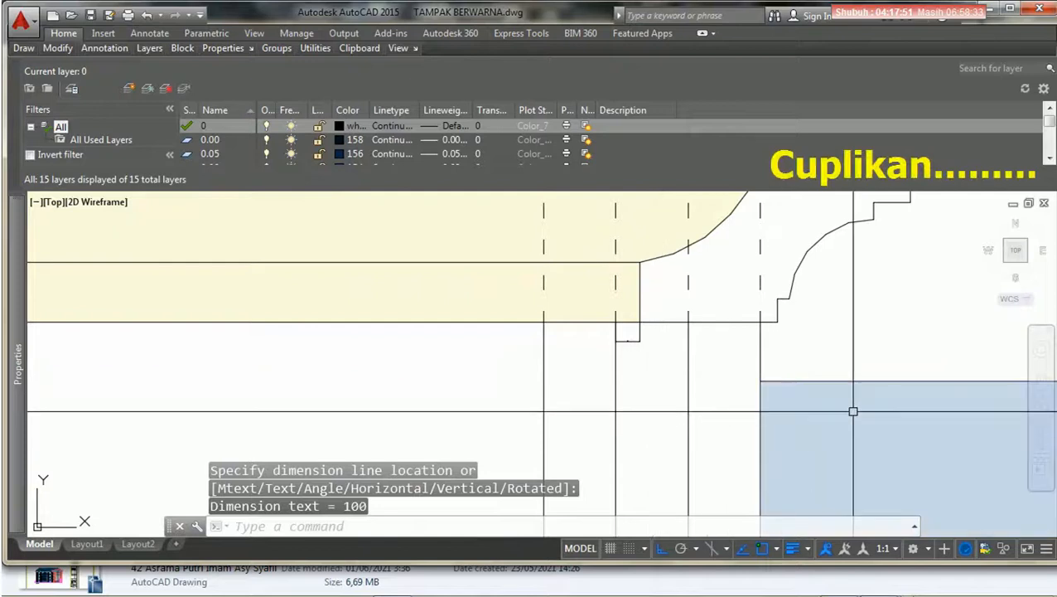
Modify the ISO-25 dimension style to use a text height of 100.
text(d)
key(Return)
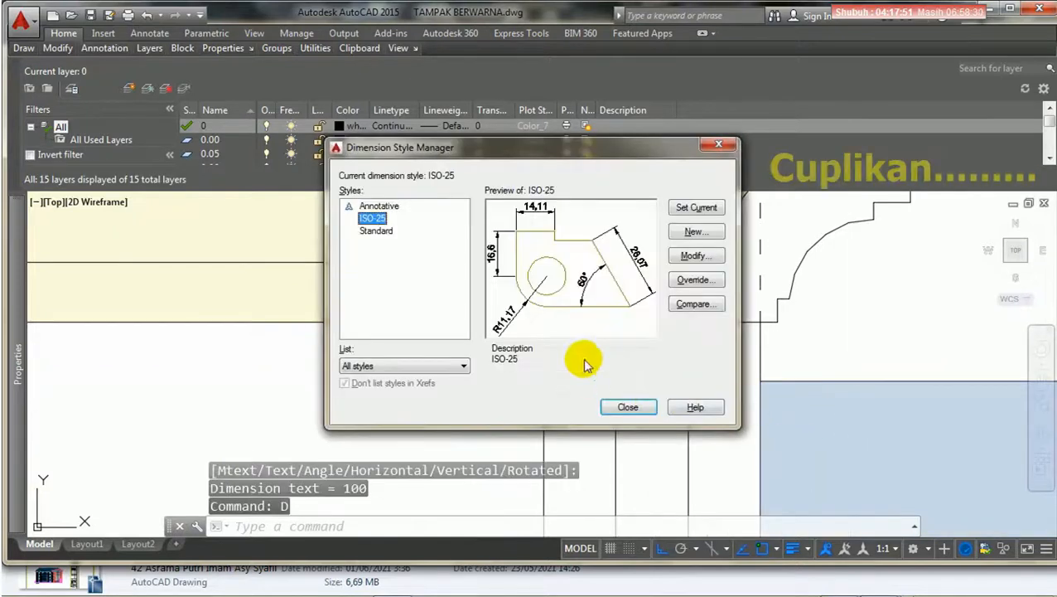
click(682, 258)
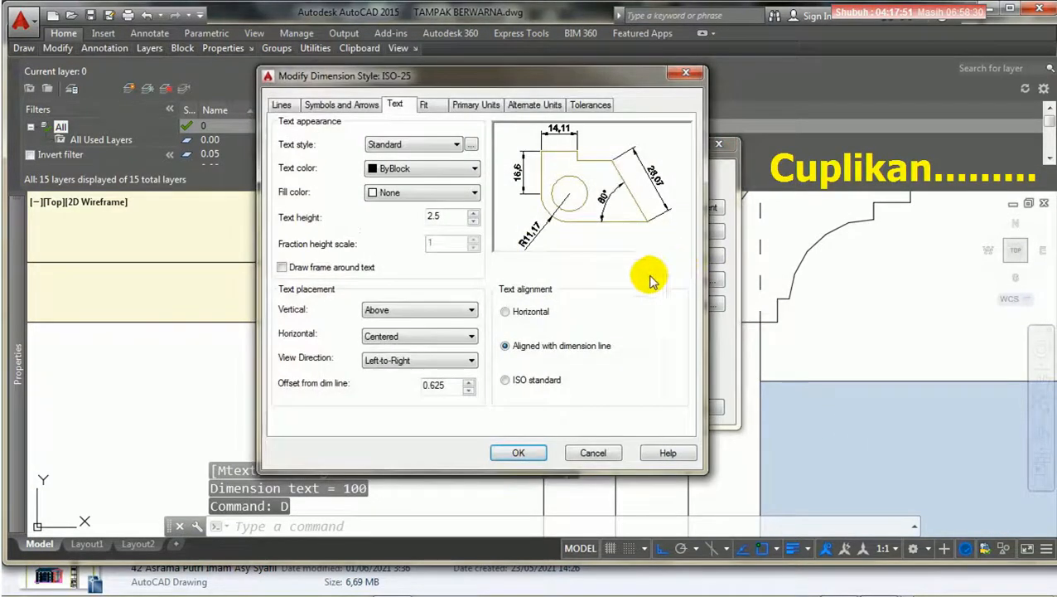
double_click(449, 215)
text(100)
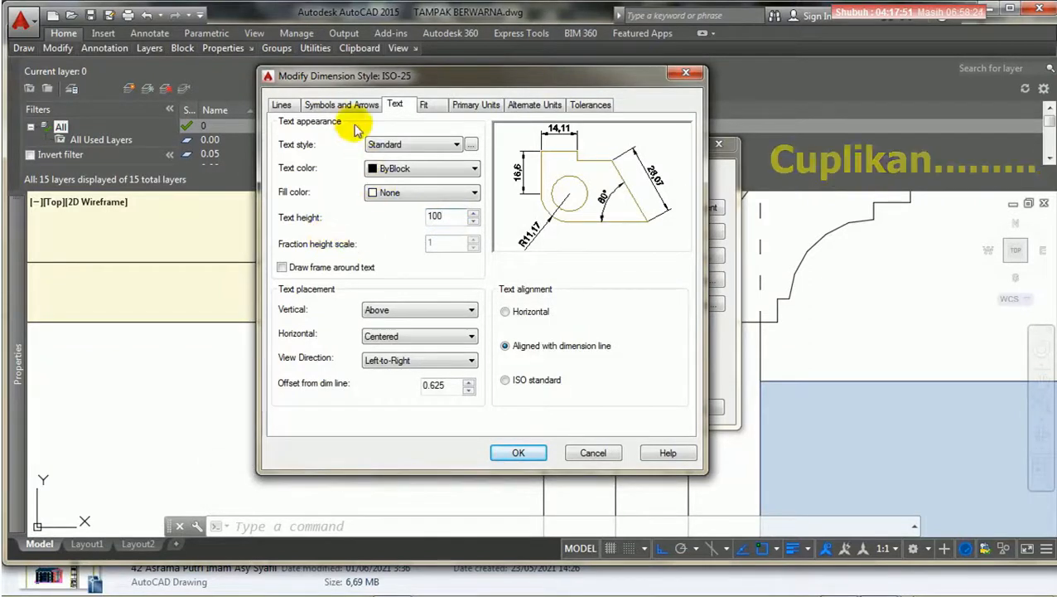
Make the style's extension lines extend 75 beyond the dimension lines, with a 100 offset from origin.
click(282, 105)
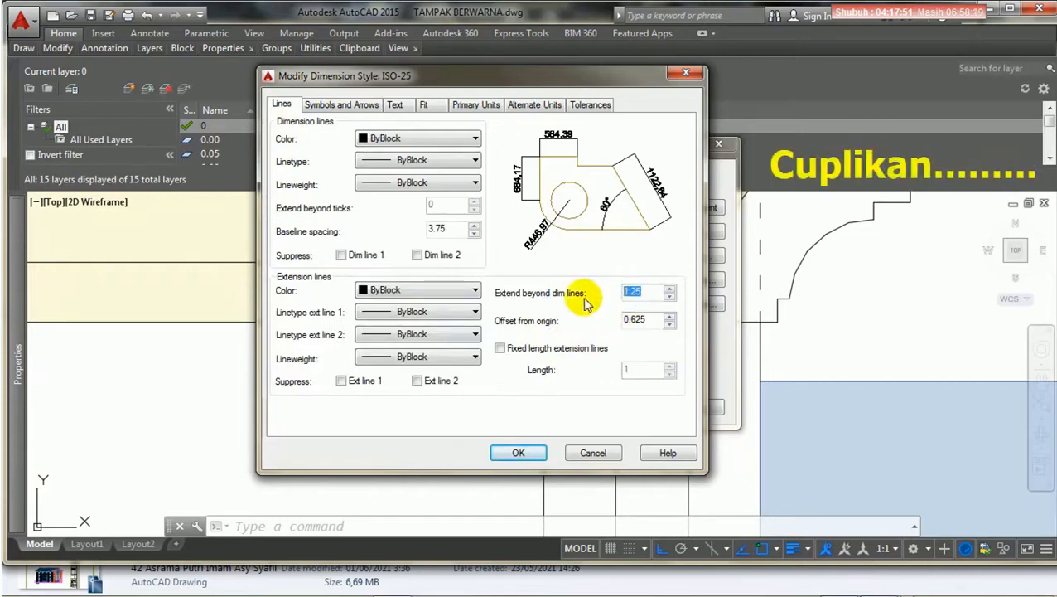
text(75)
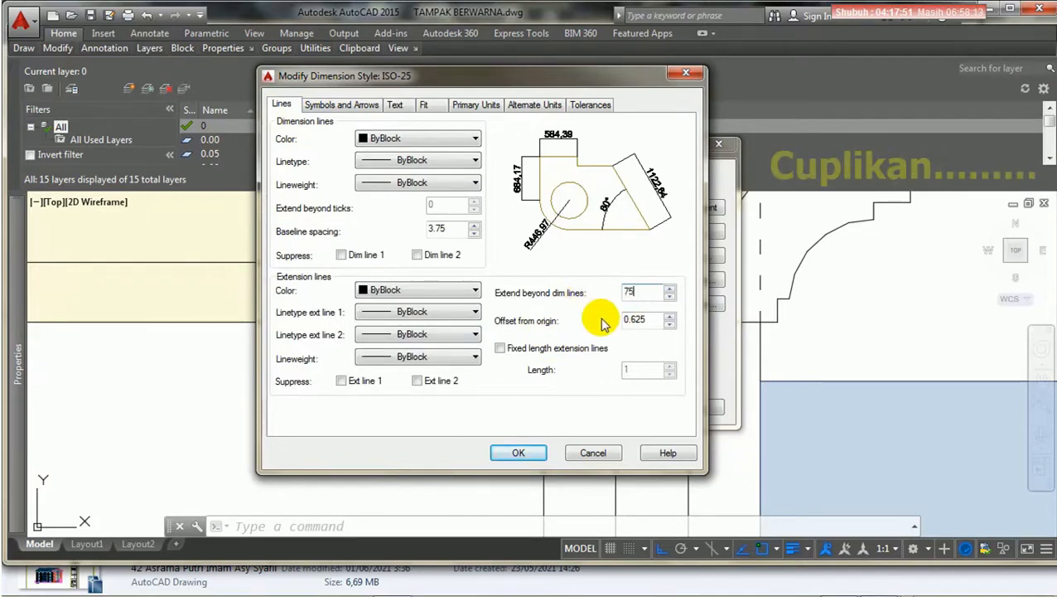
click(659, 320)
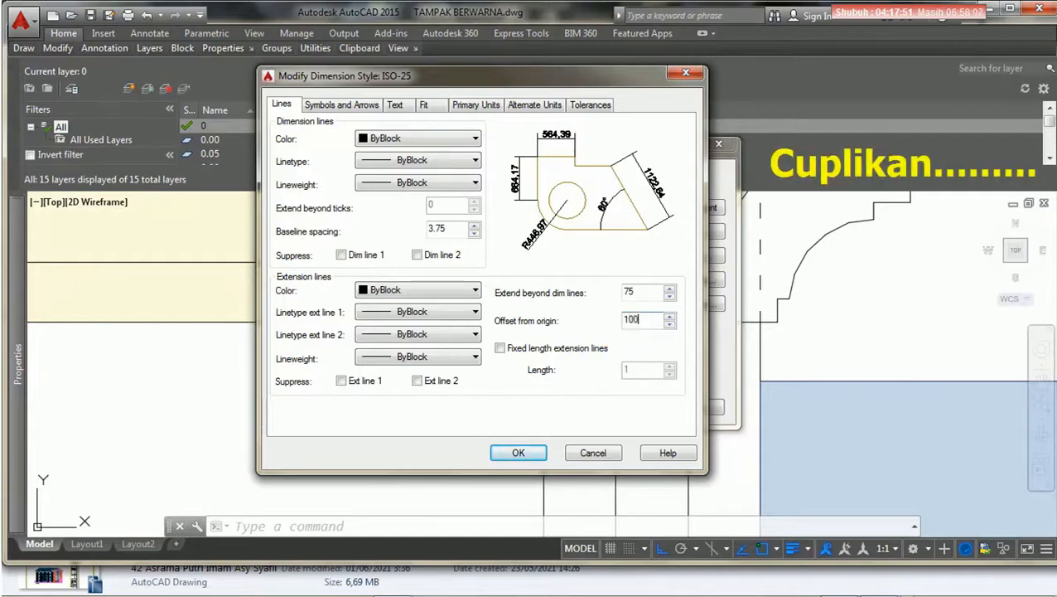
Change both dimension arrowheads to Architectural tick and set the arrow size to 100.
click(359, 106)
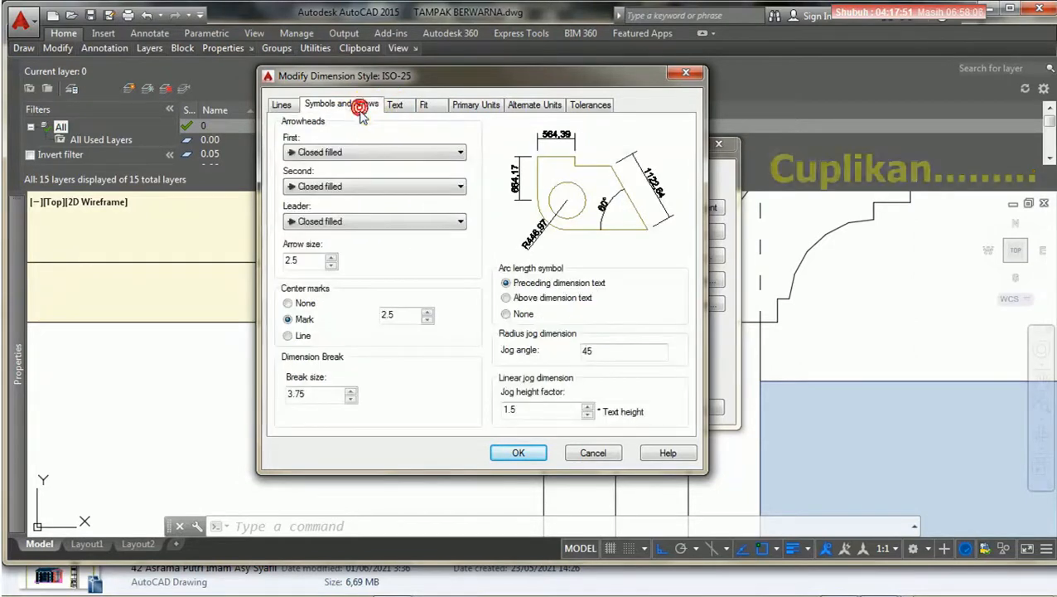
click(359, 152)
scroll(360, 153, up, 2)
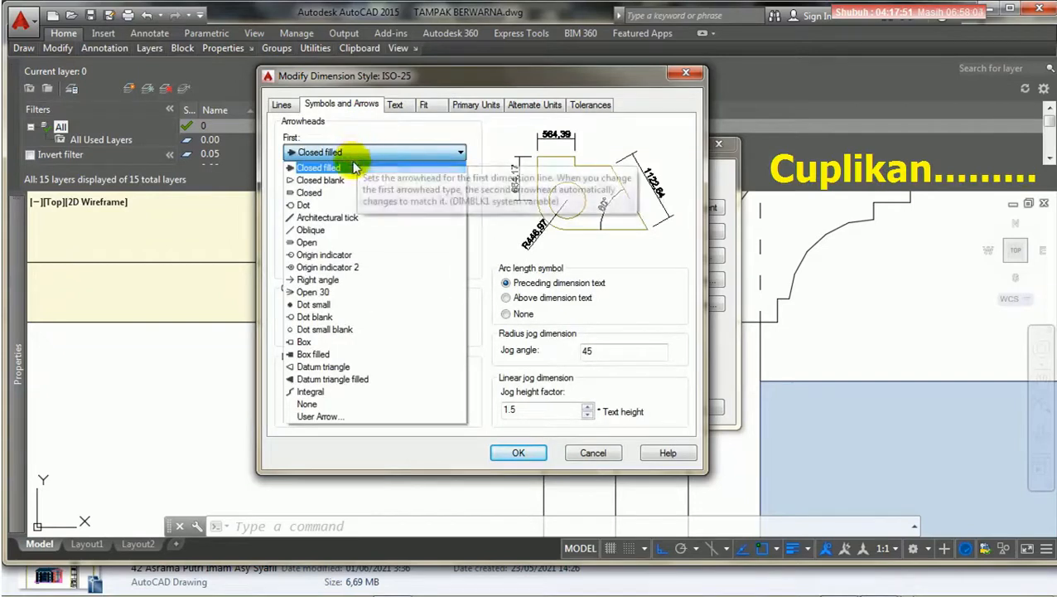
click(347, 216)
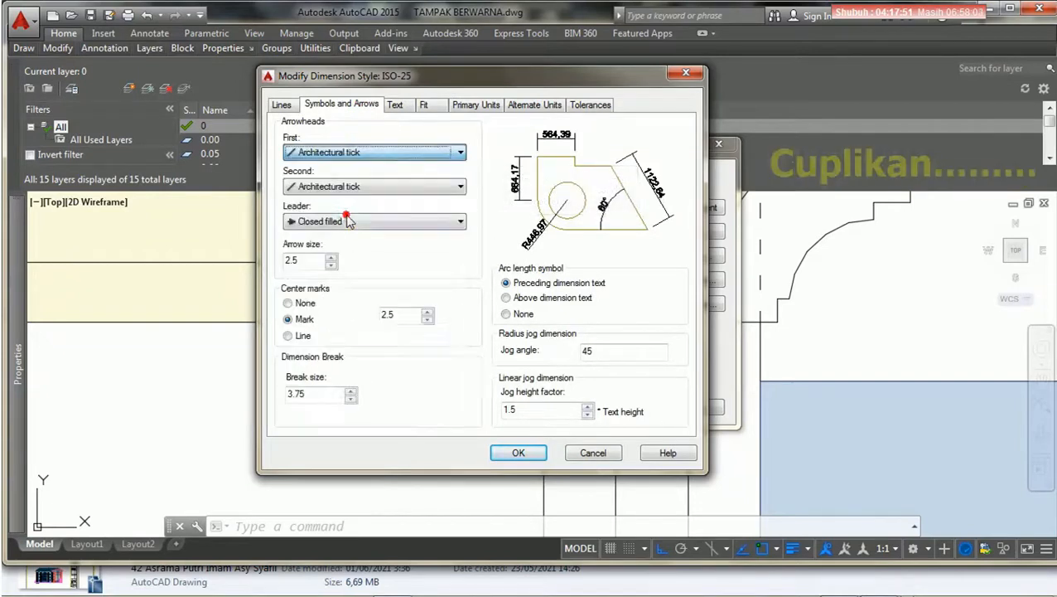
double_click(310, 257)
text(100)
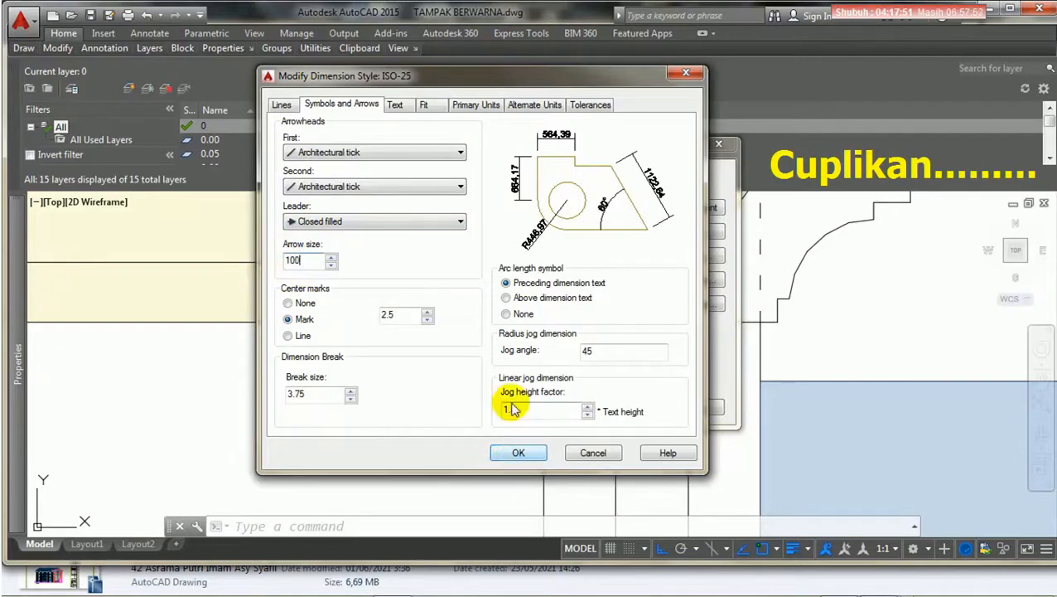
Set the dimension scale factor to 0.1 and linear precision to 0, then apply the ISO-25 style changes.
click(467, 105)
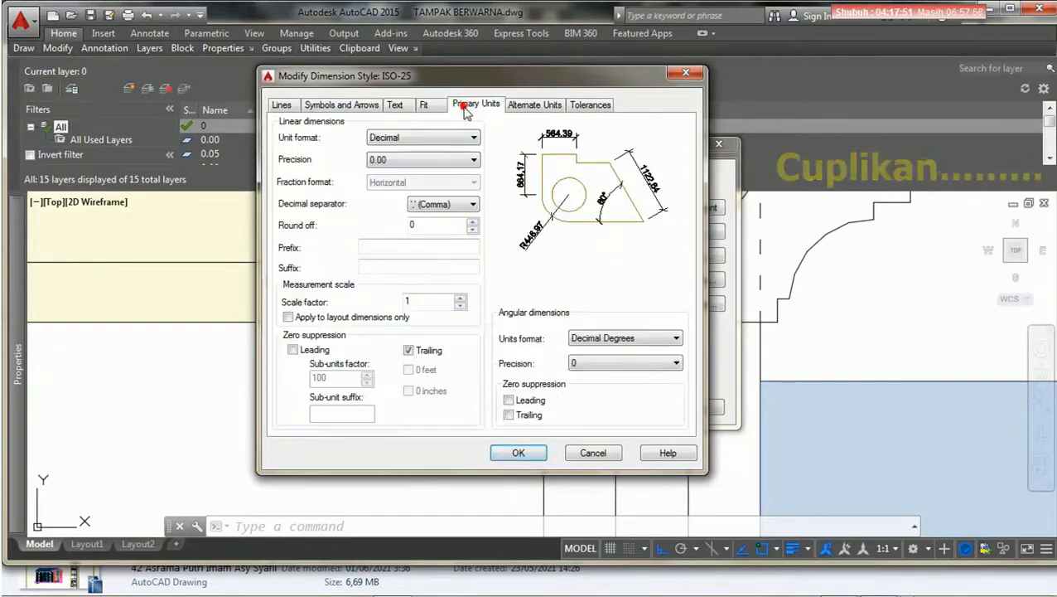
click(405, 300)
text(0,)
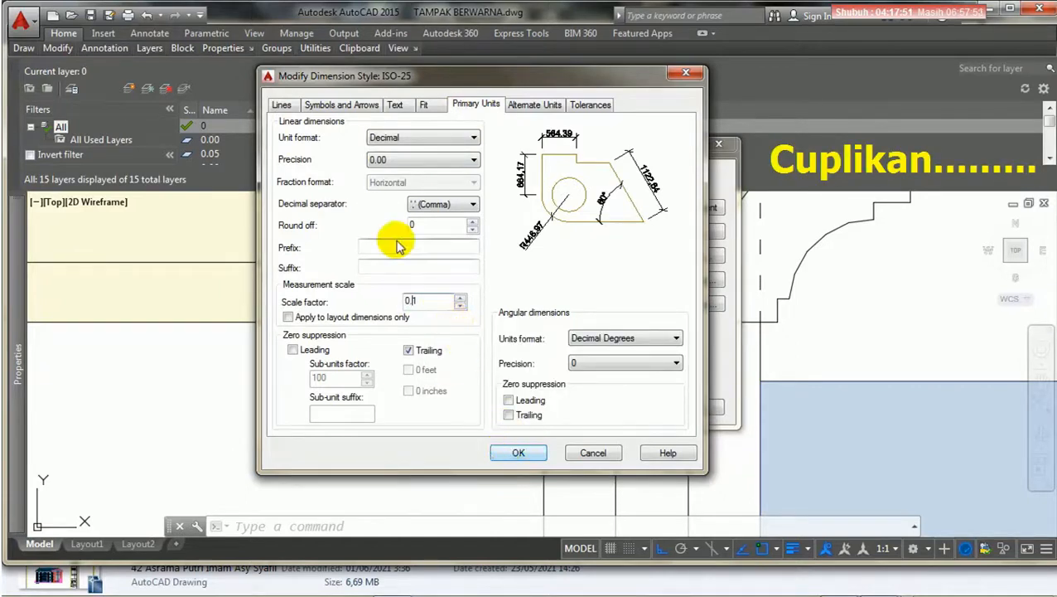
click(440, 159)
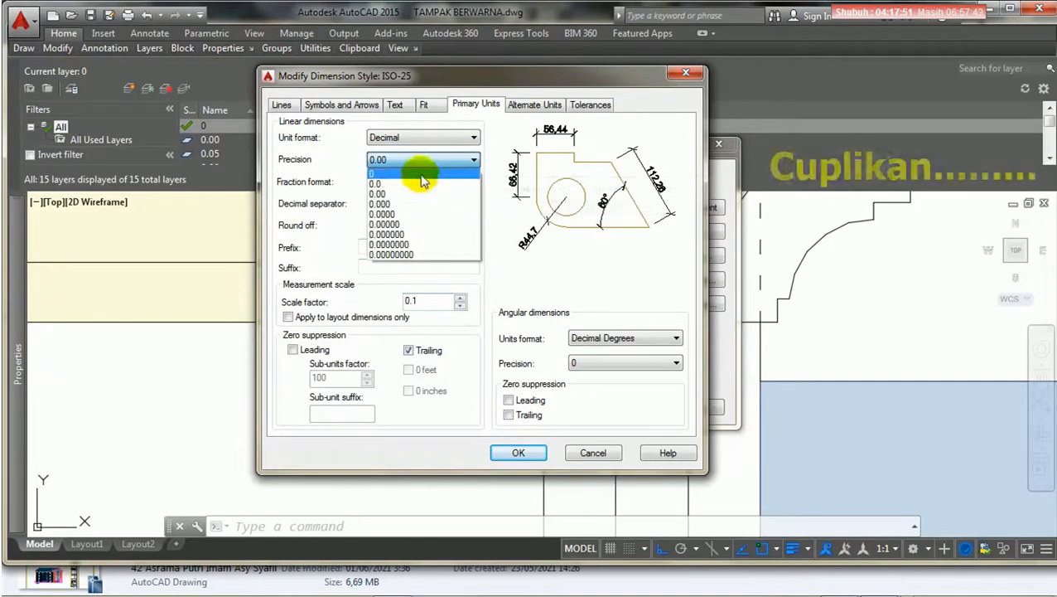
click(420, 175)
click(512, 454)
click(627, 407)
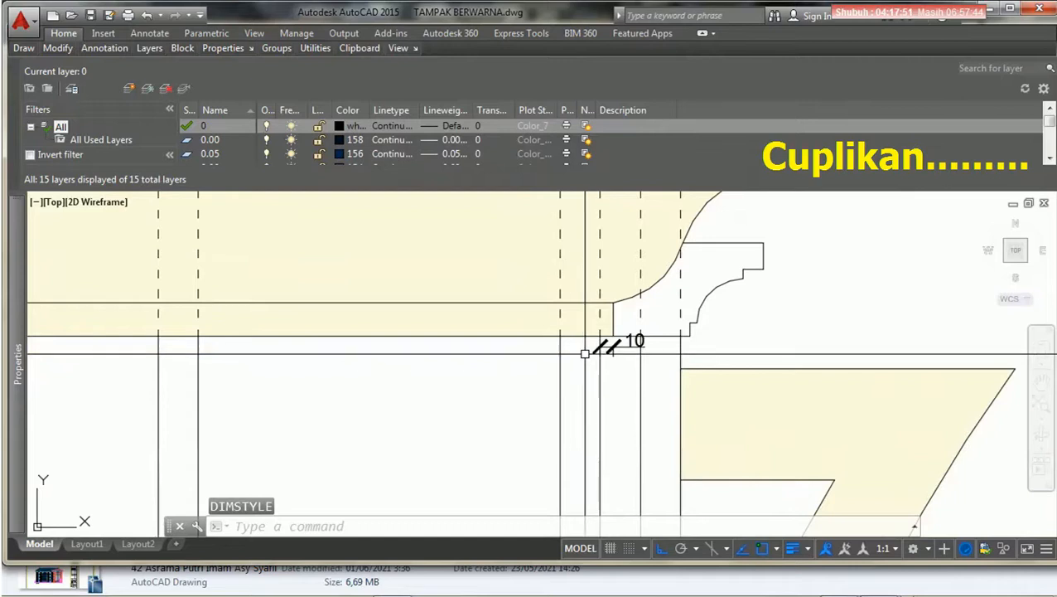
Offset the top line of the leftmost dark green window recess 100 downward.
mouse_move(595, 354)
middle_down()
mouse_move(580, 354)
mouse_move(598, 370)
middle_up()
scroll(593, 359, up, 2)
scroll(599, 370, down, 2)
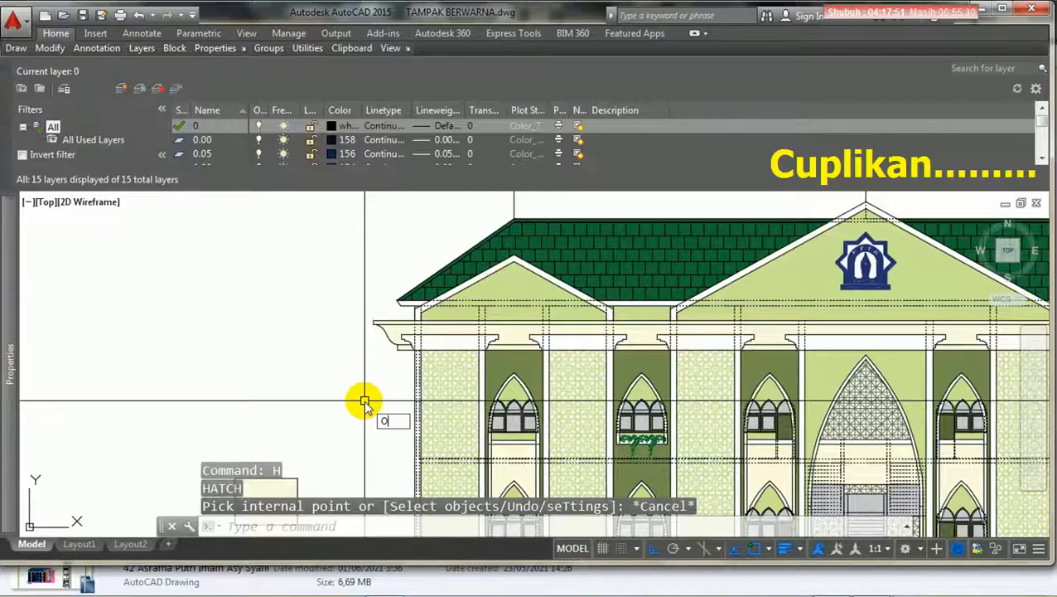
key(Return)
scroll(497, 356, up, 2)
scroll(499, 354, down, 2)
text(10)
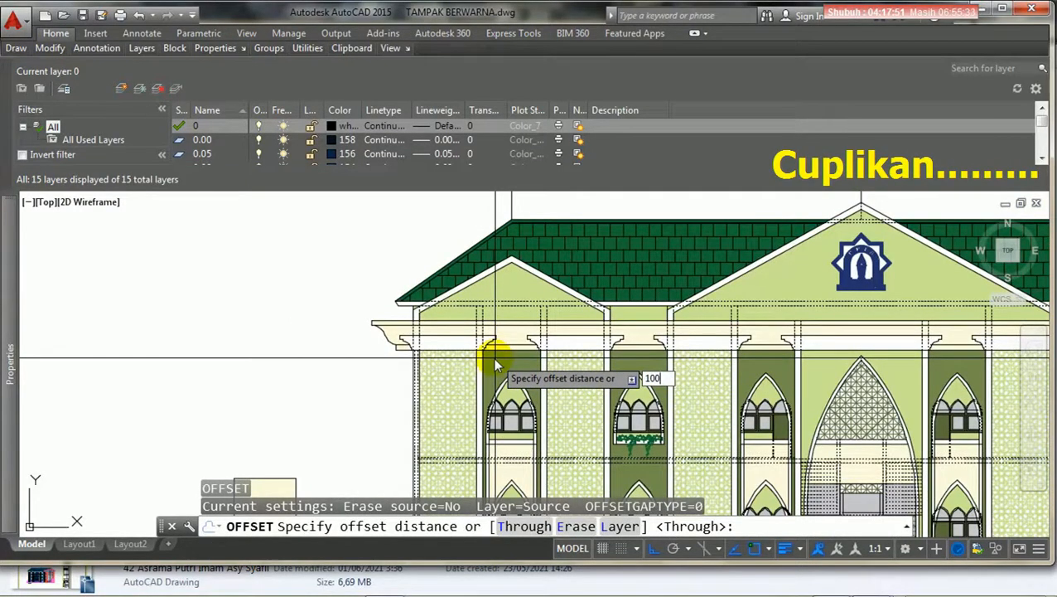
text(0)
key(Return)
scroll(495, 360, up, 5)
click(494, 322)
click(540, 381)
click(418, 355)
Offset the top lines of the next two dark green recesses before the central arch 100 downward.
scroll(414, 361, down, 3)
middle_drag(591, 371, 465, 369)
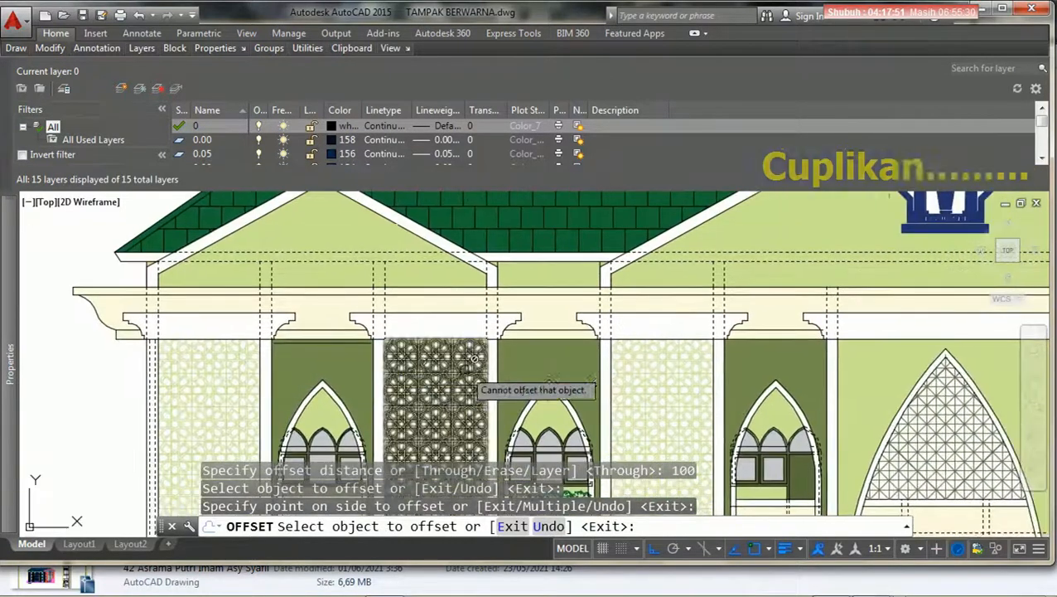
scroll(493, 361, up, 3)
click(544, 323)
click(593, 381)
click(540, 359)
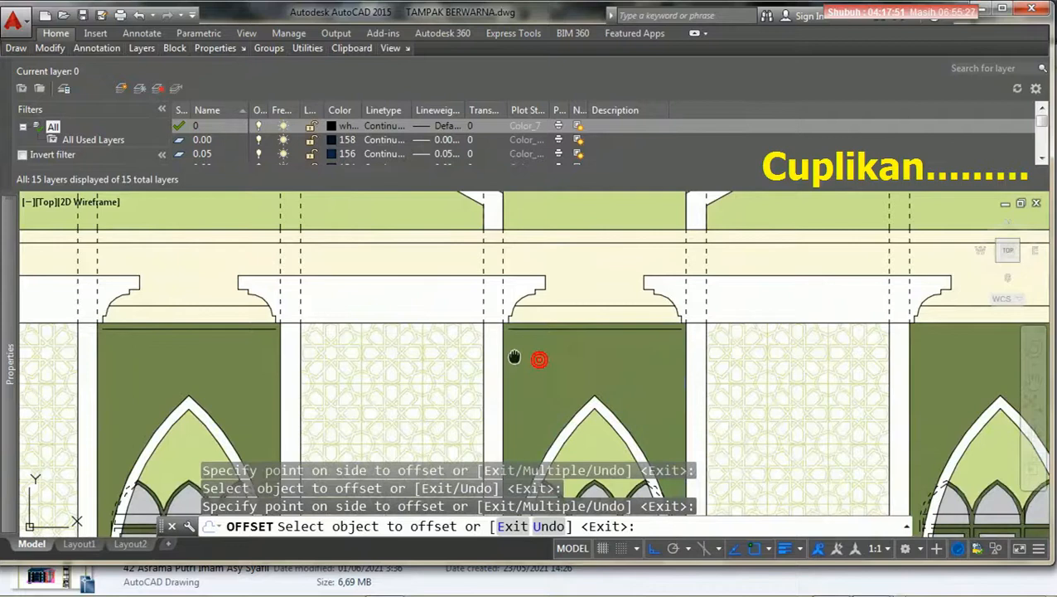
middle_drag(792, 356, 506, 364)
click(670, 331)
click(719, 389)
click(668, 356)
Offset the top lines of the first two dark green recesses to the right of the central arch 100 downward.
middle_drag(641, 365, 274, 366)
middle_drag(766, 366, 460, 366)
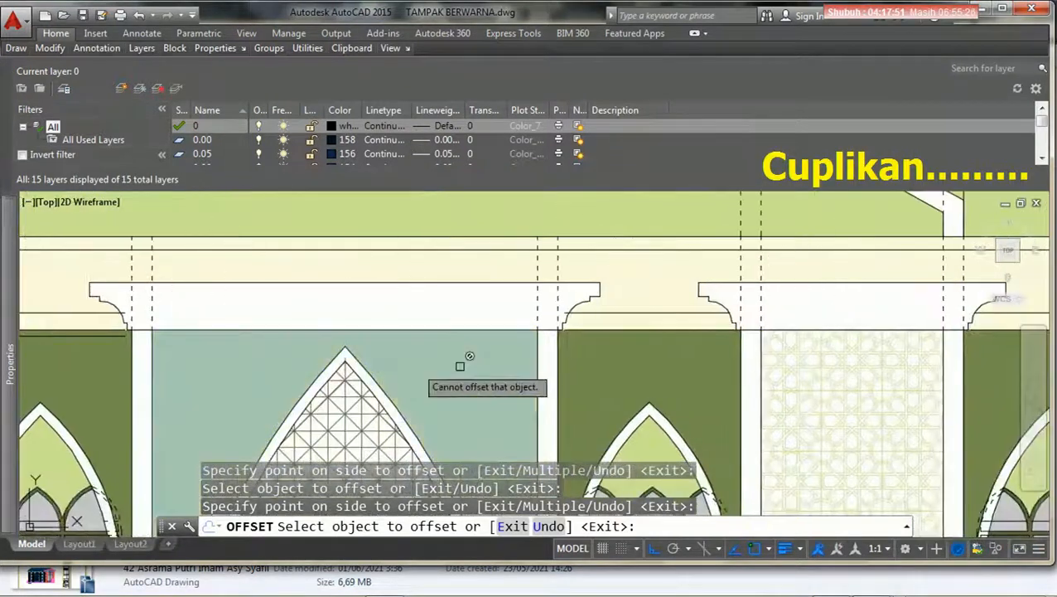
click(694, 329)
click(743, 386)
click(694, 363)
middle_drag(694, 363, 467, 365)
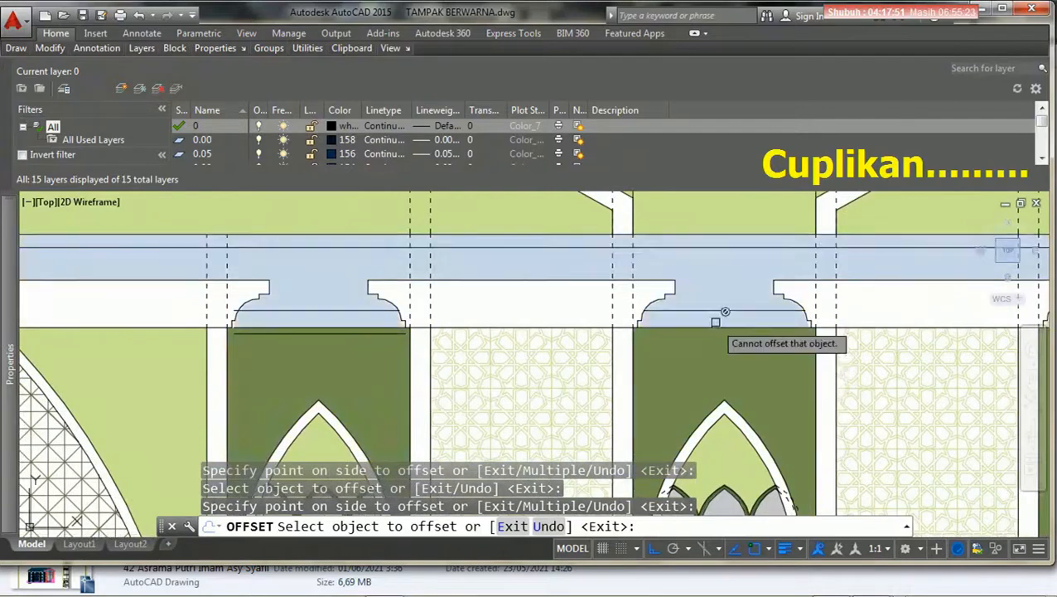
click(715, 326)
click(764, 383)
click(710, 362)
Offset the top line of the rightmost dark green window recess 100 downward.
mouse_move(730, 360)
middle_down()
mouse_move(398, 359)
mouse_move(485, 353)
middle_up()
click(607, 332)
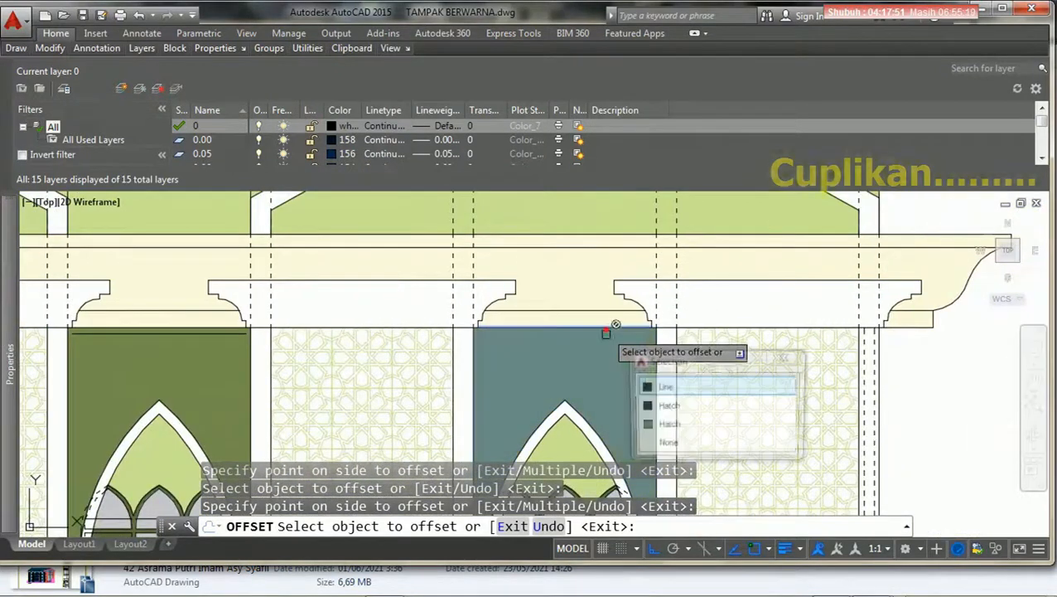
scroll(608, 335, down, 5)
scroll(626, 336, down, 3)
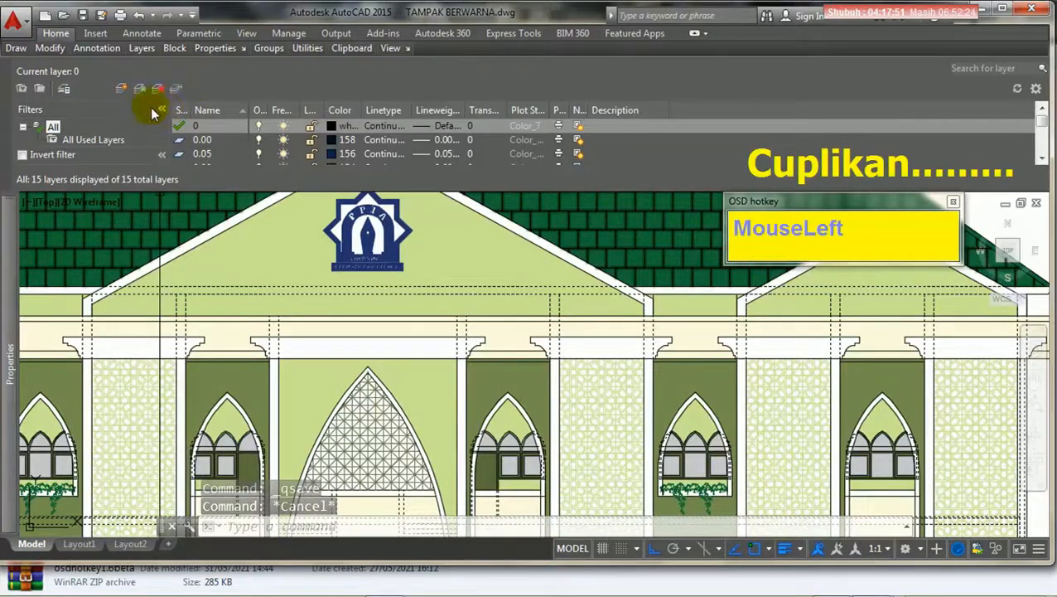
Create a new layer named GRS BAYANG.
click(123, 91)
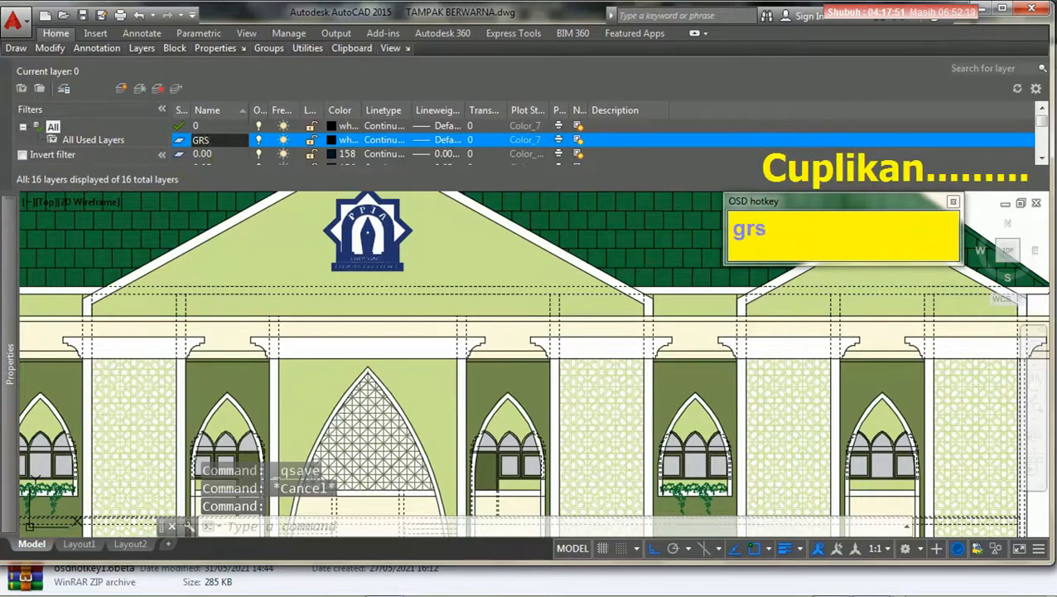
text(GRS)
key(Return)
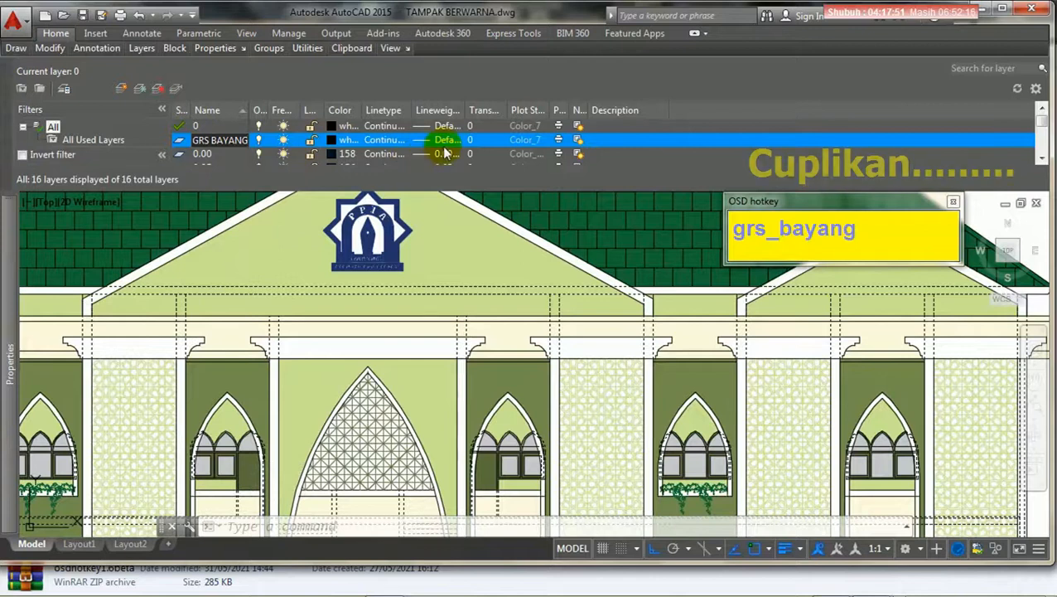
Turn off plotting for the GRS BAYANG layer and set its colour to grey 252.
click(557, 141)
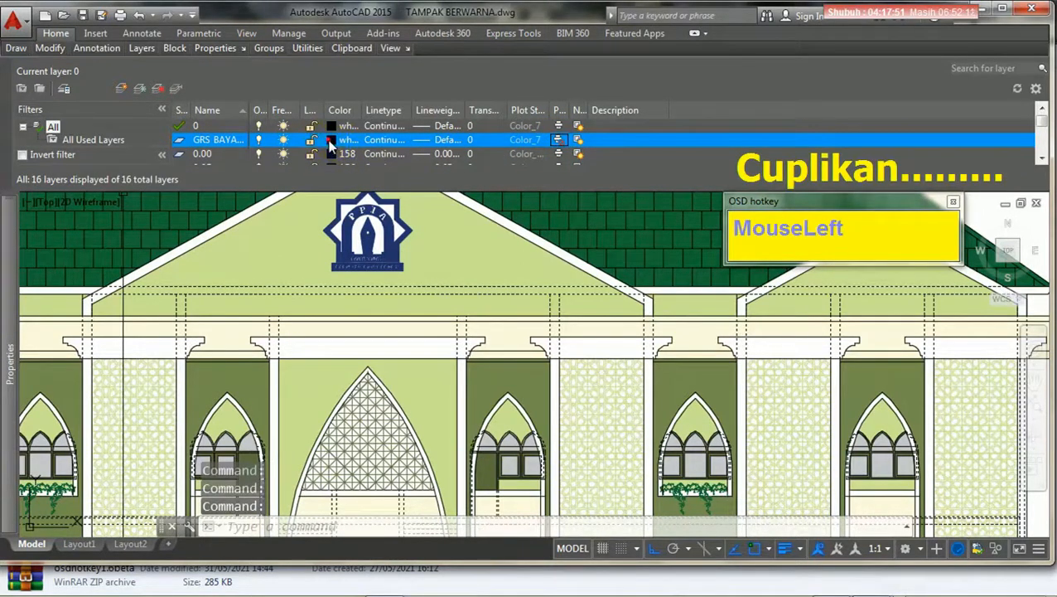
click(329, 140)
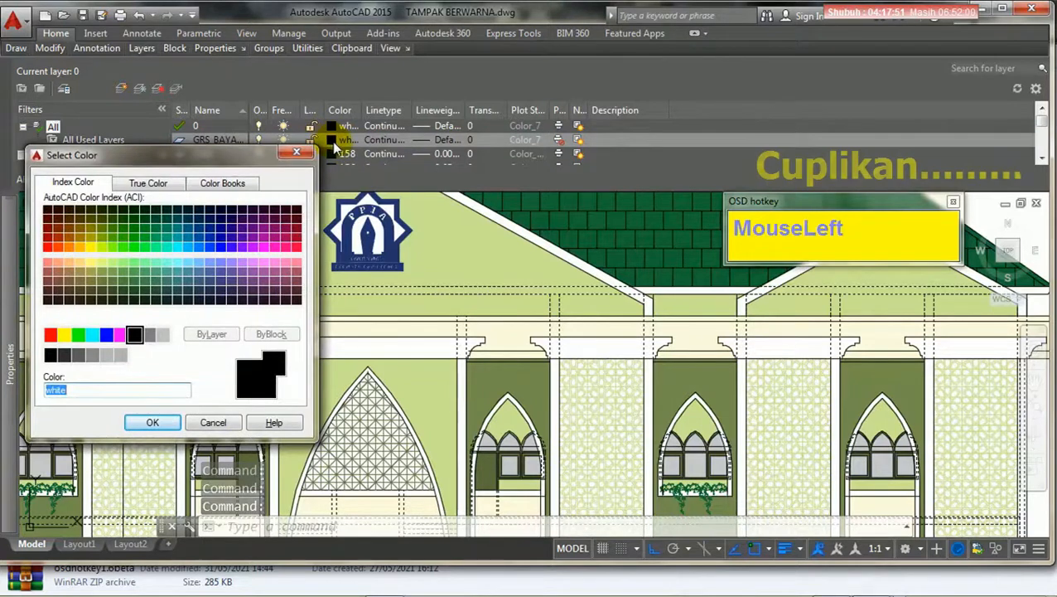
click(93, 357)
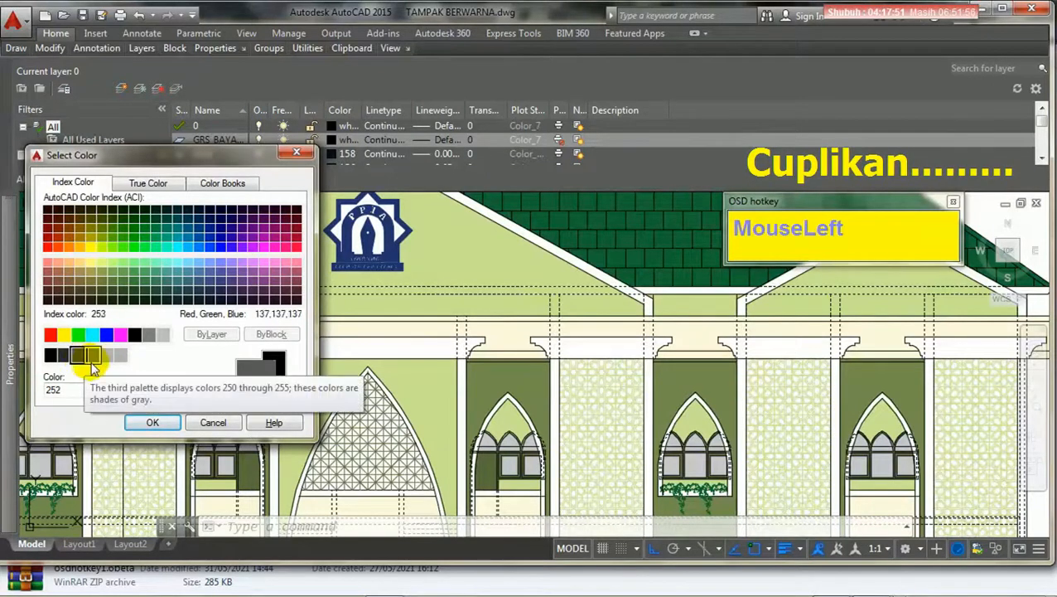
click(145, 424)
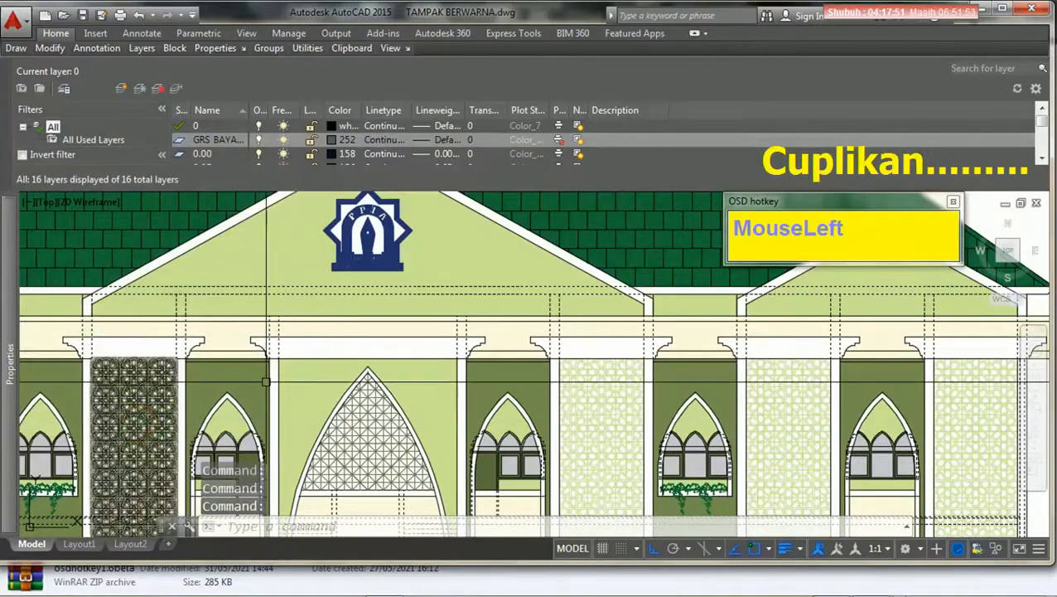
Measure how far the column's outer face projects past the wall line in the plan, using a temporary linear dimension.
middle_drag(232, 340, 269, 340)
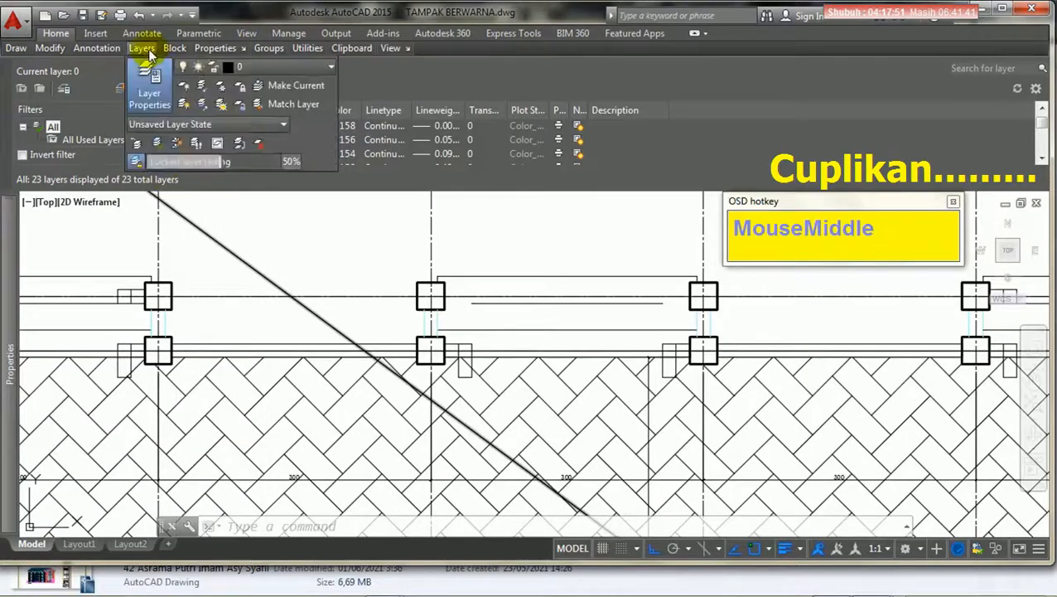
click(121, 63)
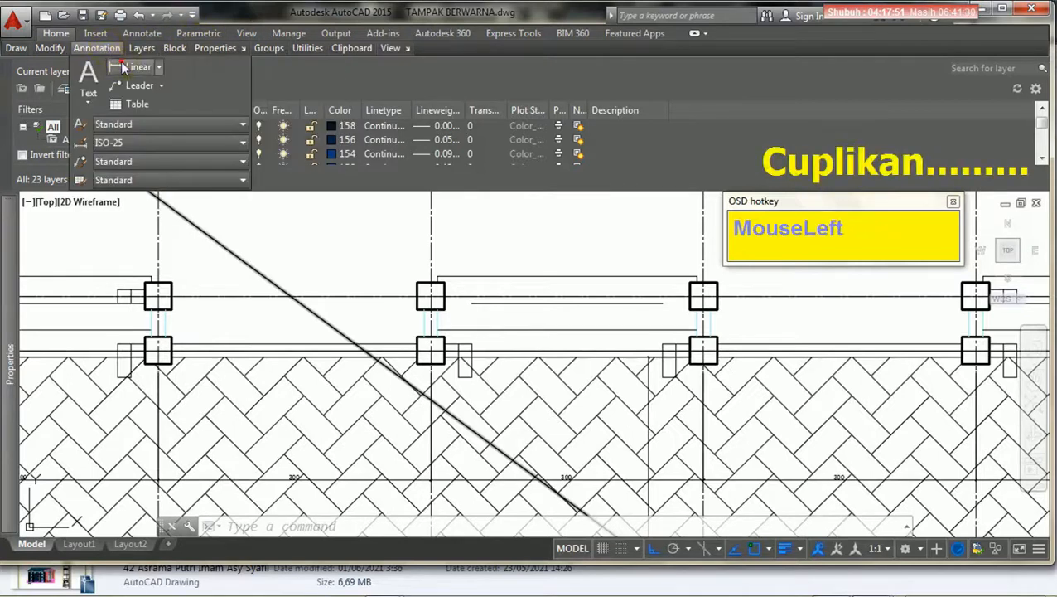
scroll(465, 331, up, 4)
click(428, 363)
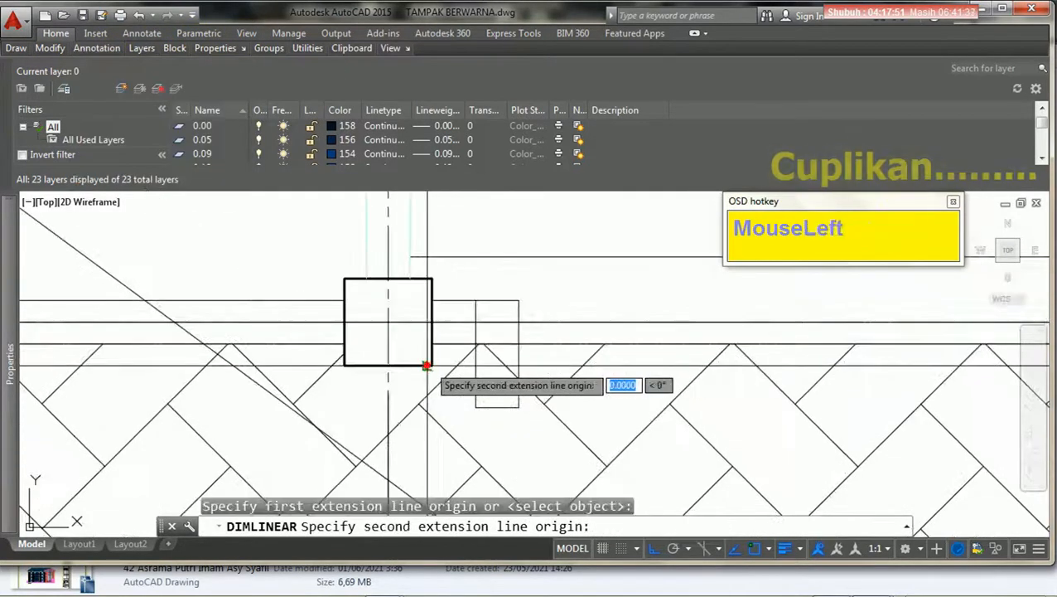
key(Escape)
key(Return)
click(432, 359)
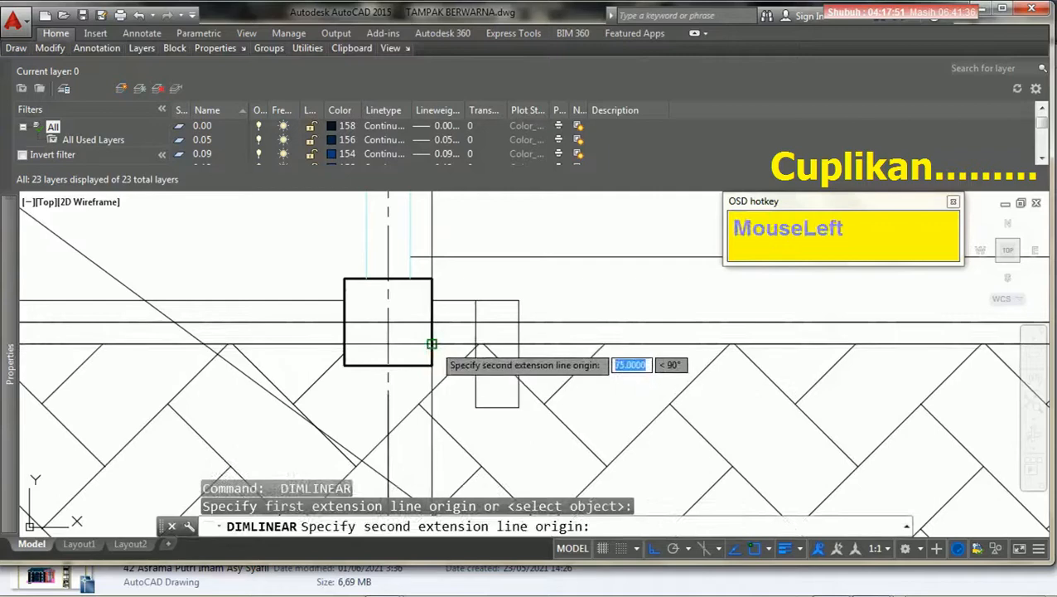
click(432, 280)
key(Escape)
Offset the left edge of the leftmost dark green recess in the elevation 75 to the right.
scroll(458, 319, down, 3)
scroll(458, 317, down, 4)
middle_drag(473, 331, 465, 330)
scroll(468, 349, up, 5)
scroll(323, 309, up, 5)
middle_drag(323, 309, 401, 335)
text(o)
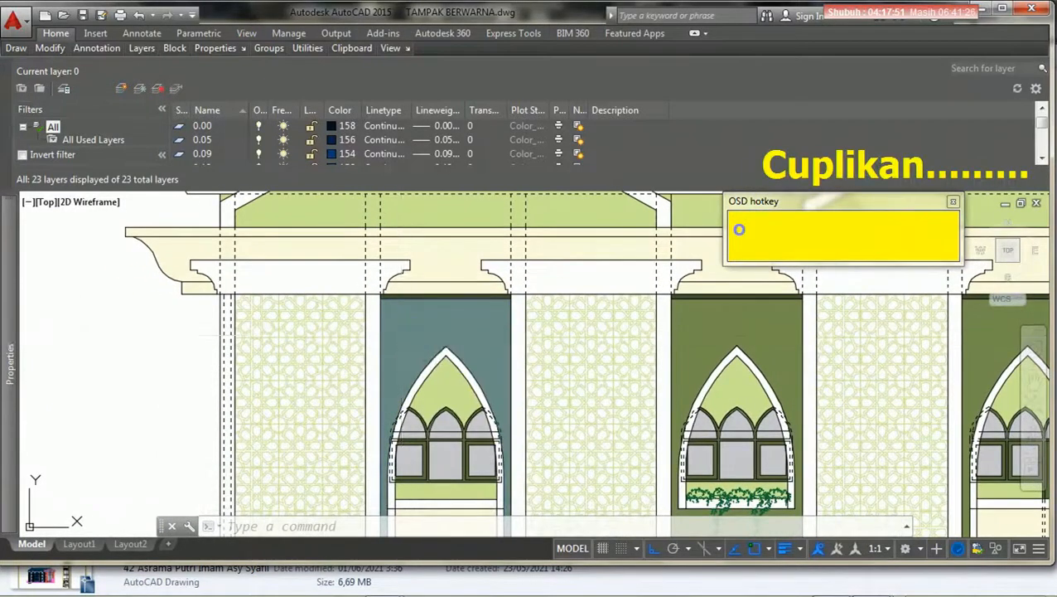
key(space)
text(75)
key(Return)
scroll(377, 313, up, 5)
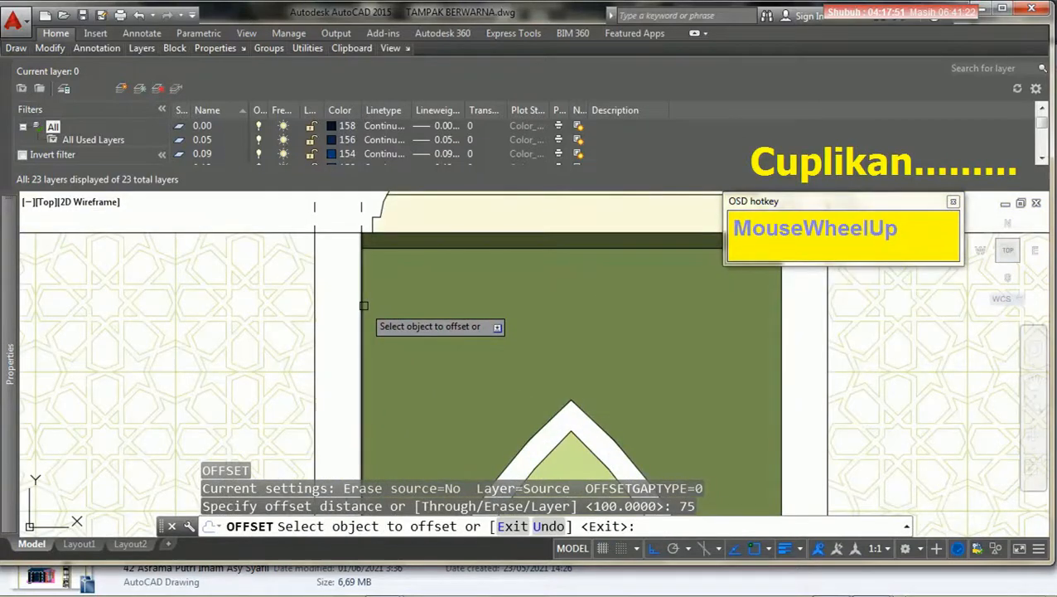
click(363, 305)
click(425, 361)
click(409, 303)
Offset the left edges of the second and third dark green recesses, before the large central arch, 75 to the right.
scroll(410, 319, down, 3)
mouse_move(417, 323)
middle_down()
mouse_move(387, 300)
mouse_move(441, 309)
mouse_move(394, 325)
middle_up()
scroll(470, 285, up, 5)
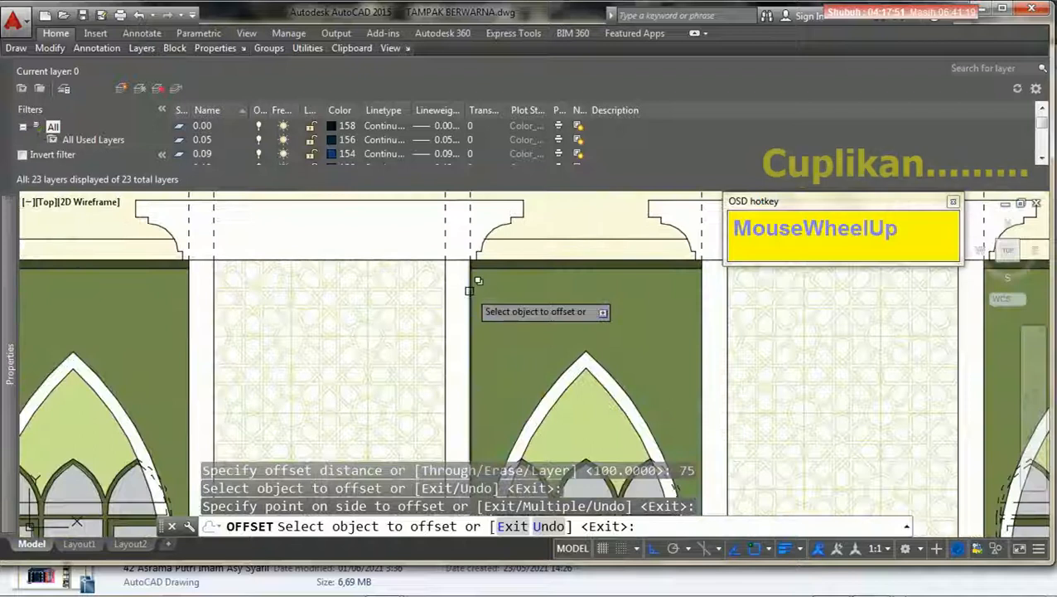
click(501, 291)
scroll(618, 290, down, 3)
middle_drag(618, 290, 431, 314)
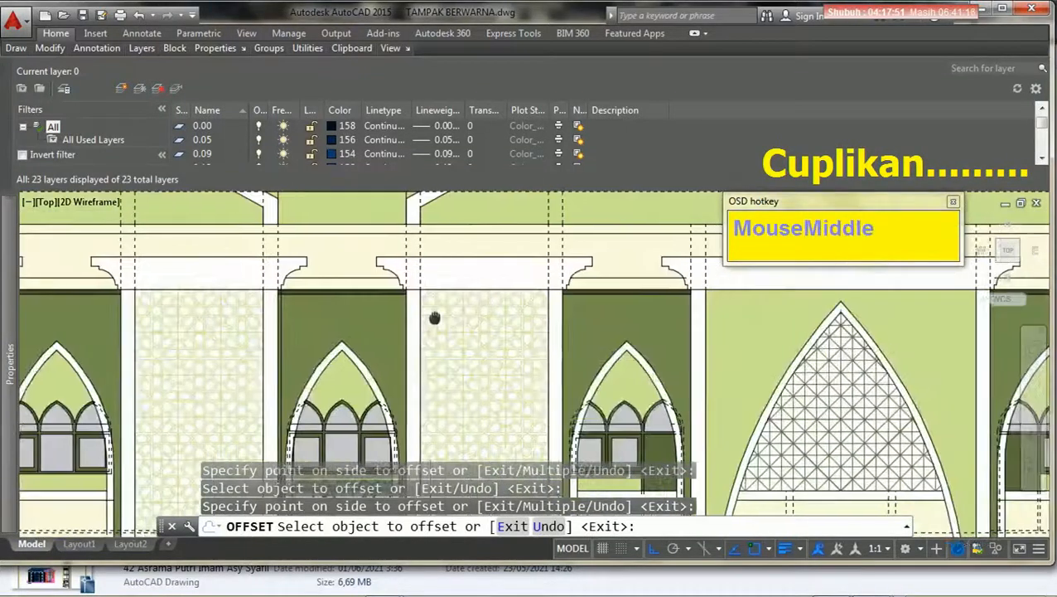
scroll(560, 308, up, 5)
click(562, 305)
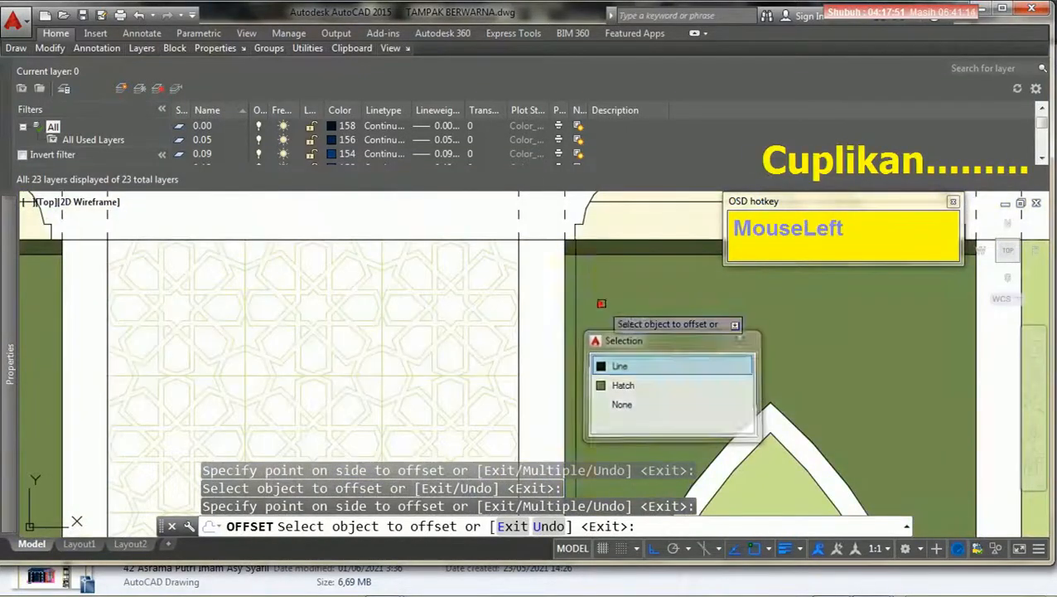
Offset the left edges of the dark green recesses beyond the large central arch 75 to the right.
scroll(483, 295, down, 5)
middle_drag(483, 296, 528, 314)
scroll(660, 301, up, 2)
scroll(649, 319, up, 3)
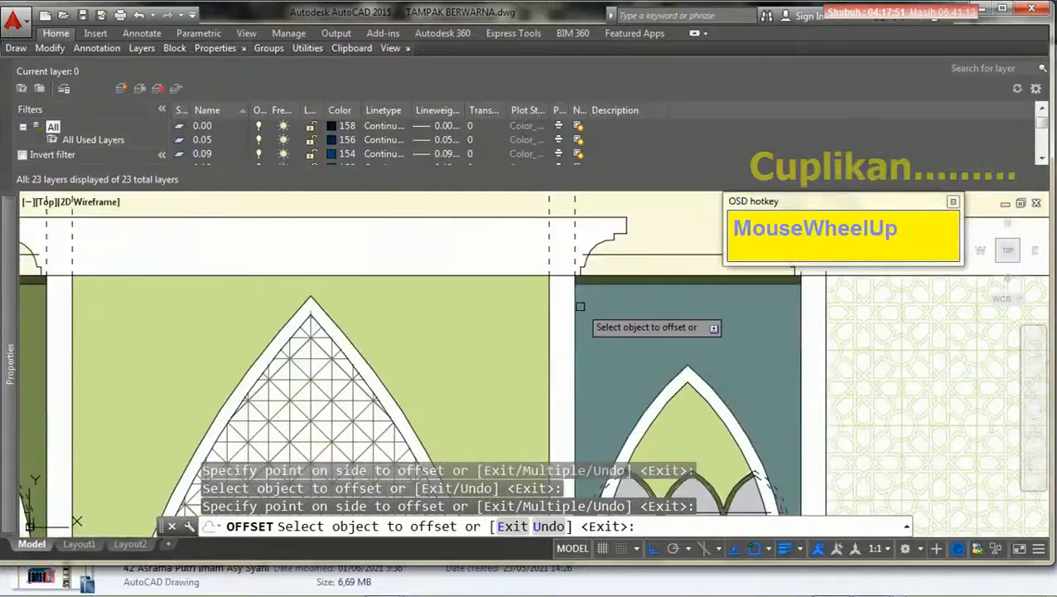
click(576, 303)
scroll(621, 301, down, 5)
middle_drag(621, 302, 539, 328)
scroll(539, 328, up, 4)
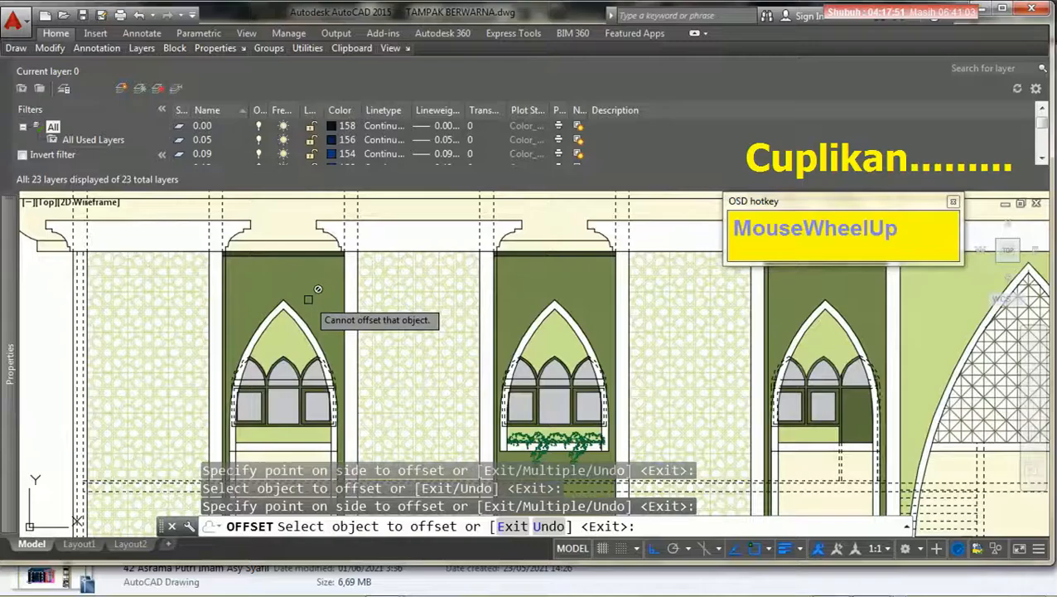
Assign the offset lines in all six dark green recesses to the GRS BAYANG layer.
scroll(247, 296, up, 3)
click(209, 293)
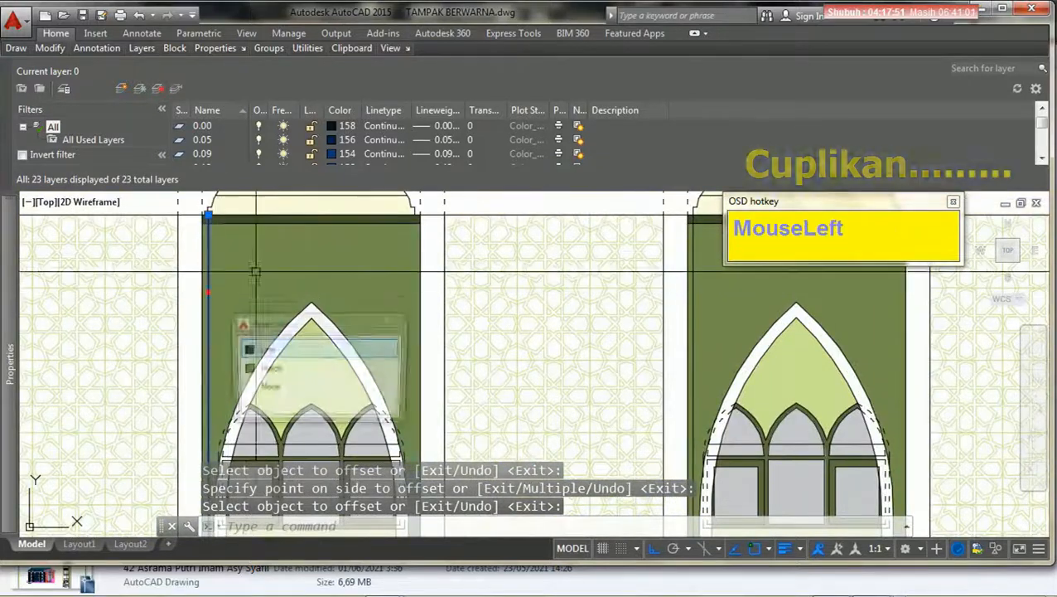
scroll(273, 255, down, 3)
scroll(489, 265, up, 3)
click(486, 265)
scroll(489, 267, down, 3)
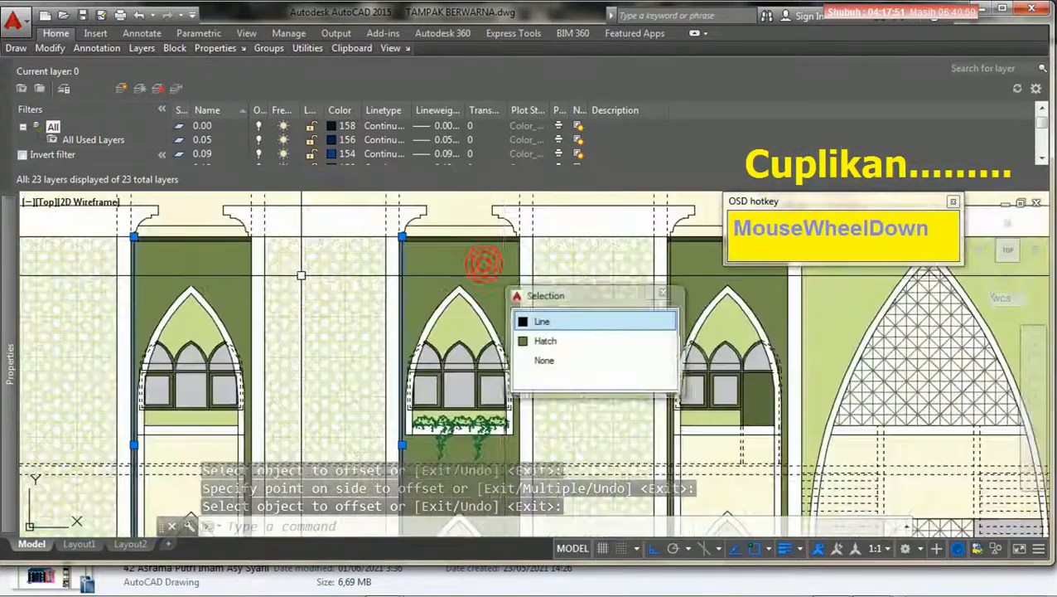
scroll(663, 269, up, 4)
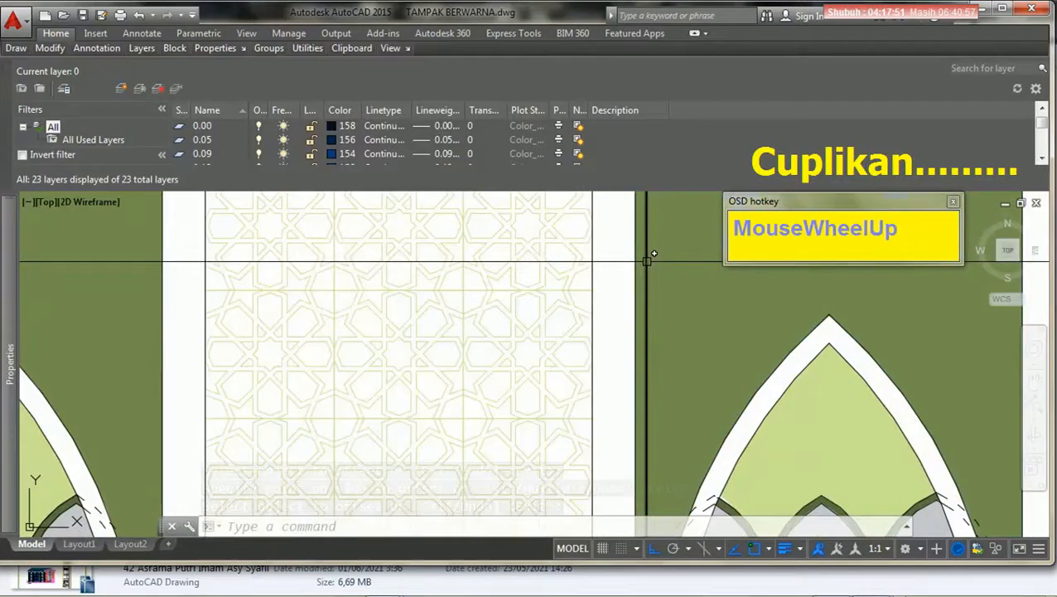
click(646, 262)
scroll(467, 279, down, 4)
middle_drag(746, 315, 509, 314)
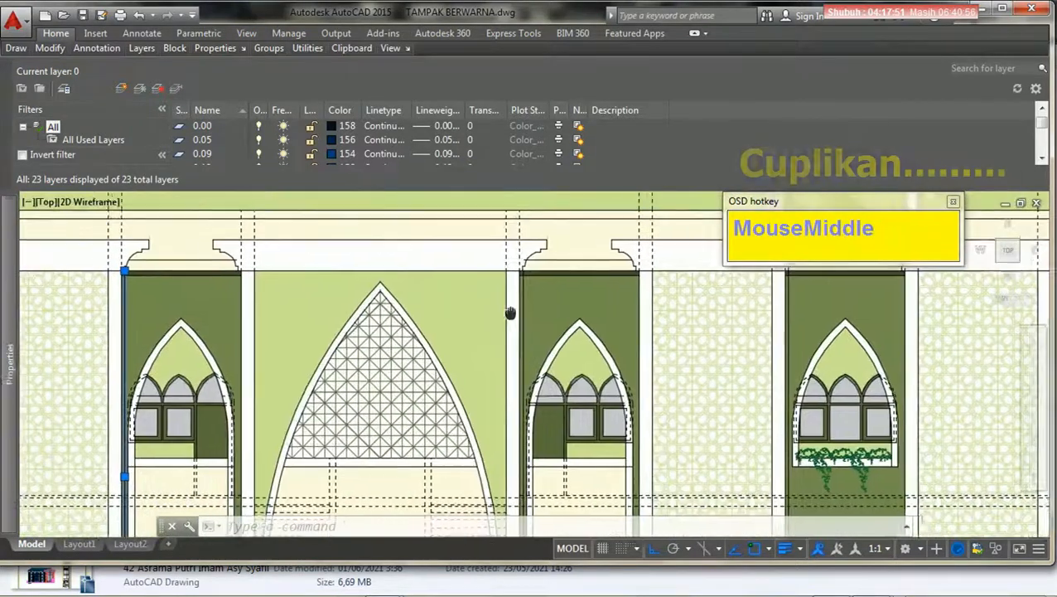
scroll(524, 314, up, 3)
scroll(525, 314, up, 3)
click(482, 292)
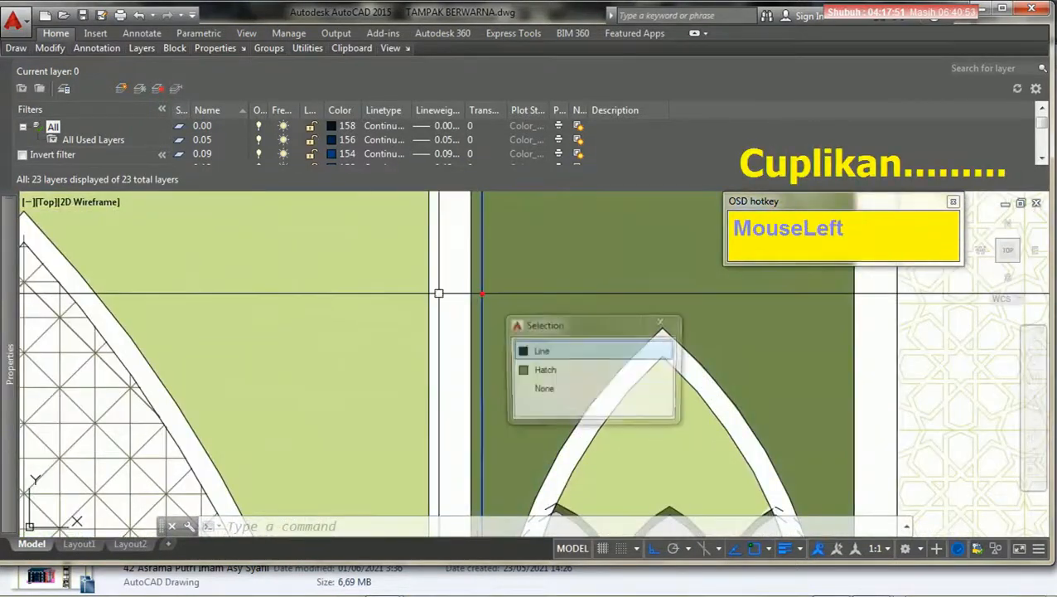
scroll(566, 278, down, 3)
scroll(670, 296, up, 3)
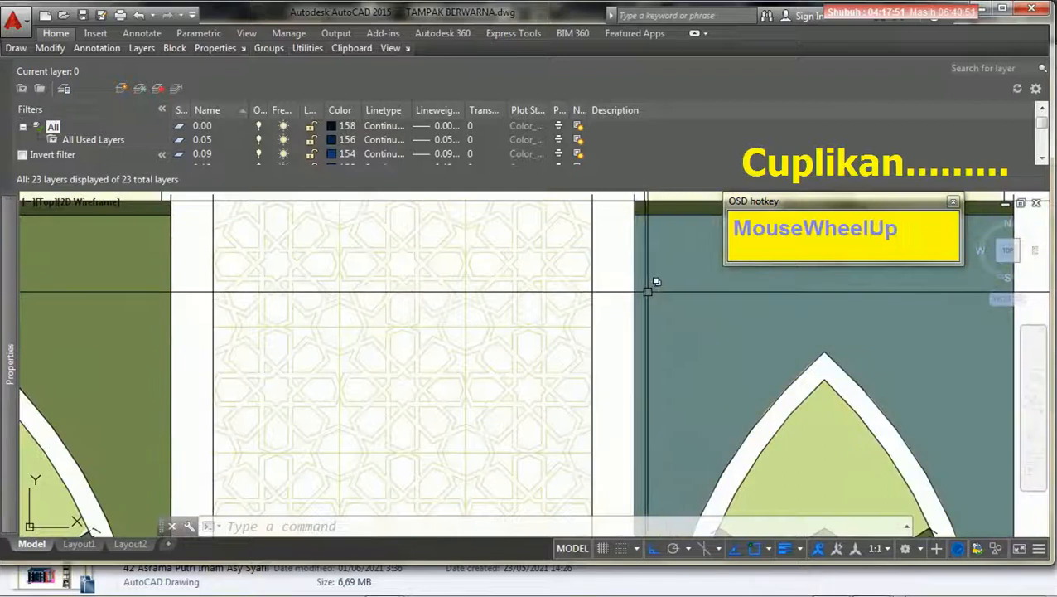
click(654, 286)
scroll(654, 286, down, 3)
middle_drag(734, 306, 486, 339)
scroll(485, 338, up, 5)
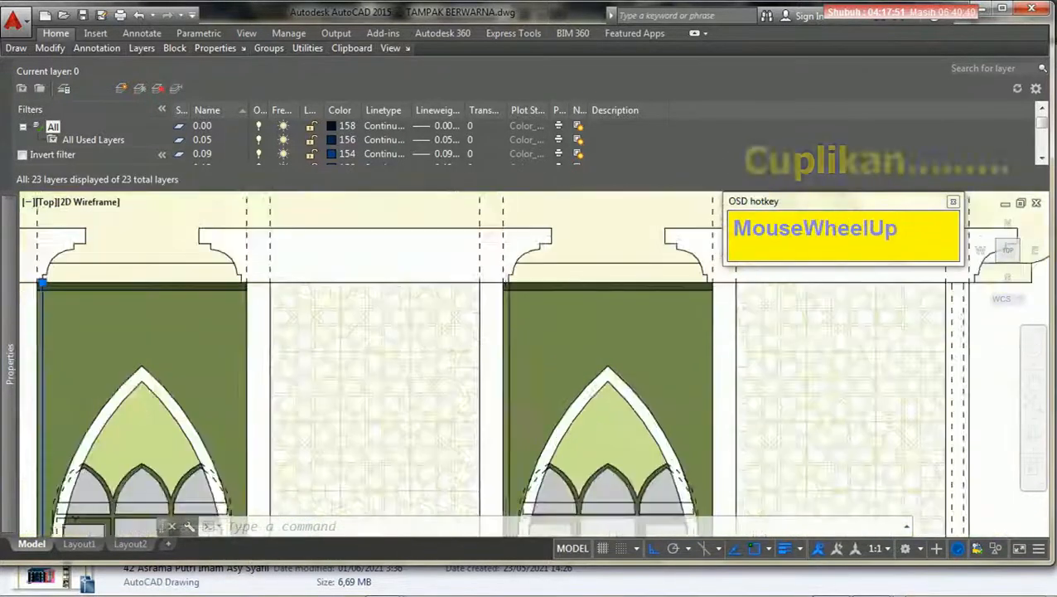
click(508, 330)
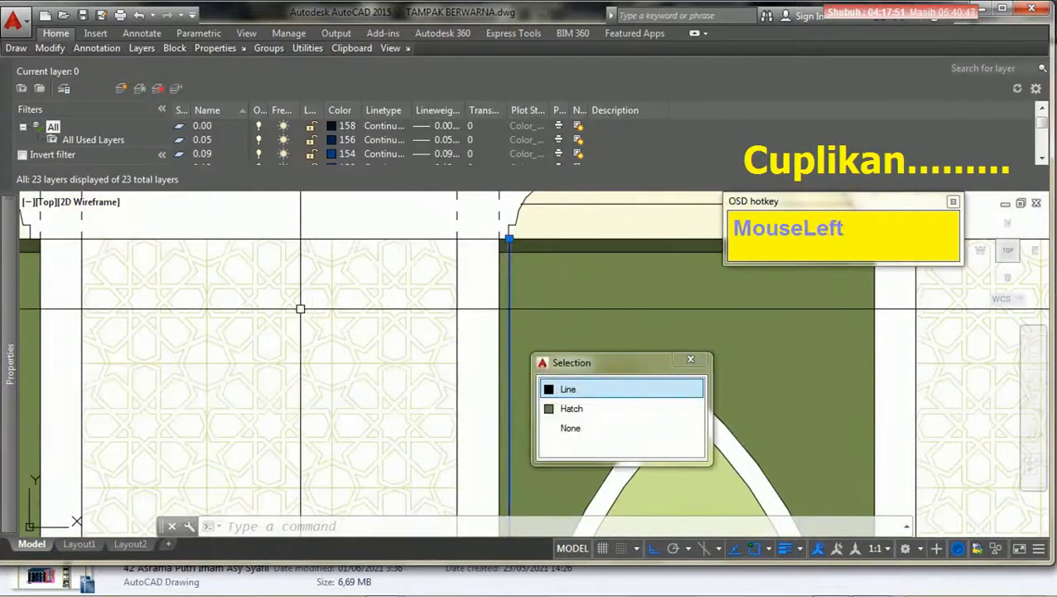
mouse_move(134, 48)
click(259, 65)
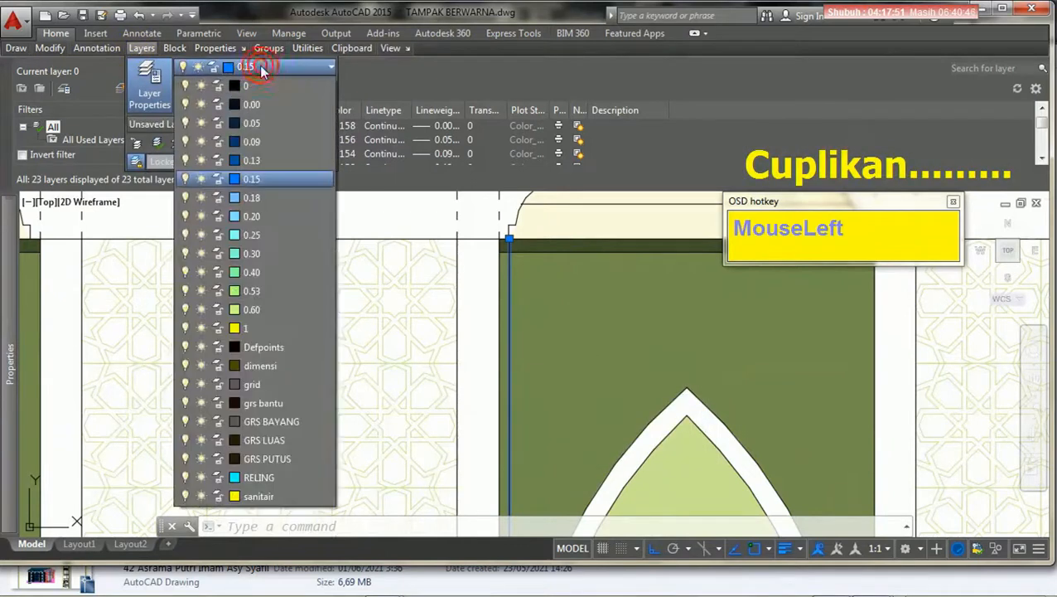
click(267, 421)
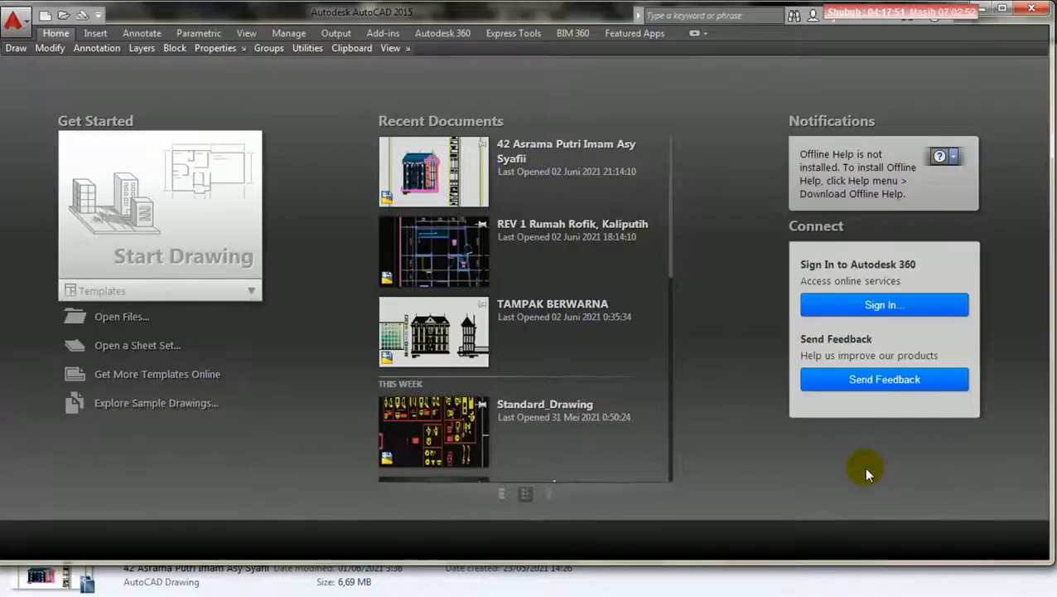
Open the recent TAMPAK BERWARNA drawing and set the uniform background of 2D model space to white.
click(457, 330)
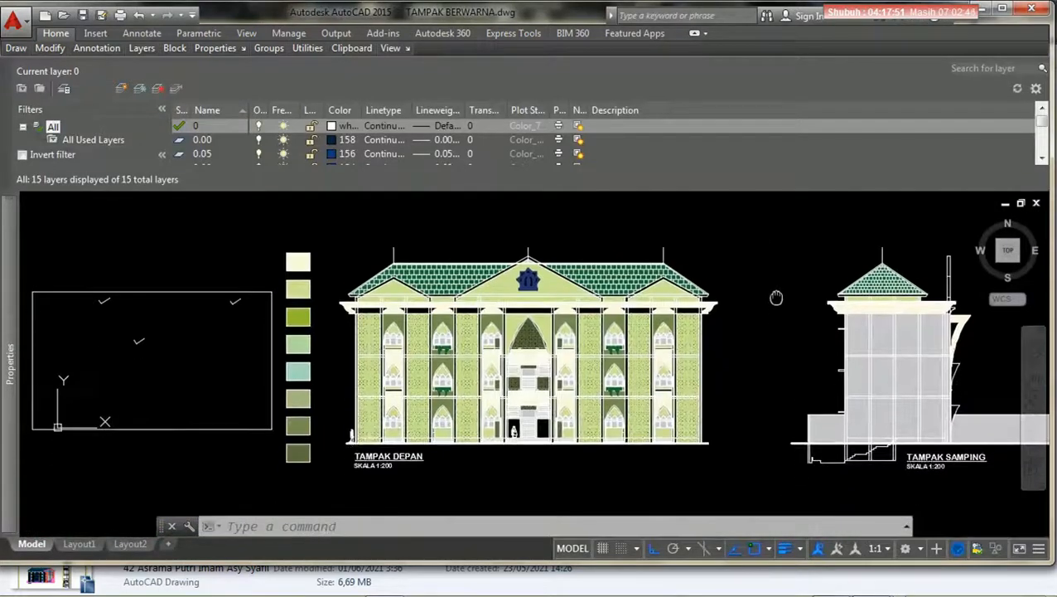
right_click(751, 245)
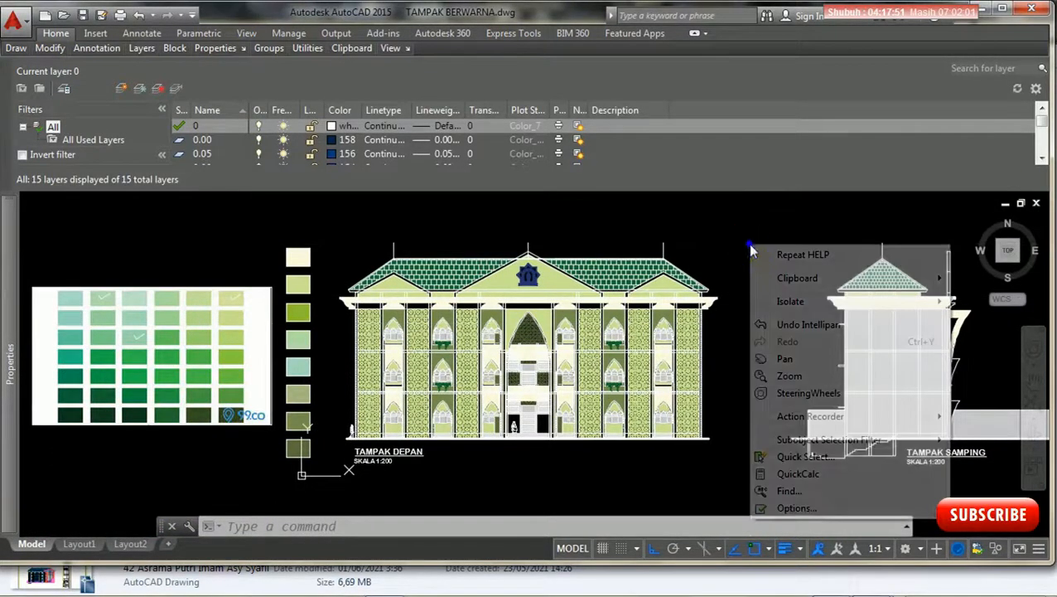
click(794, 509)
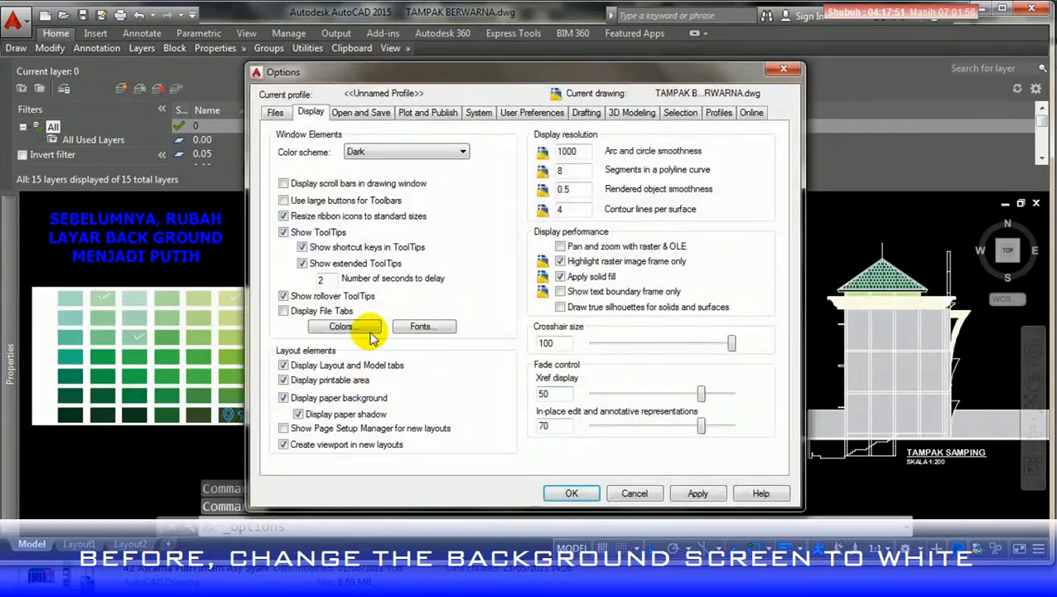
click(343, 327)
click(614, 131)
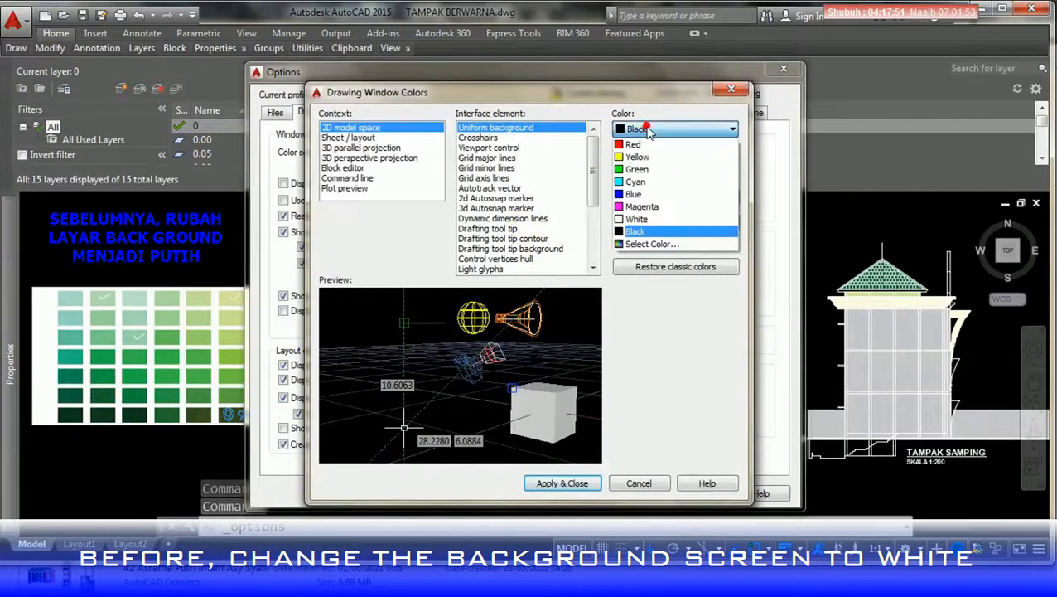
click(654, 220)
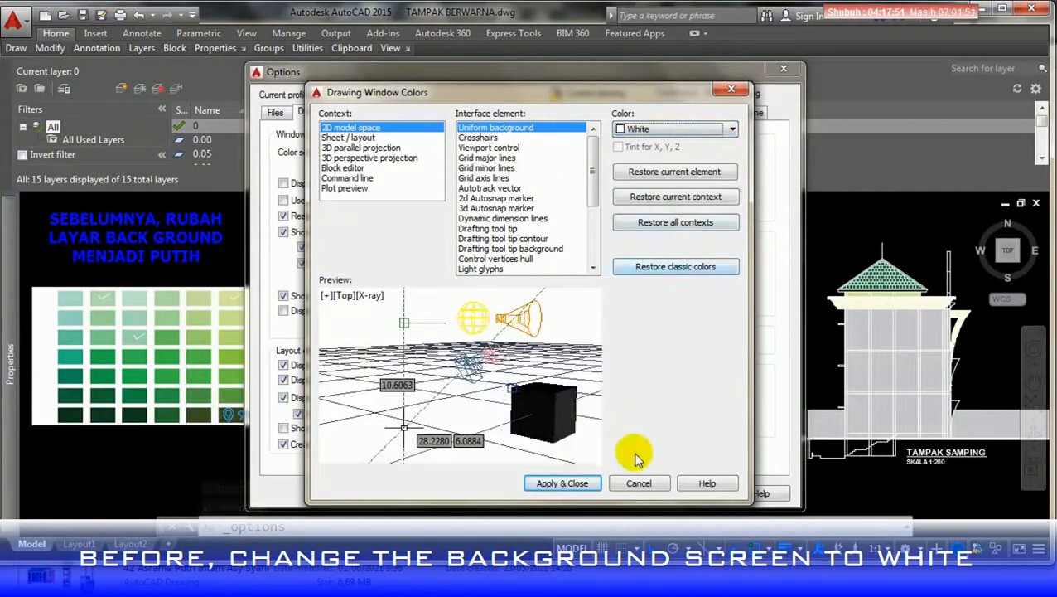
click(584, 485)
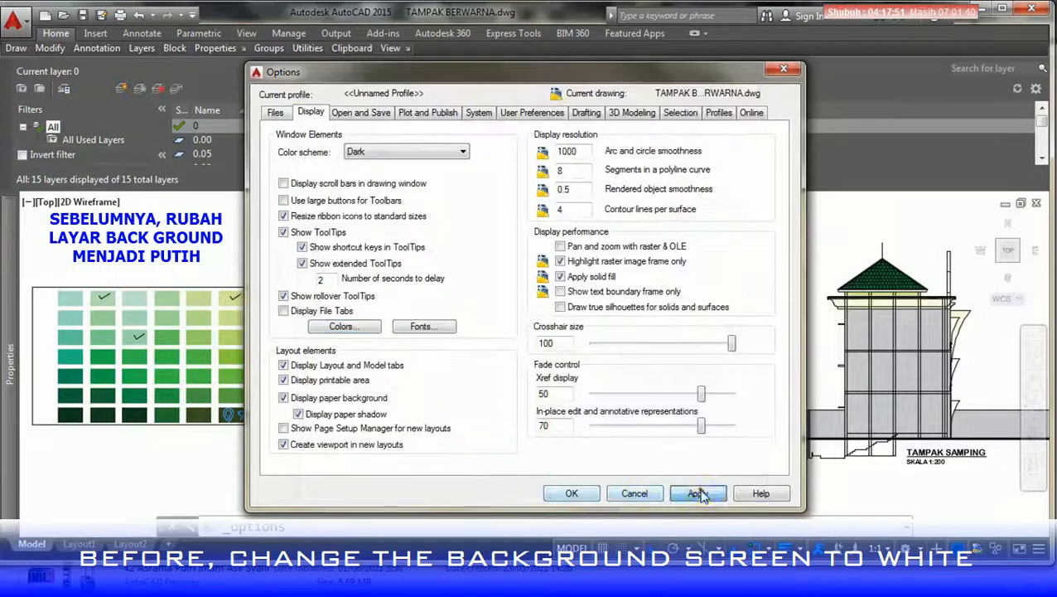
click(572, 494)
middle_drag(649, 394, 626, 429)
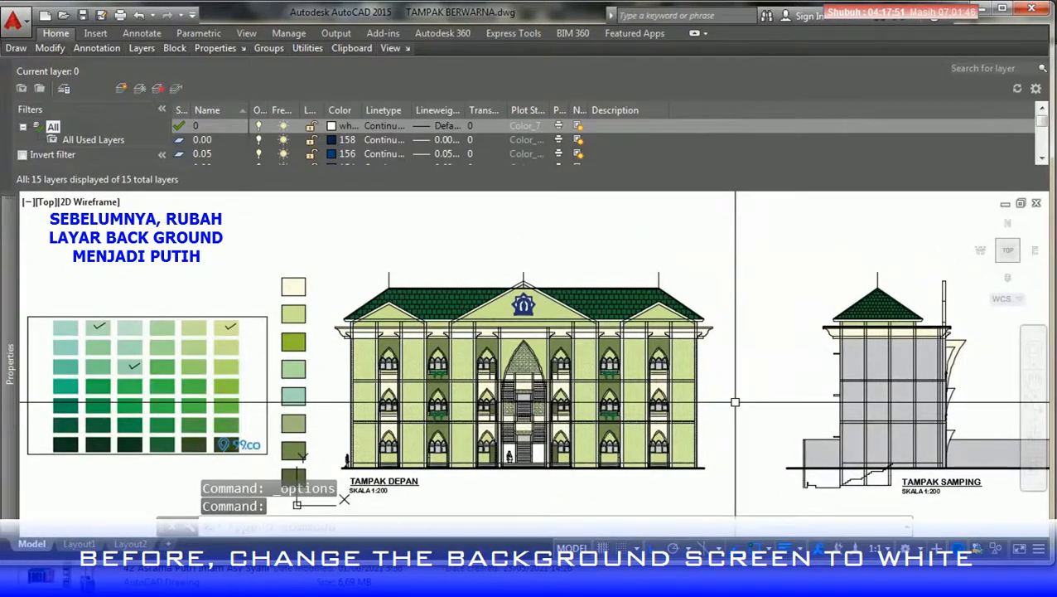
Move the colour chart and the separate facade detail pieces horizontally left, away from the swatch column, leaving a wide gap.
scroll(591, 391, down, 3)
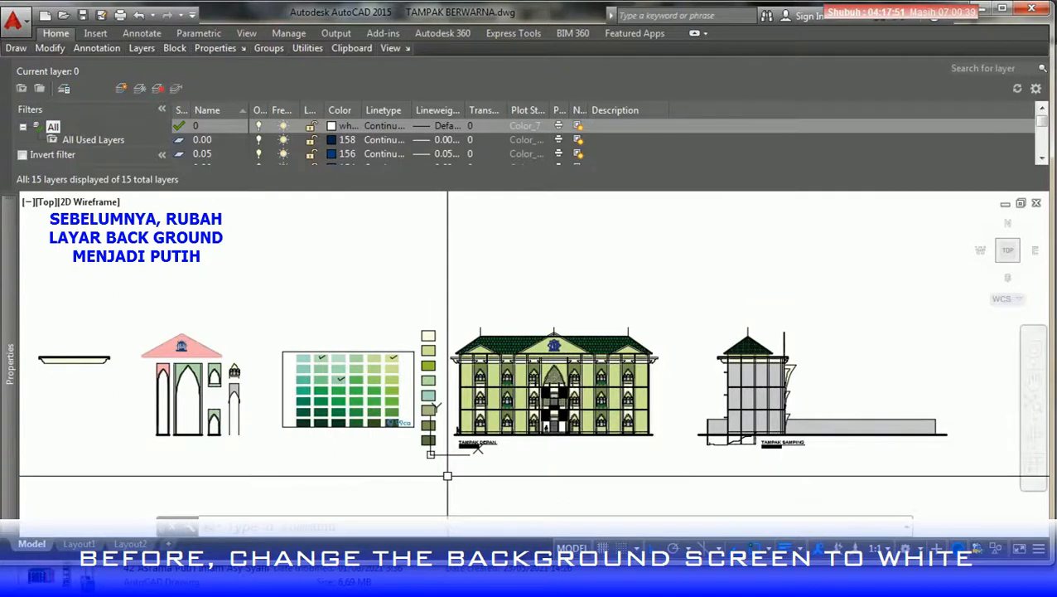
click(421, 475)
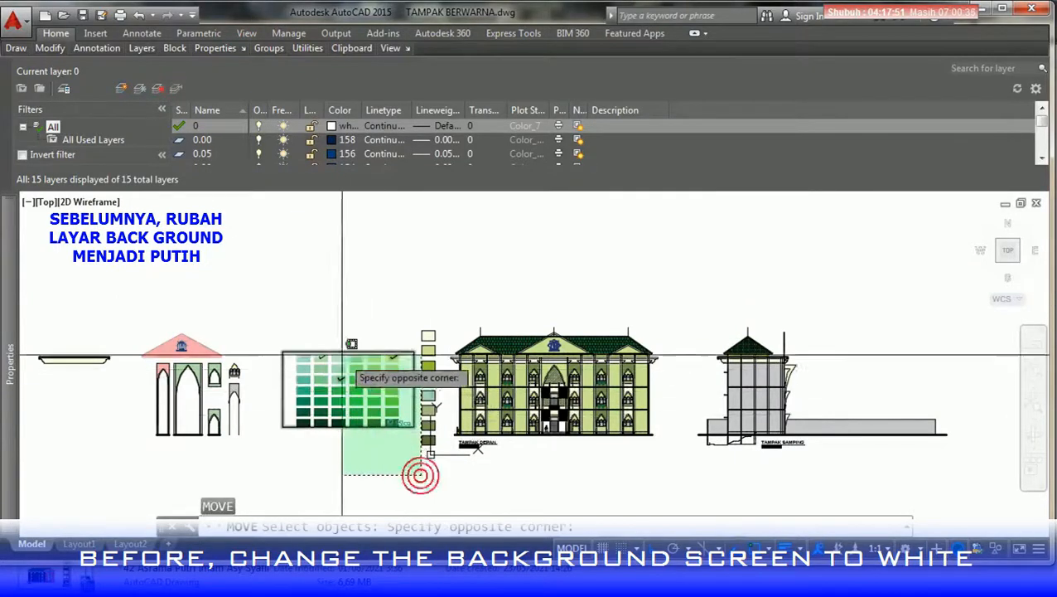
click(28, 308)
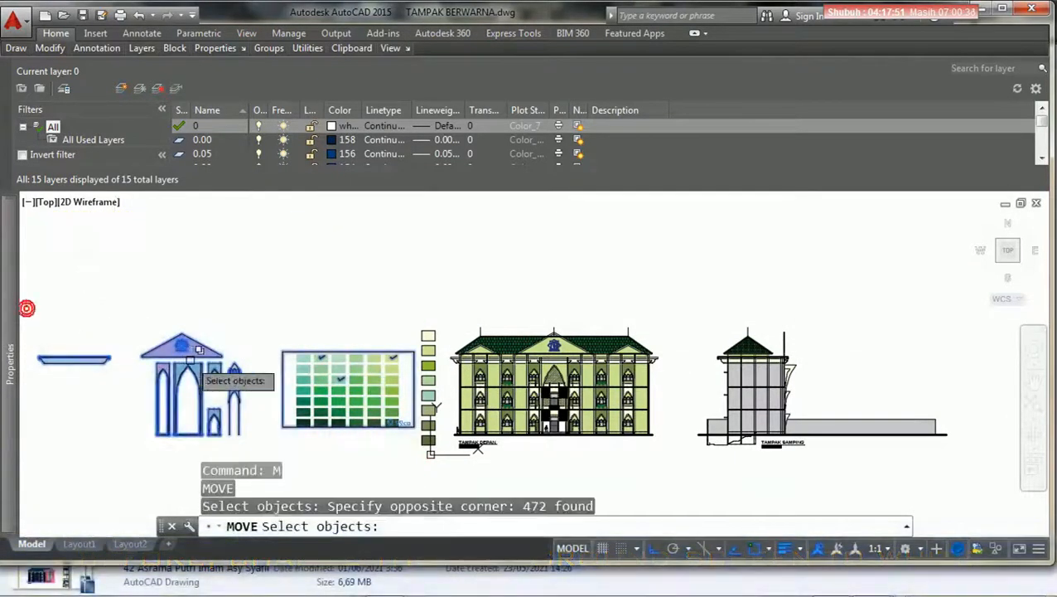
middle_drag(274, 348, 355, 313)
key(Return)
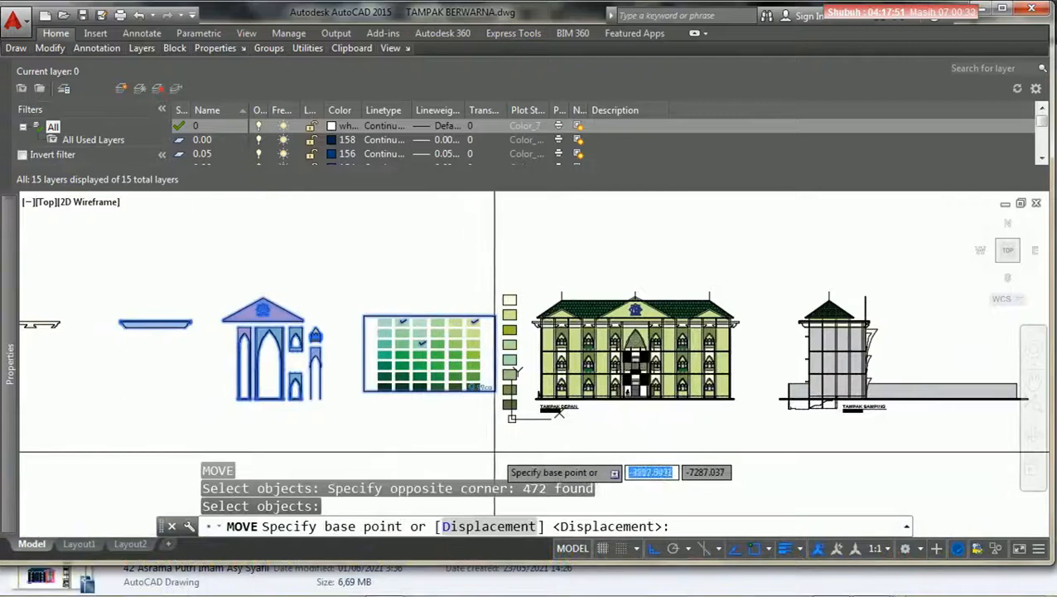
click(494, 452)
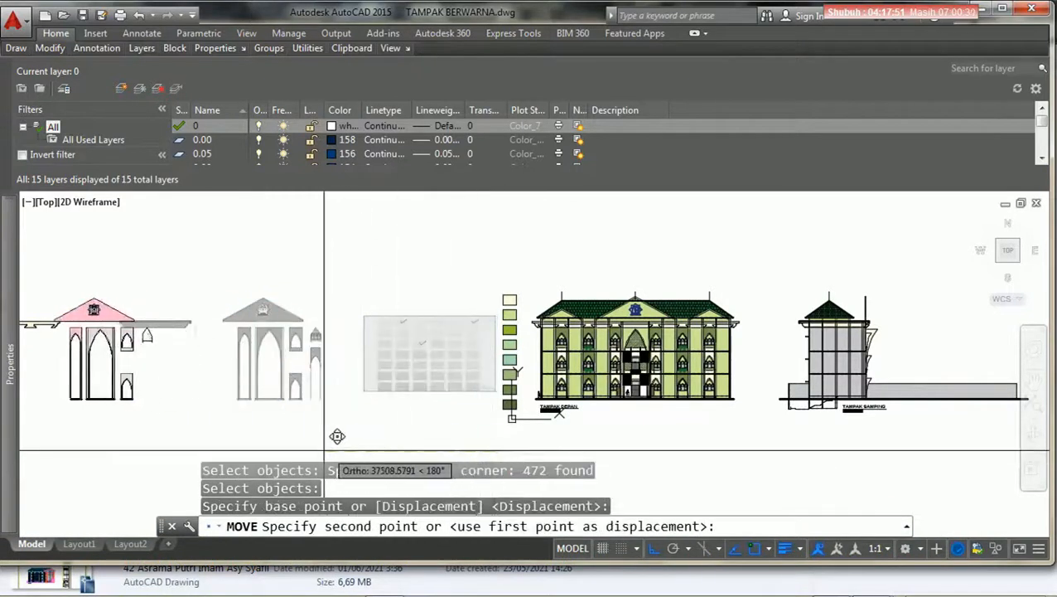
click(294, 448)
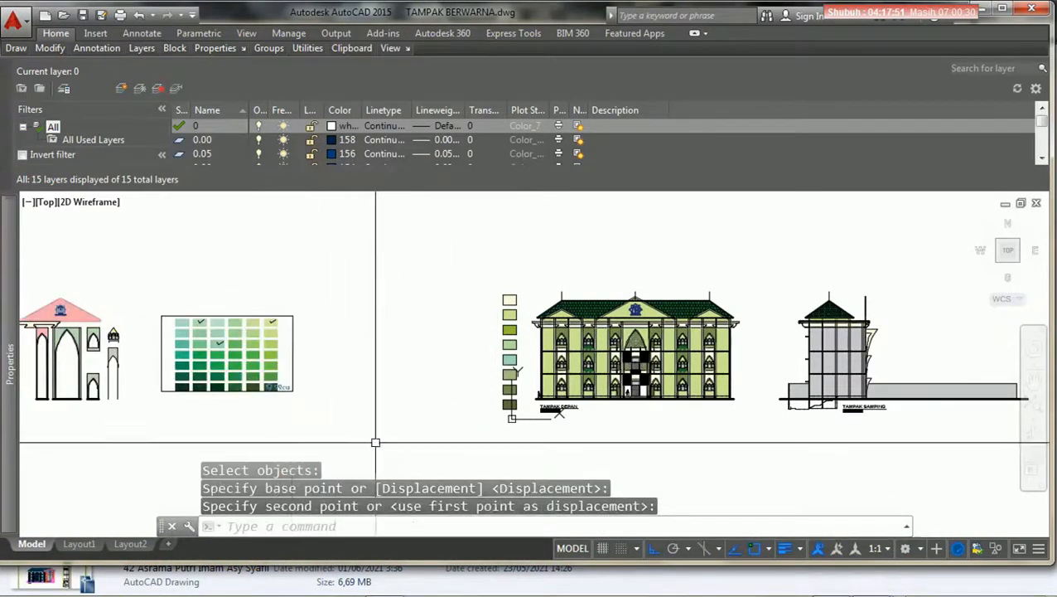
Copy the column of eight colour swatches horizontally to just beside the right edge of the colour chart.
scroll(421, 426, up, 3)
mouse_move(462, 412)
middle_down()
mouse_move(396, 455)
mouse_move(426, 373)
middle_up()
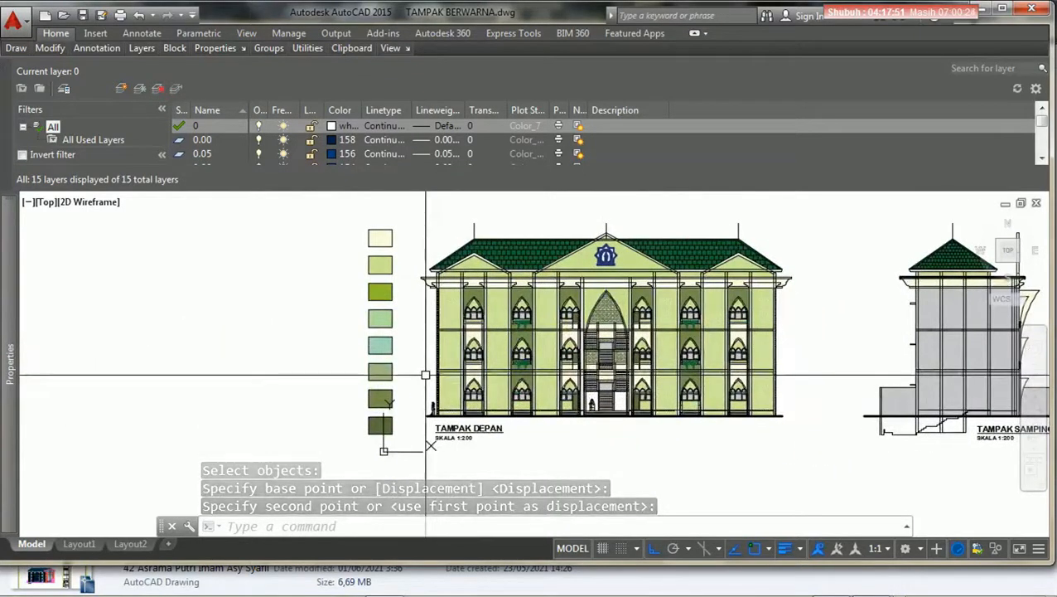
text(CO)
key(Return)
scroll(437, 343, down, 2)
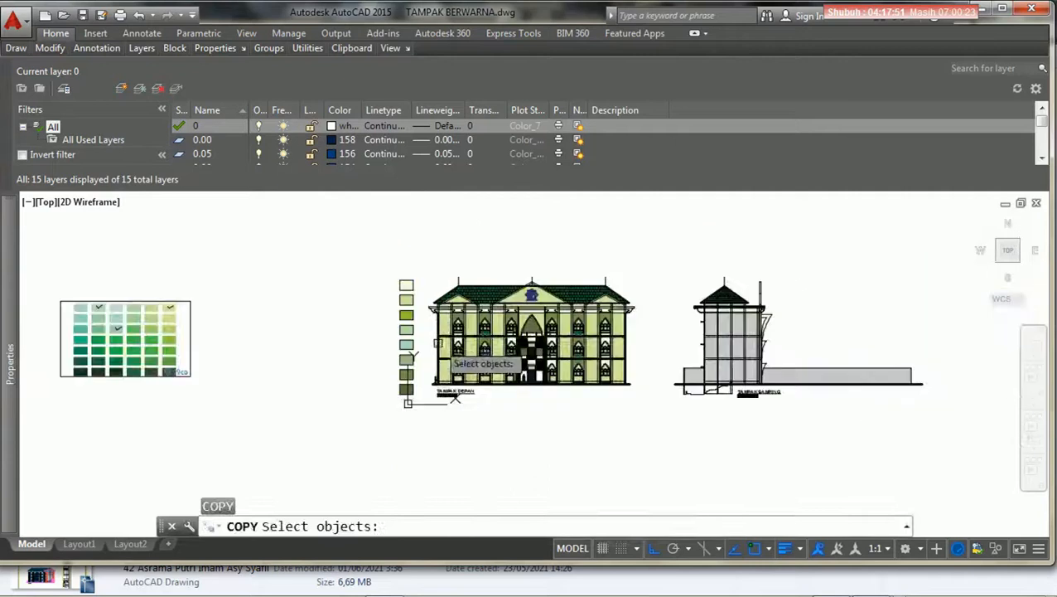
click(418, 431)
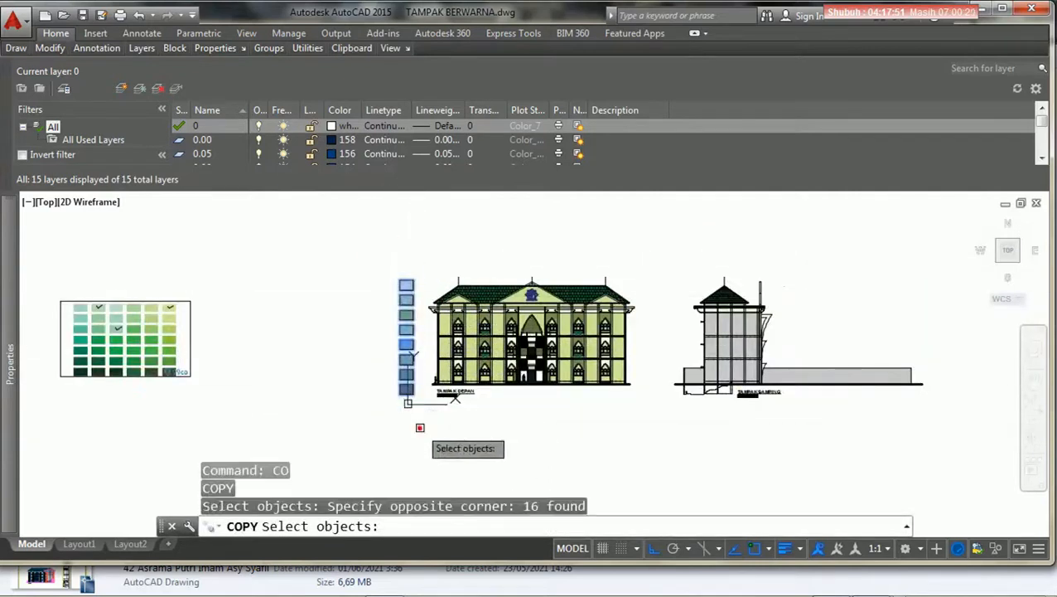
key(Return)
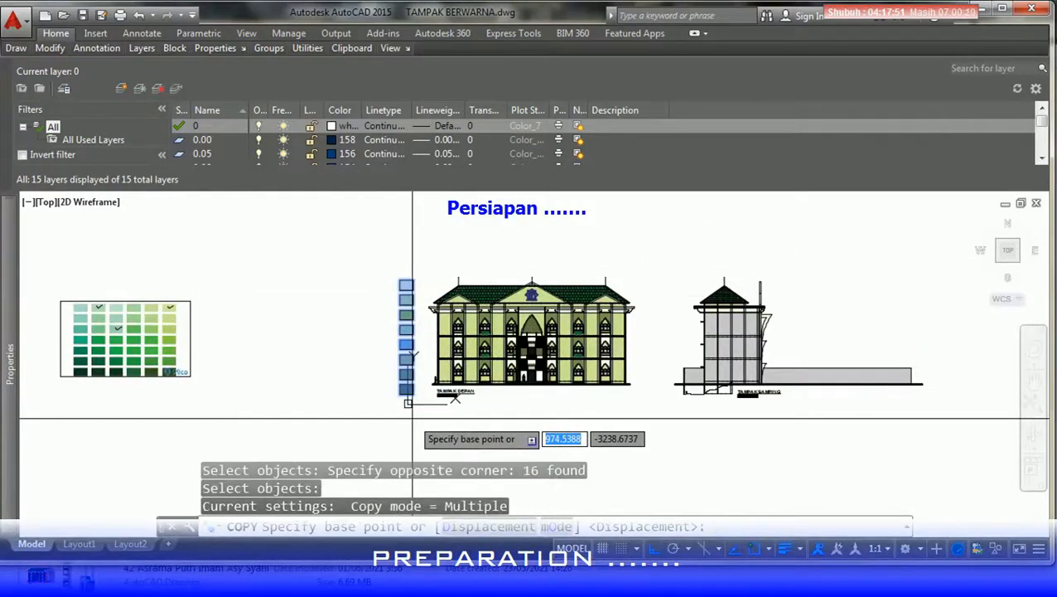
click(408, 405)
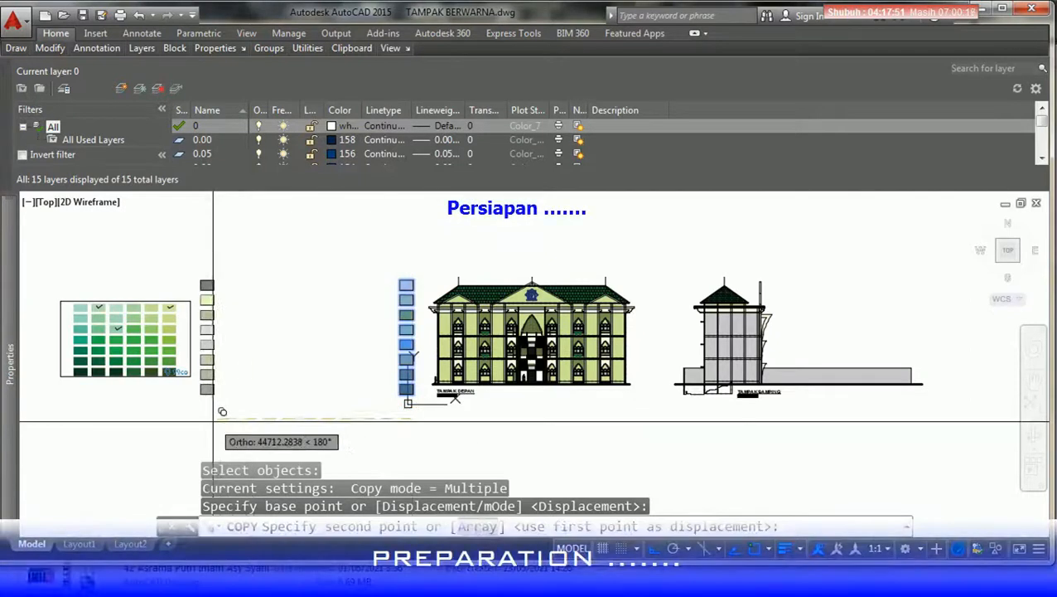
click(222, 411)
scroll(373, 358, up, 3)
mouse_move(373, 359)
middle_down()
mouse_move(357, 389)
mouse_move(391, 346)
mouse_move(381, 325)
mouse_move(362, 336)
middle_up()
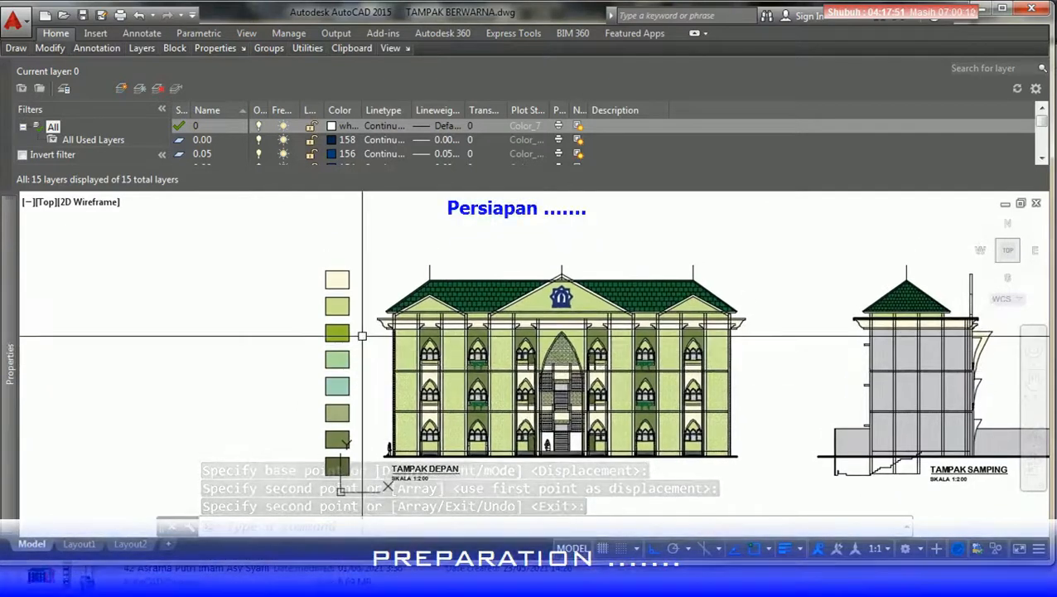
scroll(362, 336, up, 3)
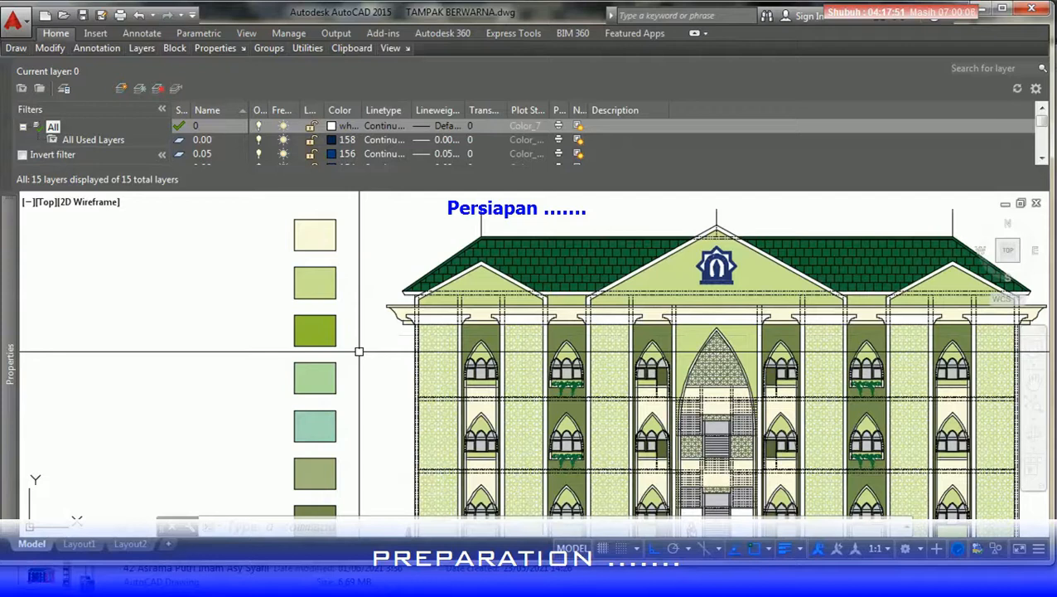
Delete the third through sixth colour swatches from the column beside the front elevation.
click(272, 311)
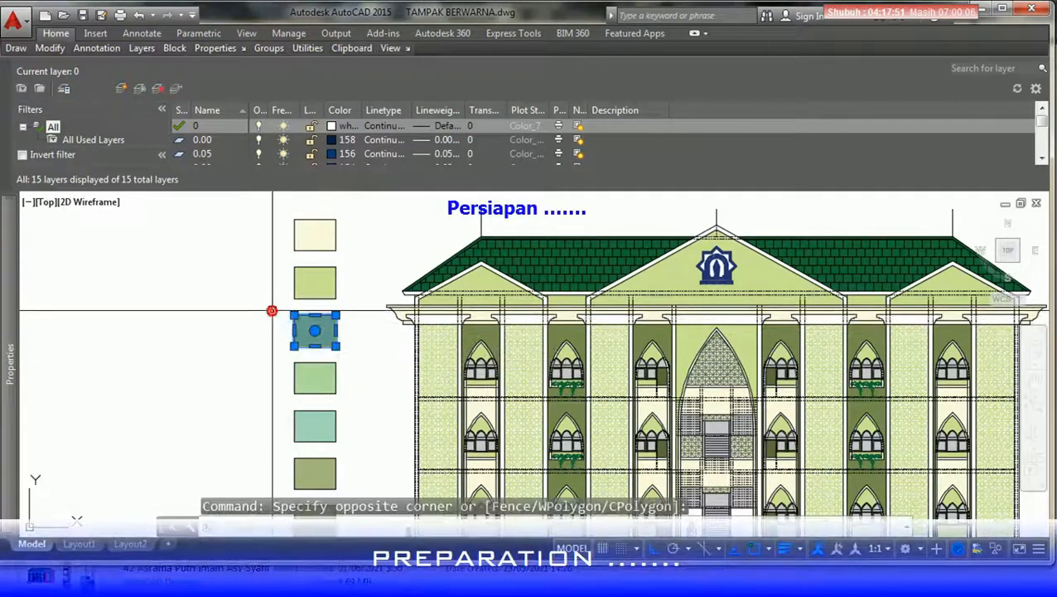
key(Delete)
mouse_move(290, 441)
middle_down()
mouse_move(314, 358)
mouse_move(355, 390)
middle_up()
click(378, 428)
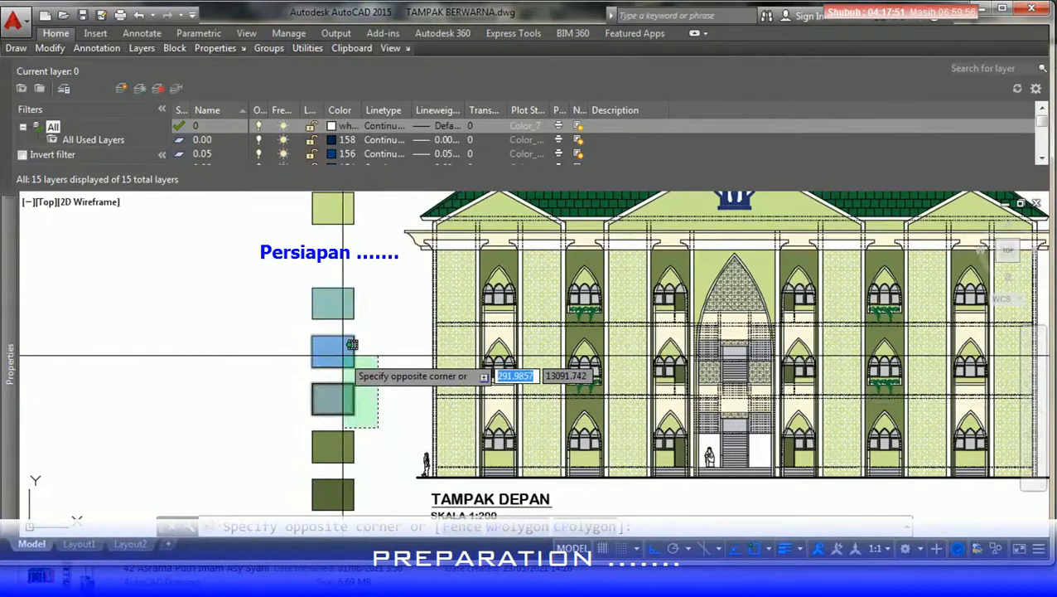
click(280, 267)
scroll(282, 344, down, 3)
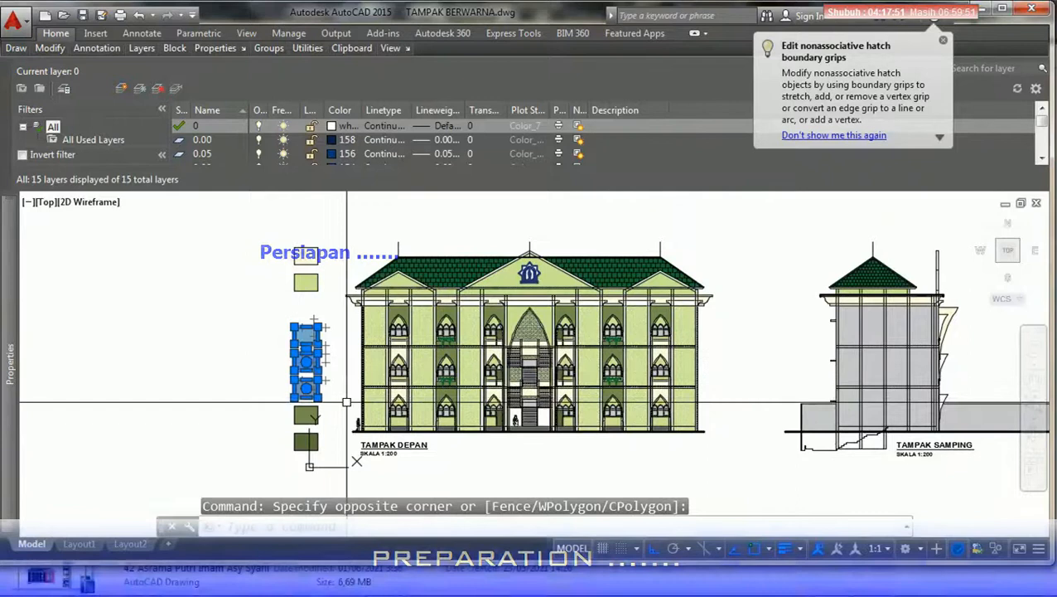
scroll(355, 397, up, 3)
key(Delete)
Delete the bottommost, darkest green swatch beside the front elevation and save the drawing.
scroll(345, 295, up, 1)
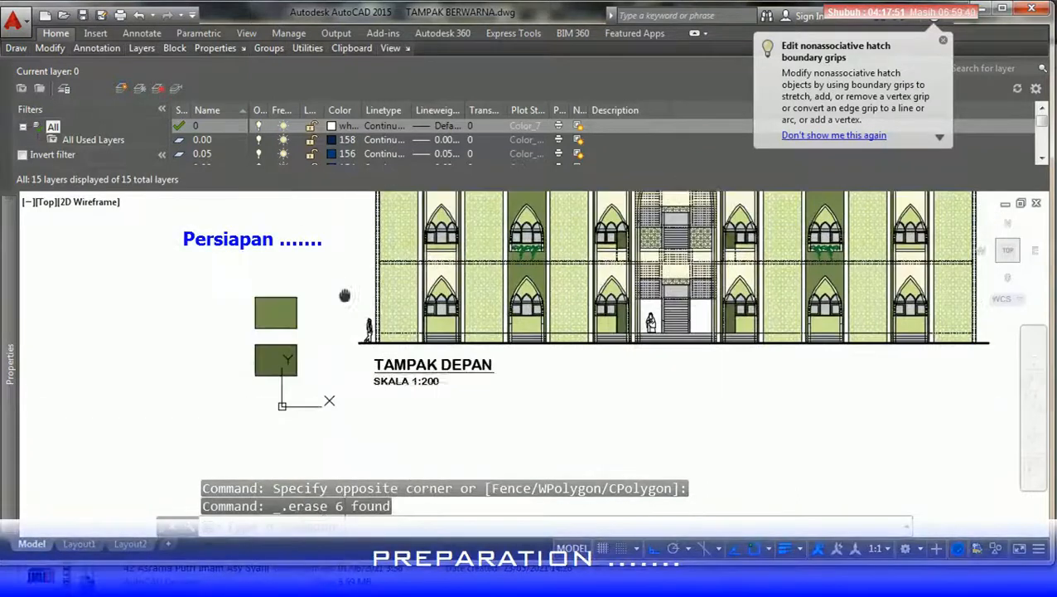
click(341, 410)
click(244, 338)
key(Delete)
scroll(307, 400, down, 3)
mouse_move(319, 374)
middle_down()
mouse_move(320, 458)
mouse_move(303, 367)
middle_up()
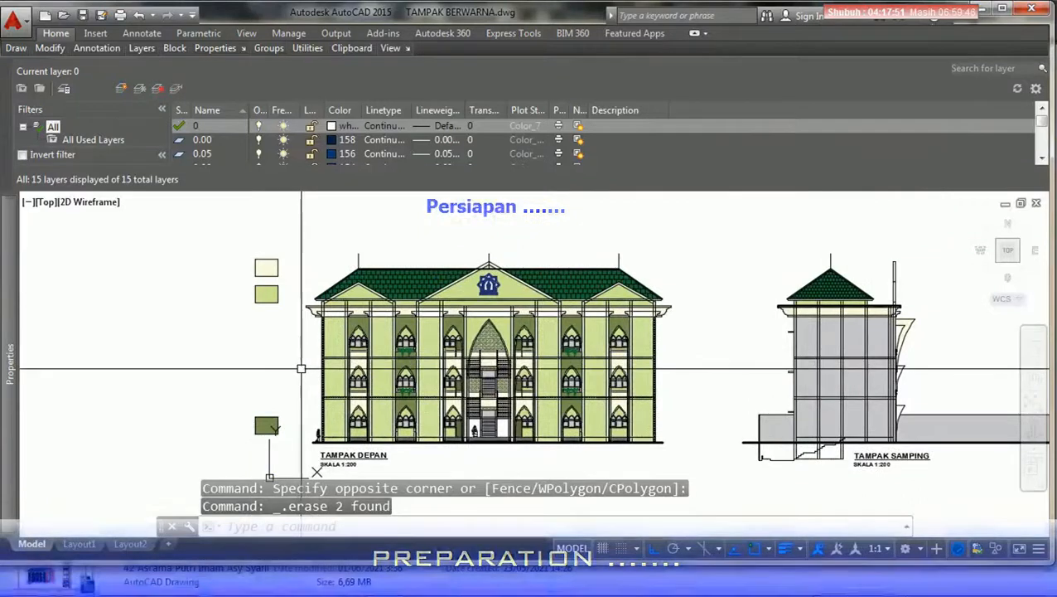
key(ctrl+s)
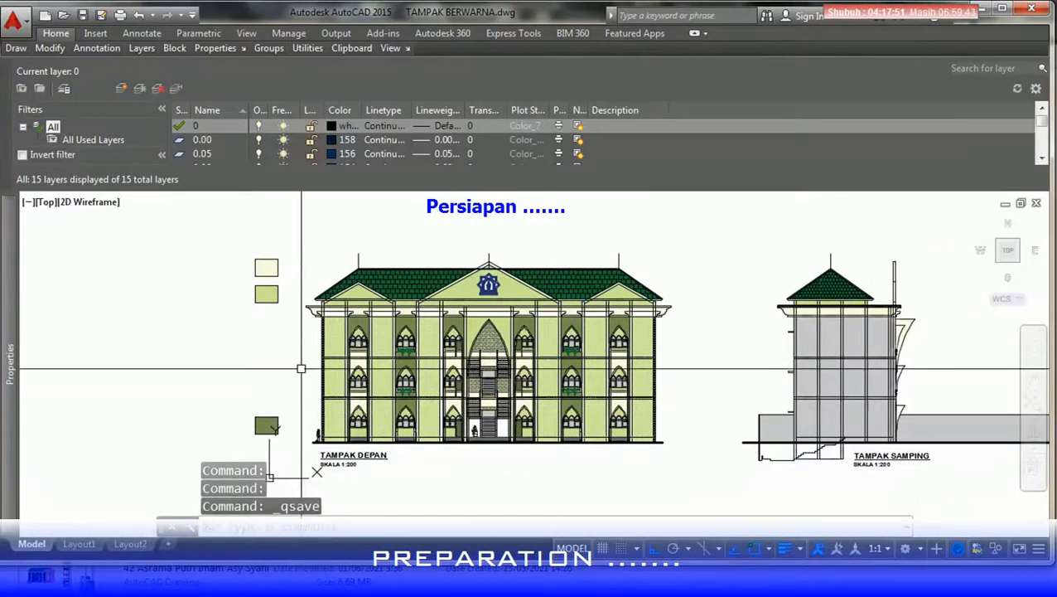
Move the cream and light green swatches straight down to sit just above the remaining dark green swatch.
text(m)
key(Return)
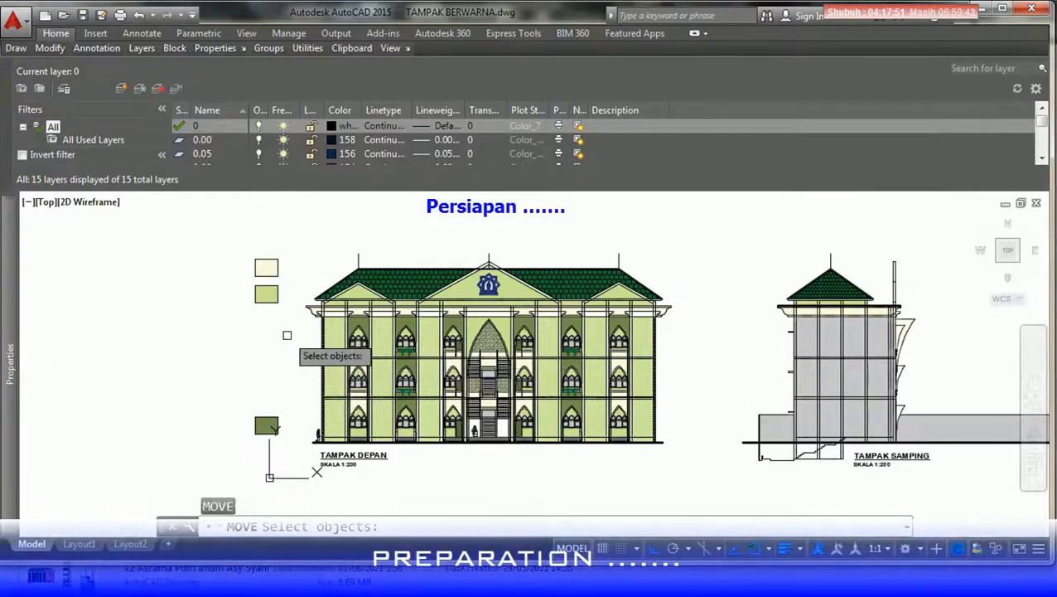
click(287, 335)
key(Return)
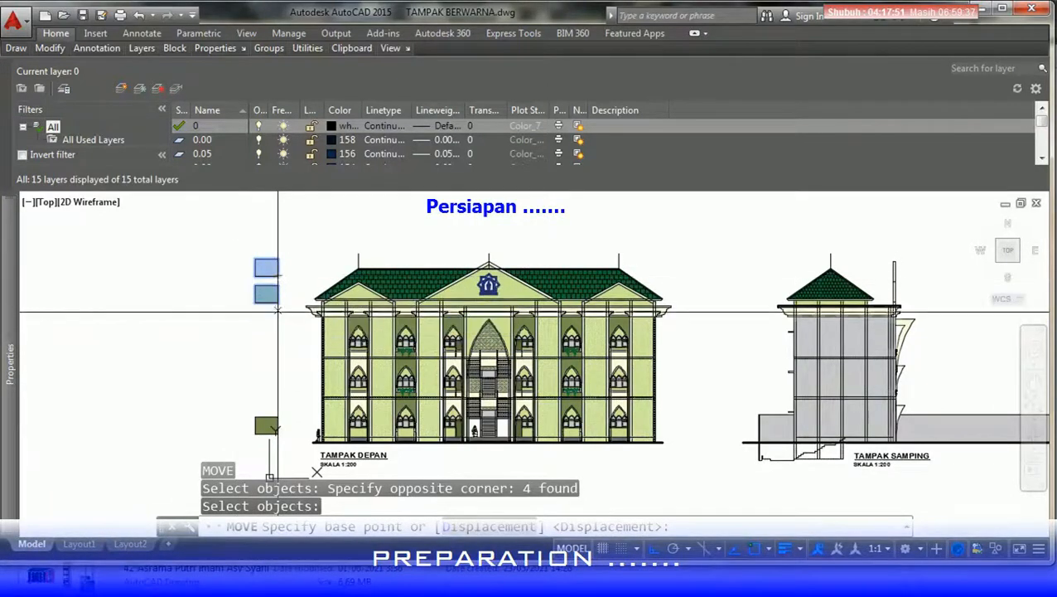
click(277, 301)
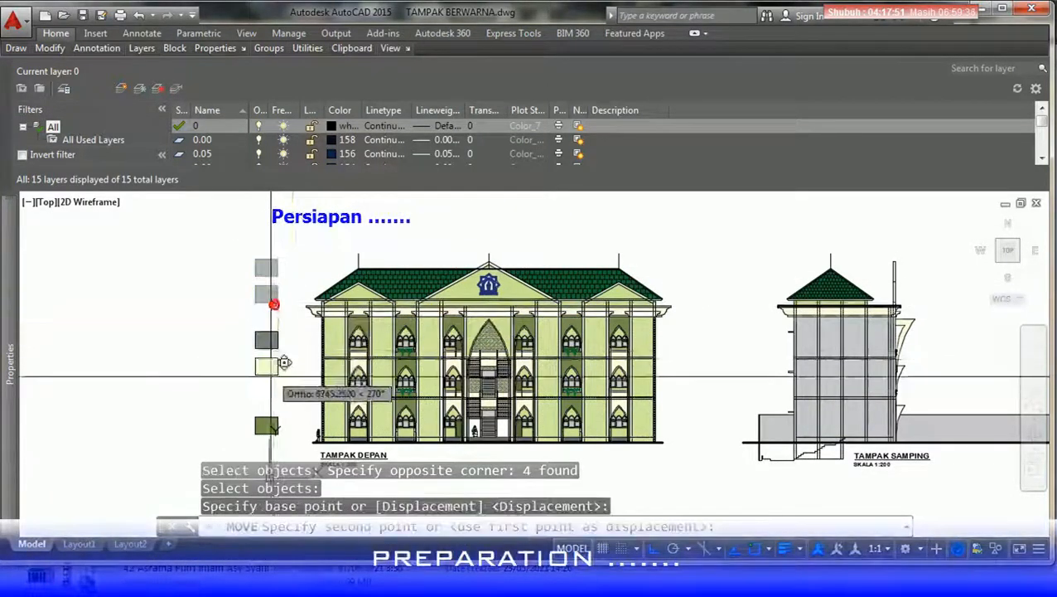
scroll(284, 385, up, 5)
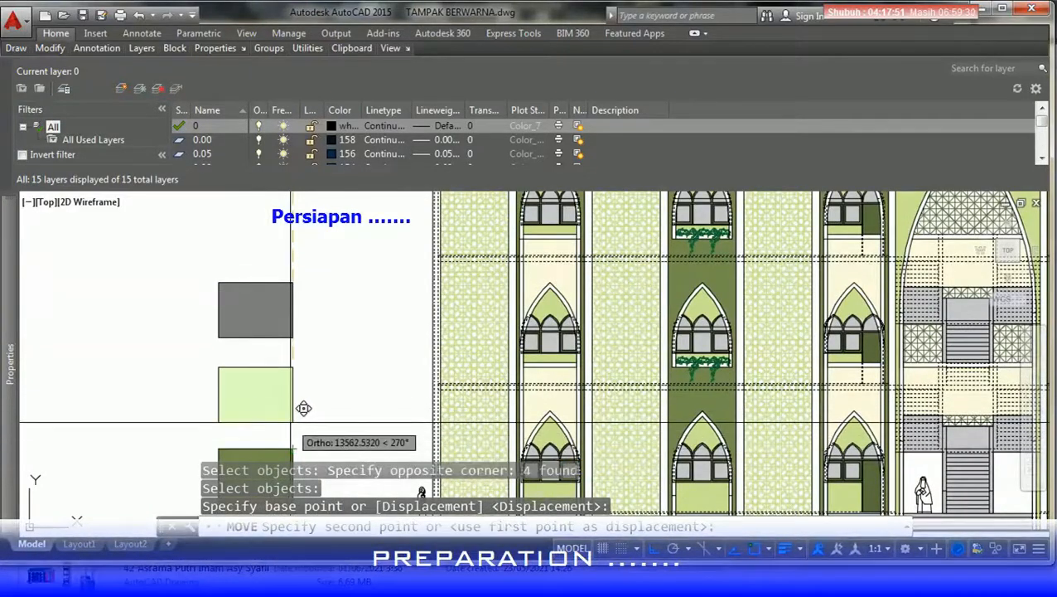
click(303, 408)
scroll(306, 439, down, 5)
key(Return)
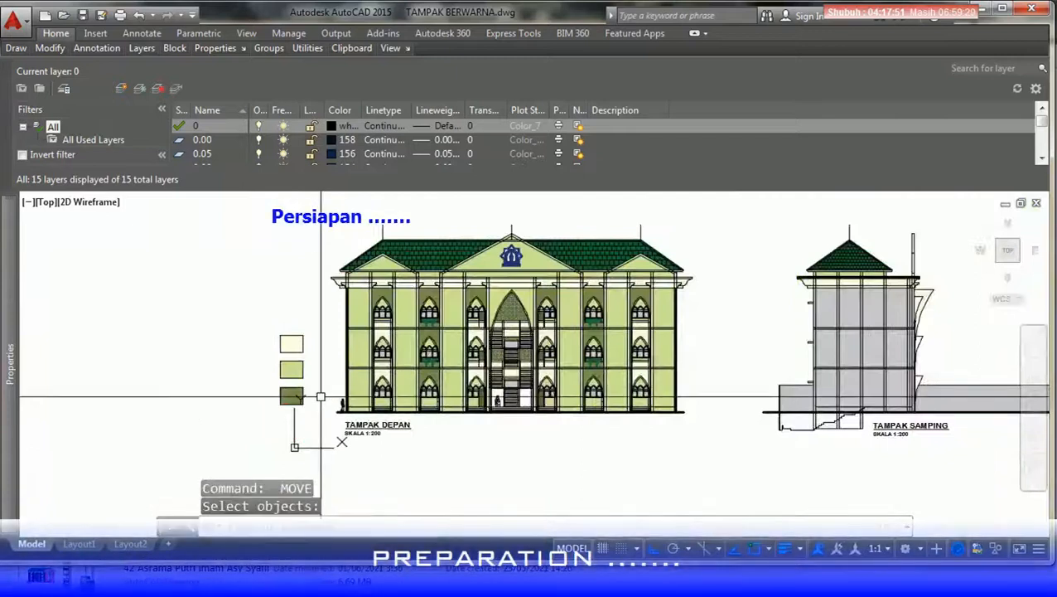
Add a horizontal linear dimension under the side elevation's cornice, from the nearby vertical wall line to the cornice band's right end.
mouse_move(311, 452)
middle_down()
mouse_move(349, 449)
mouse_move(335, 421)
middle_up()
scroll(674, 330, up, 10)
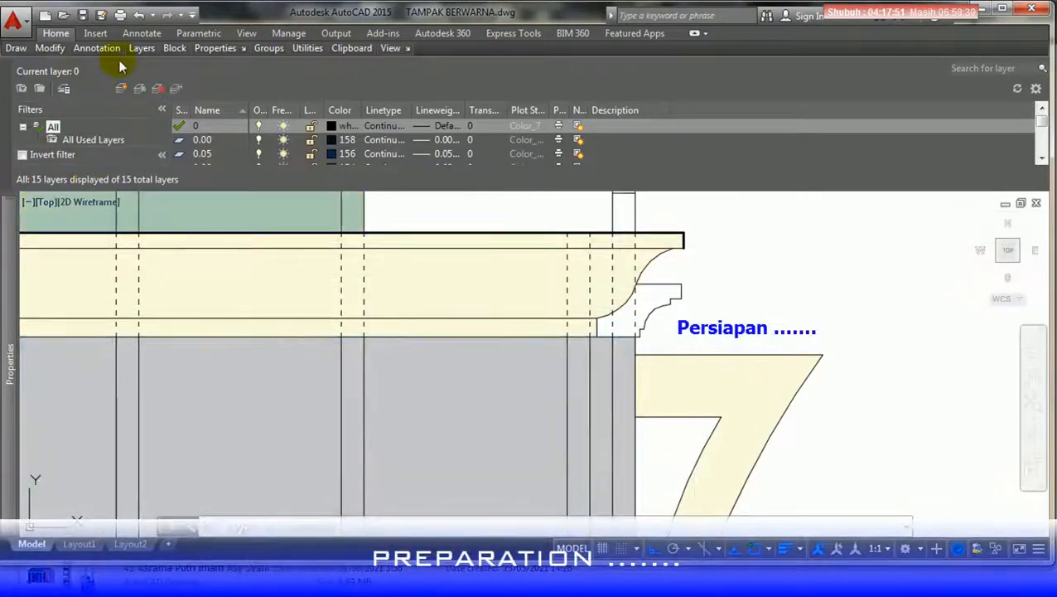
click(116, 67)
scroll(578, 340, up, 5)
click(607, 321)
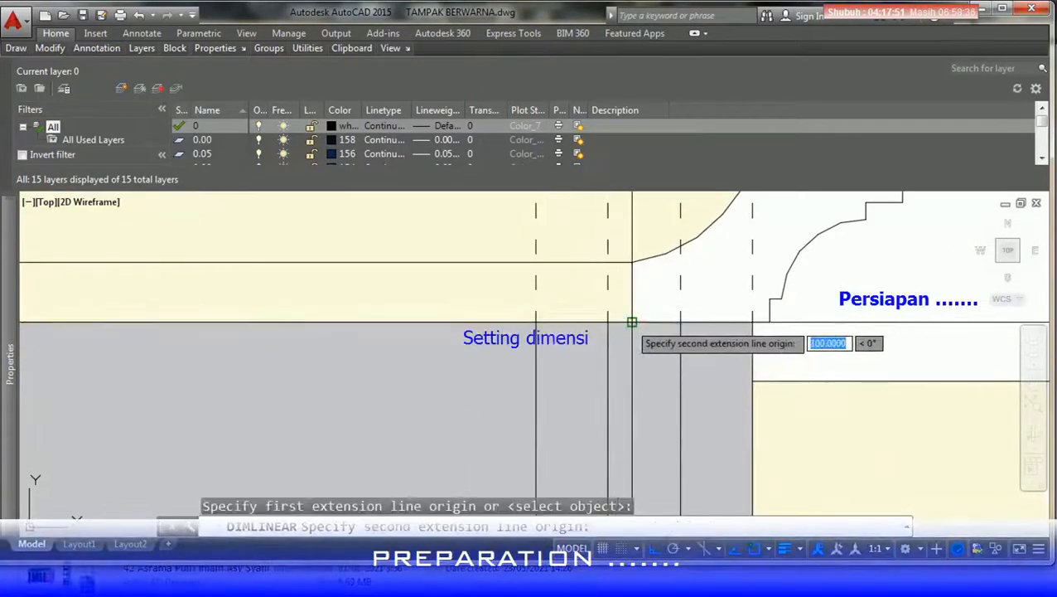
click(631, 321)
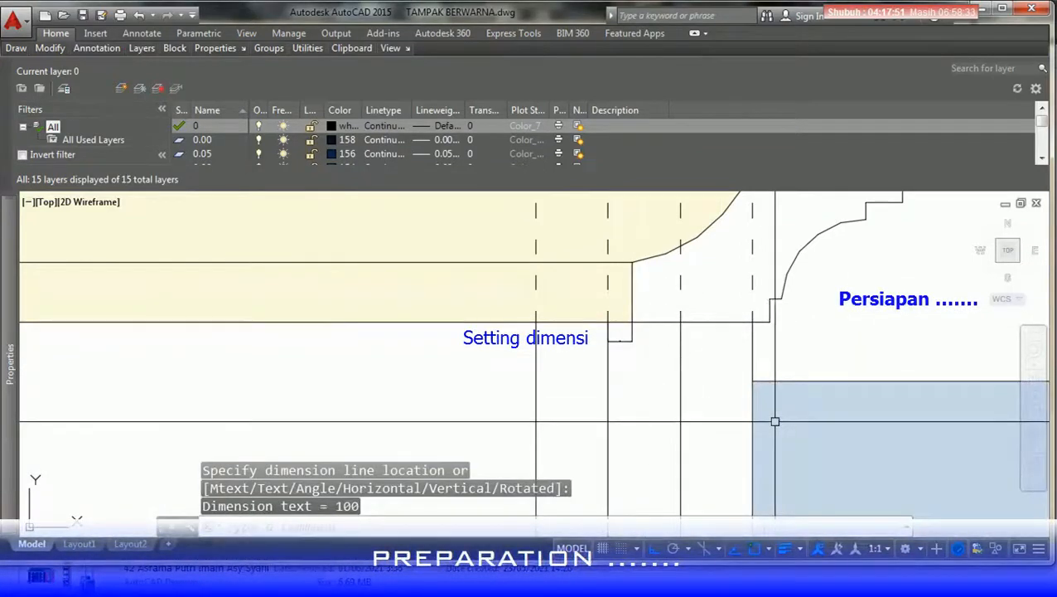
Modify the ISO-25 dimension style with text height 100, extension beyond dimension lines 75 and offset from origin 100.
key(Return)
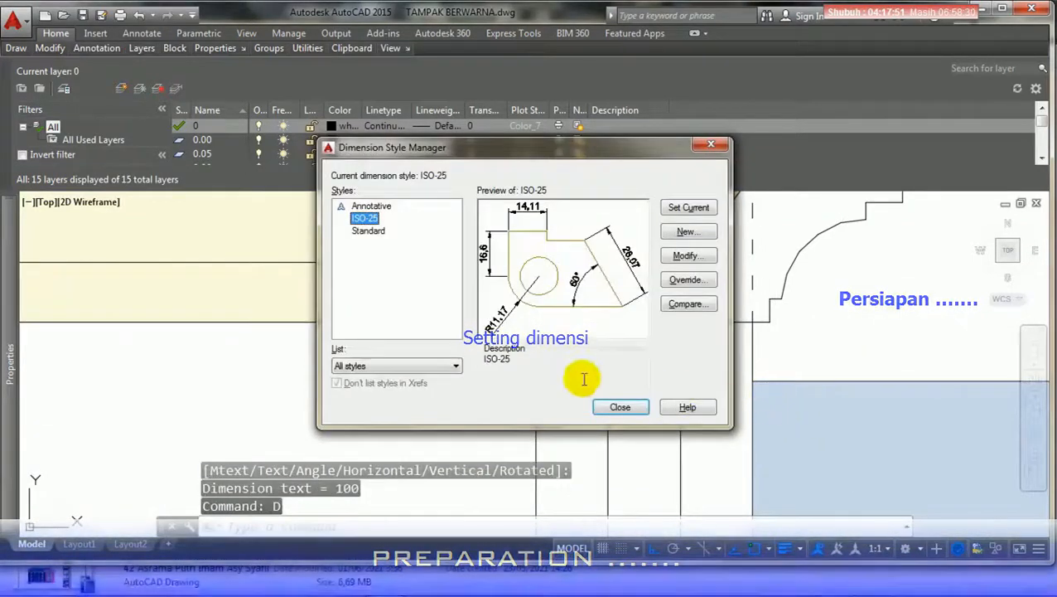
click(684, 256)
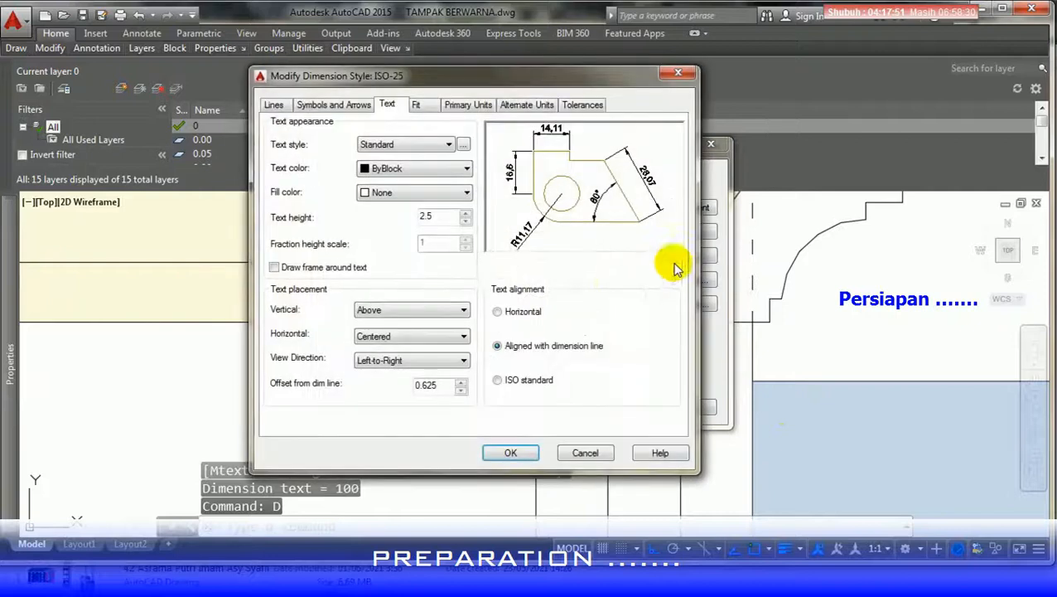
double_click(427, 216)
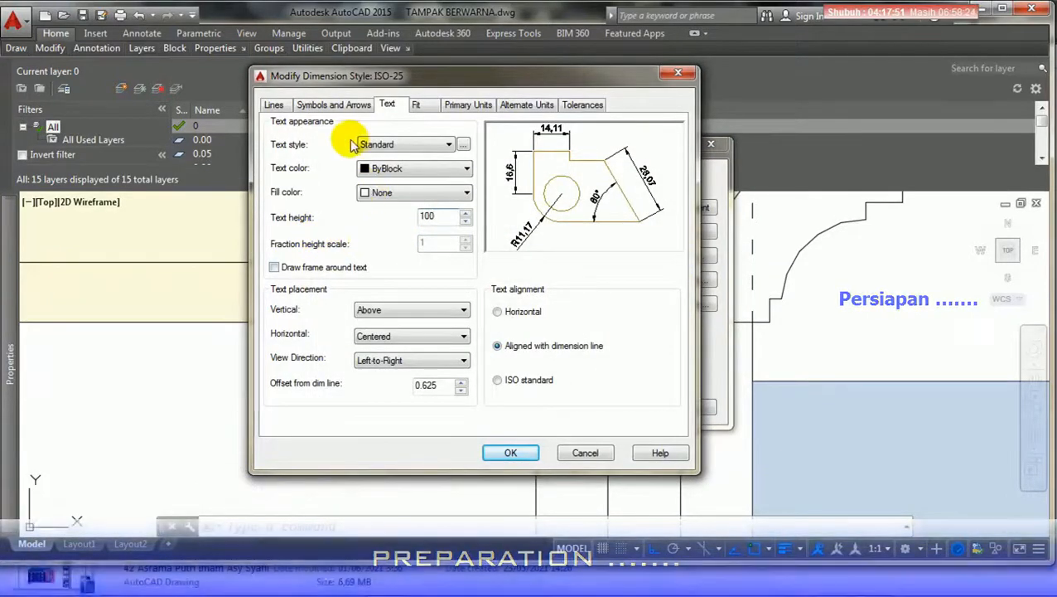
click(274, 106)
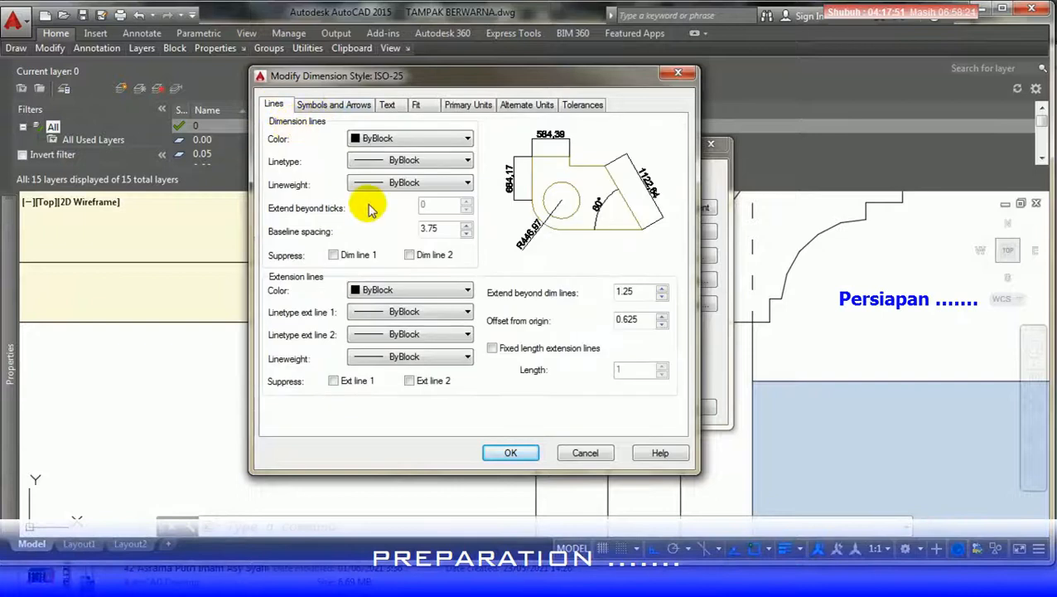
double_click(628, 292)
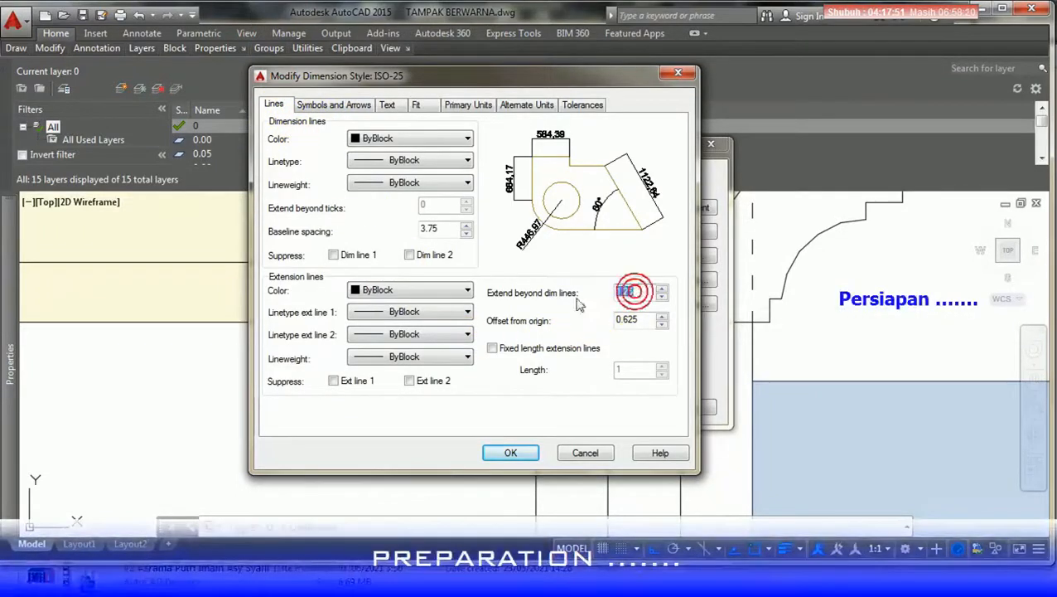
text(75)
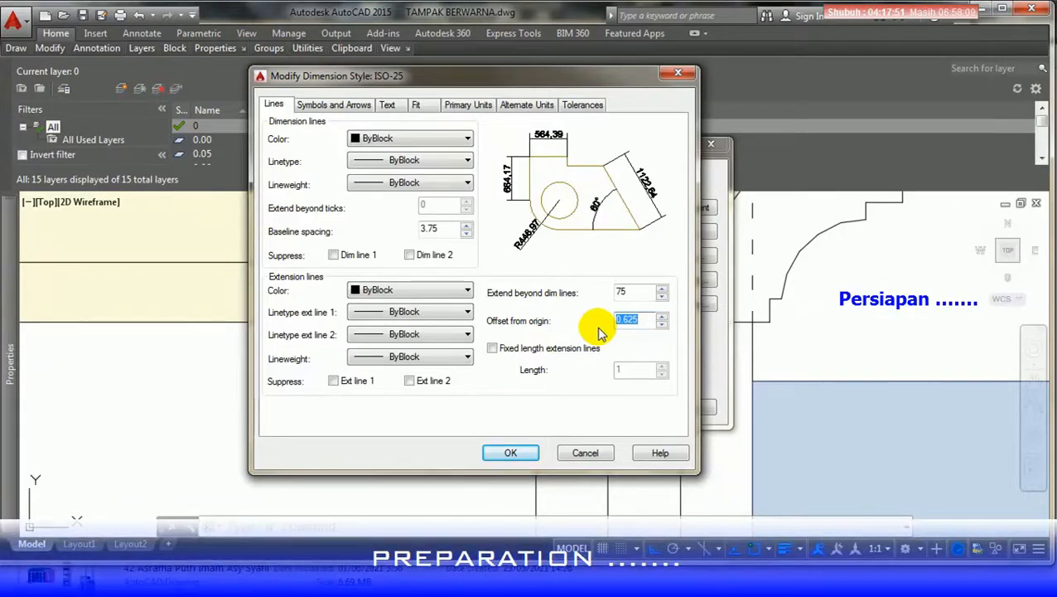
text(100)
Set the ISO-25 style's first and second arrowheads to Architectural tick with an arrow size of 100.
click(354, 110)
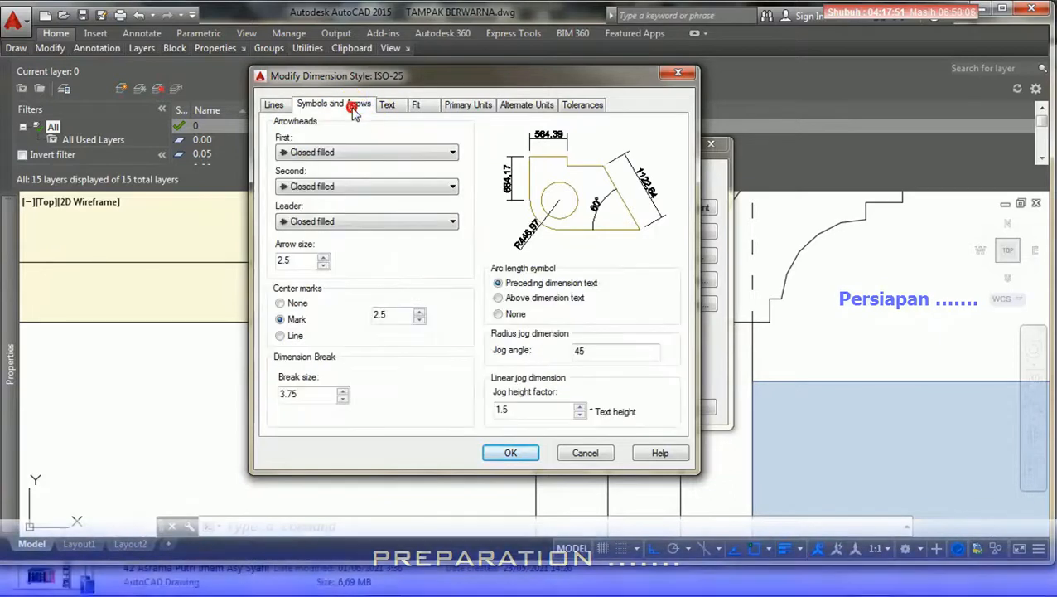
click(350, 150)
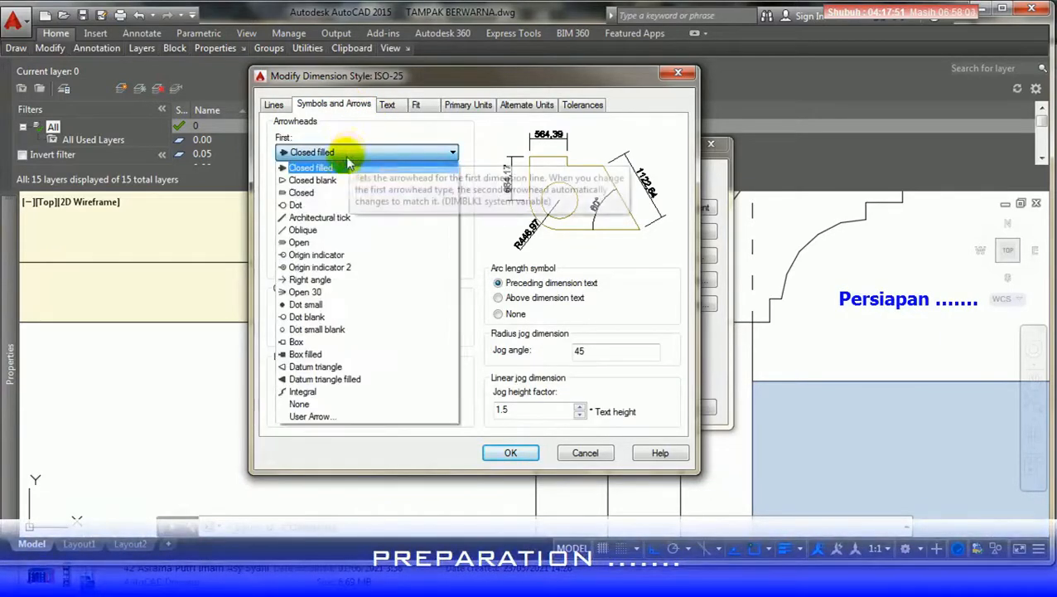
click(339, 217)
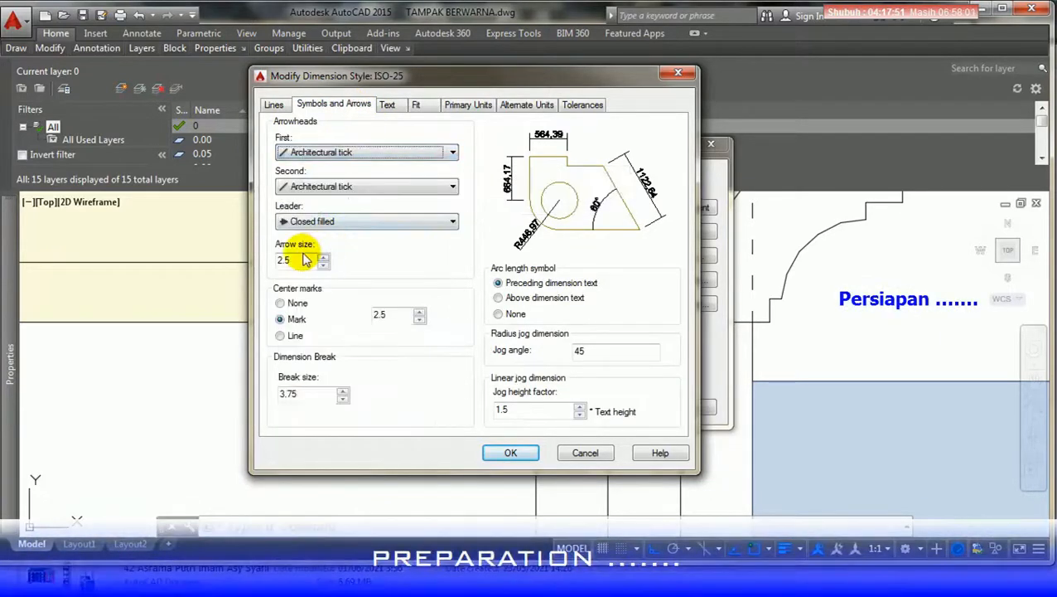
text(100)
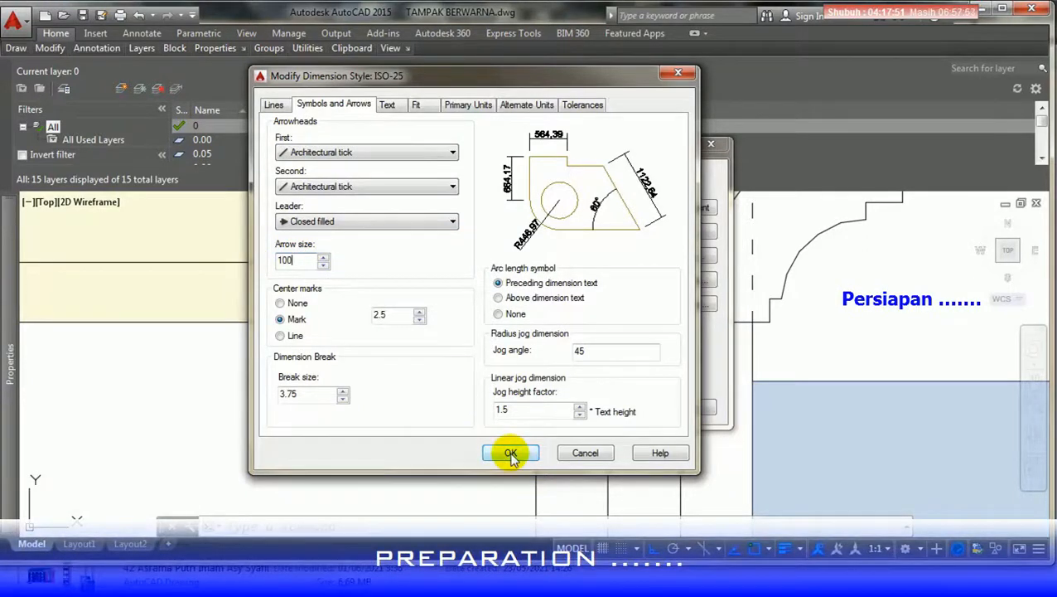
Set the ISO-25 primary units to a scale factor of 0.1 and precision 0, and apply the style changes.
click(464, 106)
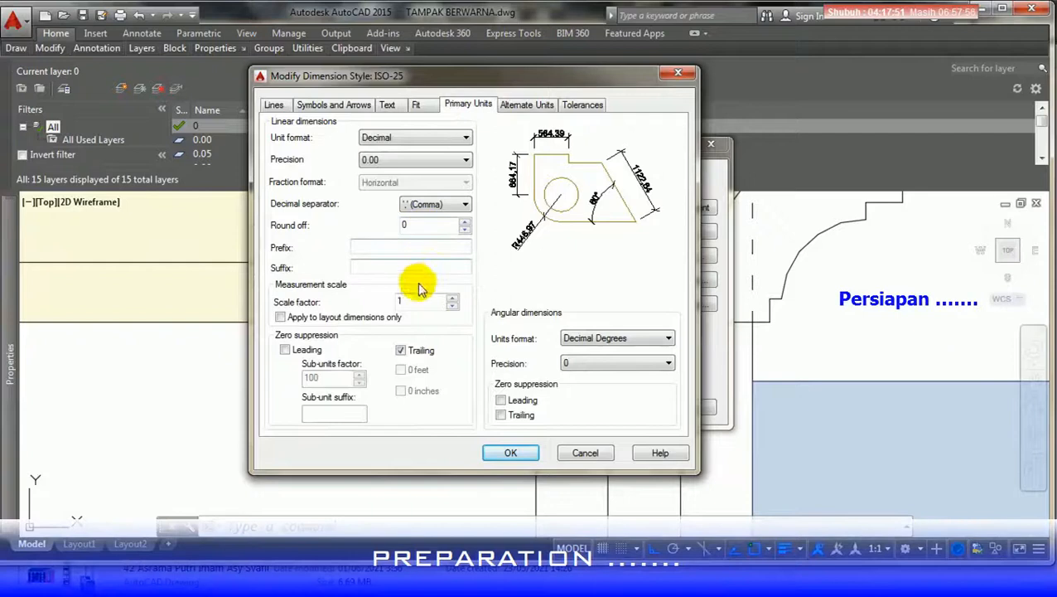
click(396, 296)
text(0.)
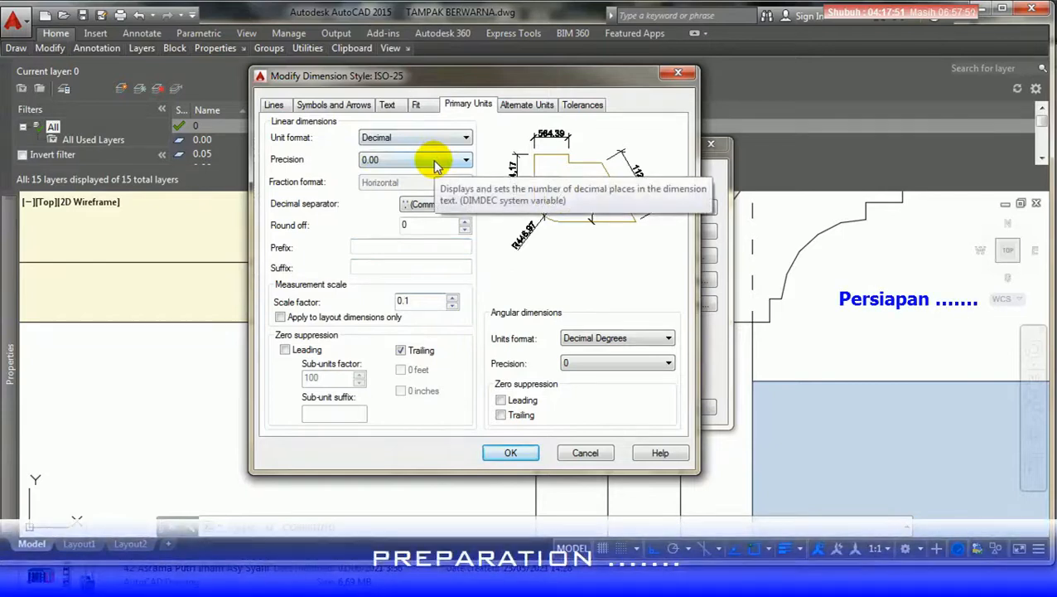
click(410, 174)
click(510, 452)
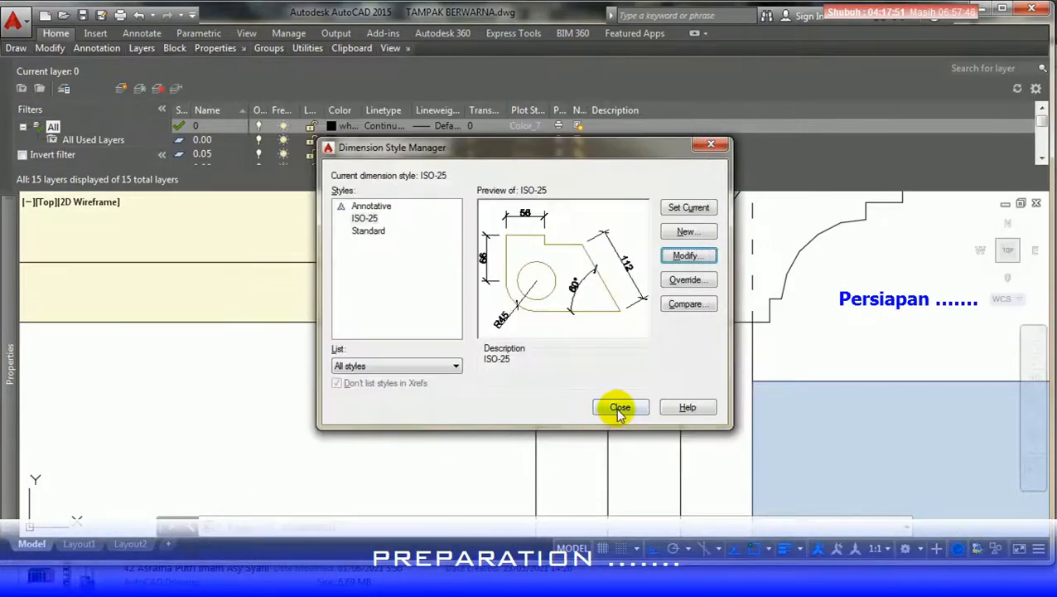
click(619, 406)
Reopen the ISO-25 dimension style, keep Architectural tick arrowheads and set the arrow size to 50.
scroll(571, 353, down, 3)
mouse_move(576, 353)
middle_down()
mouse_move(564, 354)
mouse_move(589, 369)
middle_up()
scroll(590, 357, up, 3)
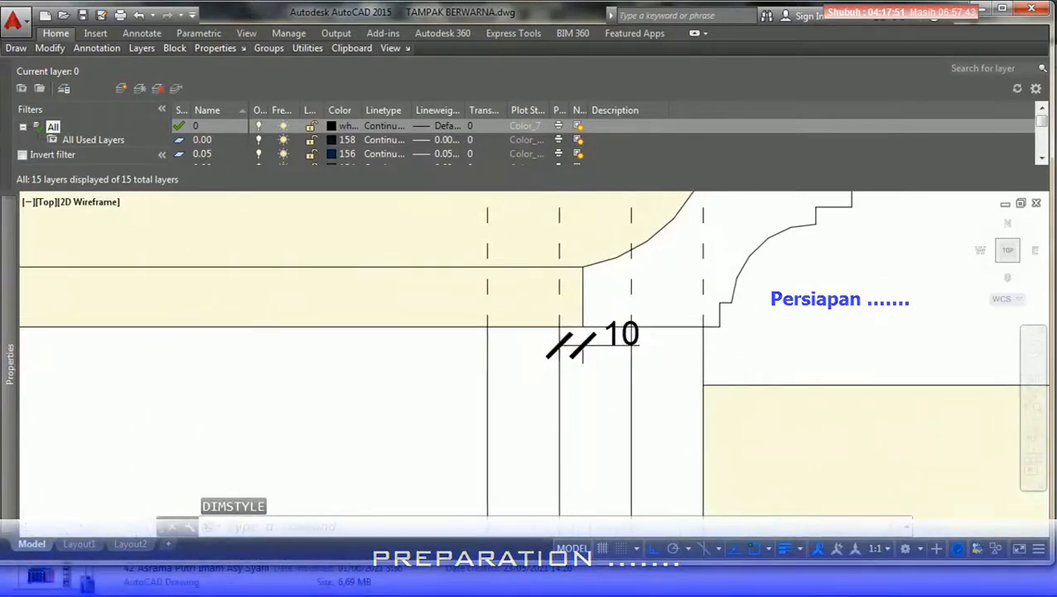
scroll(589, 369, down, 3)
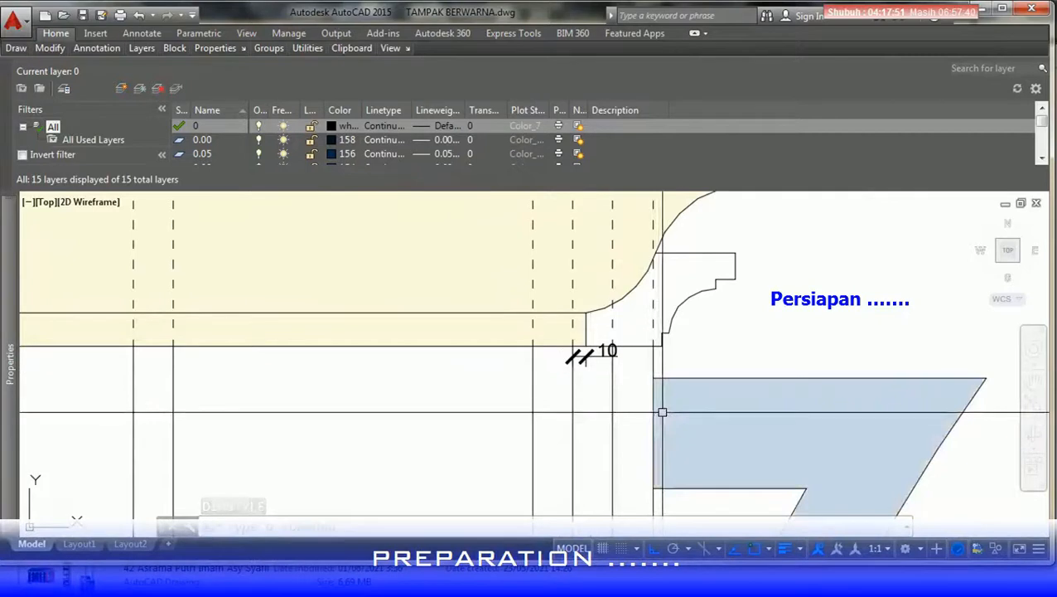
click(602, 361)
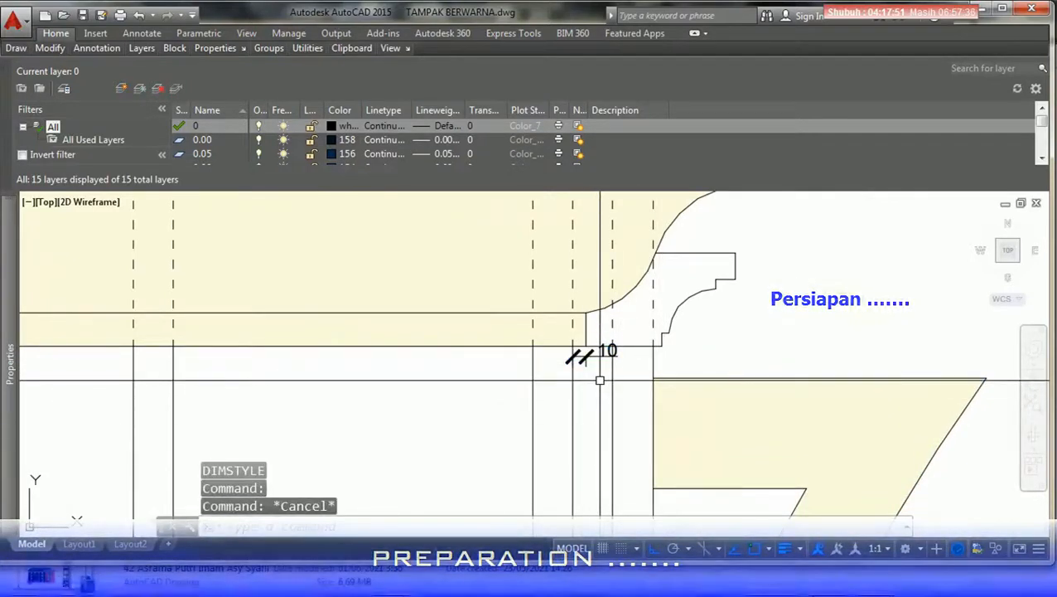
text(D)
key(Return)
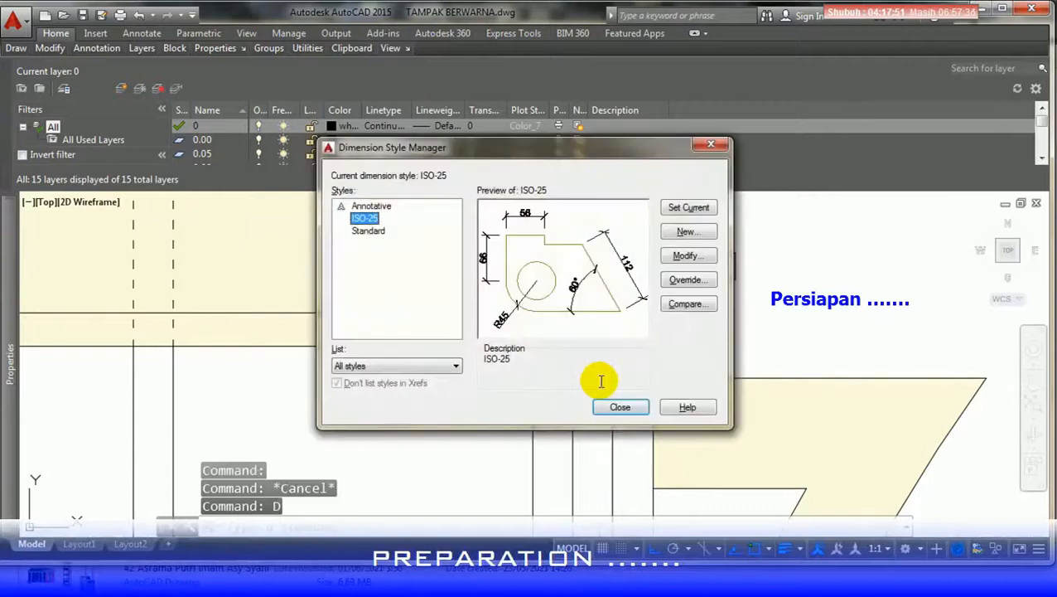
click(680, 259)
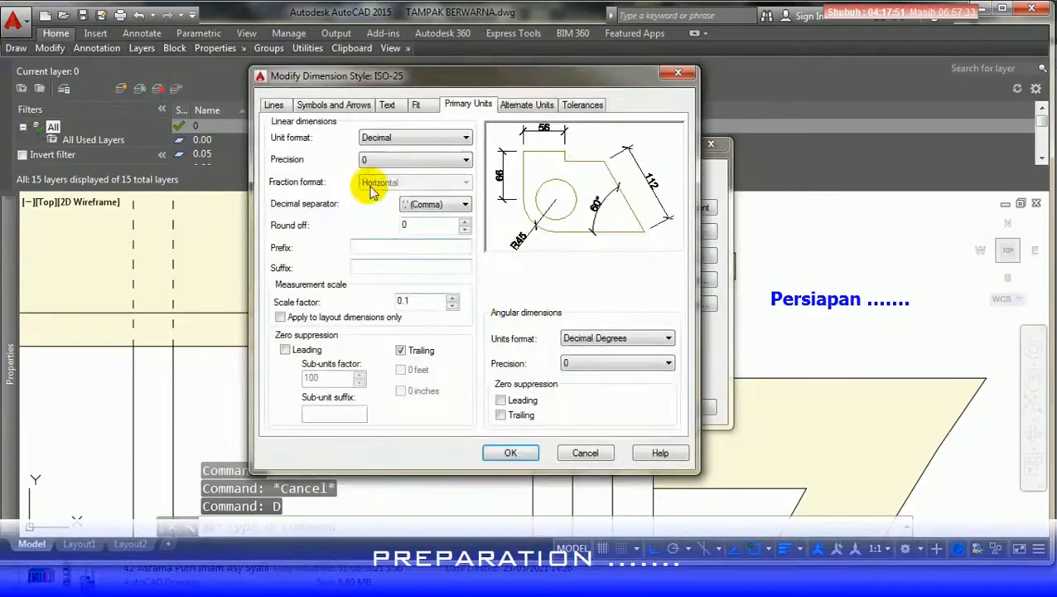
click(348, 105)
click(315, 153)
click(319, 217)
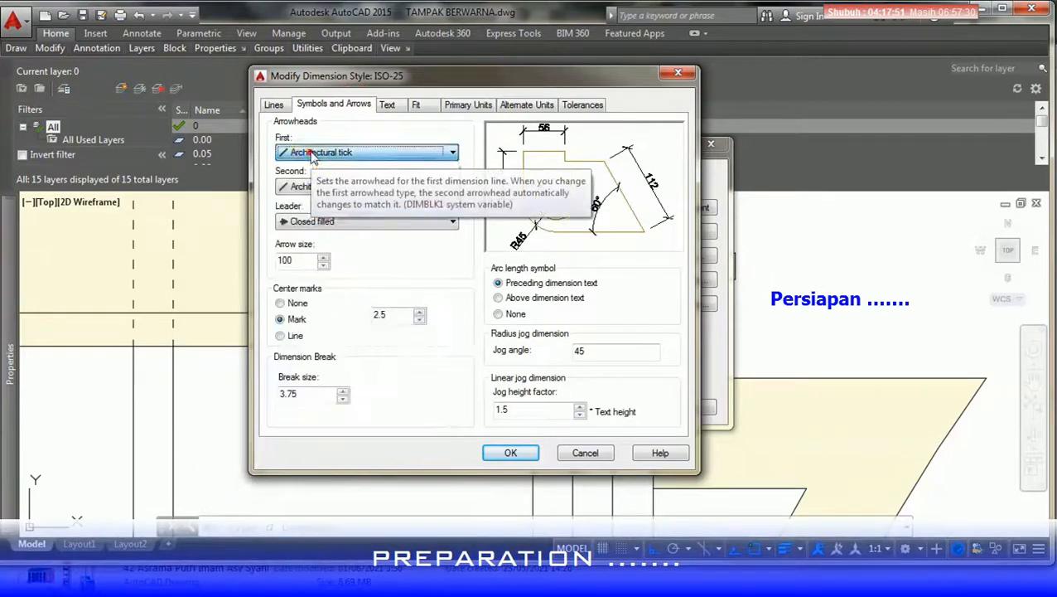
double_click(290, 260)
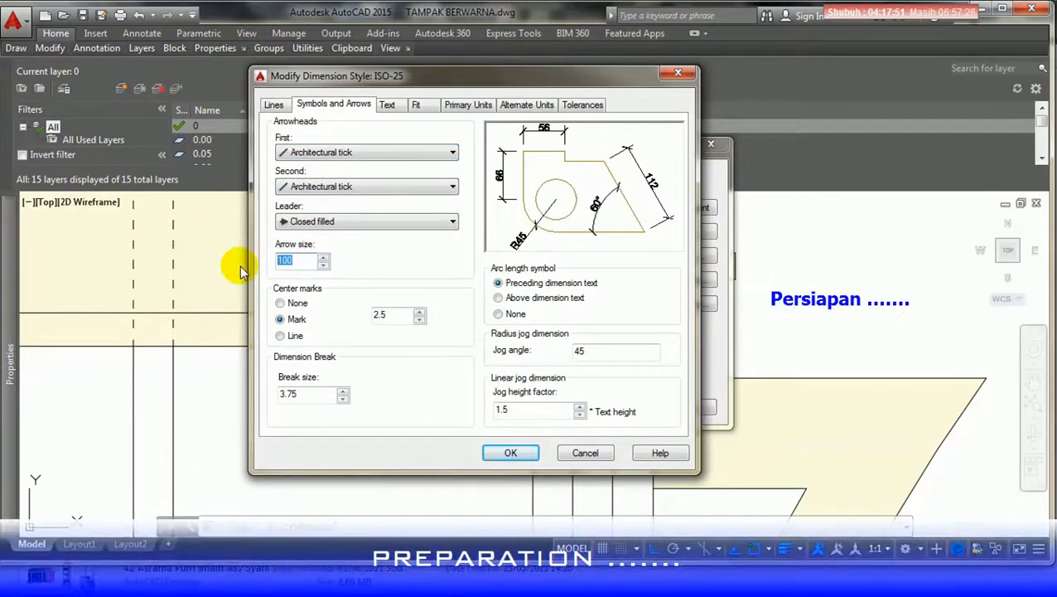
text(50)
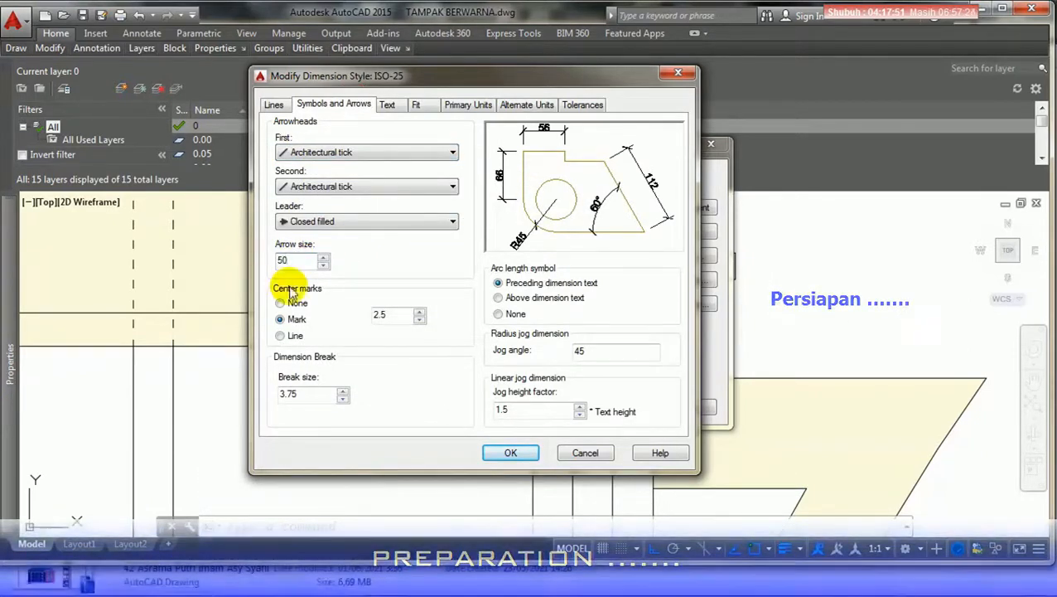
Set the ISO-25 dimension text height to 50 and apply the style changes to the drawing.
click(390, 105)
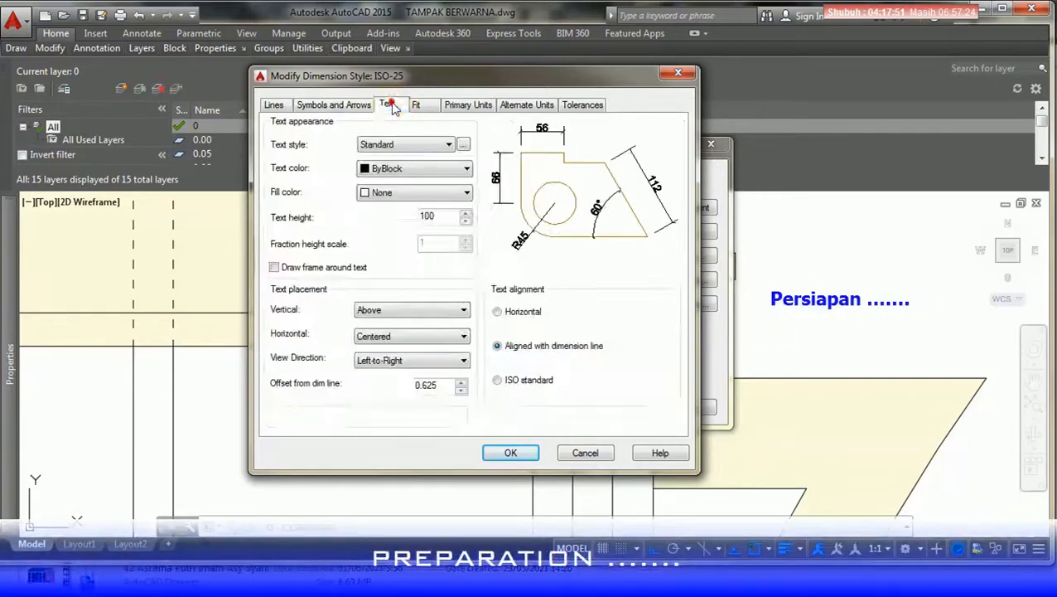
double_click(440, 215)
text(50)
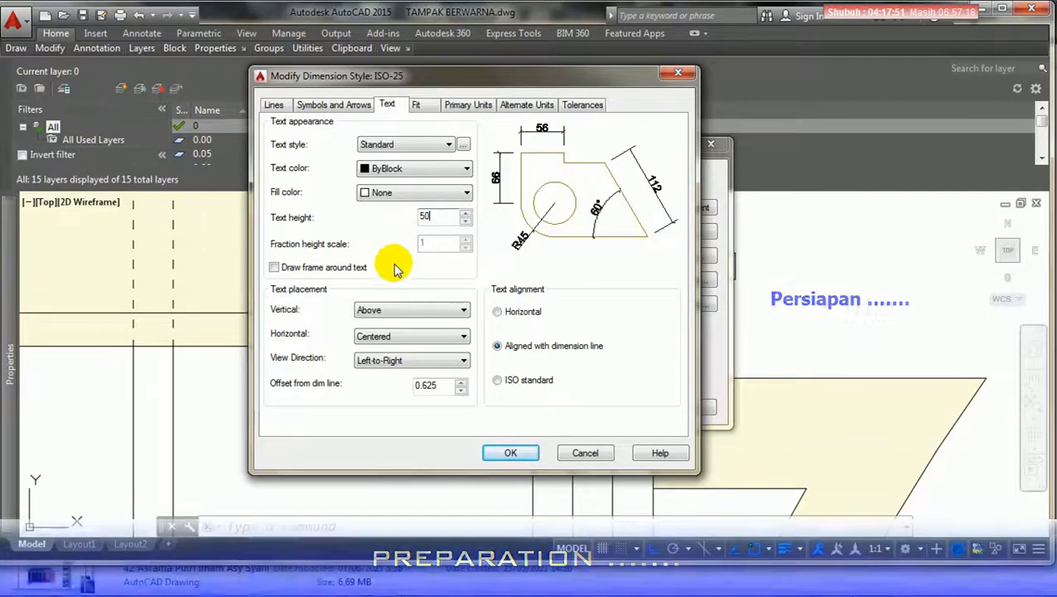
click(278, 103)
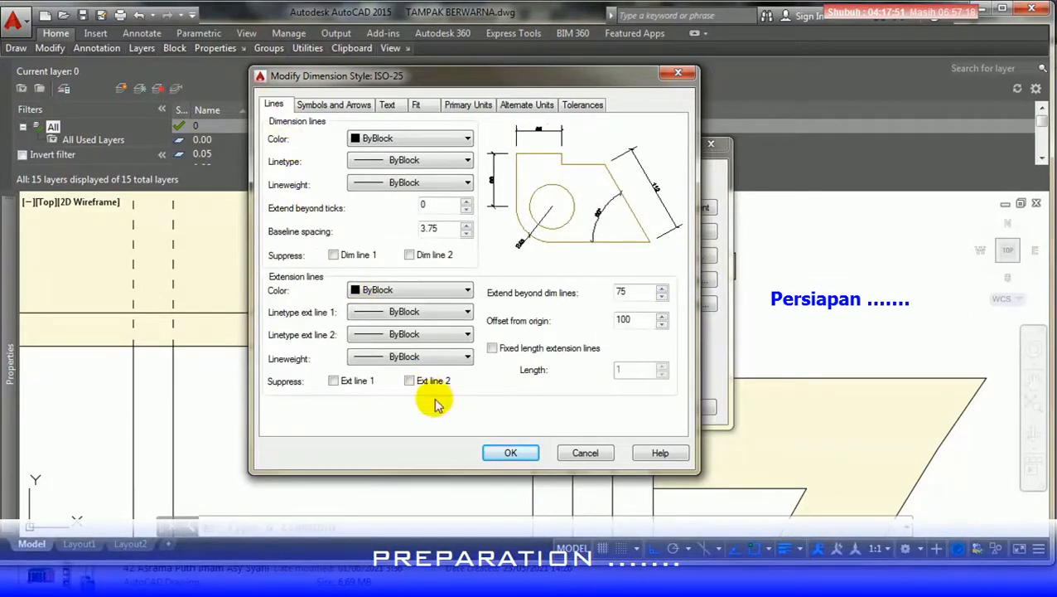
click(509, 453)
click(622, 410)
scroll(587, 360, up, 3)
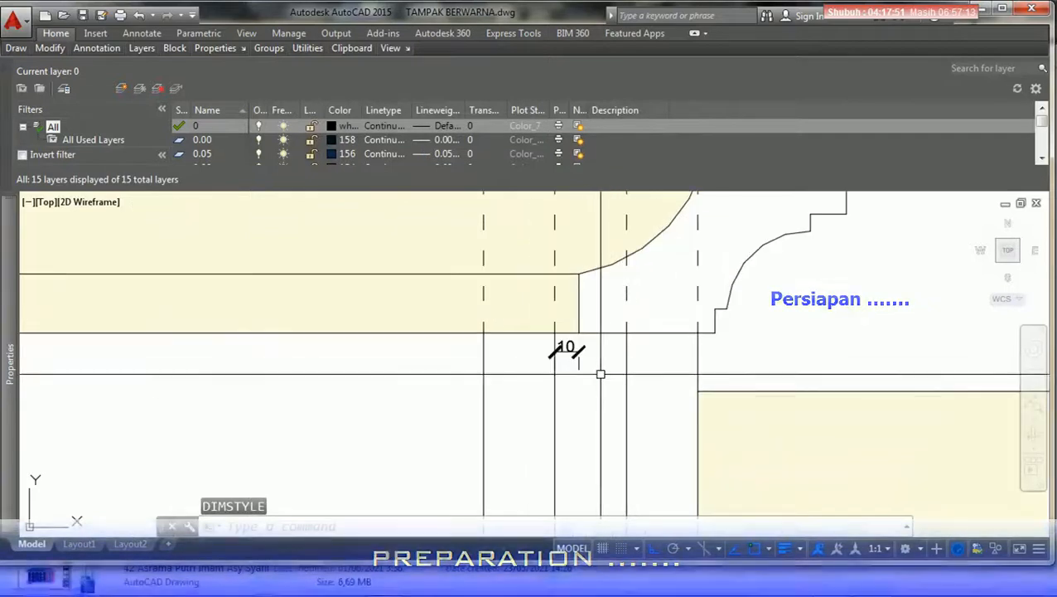
scroll(586, 359, down, 3)
scroll(600, 363, up, 3)
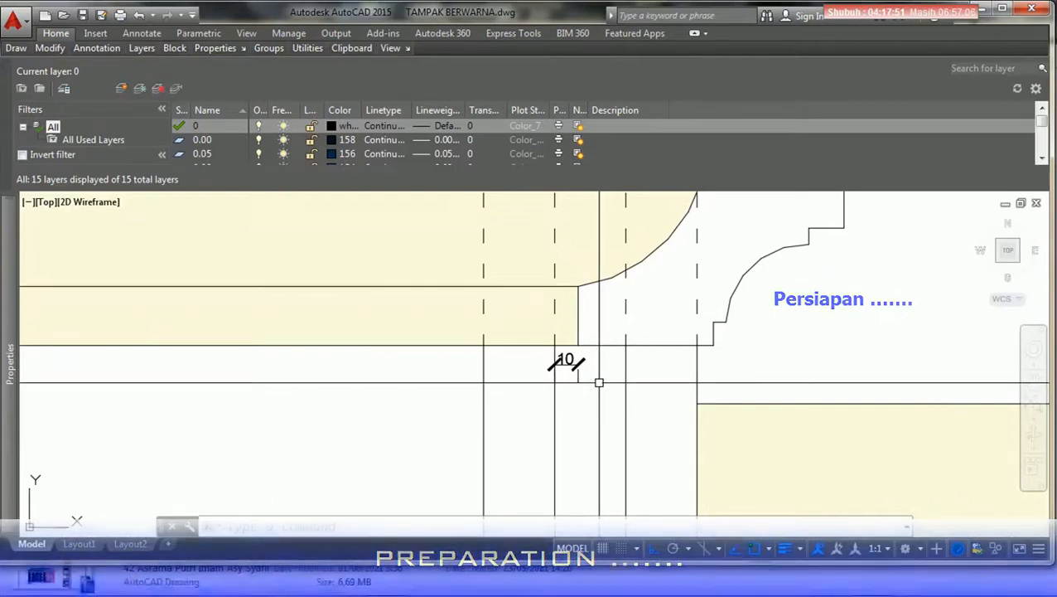
Reduce the ISO-25 arrow size, set its extension beyond dimension lines to 20, and apply the style changes.
key(Return)
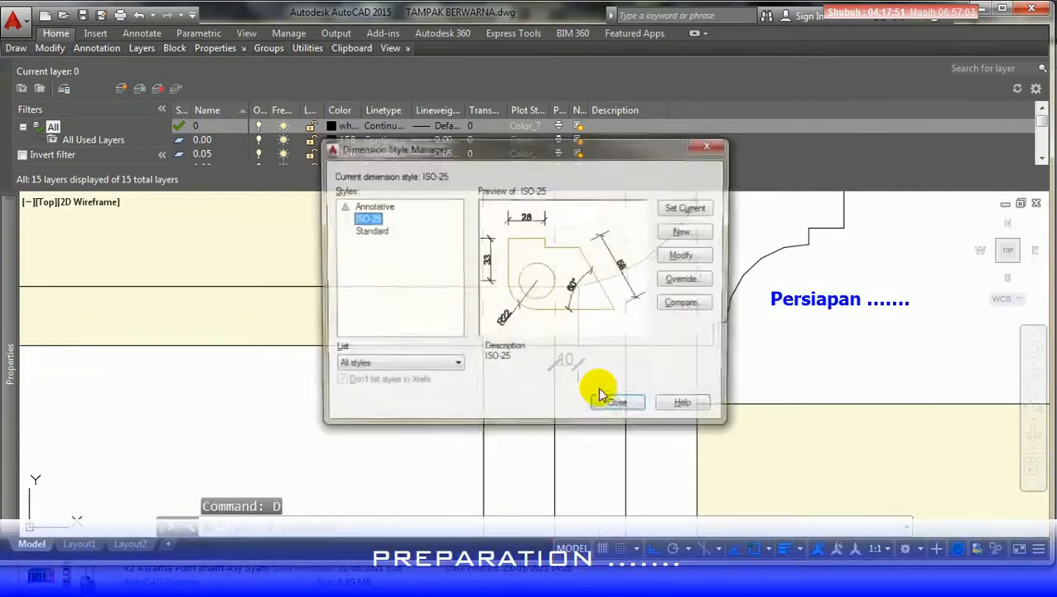
click(686, 257)
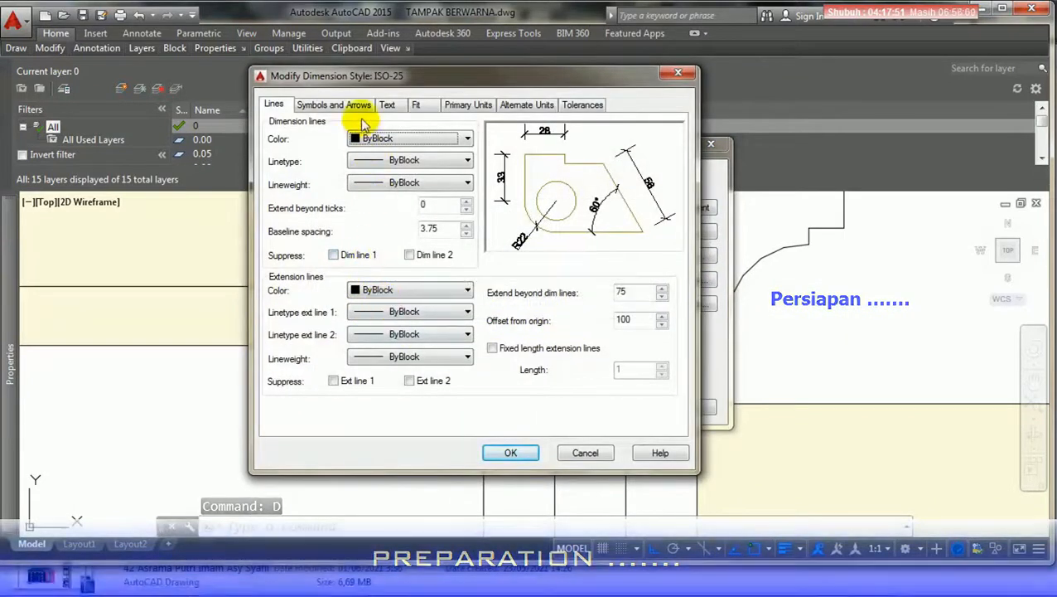
click(339, 104)
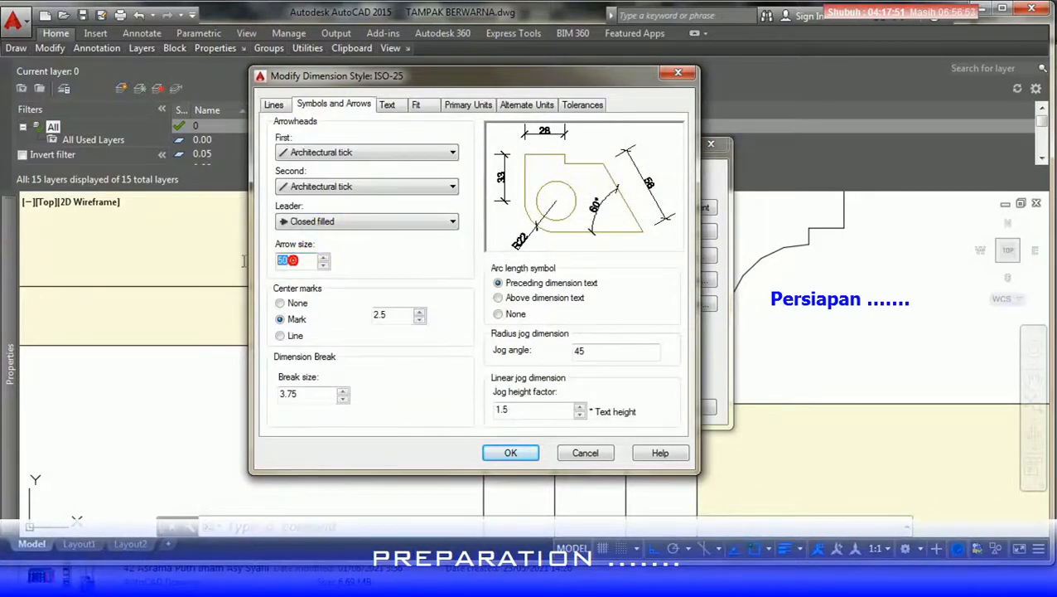
text(2)
click(273, 105)
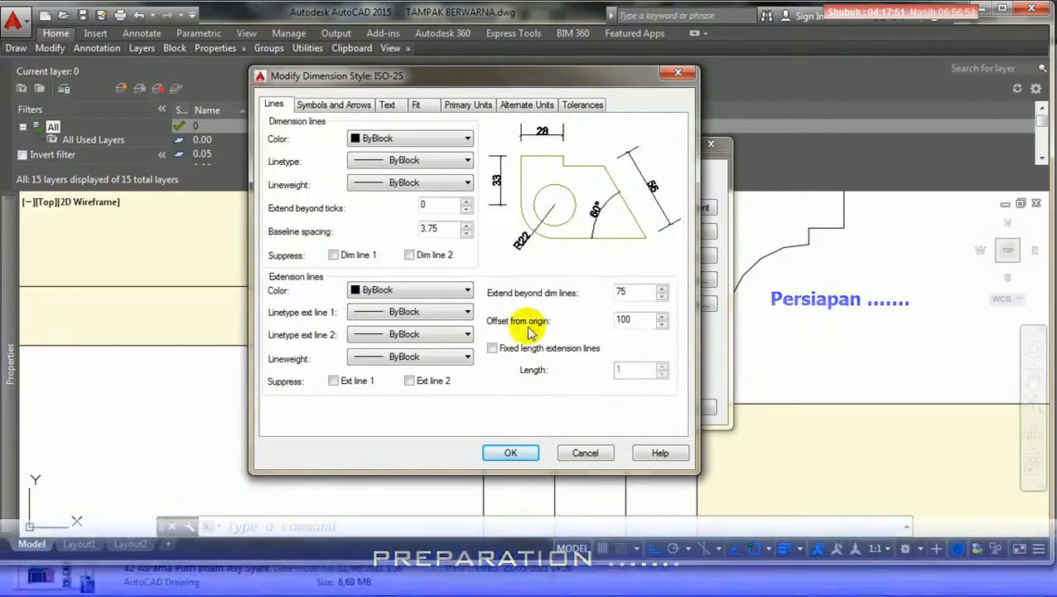
click(630, 291)
text(20)
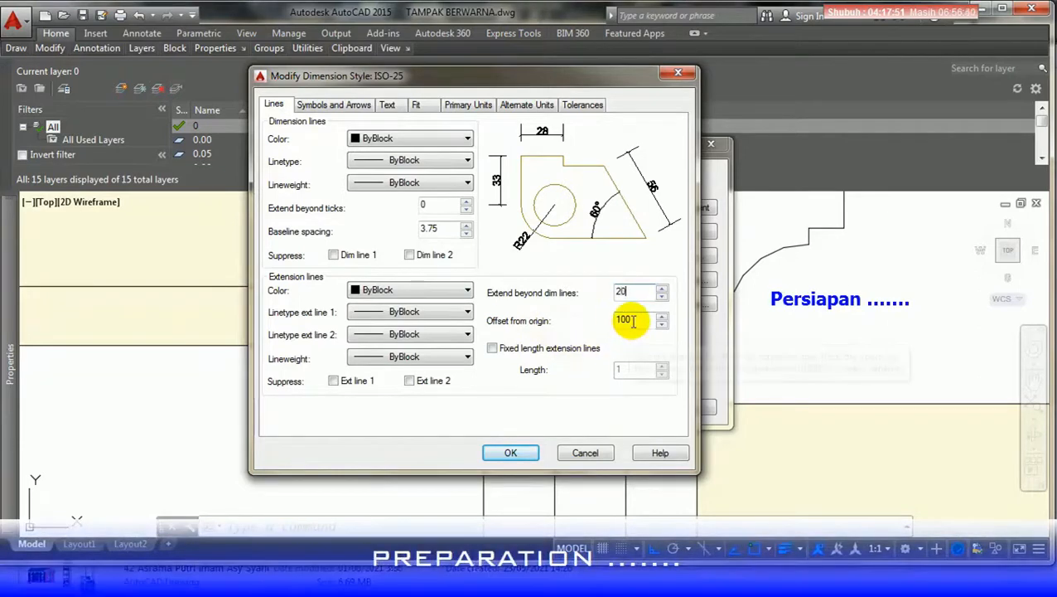
click(511, 452)
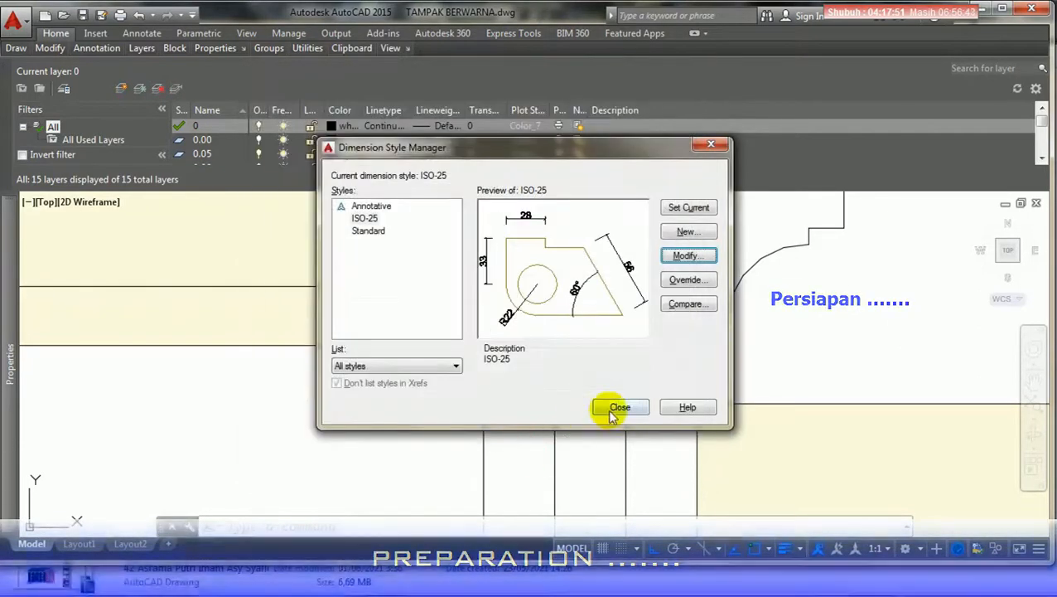
click(619, 408)
scroll(583, 414, down, 3)
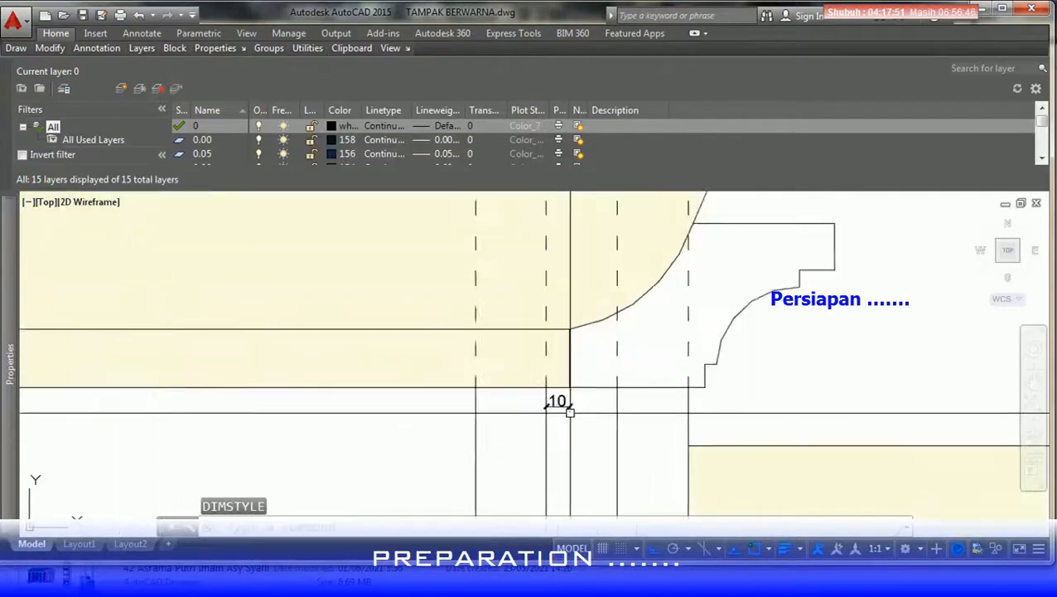
Set the ISO-25 text offset from the dimension line to 30 and apply the change.
scroll(564, 406, up, 5)
text(D)
key(Return)
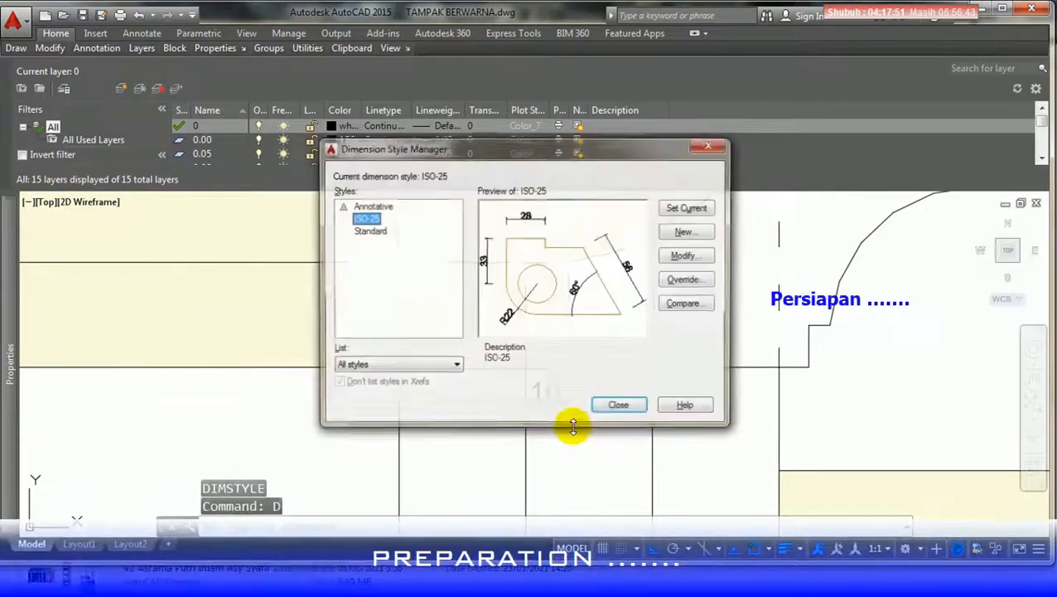
click(687, 260)
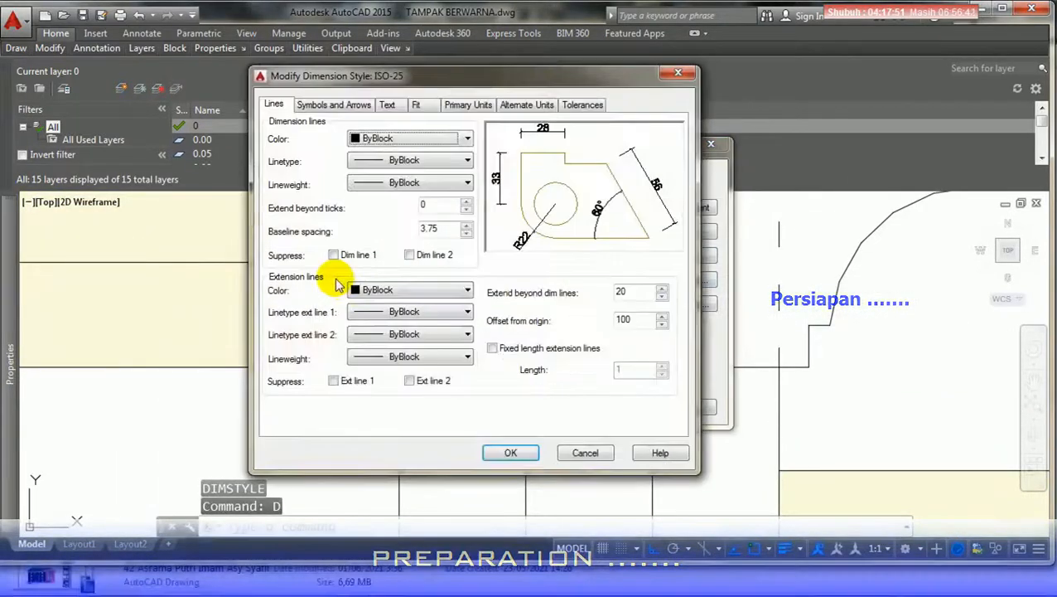
click(387, 106)
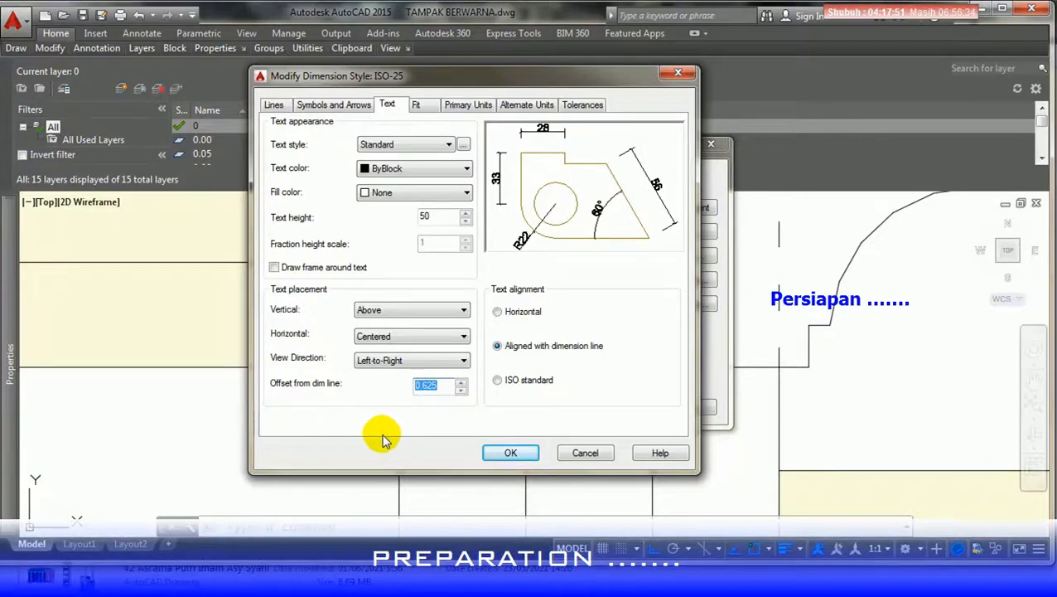
text(30)
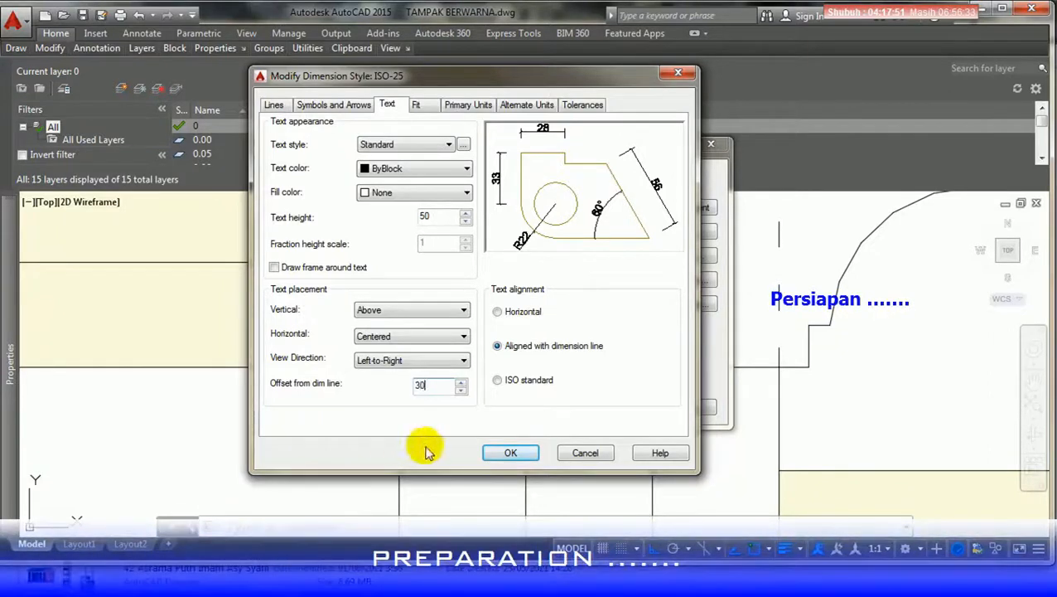
click(511, 454)
click(617, 407)
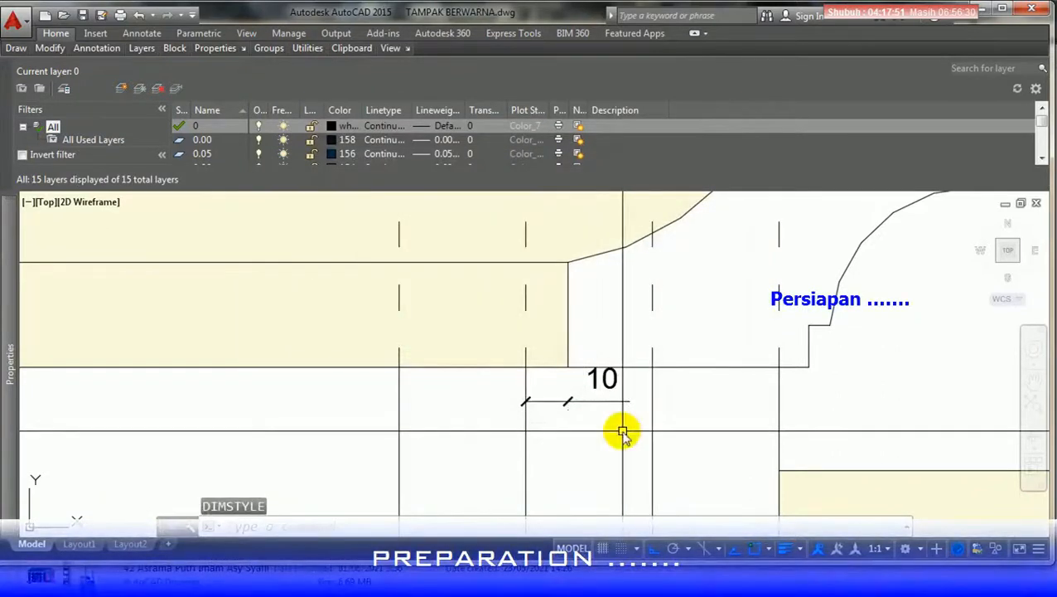
Reduce the ISO-25 text offset from the dimension line so the text sits between the ticks, and apply the change.
text(D)
key(Return)
click(679, 254)
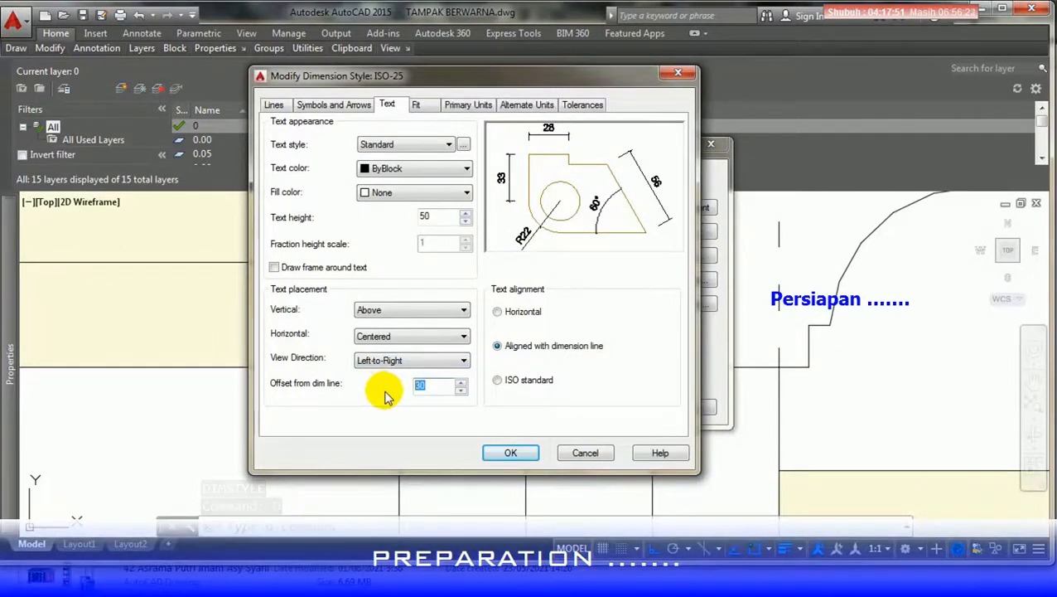
click(510, 452)
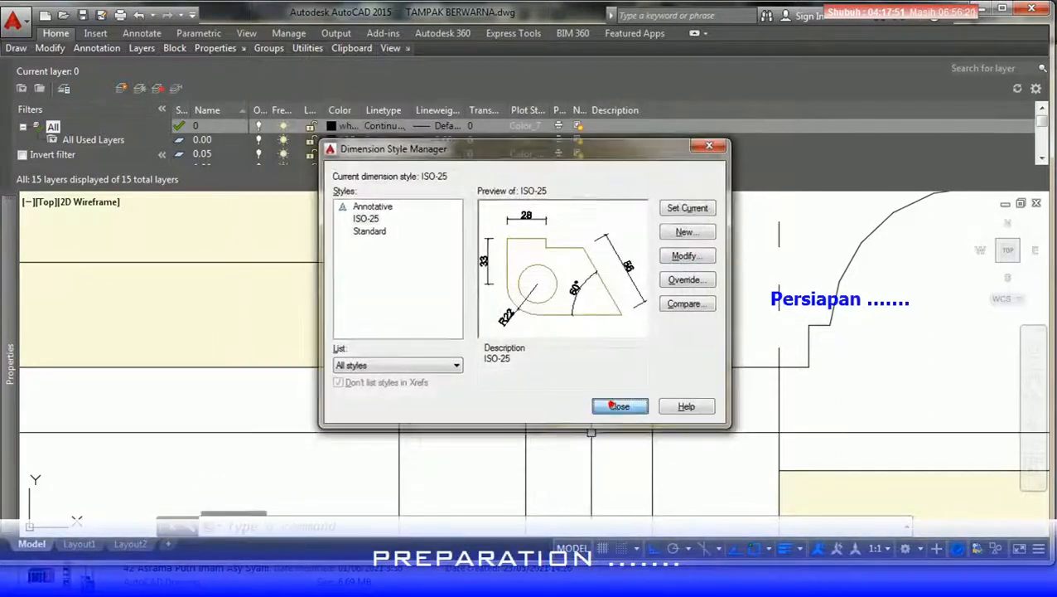
click(618, 406)
scroll(598, 445, down, 2)
scroll(593, 437, up, 2)
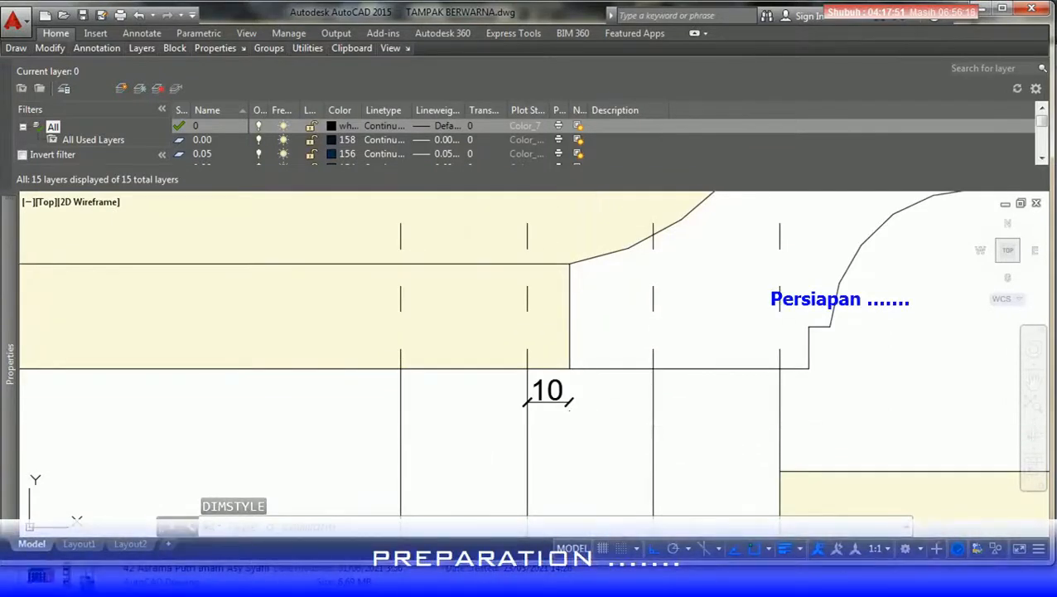
Save the drawing and delete the test dimension below the cornice.
key(ctrl+s)
scroll(588, 426, up, 2)
scroll(576, 420, down, 2)
click(567, 396)
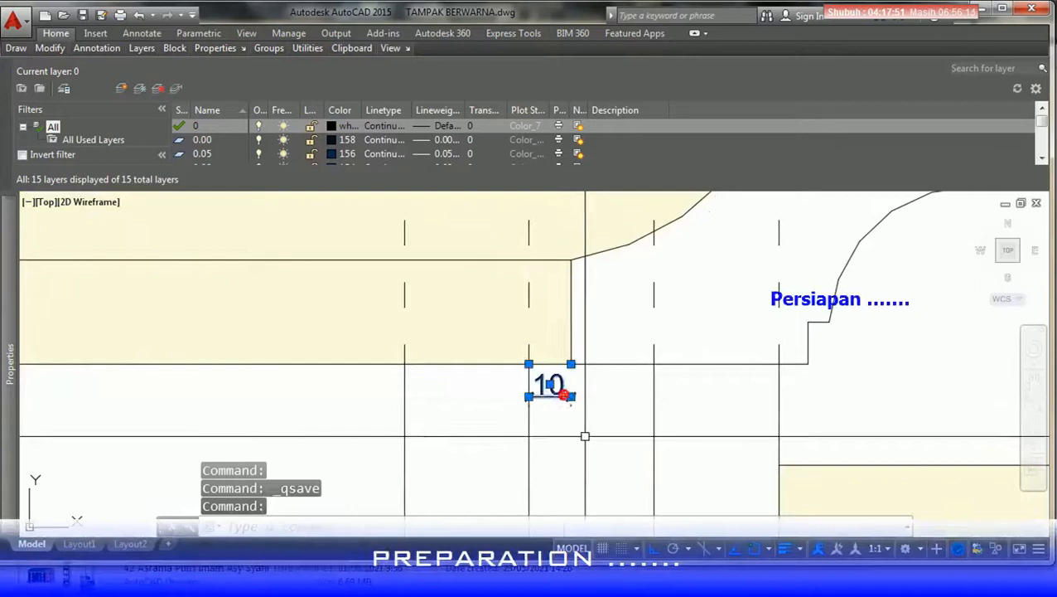
key(Delete)
Examine the front elevation's roof, cornice and window bays where object shadows are needed.
scroll(626, 427, down, 5)
middle_drag(404, 465, 764, 373)
middle_drag(300, 401, 429, 449)
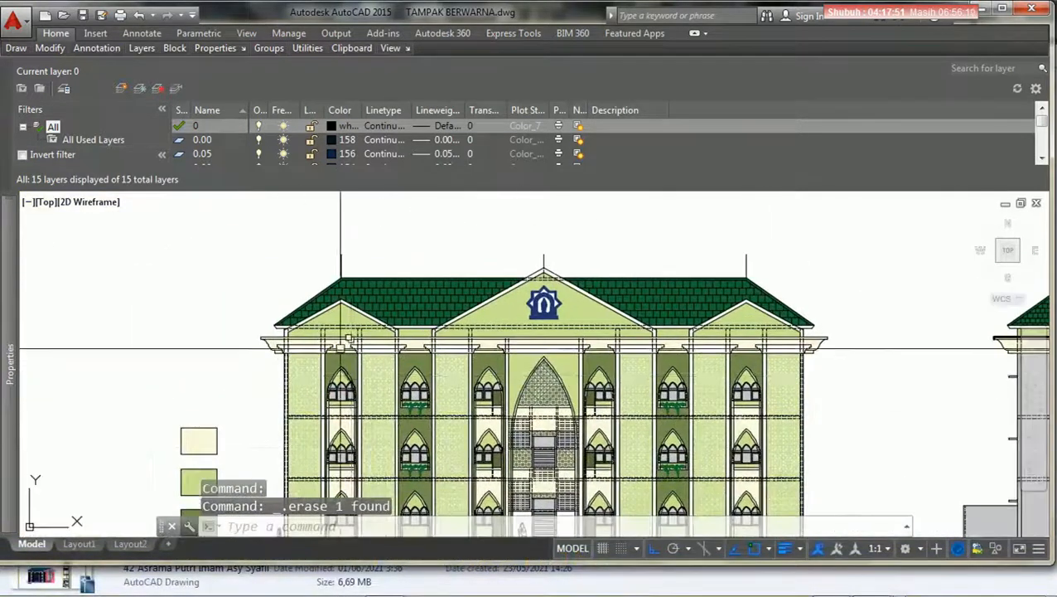
scroll(349, 338, up, 4)
middle_drag(364, 370, 406, 347)
middle_drag(89, 402, 168, 405)
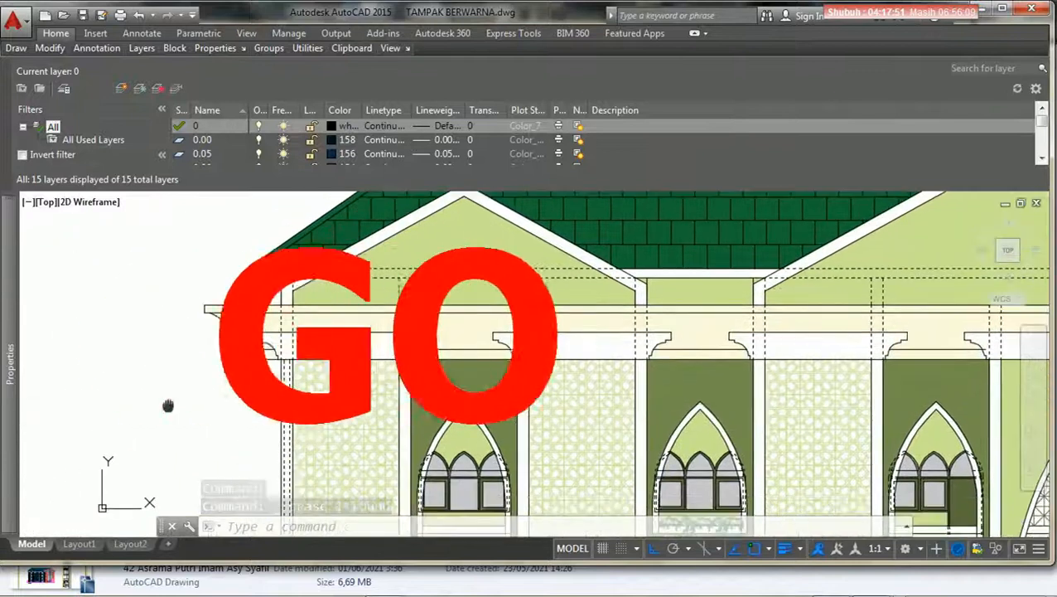
scroll(170, 404, down, 3)
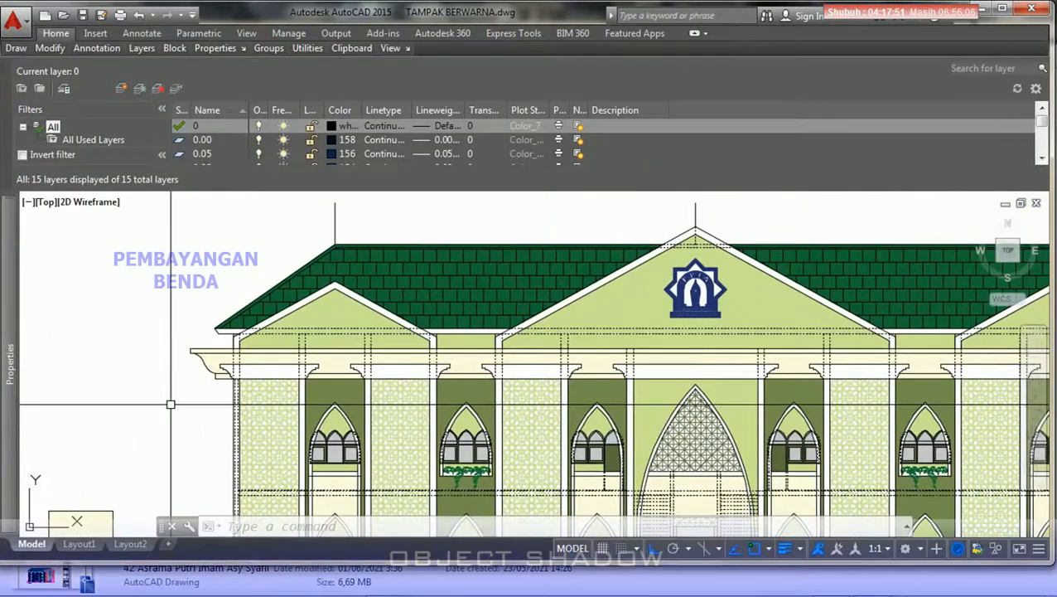
scroll(199, 388, down, 5)
middle_drag(350, 368, 486, 303)
scroll(486, 302, up, 5)
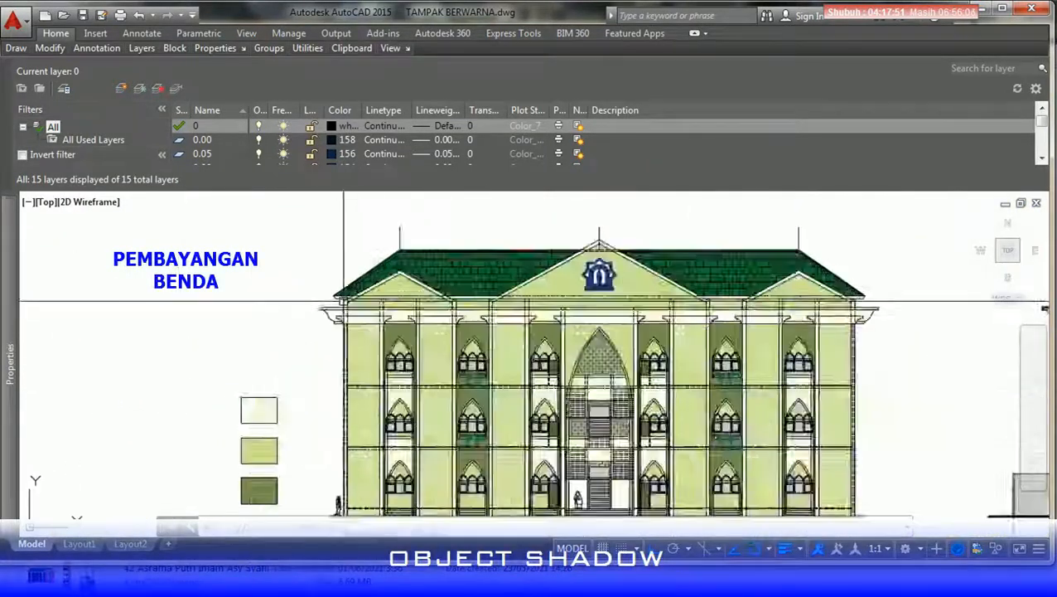
middle_drag(346, 291, 250, 409)
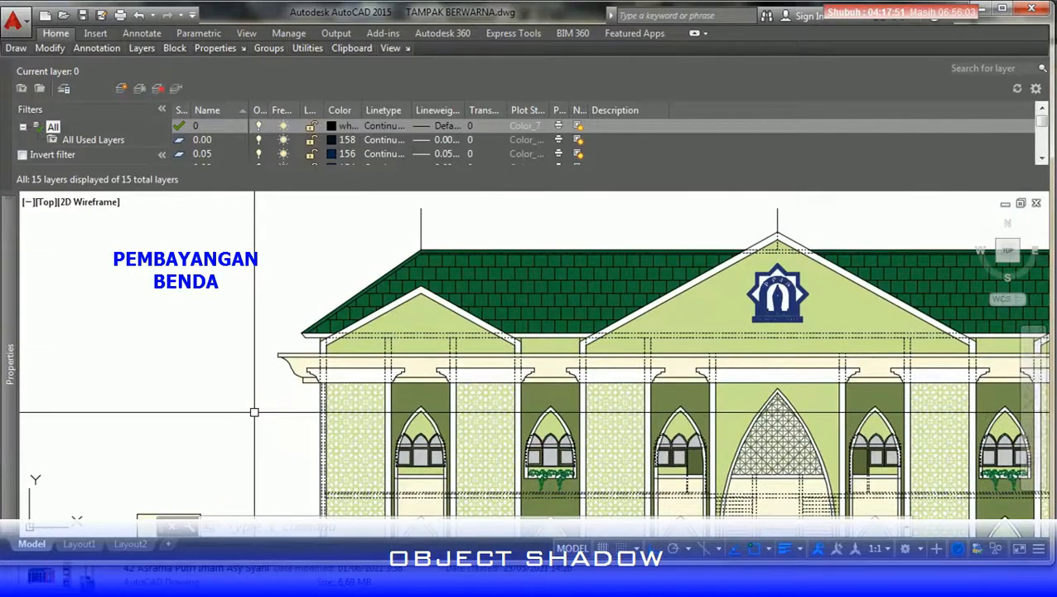
key(Return)
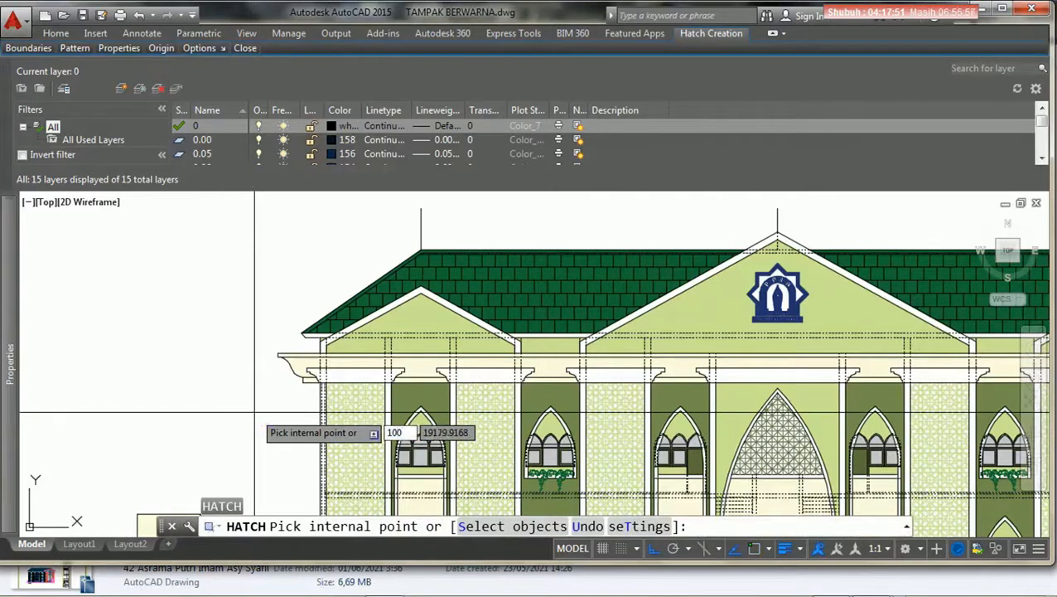
click(306, 425)
scroll(306, 432, up, 3)
scroll(490, 352, up, 5)
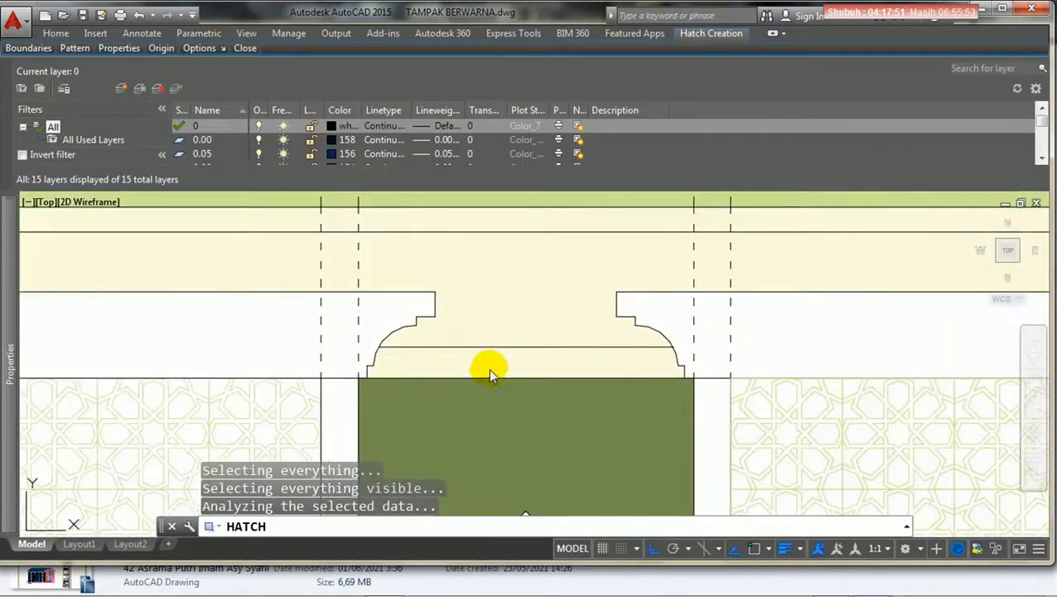
scroll(464, 374, down, 5)
scroll(306, 381, down, 2)
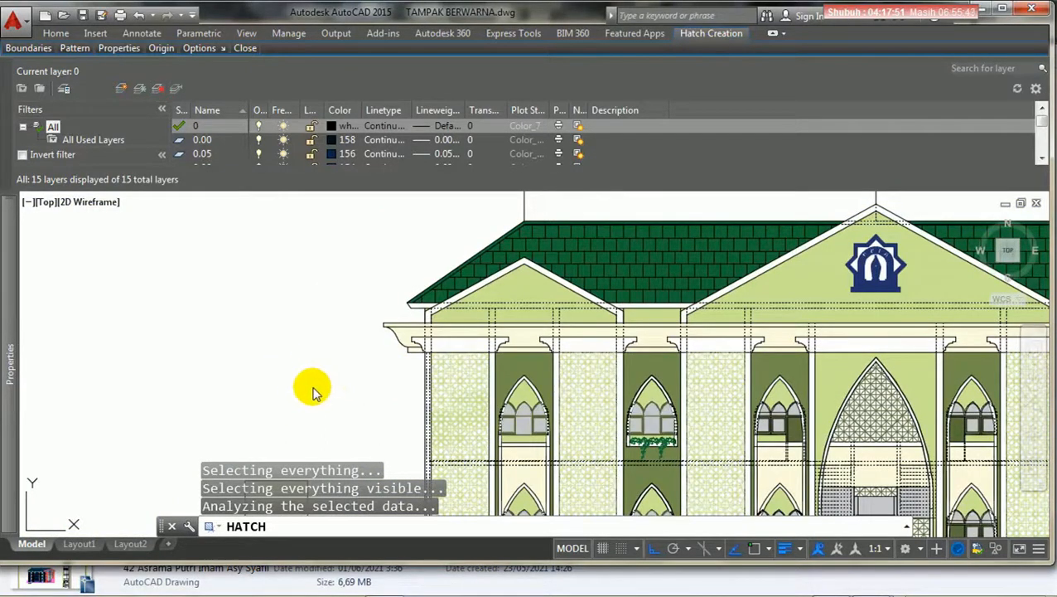
key(Escape)
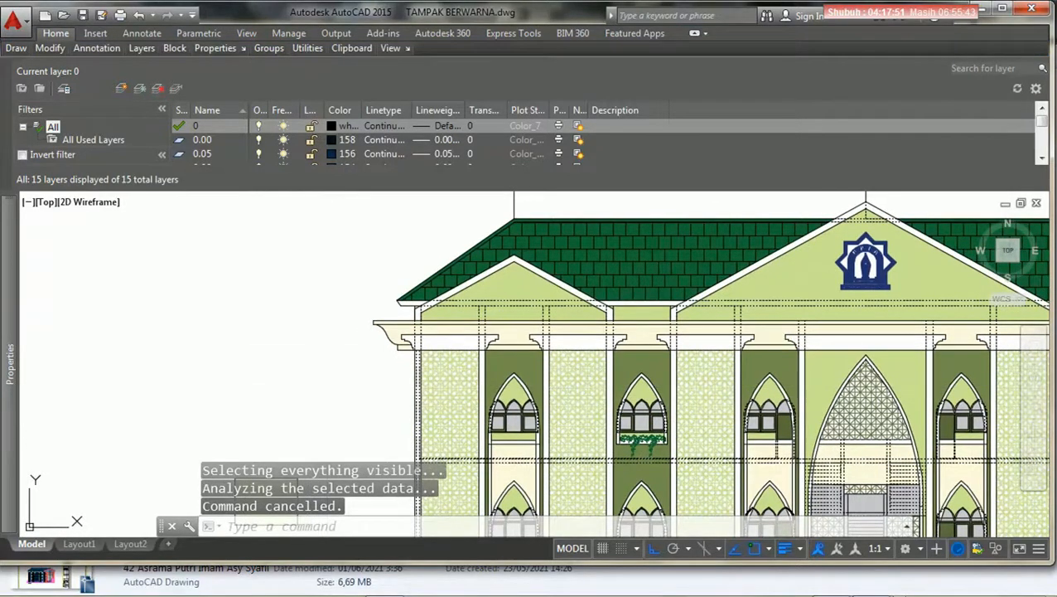
key(space)
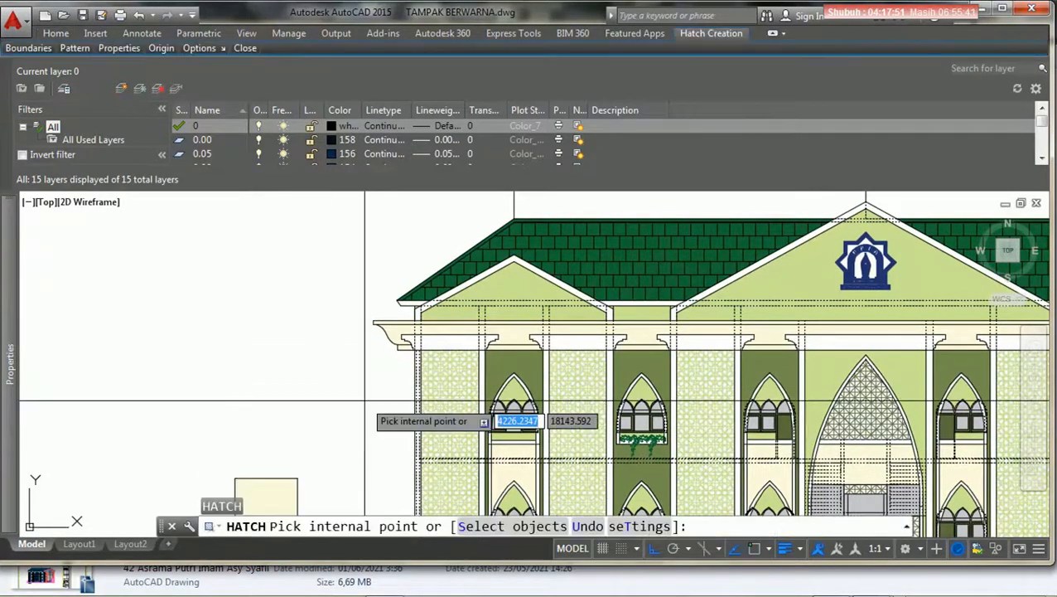
key(Escape)
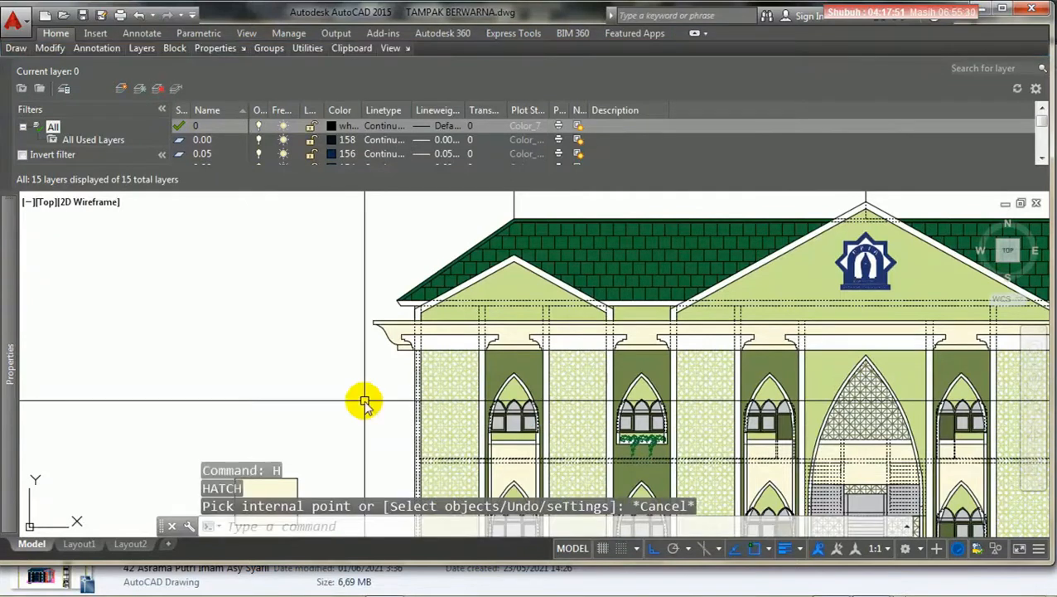
Offset the upper edge of the first dark green window recess 100 downward as a shadow line.
text(o)
key(space)
scroll(492, 362, up, 1)
scroll(496, 358, down, 1)
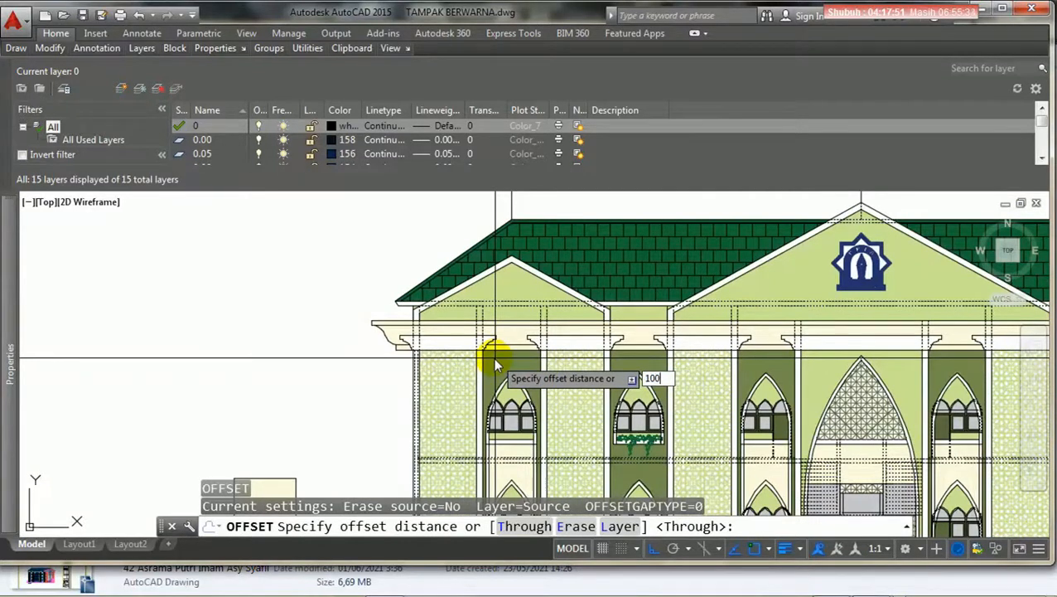
key(Return)
click(497, 362)
scroll(506, 350, up, 3)
click(494, 322)
click(494, 348)
scroll(412, 352, down, 3)
Offset the upper edge of the second dark green window recess downward by the same 100 distance.
middle_drag(523, 369, 398, 373)
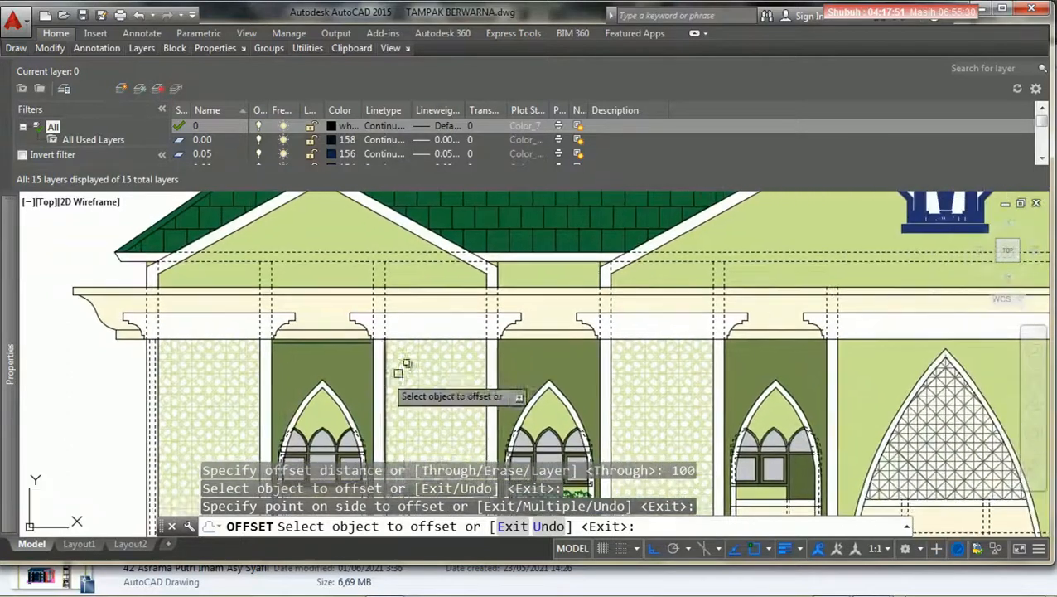
click(501, 357)
scroll(500, 356, up, 3)
click(543, 324)
click(541, 354)
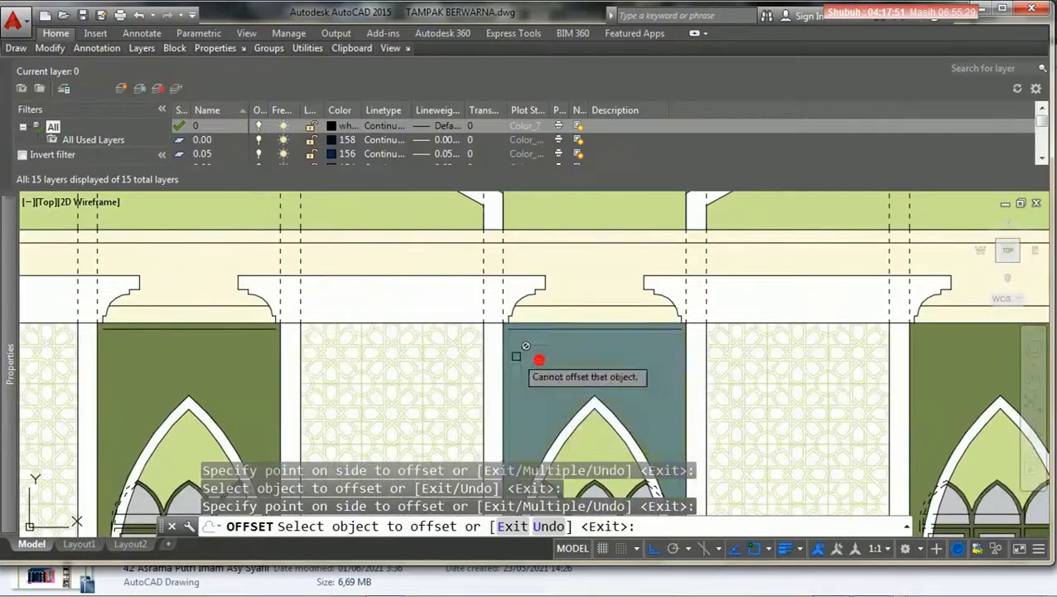
Offset the upper edges of the third and fourth dark green window recesses 100 downward as shadow lines.
middle_drag(517, 354, 229, 362)
click(669, 331)
click(669, 355)
mouse_move(668, 356)
middle_down()
mouse_move(303, 362)
mouse_move(373, 367)
middle_up()
click(737, 337)
click(694, 329)
click(693, 364)
Offset the upper edges of the fifth and sixth dark green window recesses 100 downward and finish the Offset command.
middle_drag(646, 368, 316, 364)
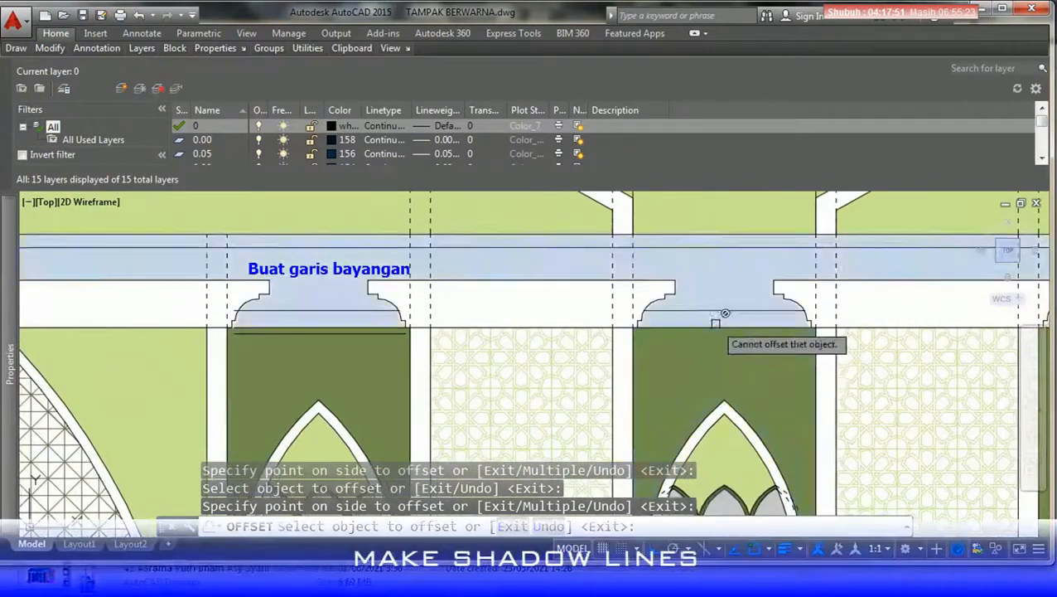
click(715, 363)
mouse_move(701, 364)
middle_down()
mouse_move(370, 363)
mouse_move(514, 354)
mouse_move(485, 354)
middle_up()
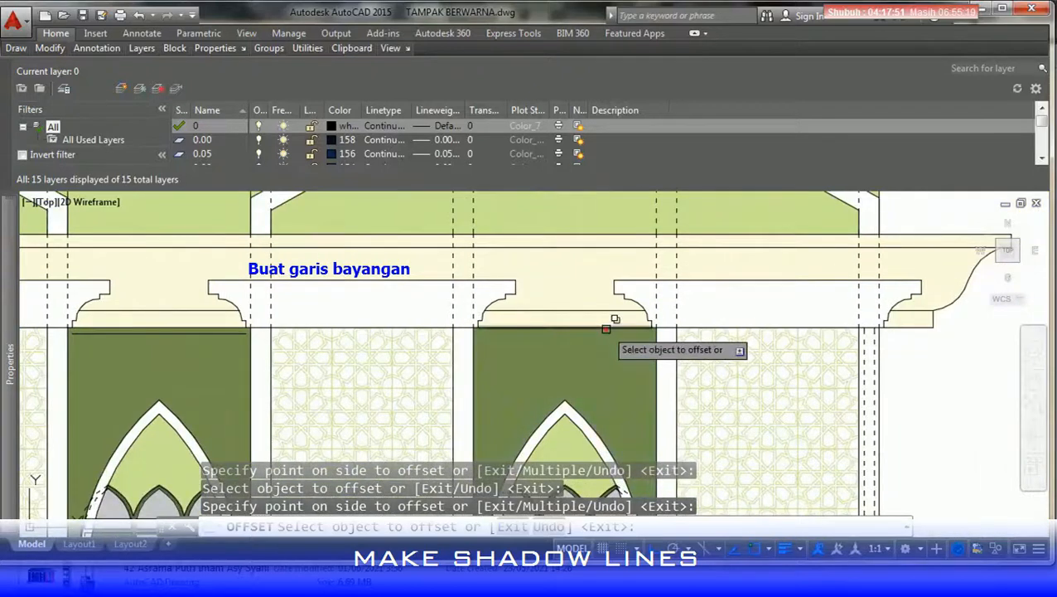
scroll(607, 352, down, 6)
scroll(750, 369, up, 4)
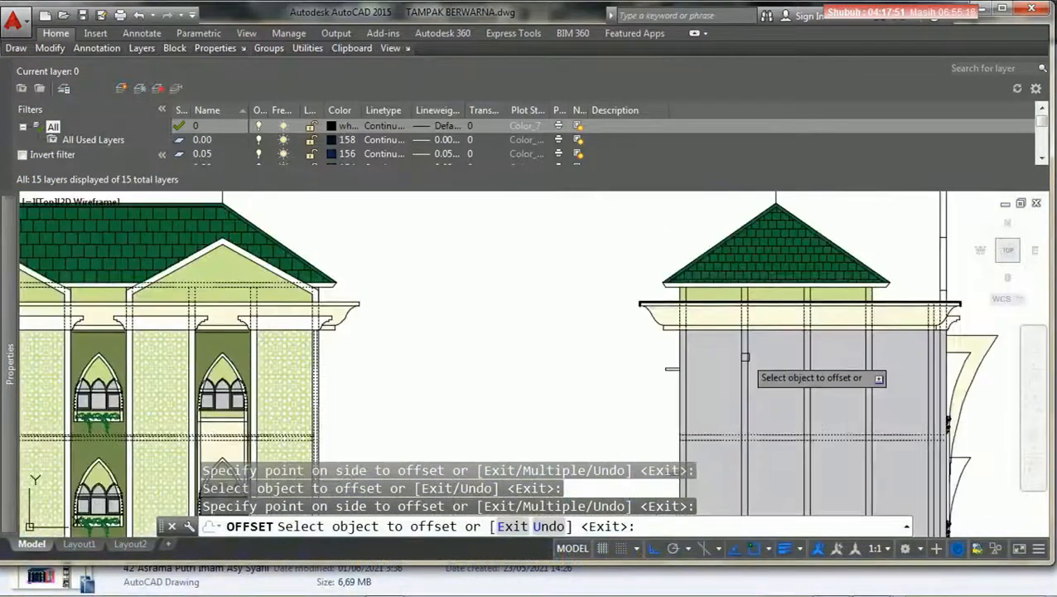
scroll(711, 367, down, 5)
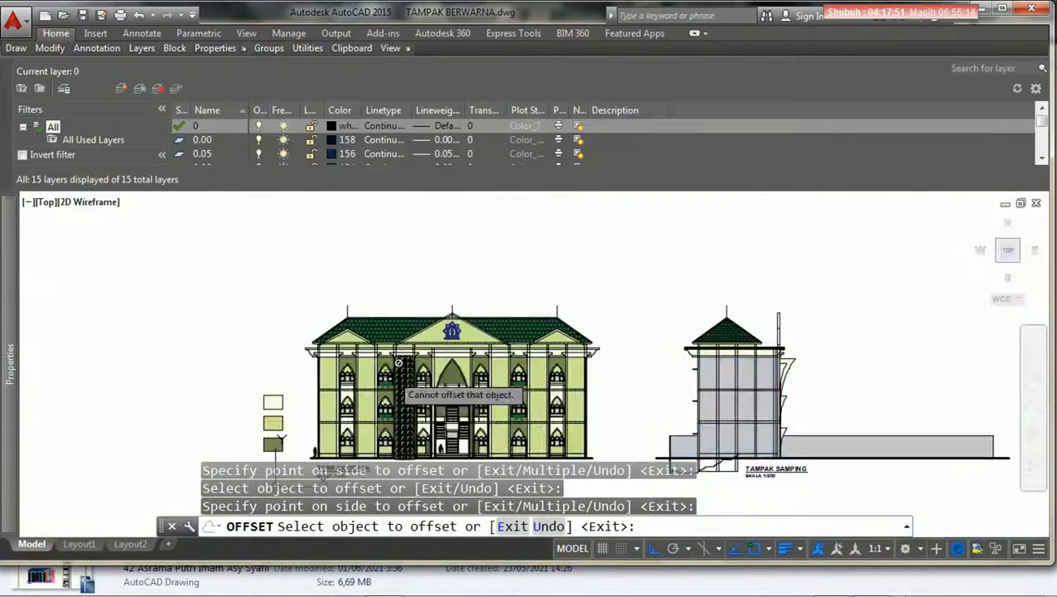
scroll(309, 371, up, 4)
scroll(321, 365, down, 2)
scroll(401, 378, up, 3)
scroll(393, 380, up, 2)
scroll(415, 357, up, 4)
key(Return)
Start Extend and pick side edges of the three recesses left of the central arch as boundary edges.
scroll(447, 369, down, 1)
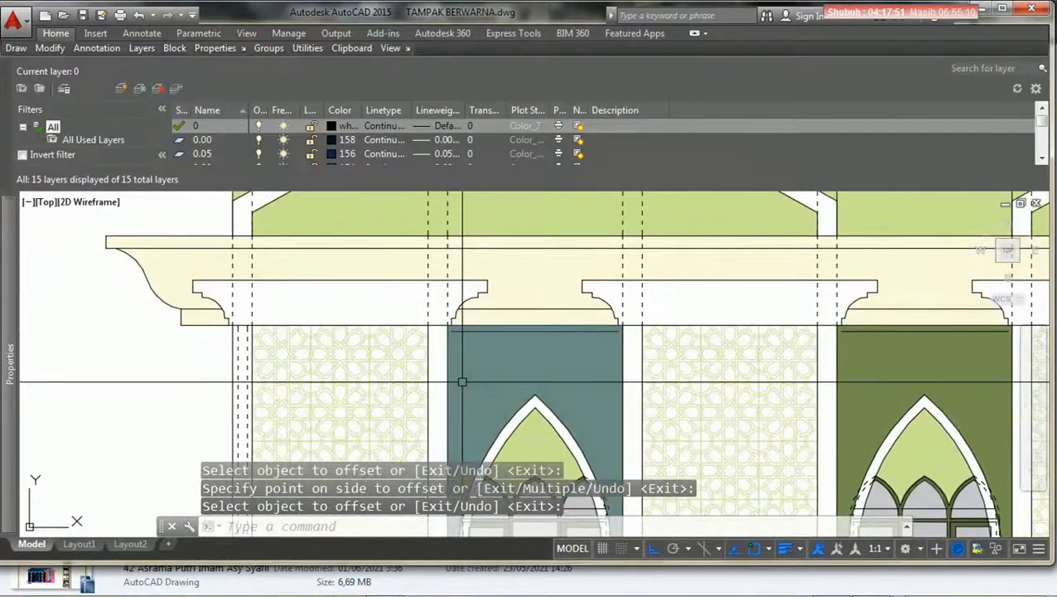
text(EX)
key(Return)
scroll(450, 345, up, 2)
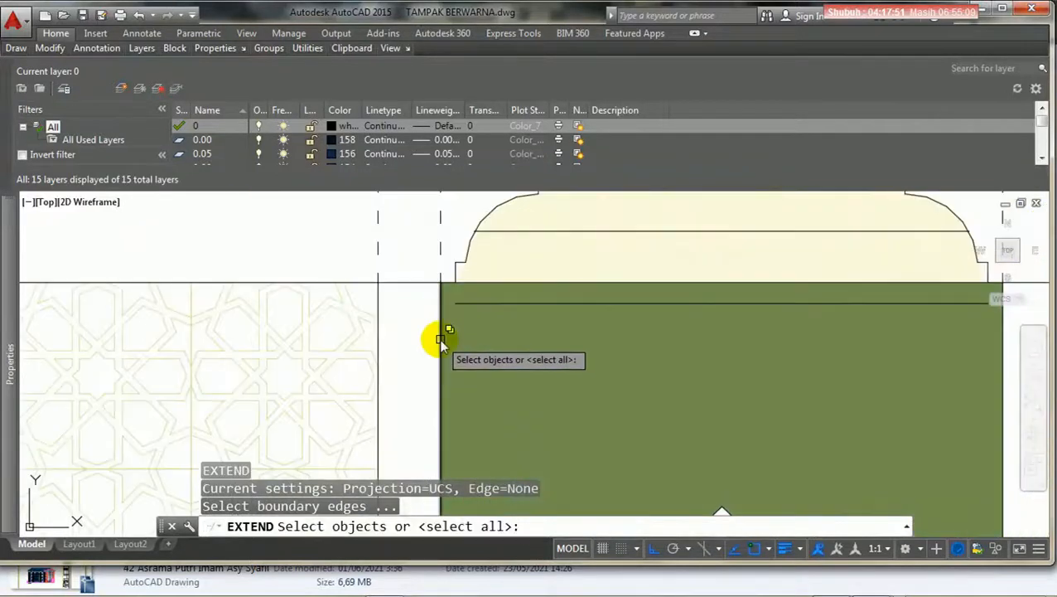
click(439, 338)
scroll(338, 327, down, 1)
click(706, 329)
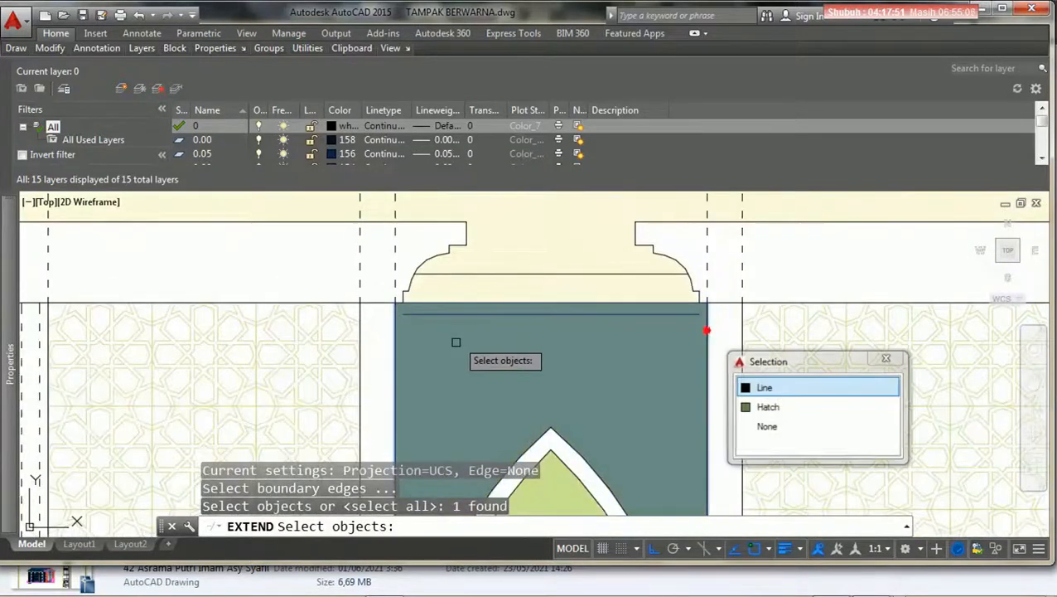
scroll(455, 342, down, 3)
scroll(802, 347, up, 3)
click(805, 346)
scroll(571, 366, down, 3)
scroll(671, 353, up, 1)
click(666, 352)
middle_drag(749, 335, 367, 335)
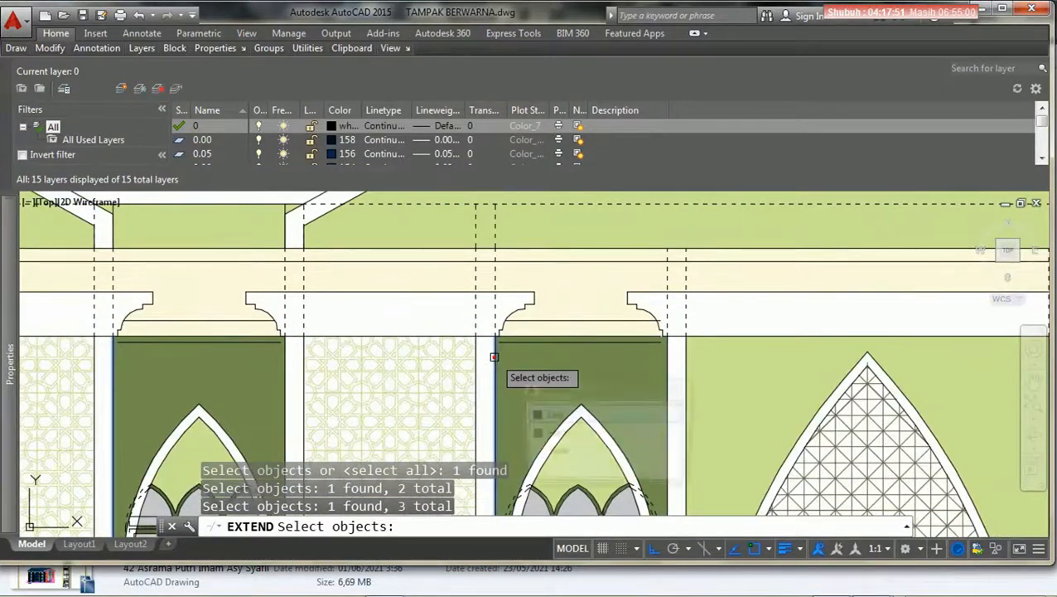
click(498, 355)
click(666, 355)
Add side edges of the three recesses right of the central arch to the Extend boundary edges.
middle_drag(703, 338, 278, 340)
click(638, 355)
middle_drag(614, 352, 456, 362)
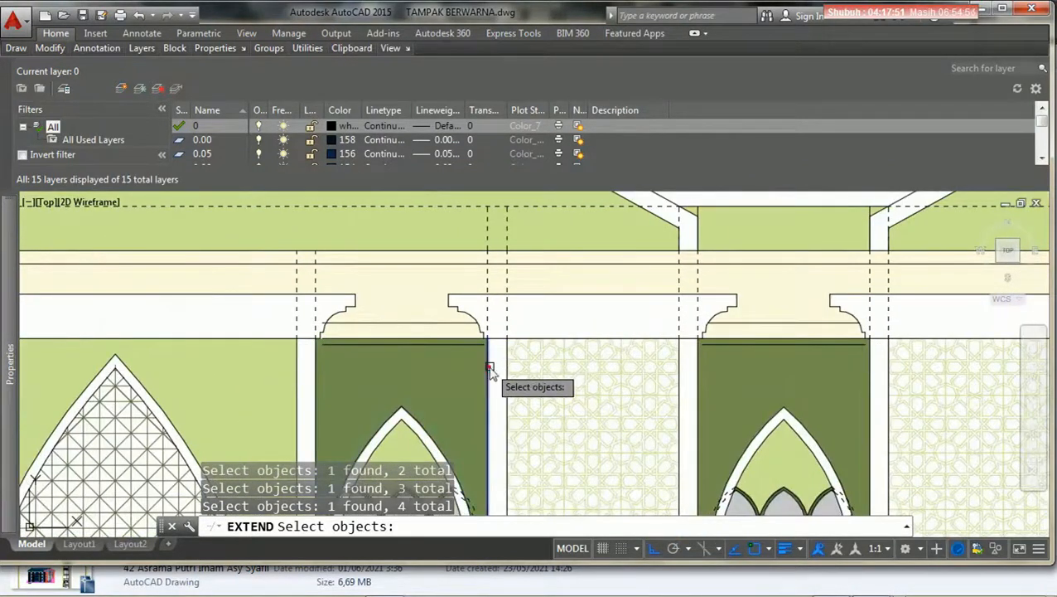
click(490, 369)
middle_drag(609, 349, 363, 352)
click(453, 355)
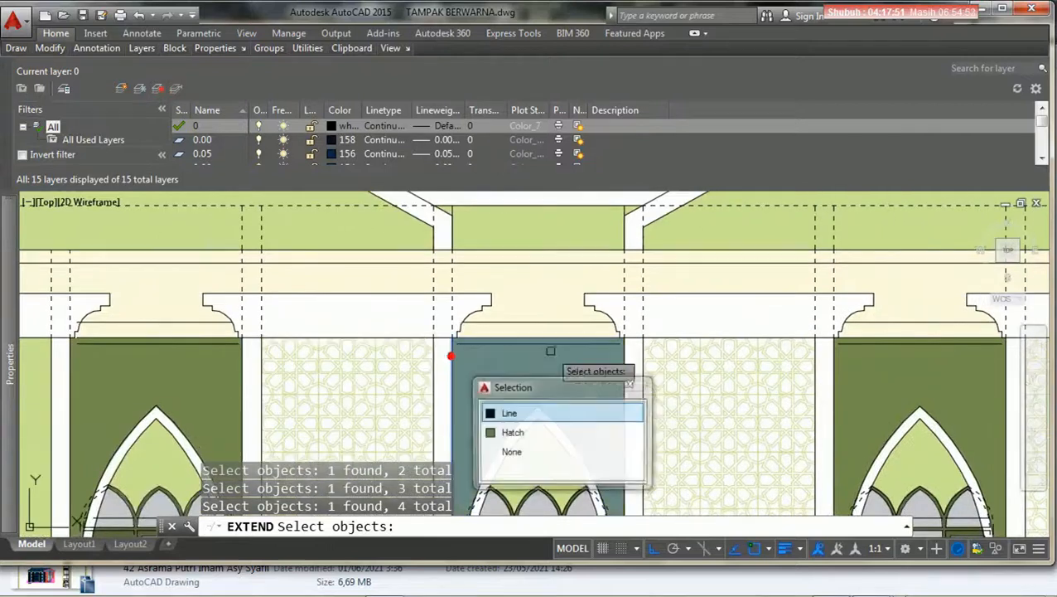
click(622, 356)
middle_drag(622, 355, 396, 331)
click(553, 355)
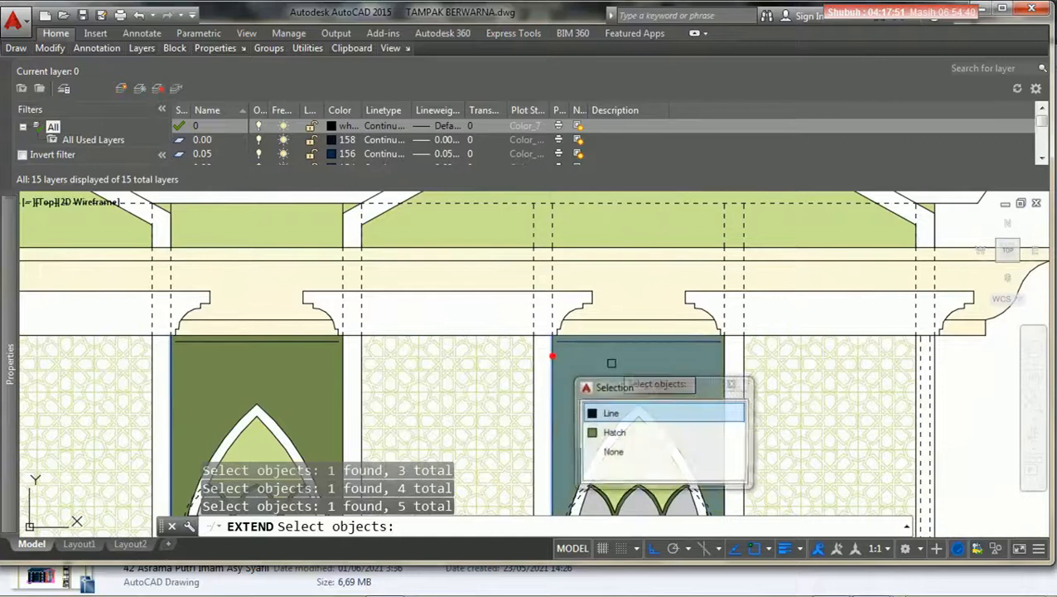
click(725, 364)
Extend the first recess's shadow line outward to the recess's side edges.
scroll(670, 311, down, 2)
middle_drag(573, 359, 800, 358)
middle_drag(213, 359, 542, 358)
middle_drag(358, 377, 744, 359)
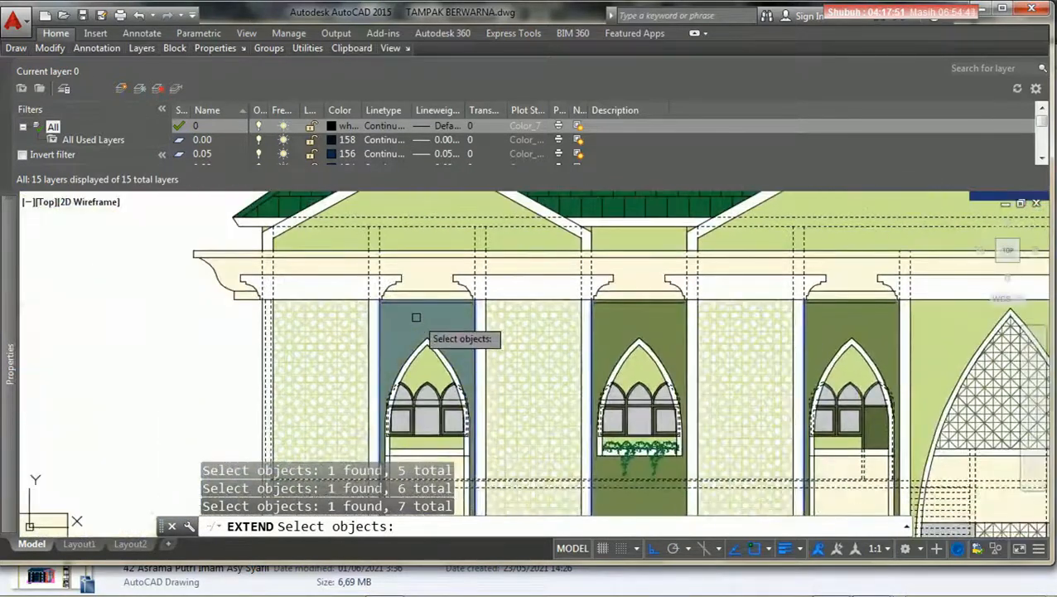
scroll(385, 299, up, 5)
key(space)
click(375, 330)
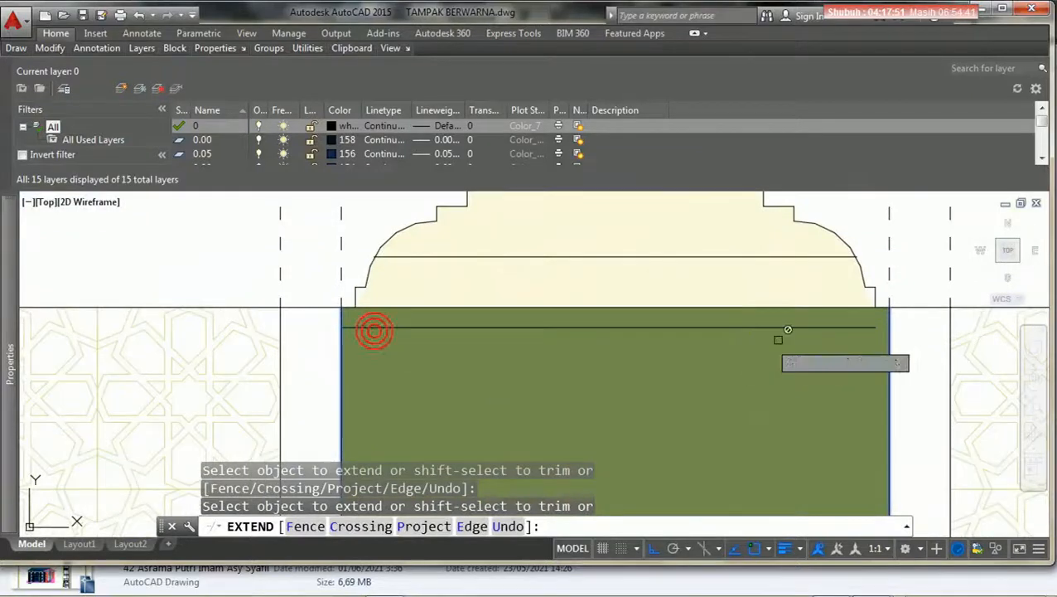
Extend both ends of the second recess's shadow line to the selected boundary edges and finish the command.
scroll(668, 347, down, 5)
scroll(668, 347, up, 3)
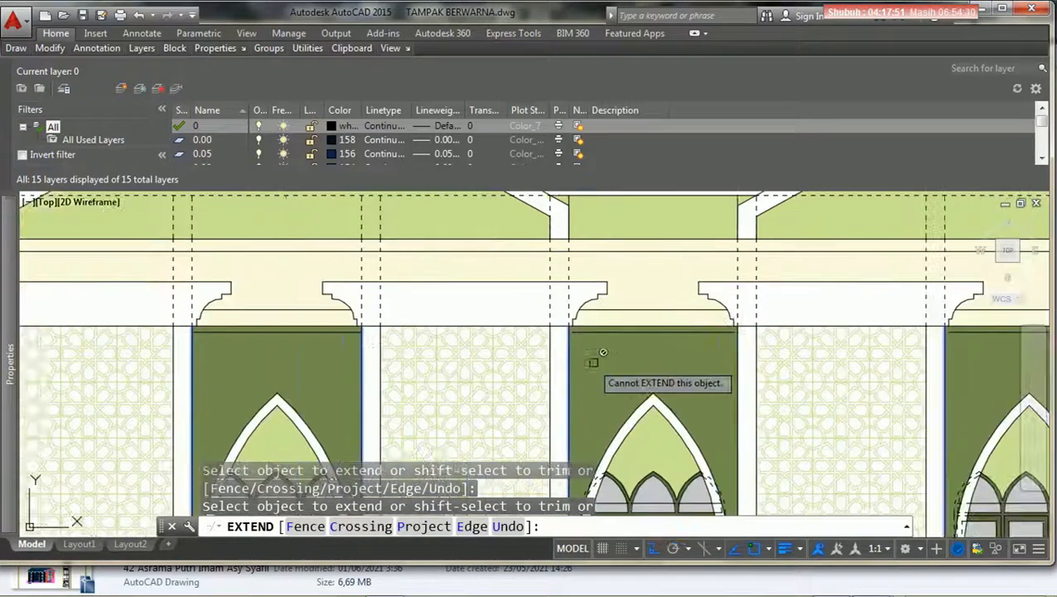
click(592, 312)
click(818, 311)
scroll(677, 357, down, 3)
middle_drag(677, 356, 434, 358)
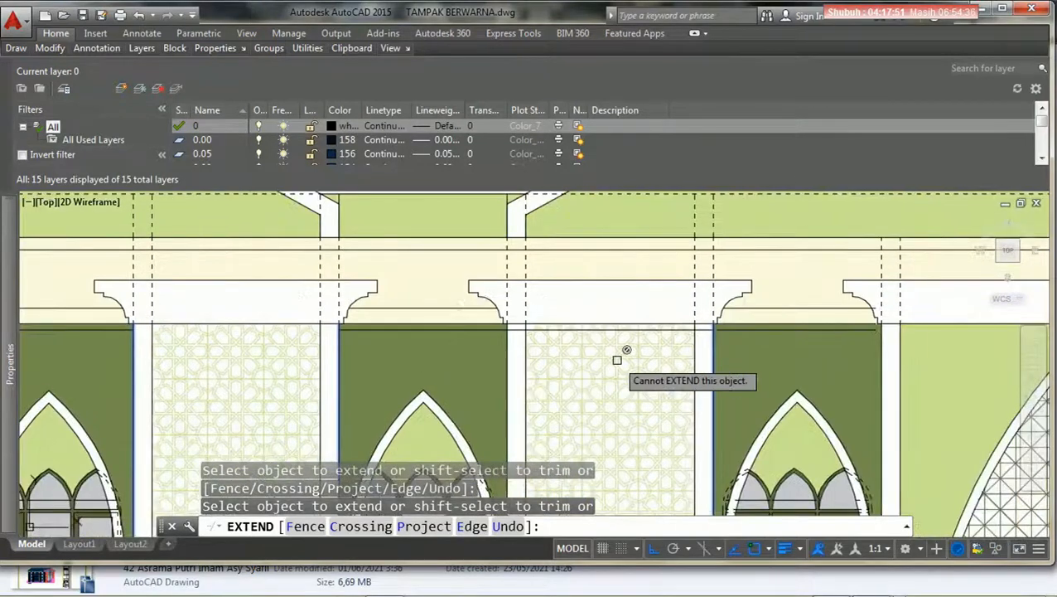
scroll(753, 332, up, 3)
scroll(632, 347, down, 3)
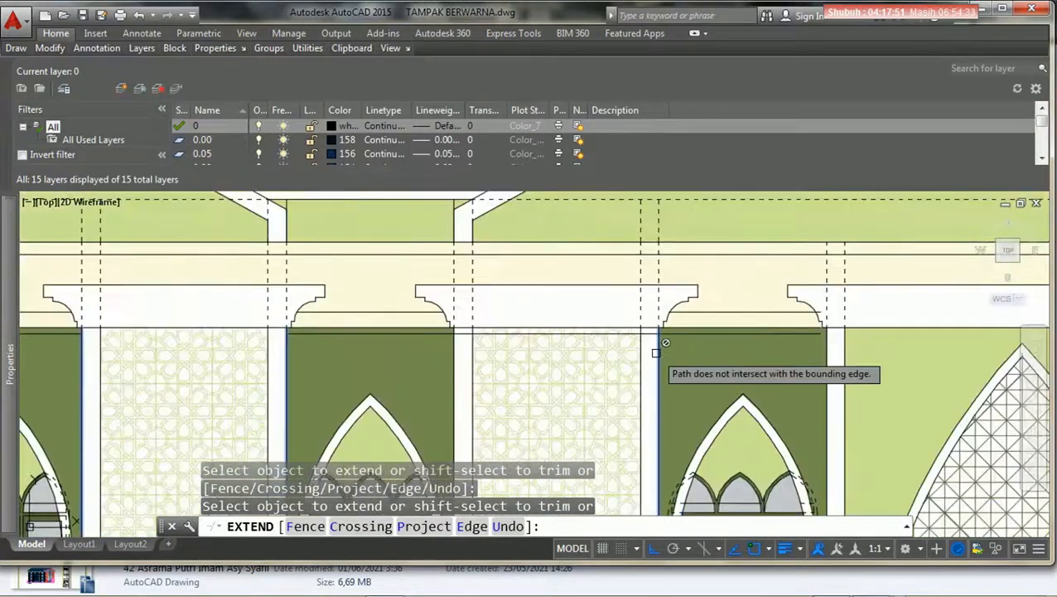
scroll(455, 349, up, 3)
key(Return)
key(Return)
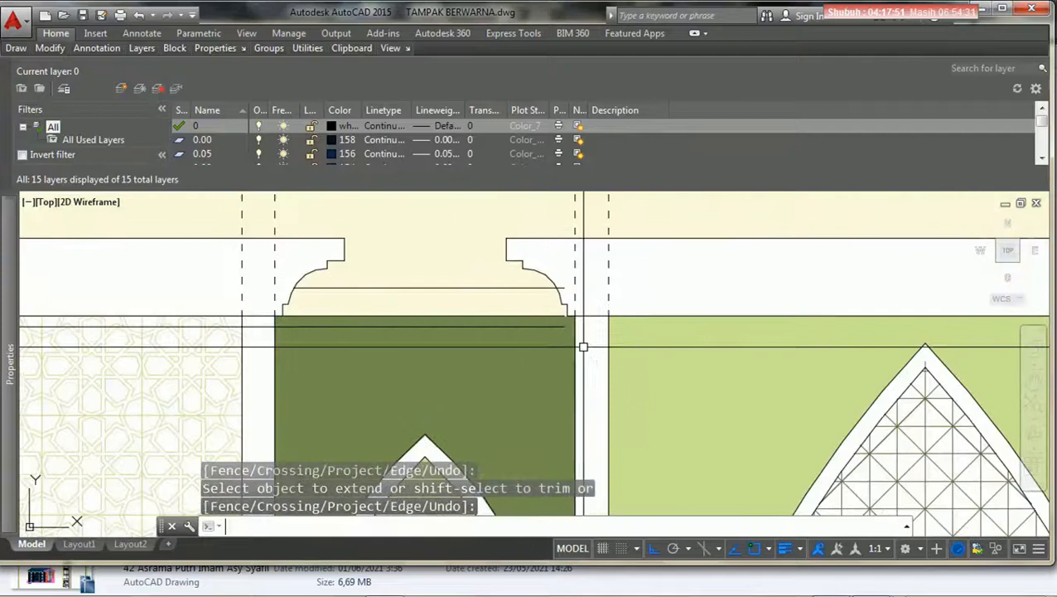
click(582, 343)
scroll(575, 335, up, 3)
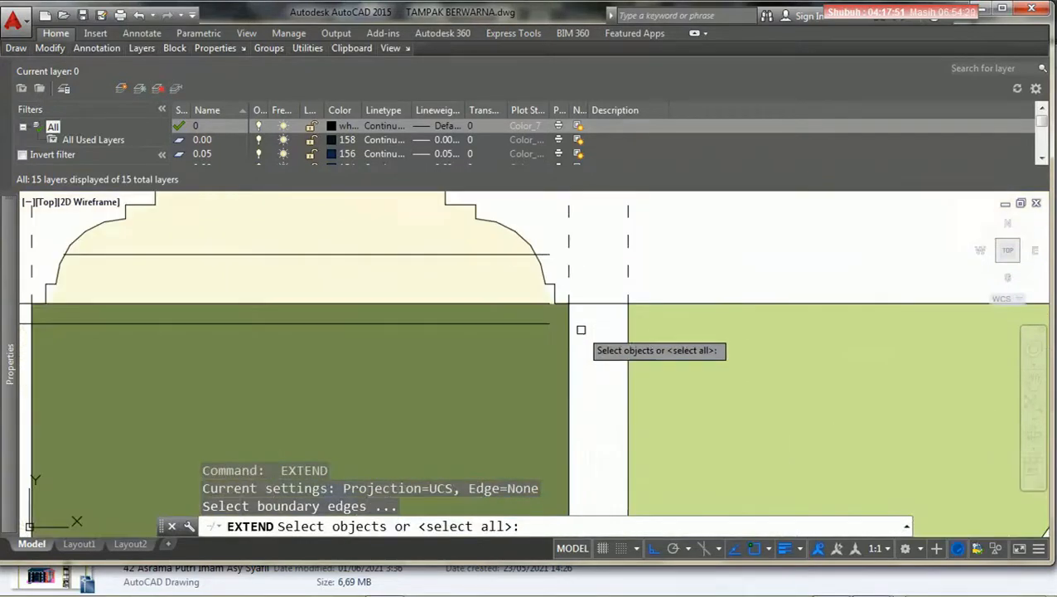
key(Return)
key(Escape)
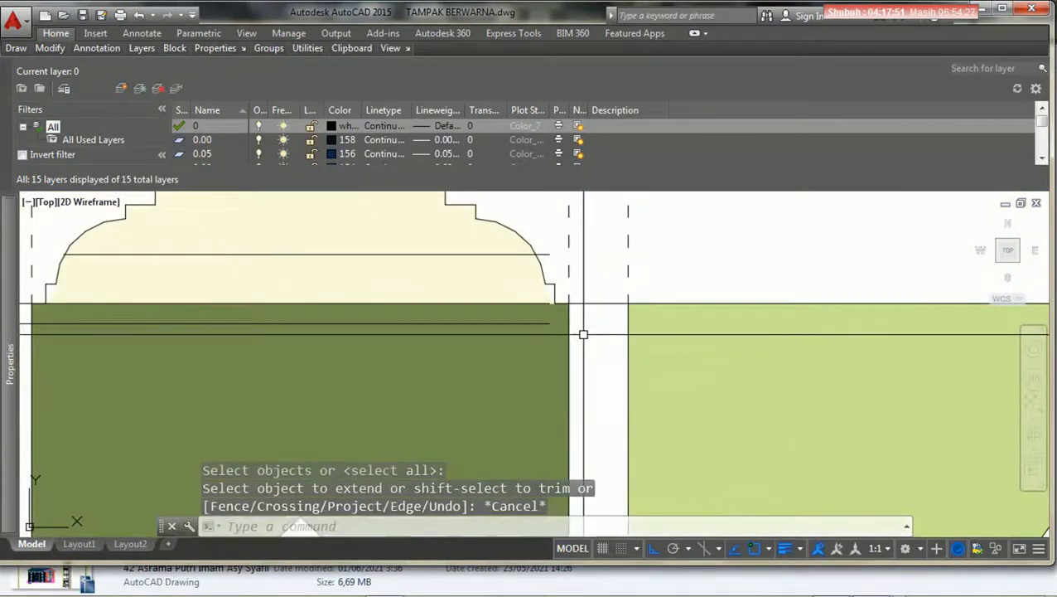
Extend the right end of the third recess's shadow line to that recess's right edge.
text(EX)
key(Return)
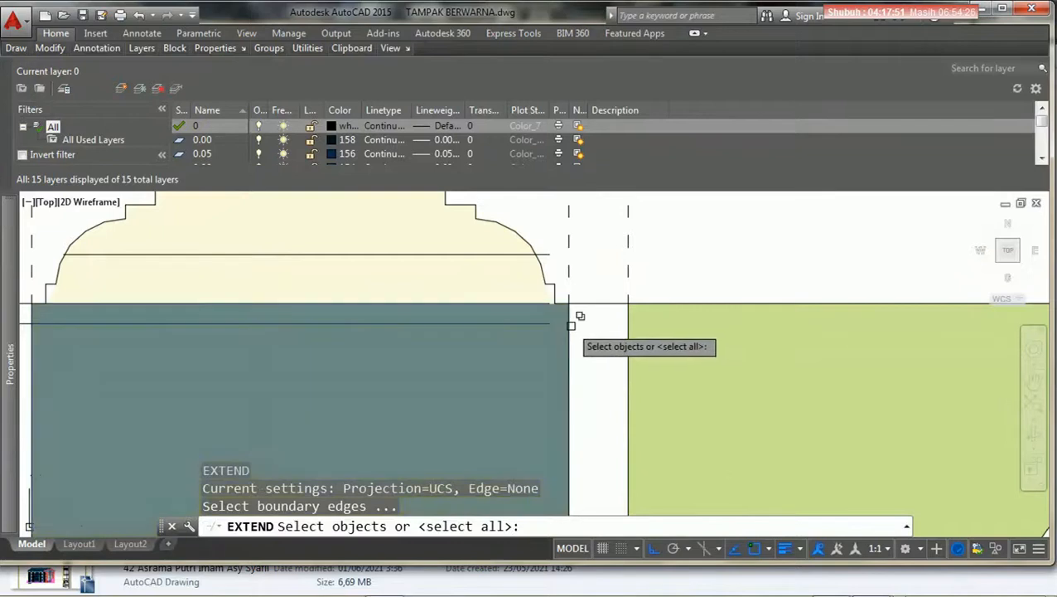
click(571, 325)
click(613, 381)
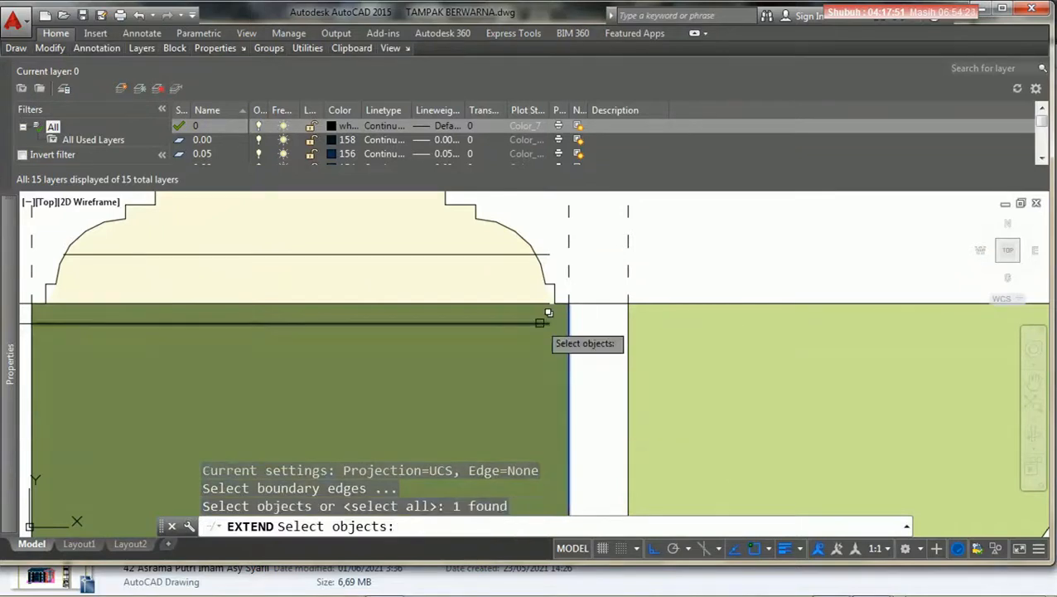
key(Return)
click(540, 323)
scroll(522, 345, down, 3)
key(Return)
Extend the left end of the shadow line in the fourth recess, right of the central arch, to its left edge.
middle_drag(612, 368, 403, 364)
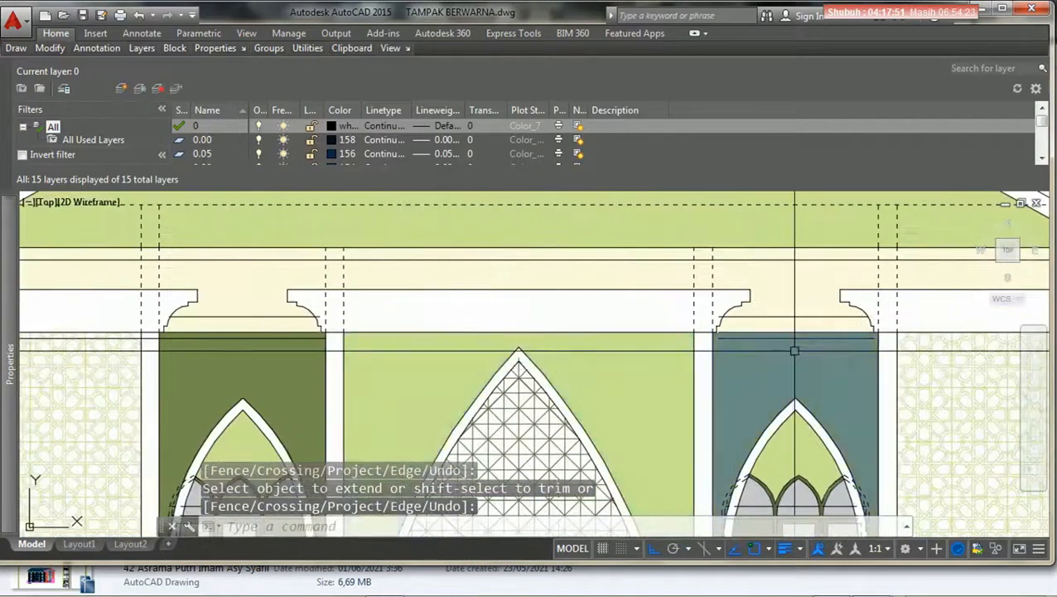
scroll(794, 352, up, 5)
key(Return)
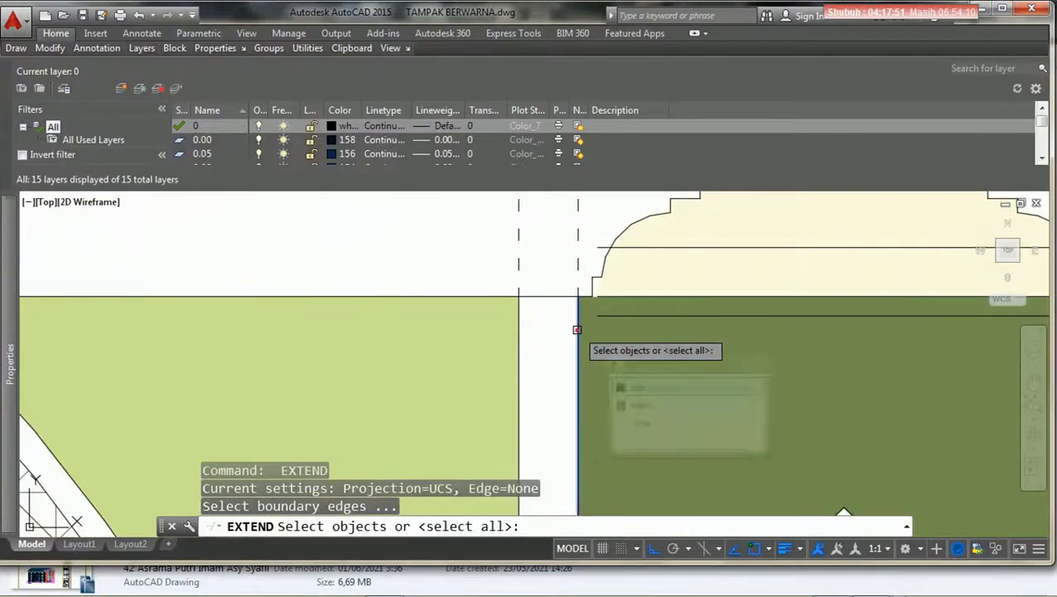
click(579, 330)
key(Return)
click(605, 315)
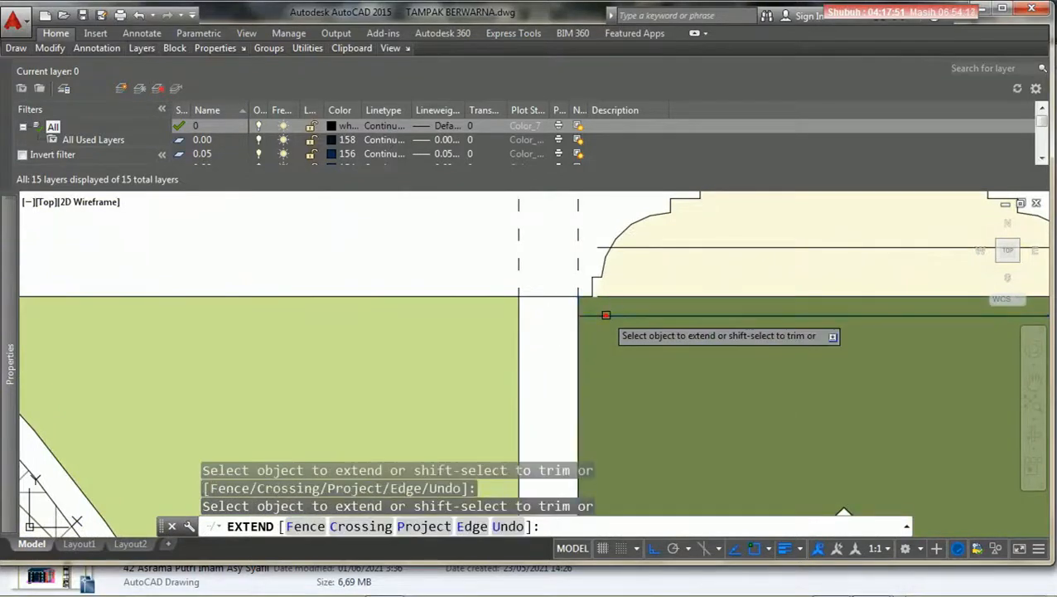
scroll(546, 348, down, 3)
key(Return)
Extend the right end of the fourth recess's shadow line to that recess's right edge.
middle_drag(821, 341, 701, 352)
scroll(713, 349, up, 6)
key(Return)
click(718, 342)
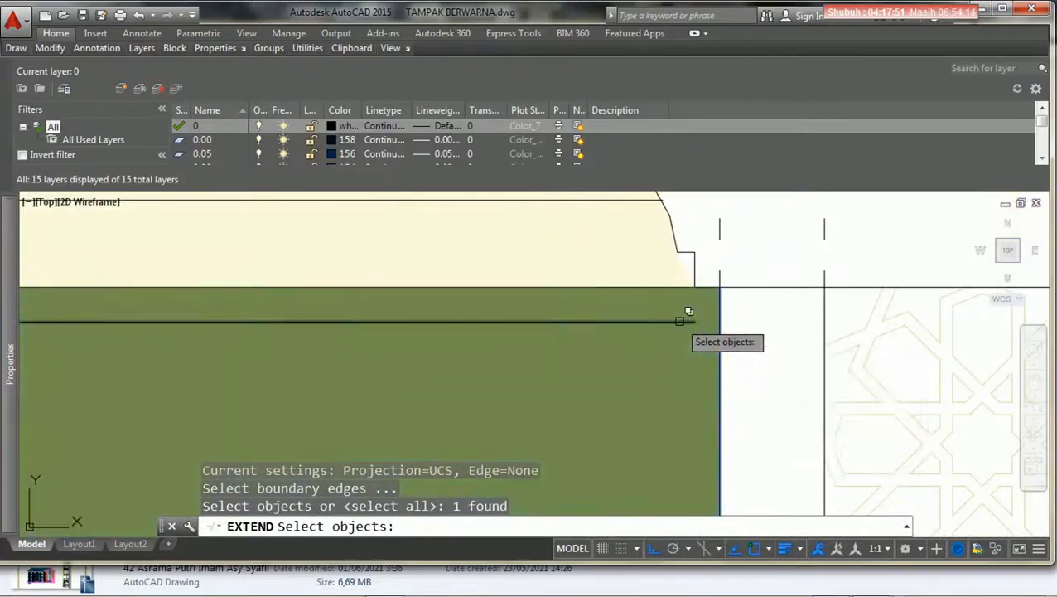
key(Return)
click(680, 320)
Extend the left end of the fifth recess's shadow line to that recess's left edge.
scroll(688, 356, down, 5)
scroll(548, 360, up, 3)
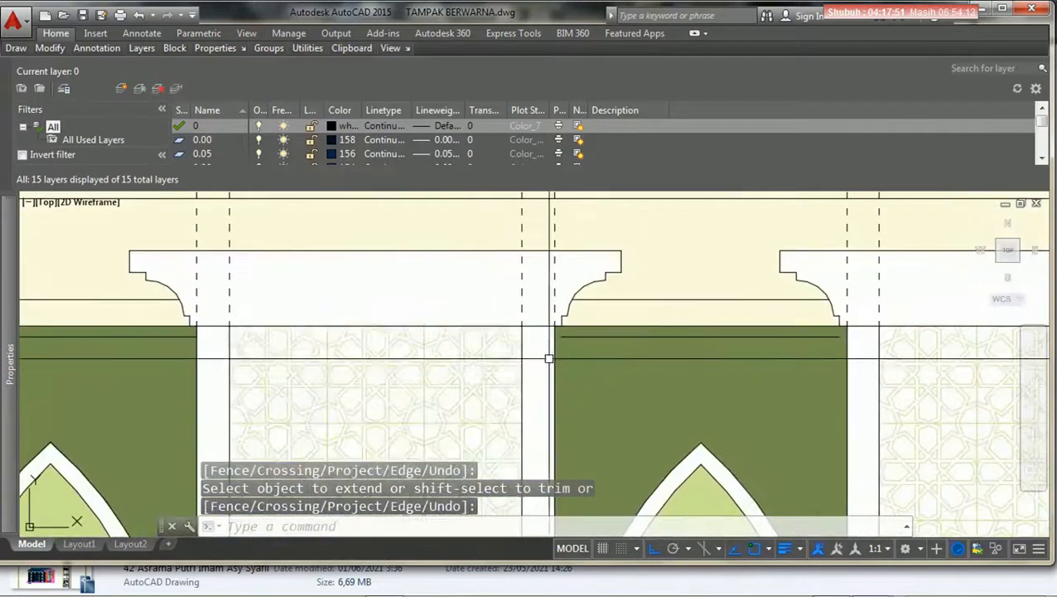
scroll(547, 356, up, 3)
key(Return)
key(Return)
click(556, 344)
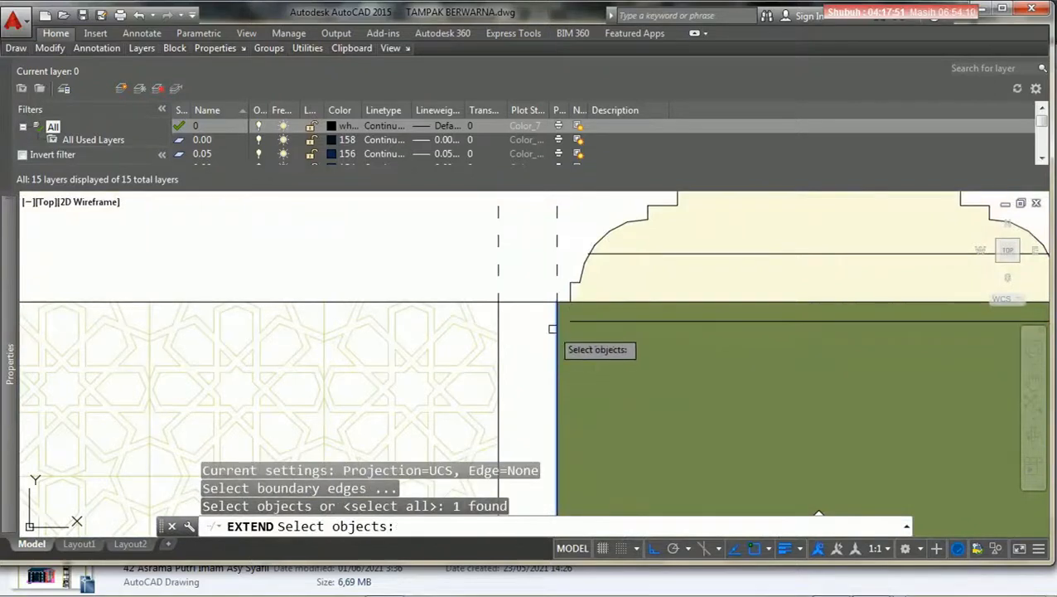
key(Return)
click(591, 322)
key(Return)
Extend the right end of the fifth recess's shadow line to that recess's right edge.
scroll(506, 356, down, 3)
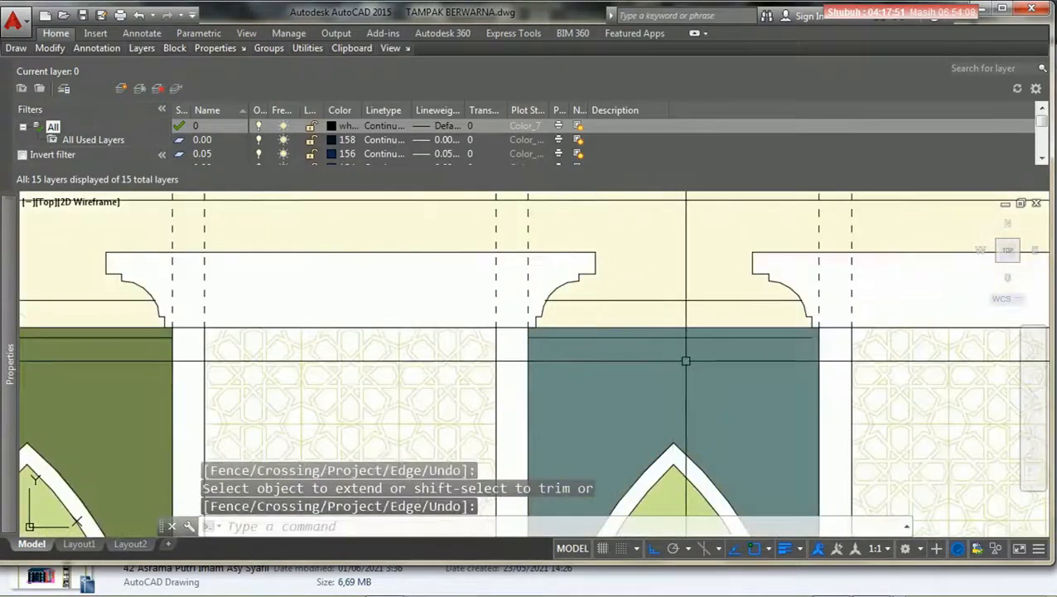
scroll(823, 343, up, 5)
key(Return)
click(812, 342)
key(Return)
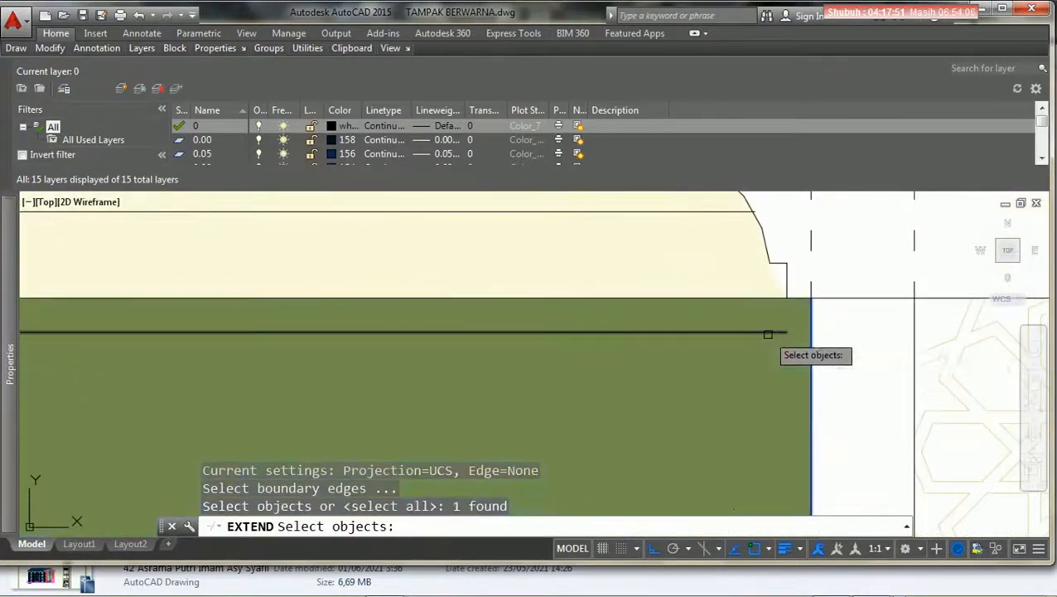
key(Return)
click(769, 334)
Extend the left end of the sixth recess's shadow line to that recess's left edge.
scroll(747, 339, down, 4)
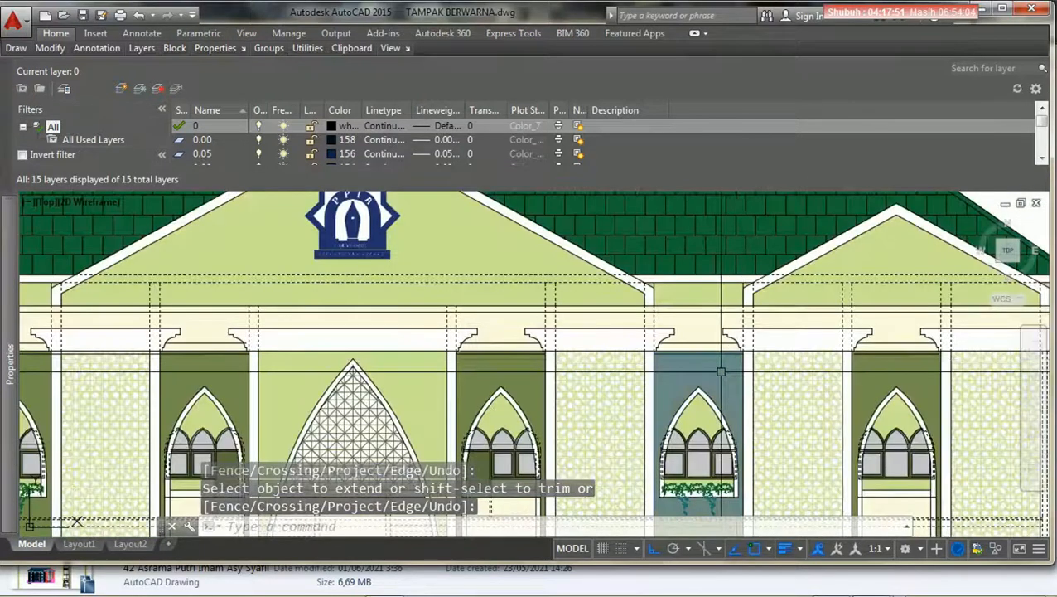
scroll(792, 378, up, 4)
key(Return)
key(Return)
scroll(793, 378, up, 4)
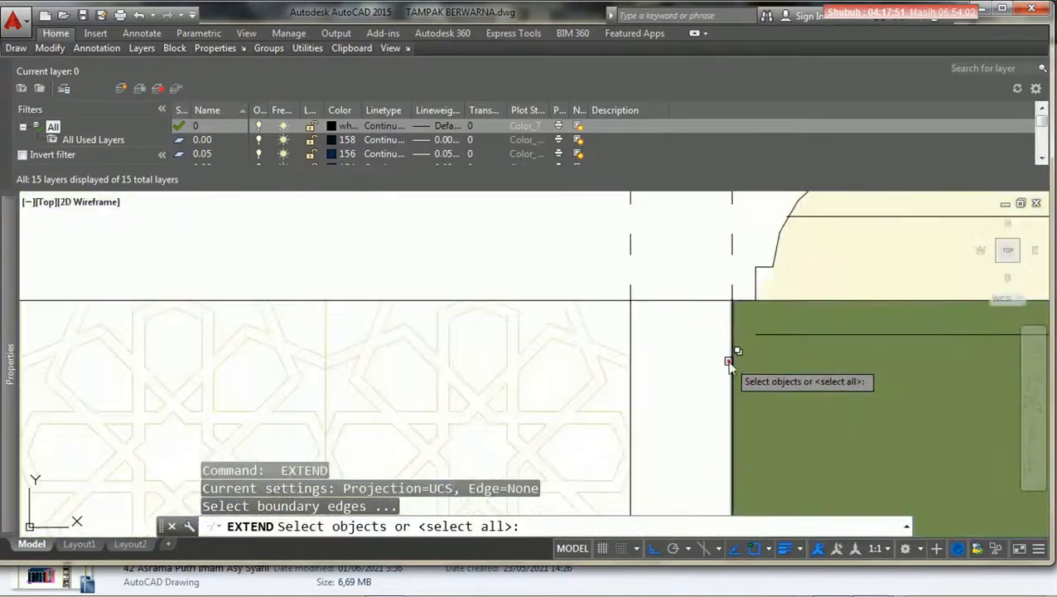
click(729, 363)
click(765, 335)
key(Return)
Extend the right end of the sixth recess's shadow line to that recess's right edge.
scroll(623, 363, down, 4)
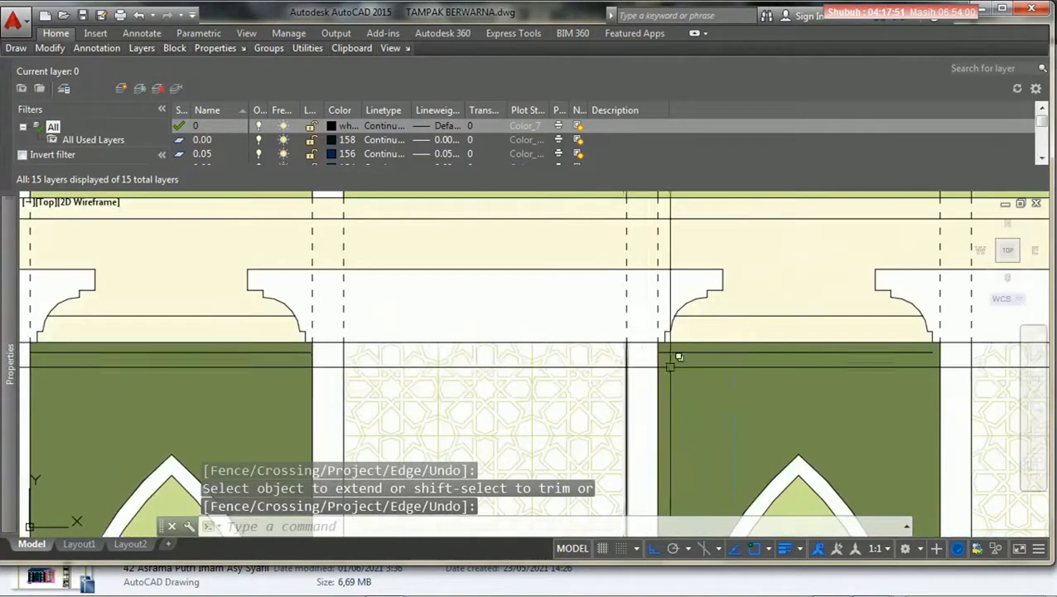
middle_drag(772, 364, 538, 364)
scroll(710, 353, up, 4)
key(Return)
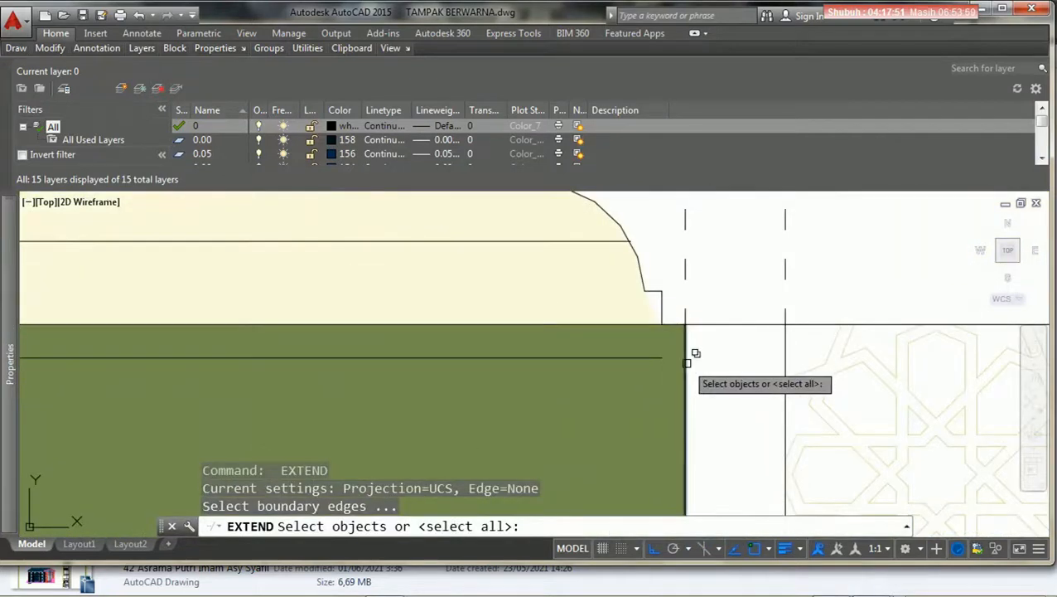
click(685, 362)
key(Return)
click(649, 359)
key(Return)
scroll(732, 357, down, 3)
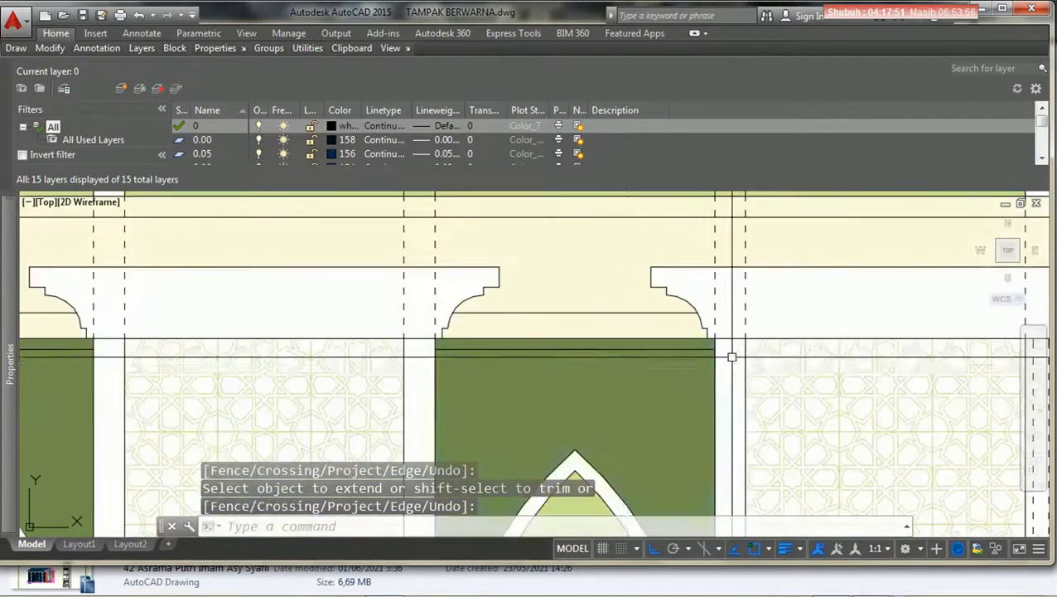
scroll(732, 357, down, 4)
mouse_move(772, 368)
middle_down()
mouse_move(743, 362)
mouse_move(870, 364)
middle_up()
mouse_move(370, 378)
middle_down()
mouse_move(859, 343)
mouse_move(732, 371)
middle_up()
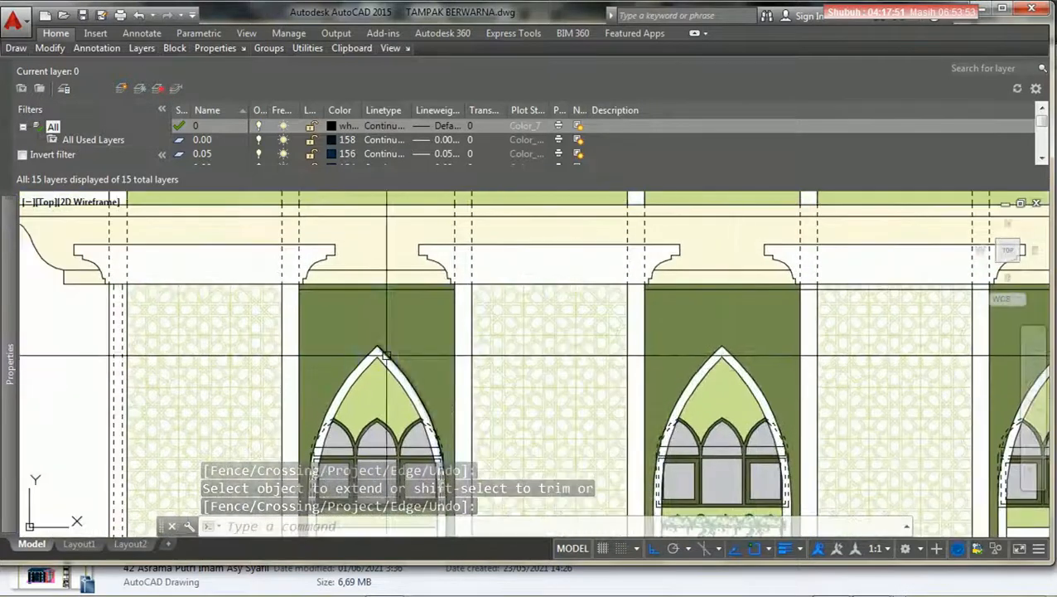
Trim away the shadow line between two neighbouring front window recesses, using their facing edges as cutting edges.
middle_drag(381, 354, 45, 371)
scroll(480, 248, up, 5)
middle_drag(389, 373, 404, 380)
text(r)
key(Return)
scroll(383, 345, up, 2)
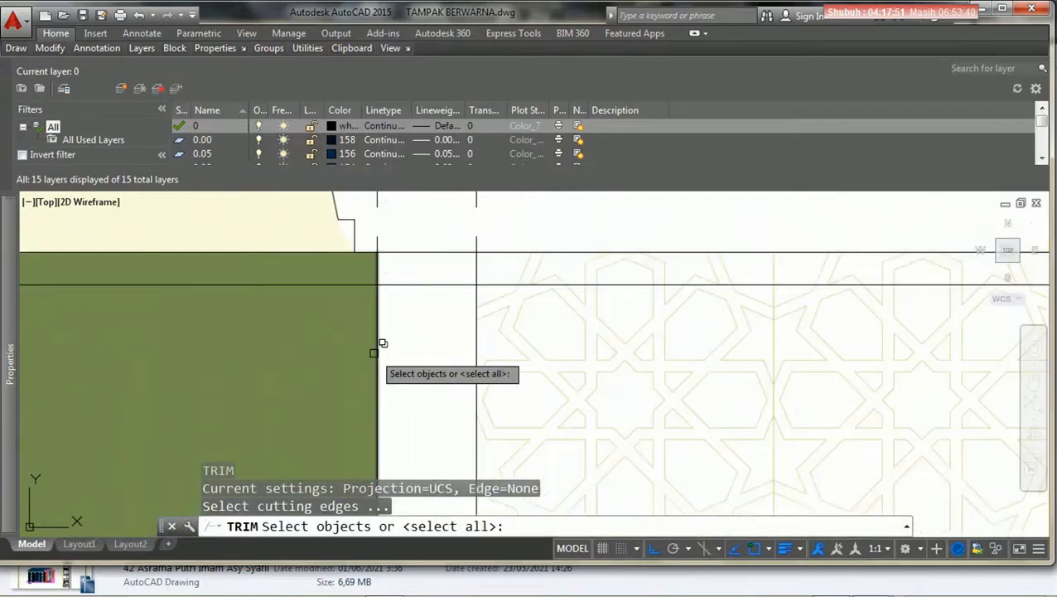
click(434, 410)
scroll(338, 325, down, 2)
middle_drag(740, 349, 458, 354)
scroll(688, 343, up, 2)
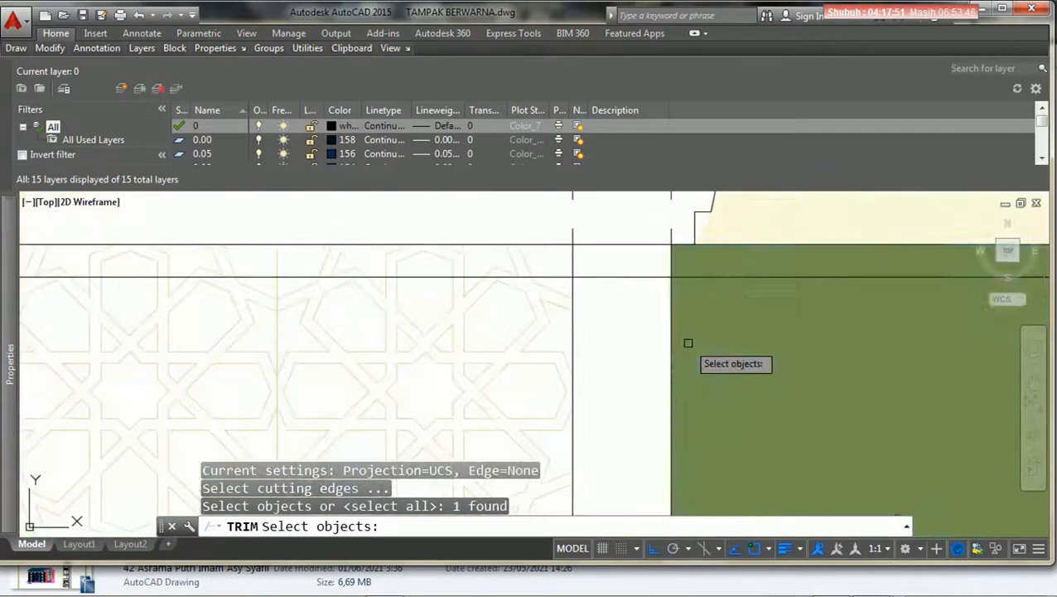
click(676, 337)
click(731, 393)
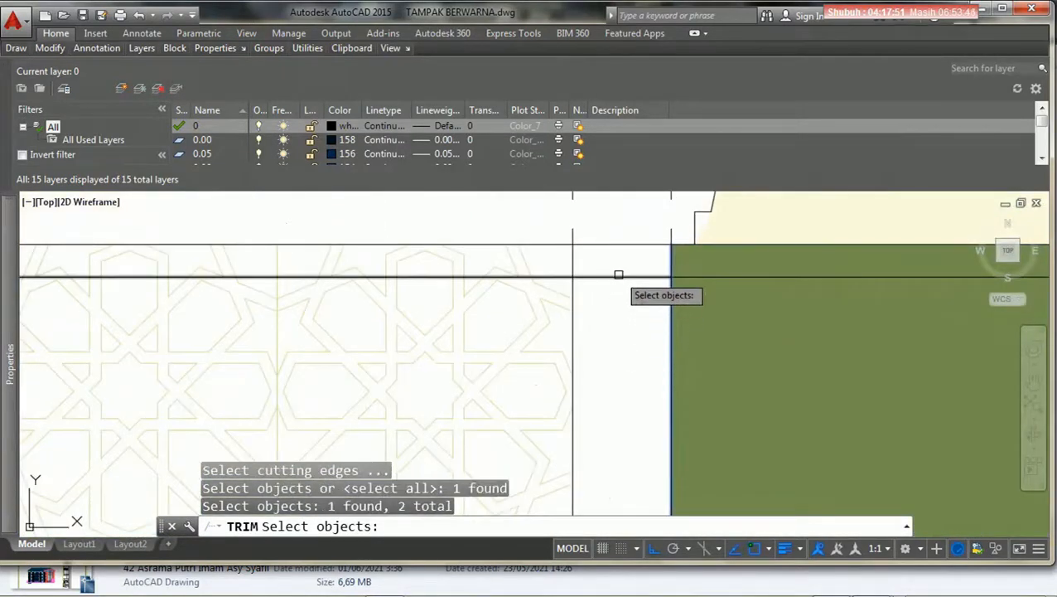
key(Return)
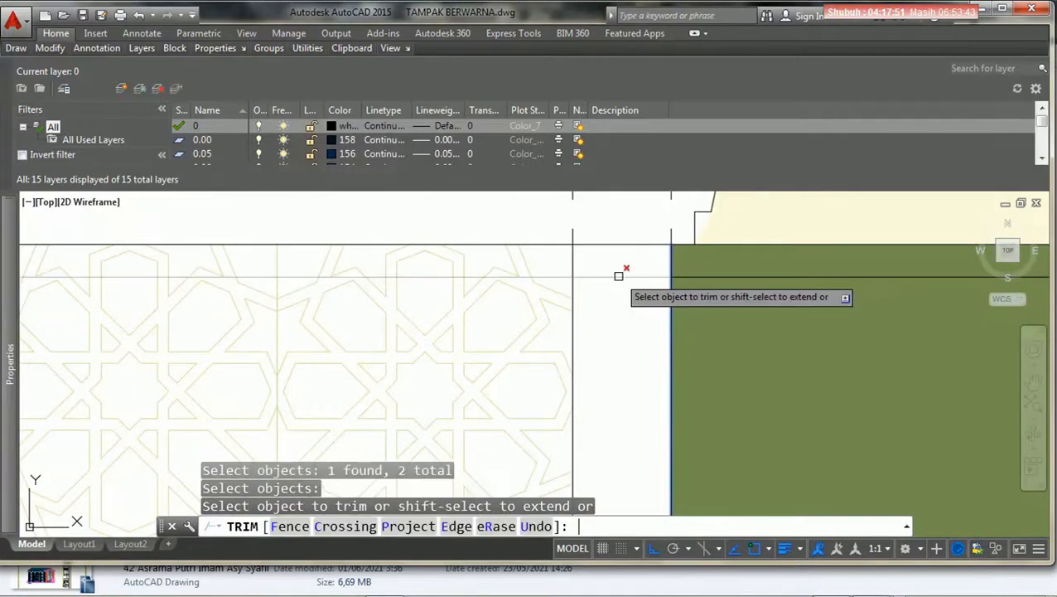
click(618, 275)
key(Return)
Save the drawing.
scroll(576, 335, down, 4)
middle_drag(483, 362, 535, 371)
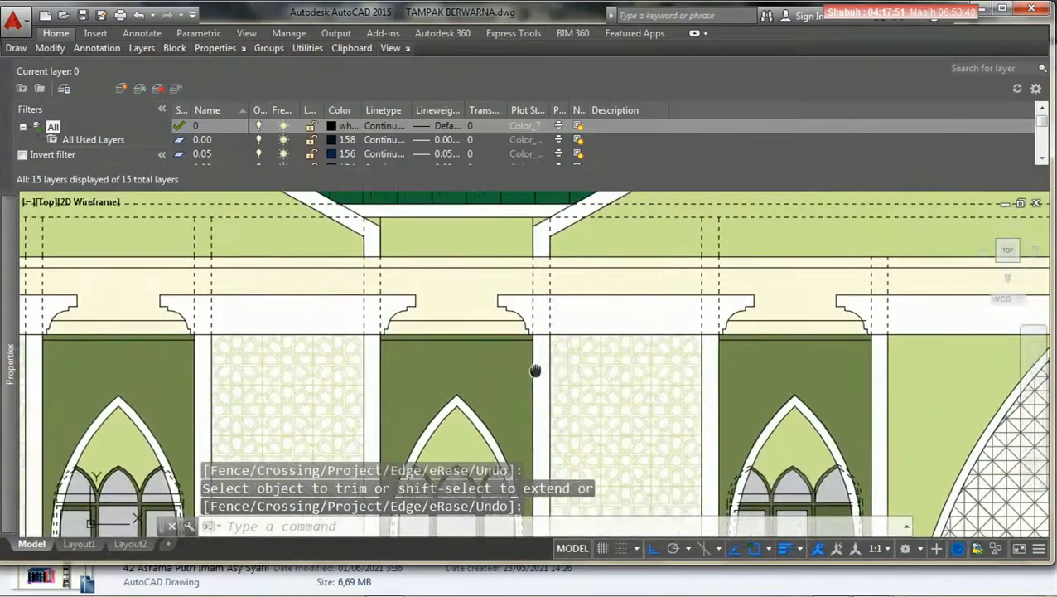
key(Return)
key(ctrl+s)
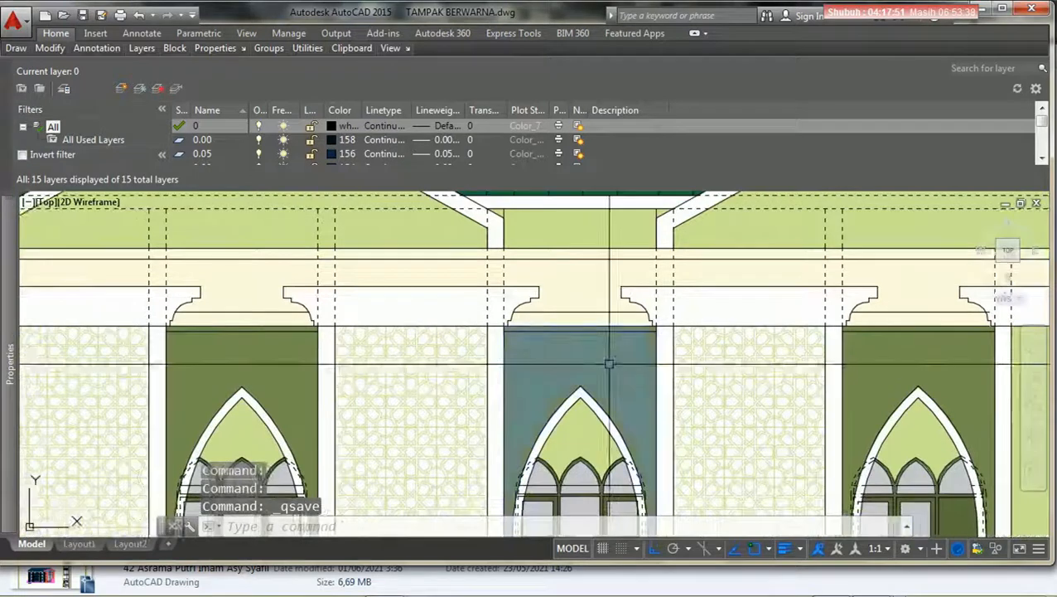
scroll(609, 362, down, 3)
scroll(529, 418, up, 2)
key(F9)
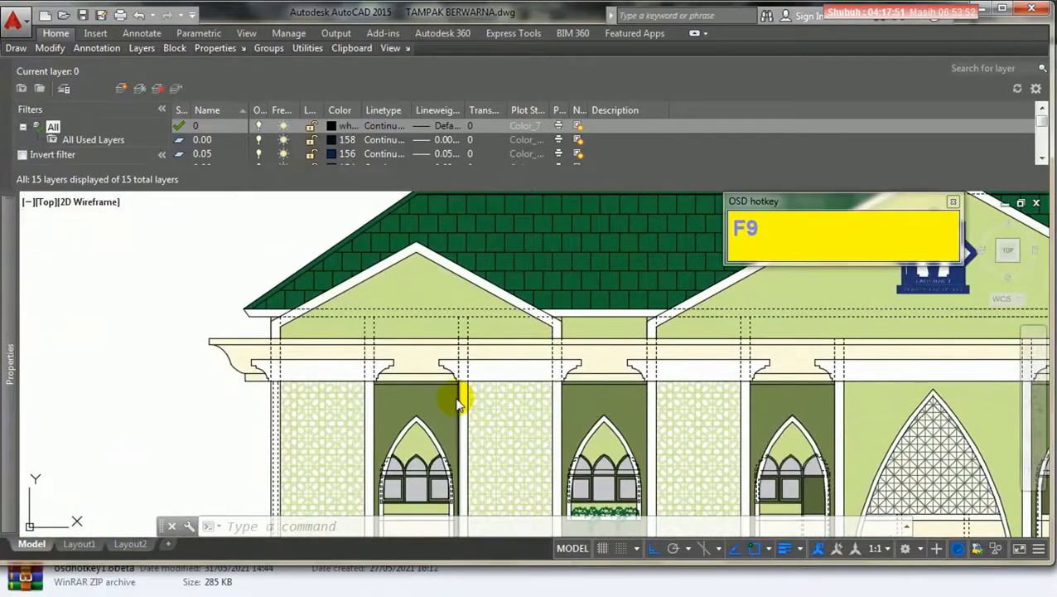
click(249, 391)
scroll(469, 401, up, 2)
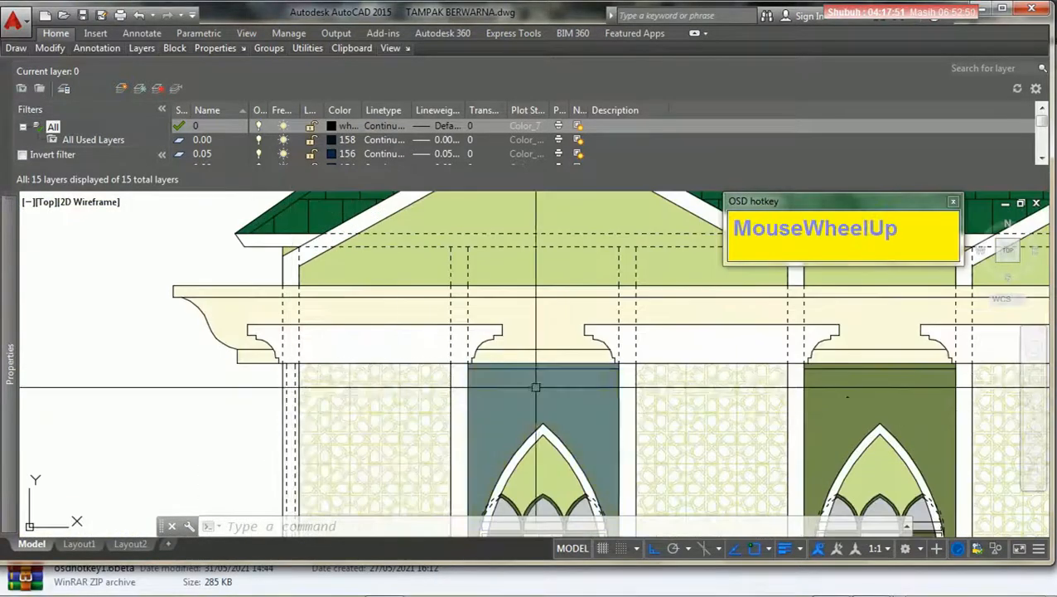
click(541, 366)
click(874, 366)
middle_drag(880, 358, 245, 337)
click(595, 351)
middle_drag(764, 341, 299, 336)
click(640, 344)
middle_drag(798, 348, 507, 354)
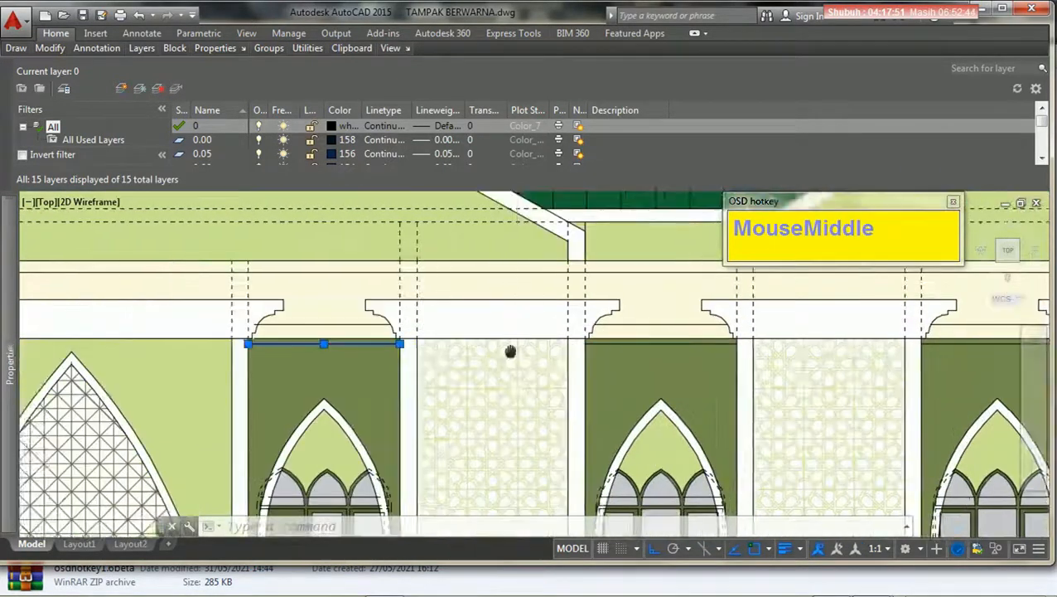
middle_drag(669, 351, 562, 352)
click(559, 340)
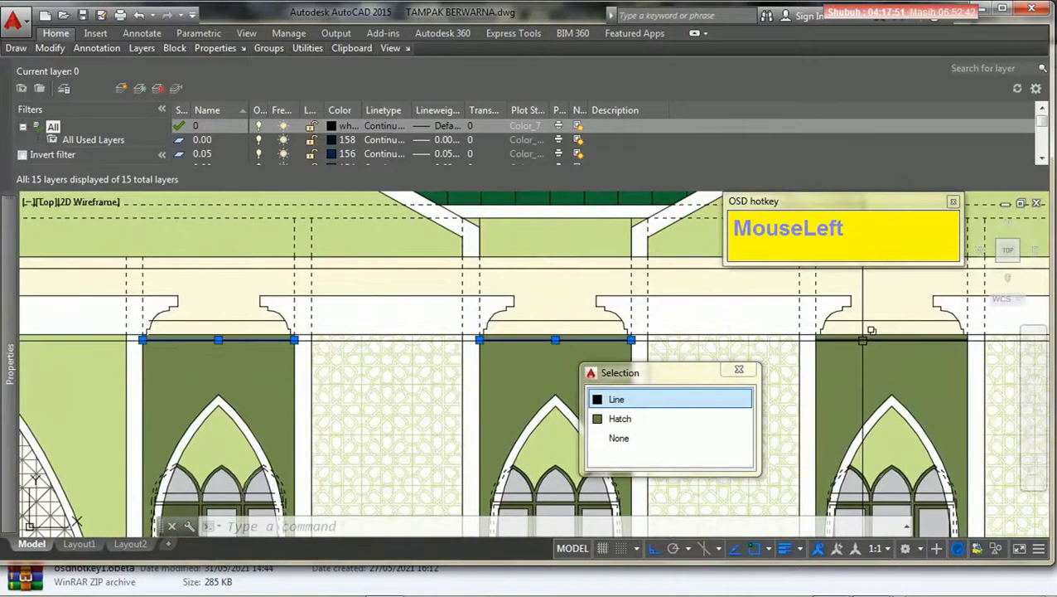
click(863, 340)
scroll(714, 340, down, 3)
middle_drag(674, 373, 746, 394)
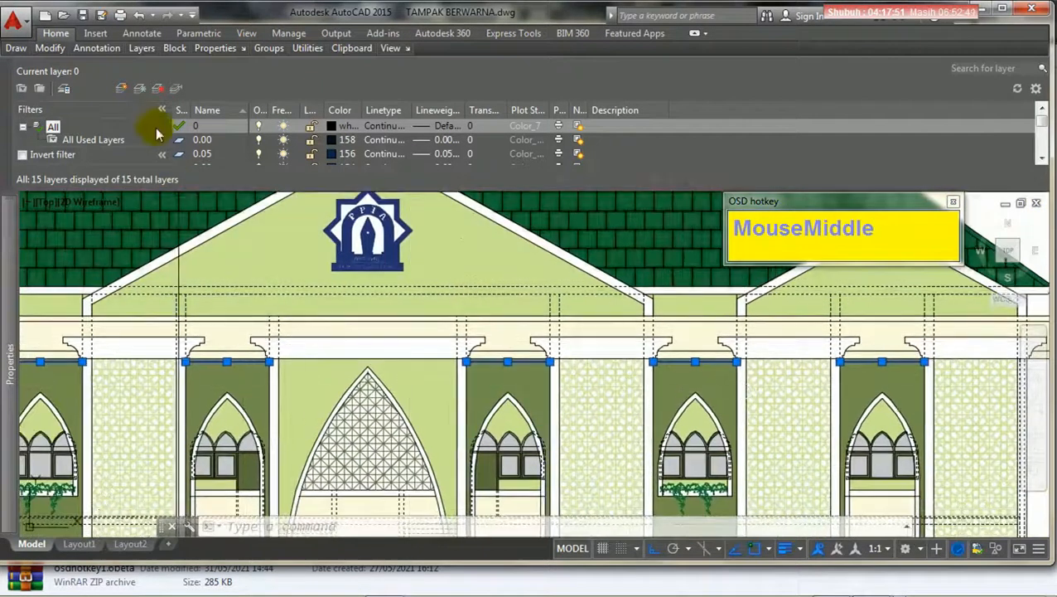
mouse_move(150, 51)
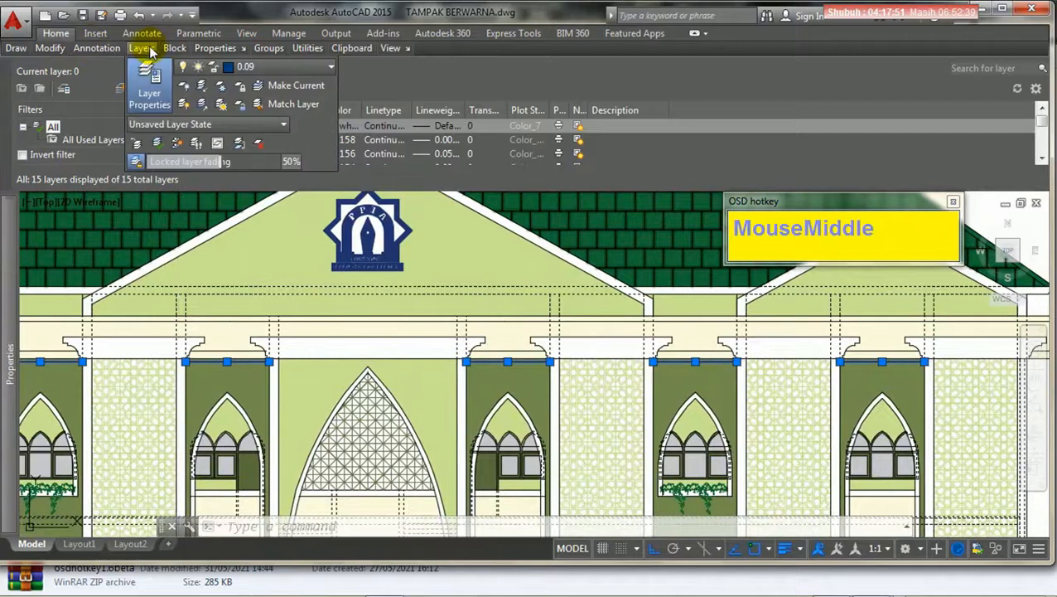
click(259, 67)
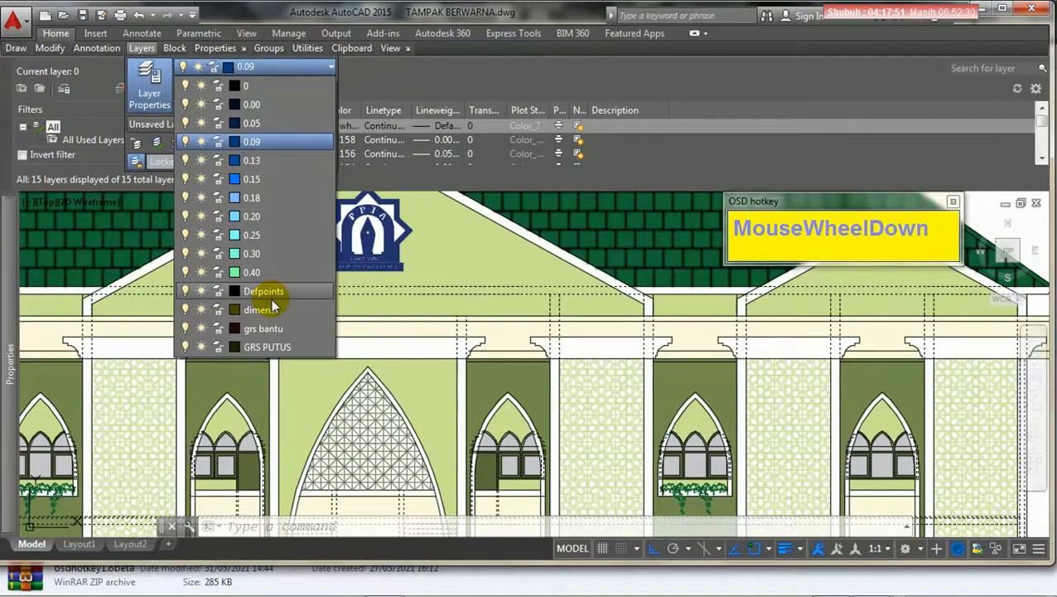
key(Escape)
key(Escape)
click(271, 11)
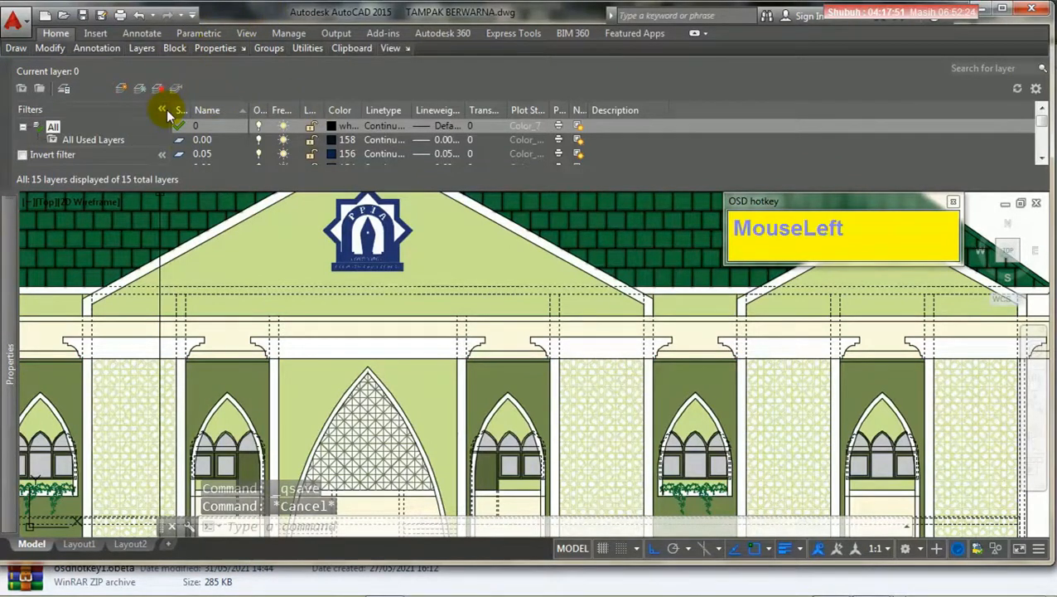
Create a new layer named GRS BAYANG and turn off plotting for it.
click(122, 89)
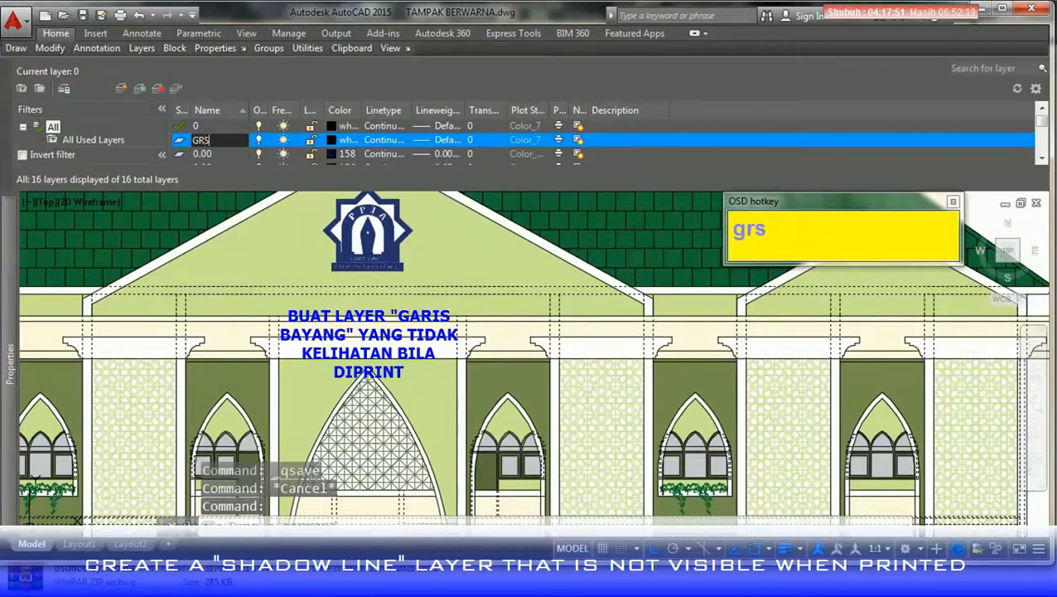
text(GRS BAYA)
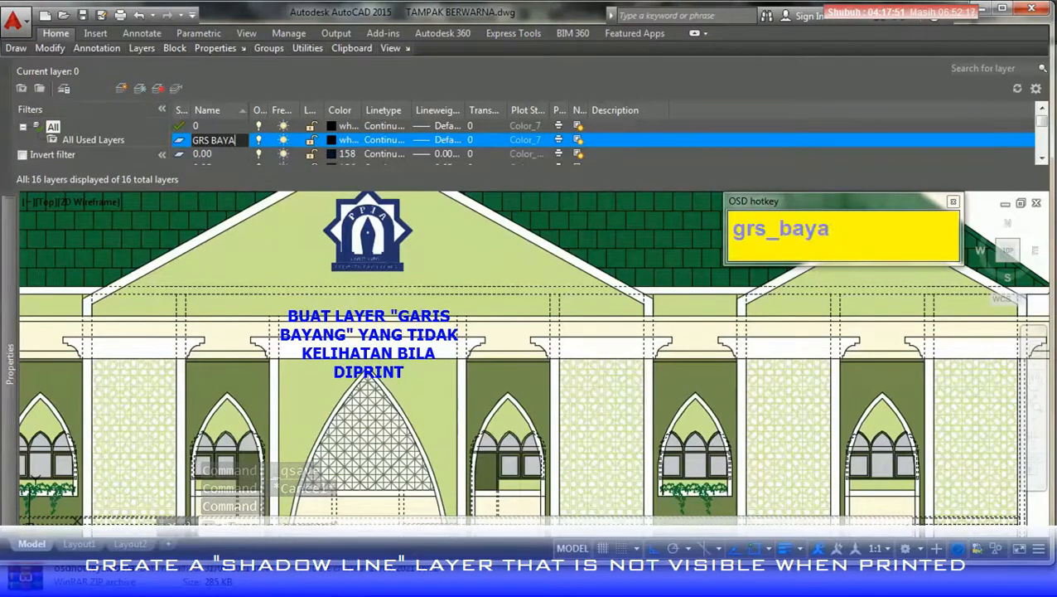
text(NG)
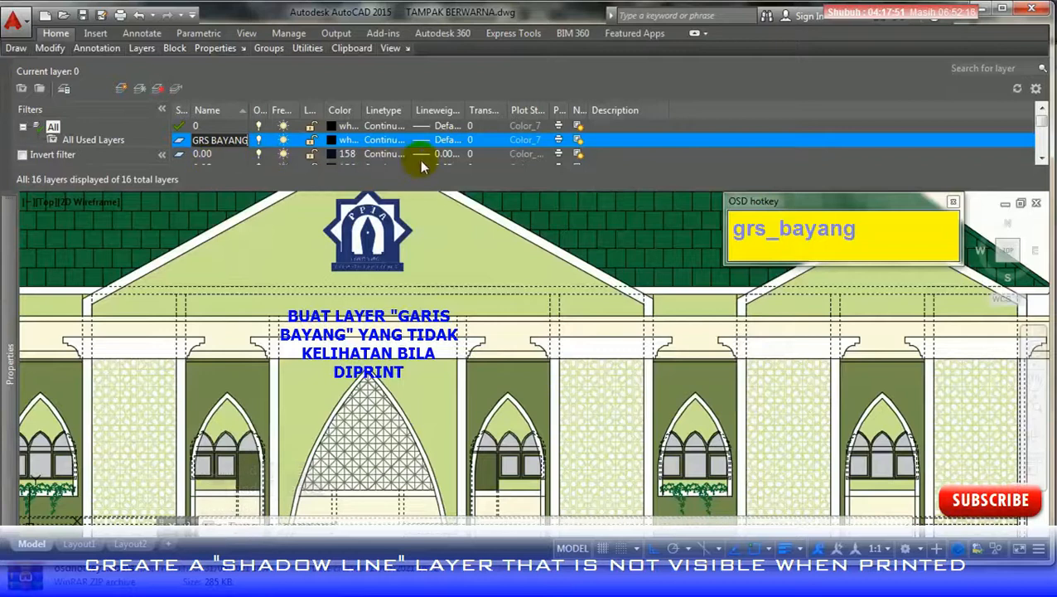
click(557, 140)
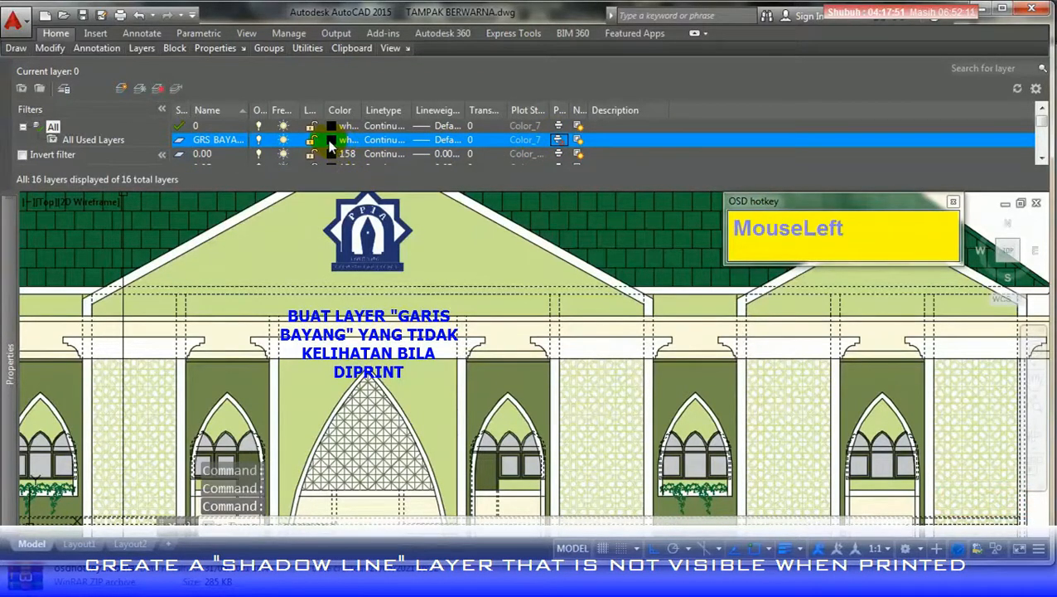
Set the colour of the GRS BAYANG layer to index colour 252.
click(331, 141)
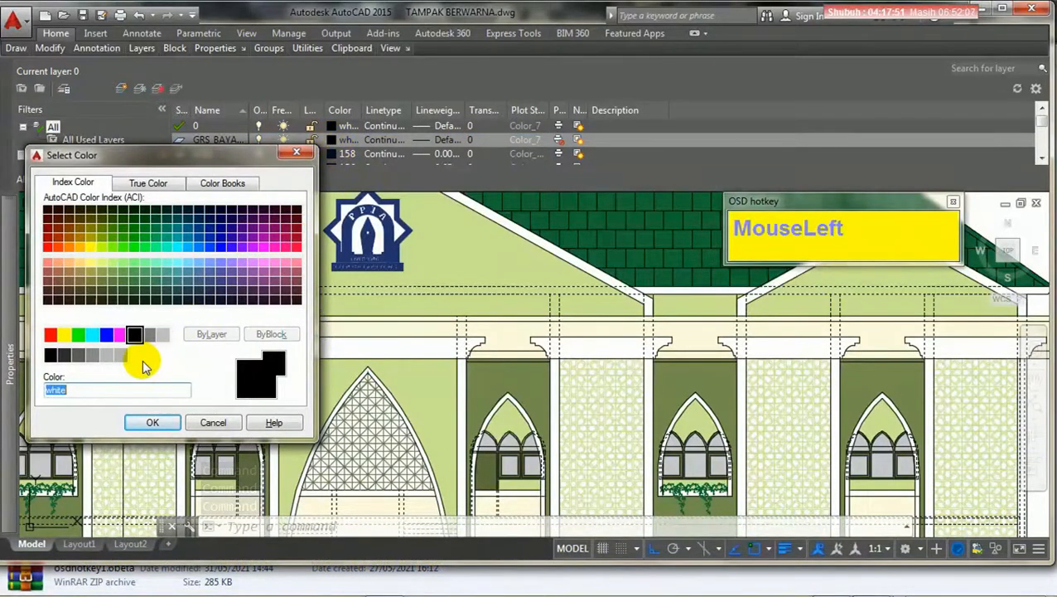
click(94, 357)
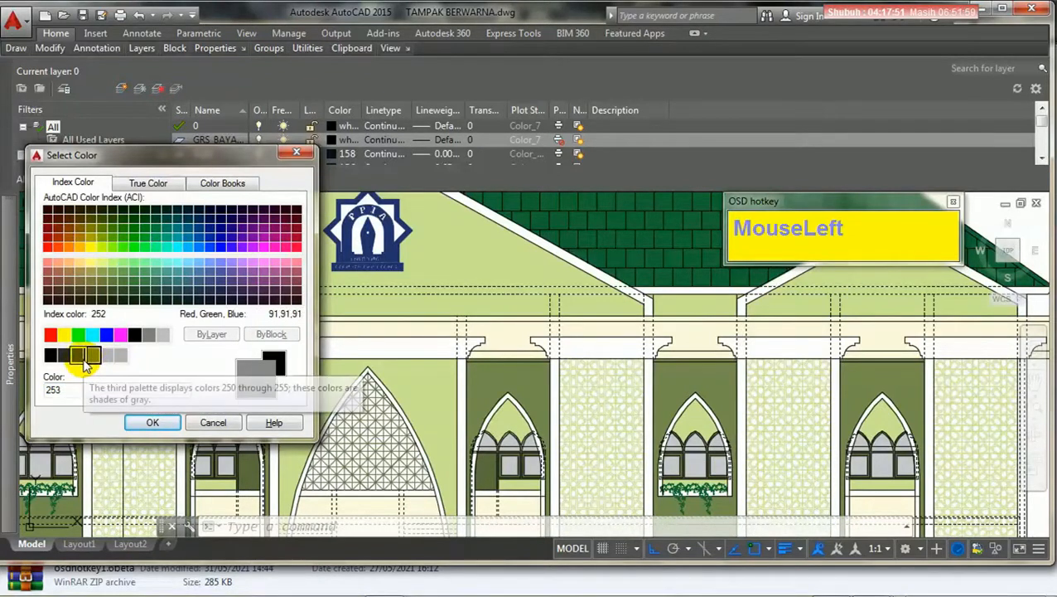
click(80, 356)
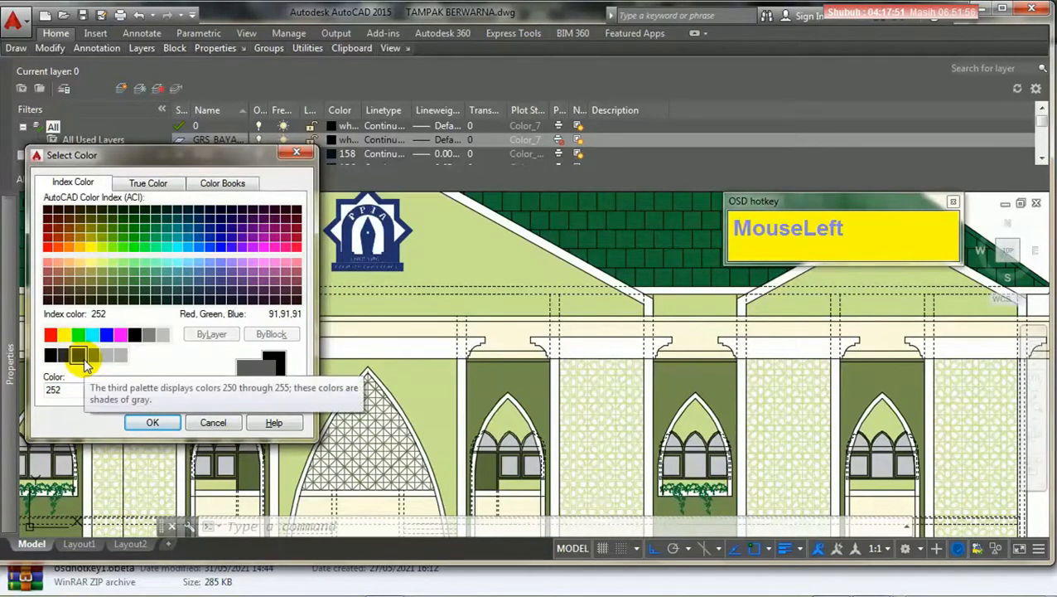
click(146, 423)
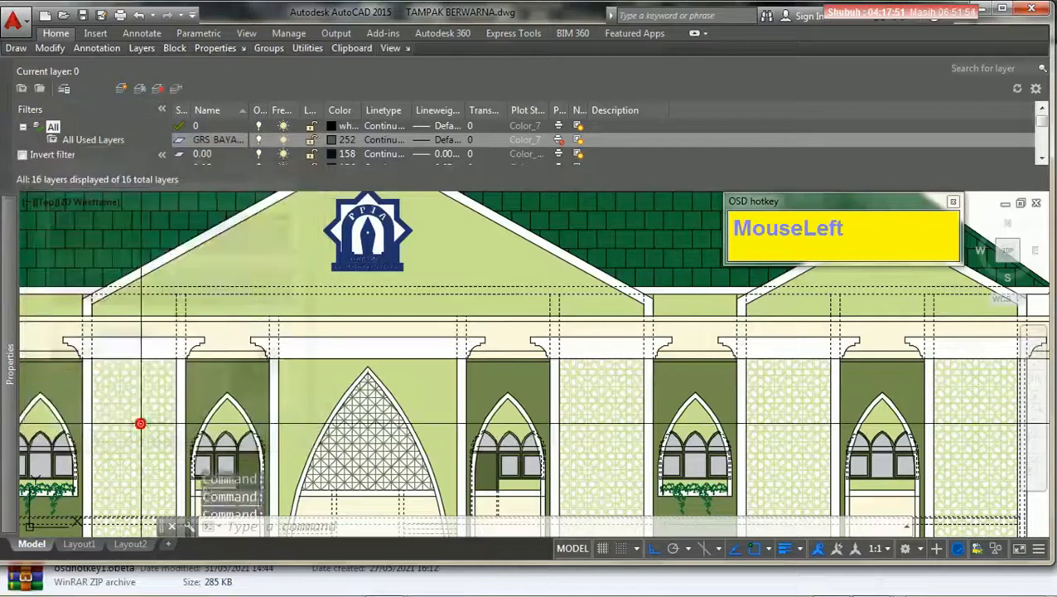
middle_drag(261, 361, 296, 361)
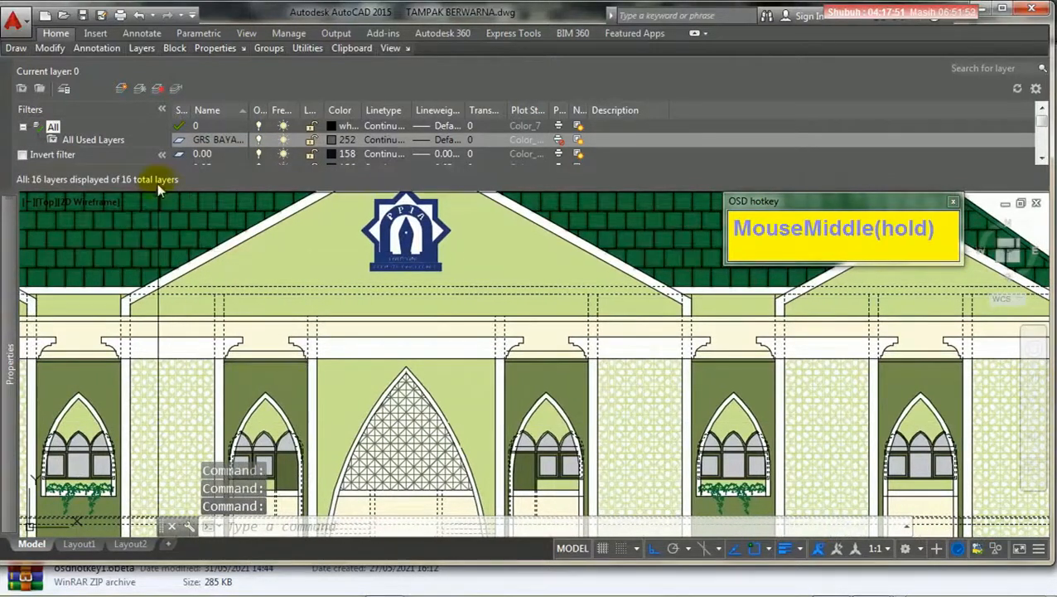
click(122, 89)
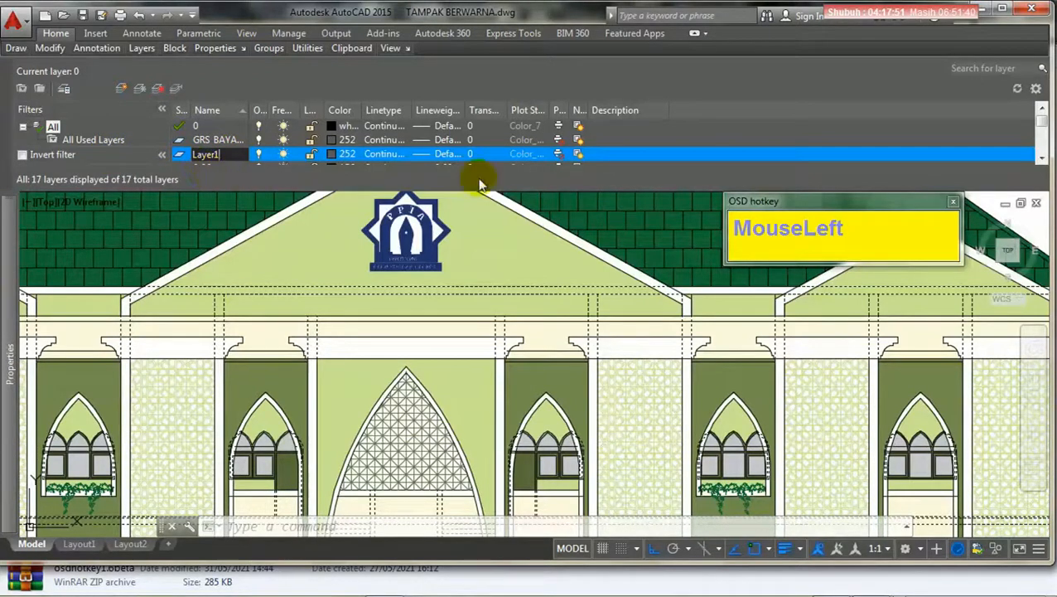
click(559, 153)
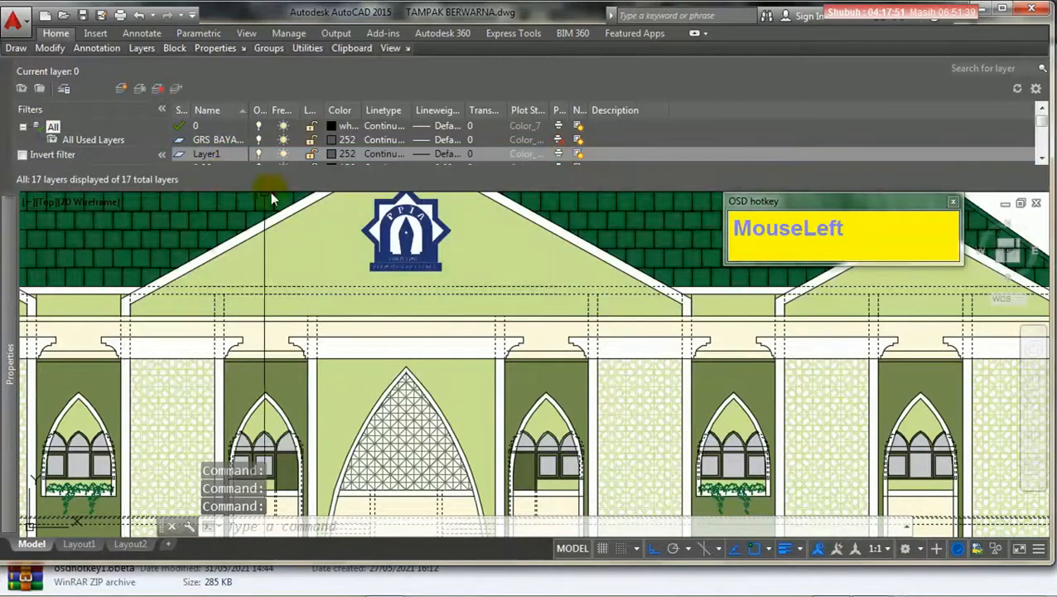
right_click(200, 159)
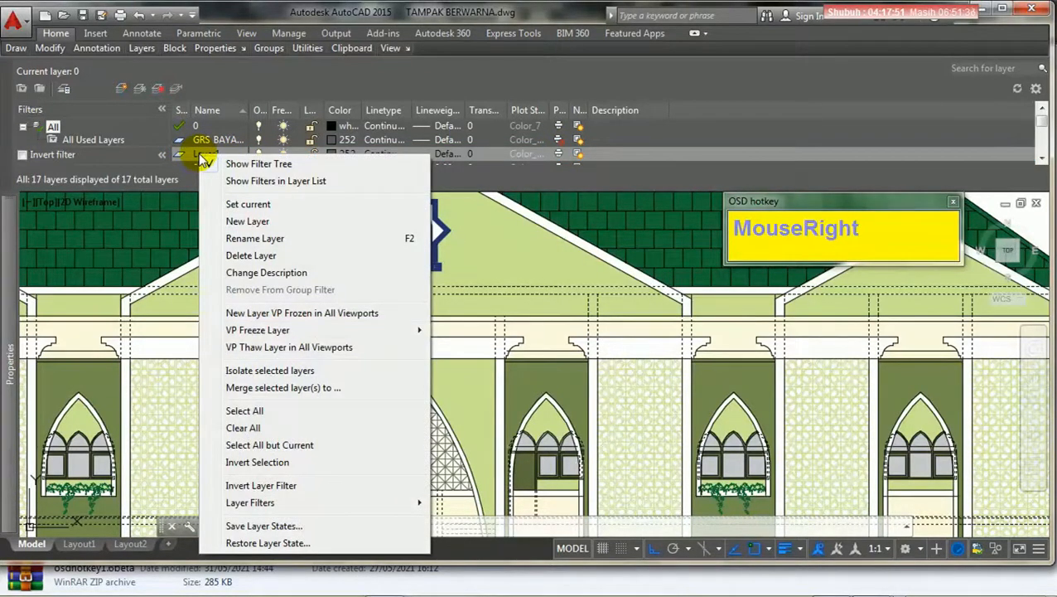
click(250, 255)
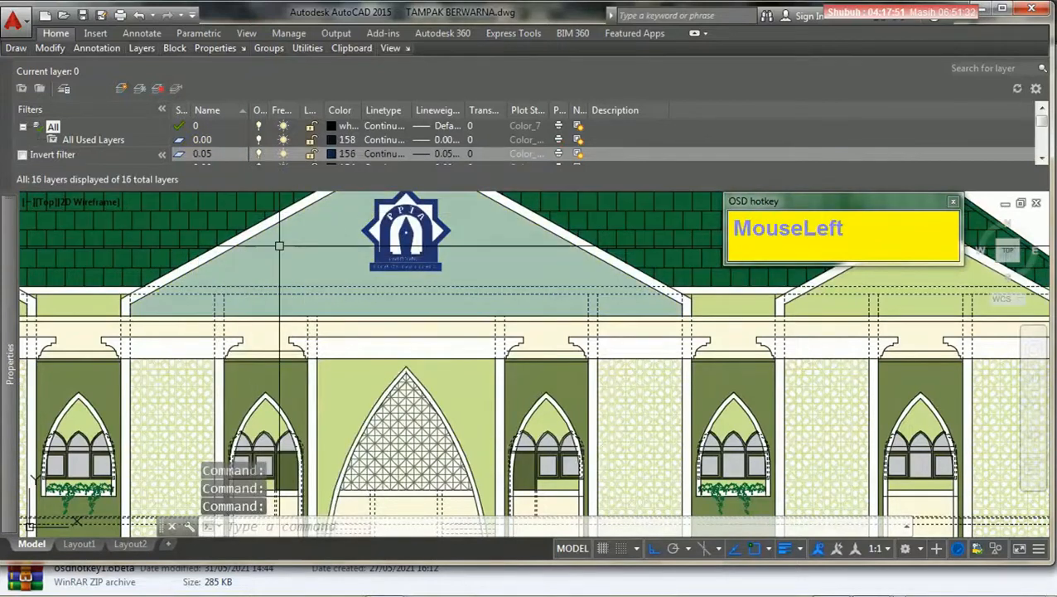
Move the shadow lines of all six front window recesses to the GRS BAYANG layer.
scroll(302, 332, down, 3)
middle_drag(302, 331, 282, 335)
scroll(278, 338, up, 5)
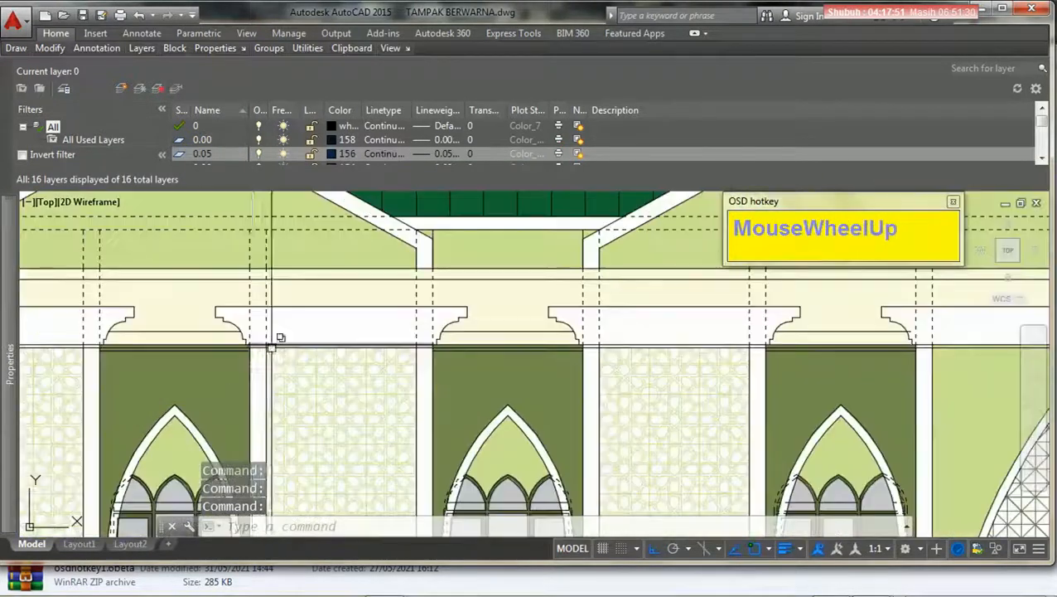
click(238, 347)
click(459, 349)
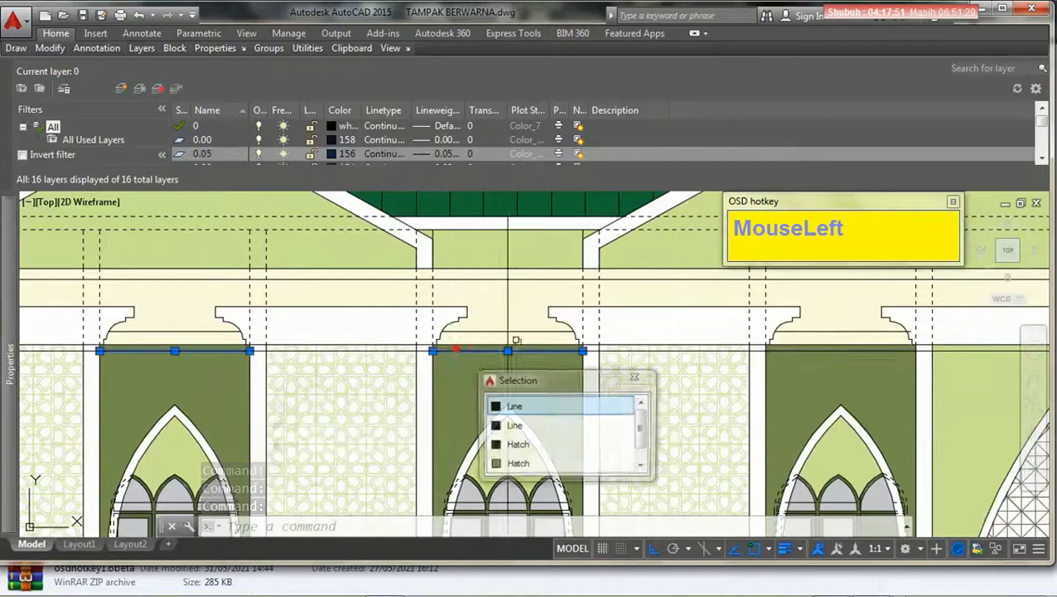
click(827, 350)
mouse_move(915, 364)
middle_down()
mouse_move(716, 349)
mouse_move(710, 308)
mouse_move(573, 342)
middle_up()
click(751, 334)
click(775, 340)
middle_drag(791, 314, 470, 311)
click(797, 333)
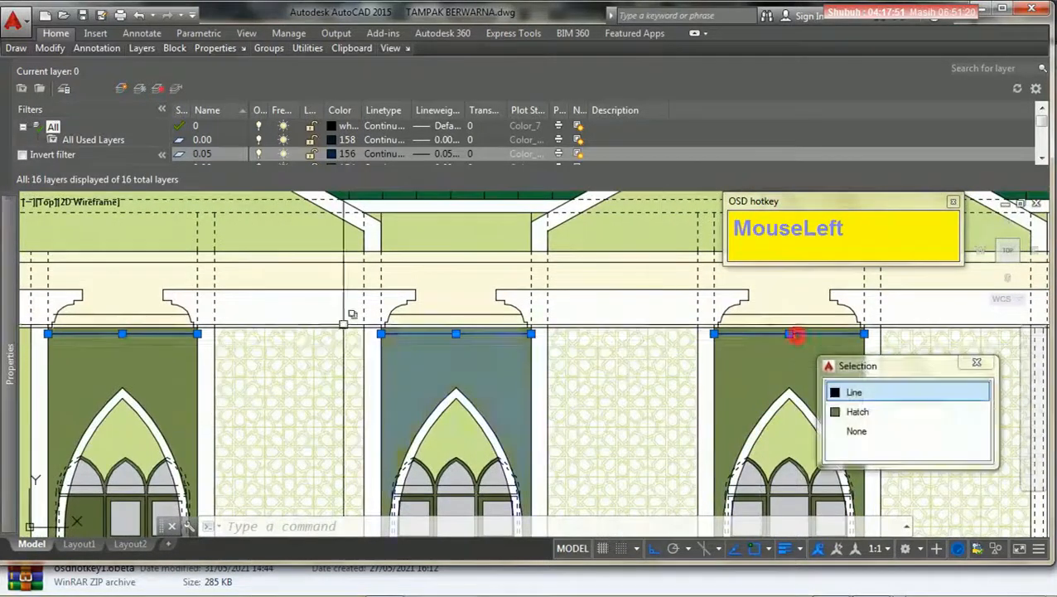
mouse_move(142, 48)
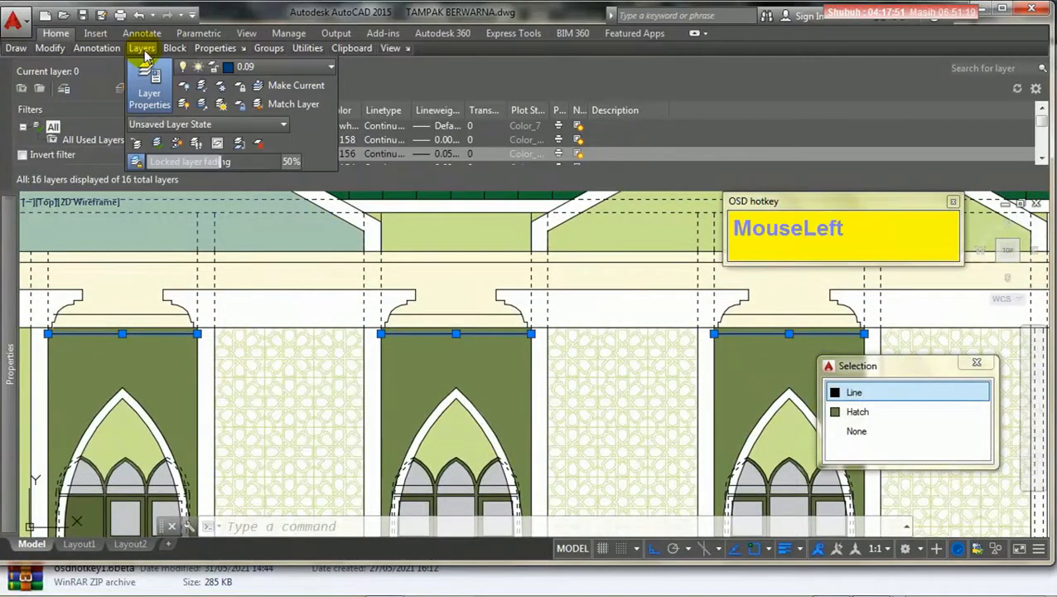
click(252, 70)
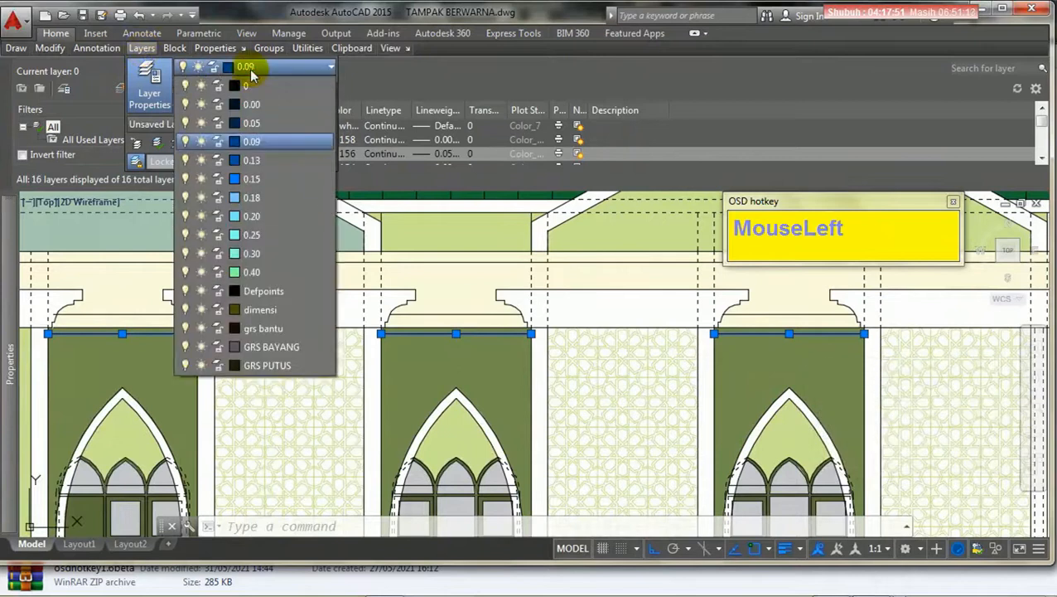
click(265, 347)
middle_drag(686, 361, 809, 311)
middle_drag(434, 323, 812, 326)
key(Escape)
Check which layer the horizontal shadow line of a front window recess is assigned to.
middle_drag(510, 333, 653, 333)
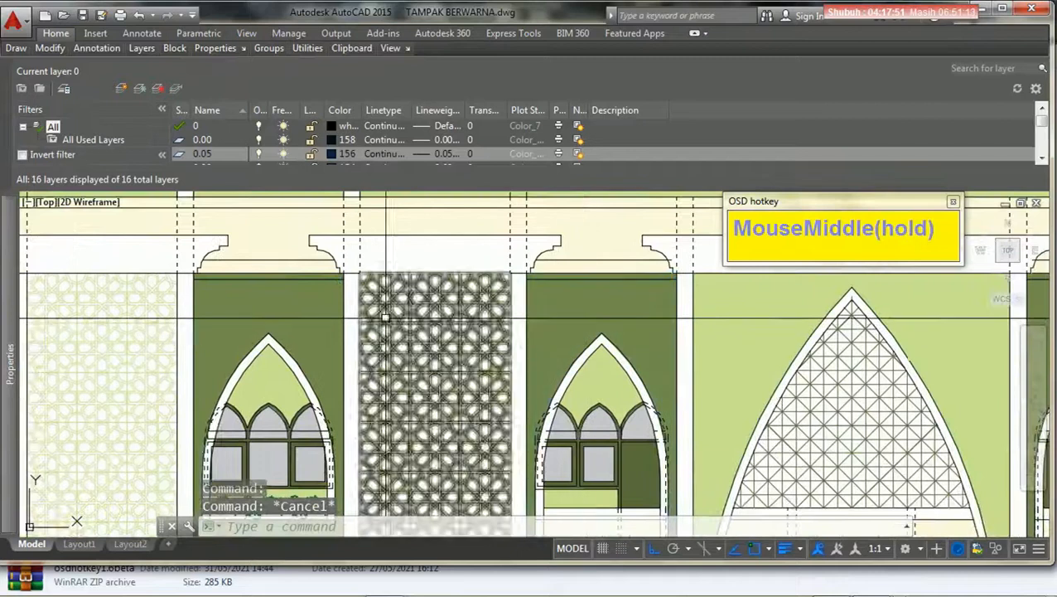
middle_drag(385, 316, 790, 317)
scroll(378, 297, up, 3)
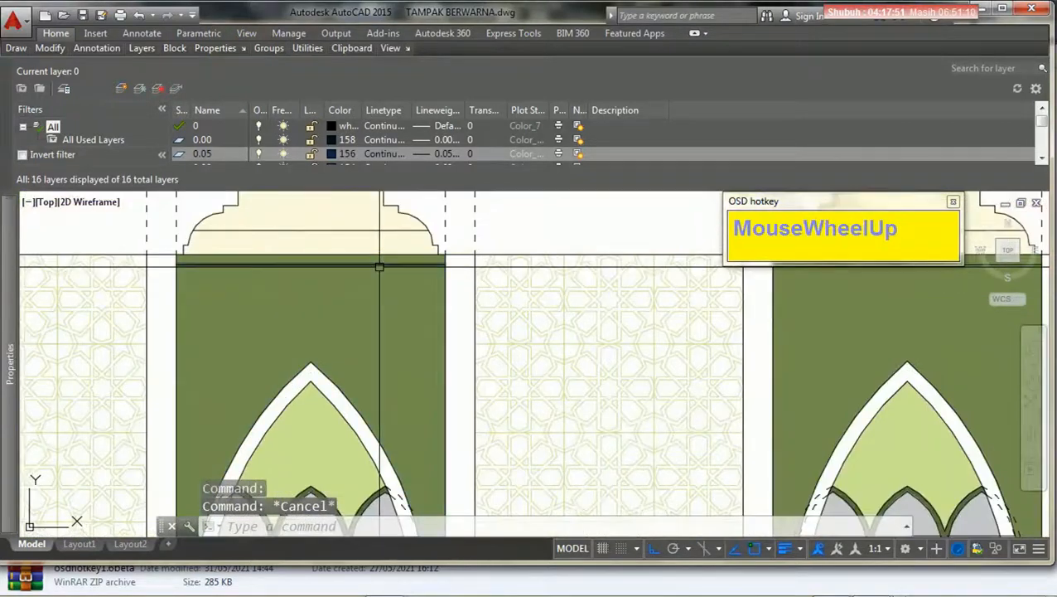
click(373, 267)
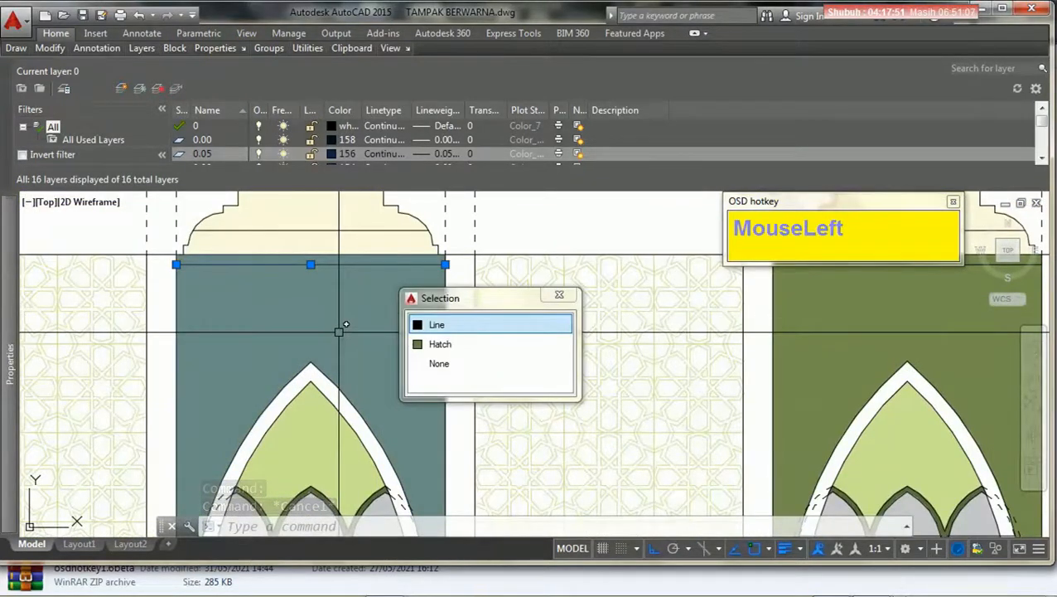
click(141, 48)
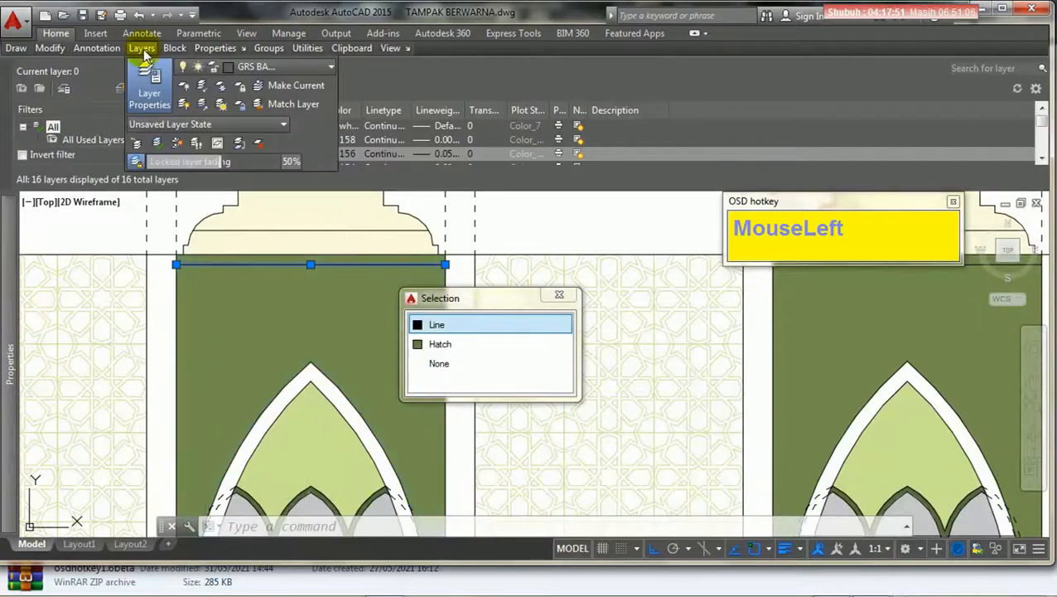
key(Escape)
key(Escape)
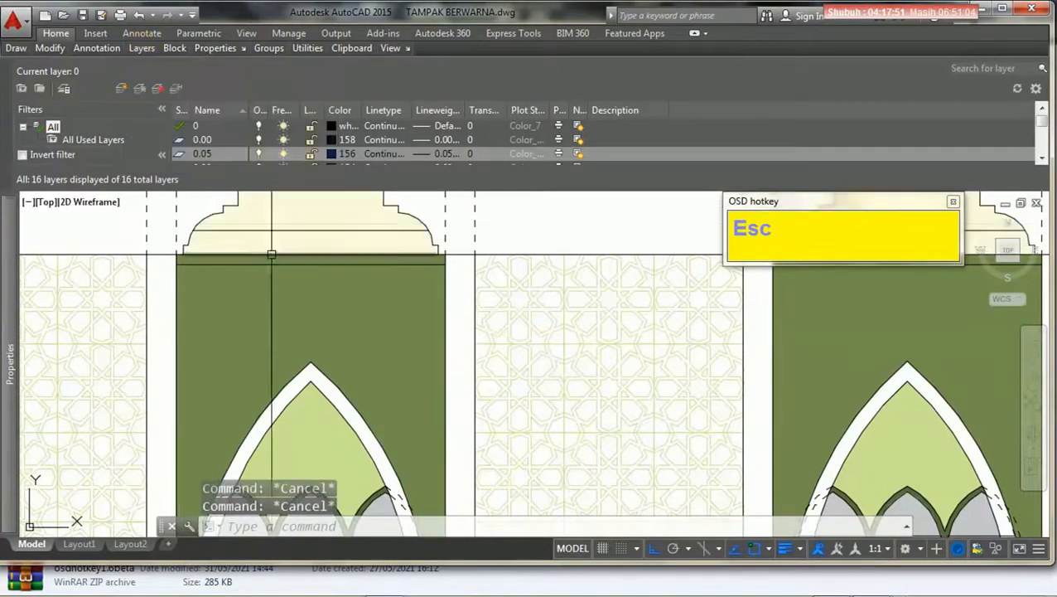
Examine the GRS BAYANG entry and its plot setting in the layer list.
click(1042, 159)
click(1041, 159)
click(1042, 159)
click(1041, 159)
click(1042, 160)
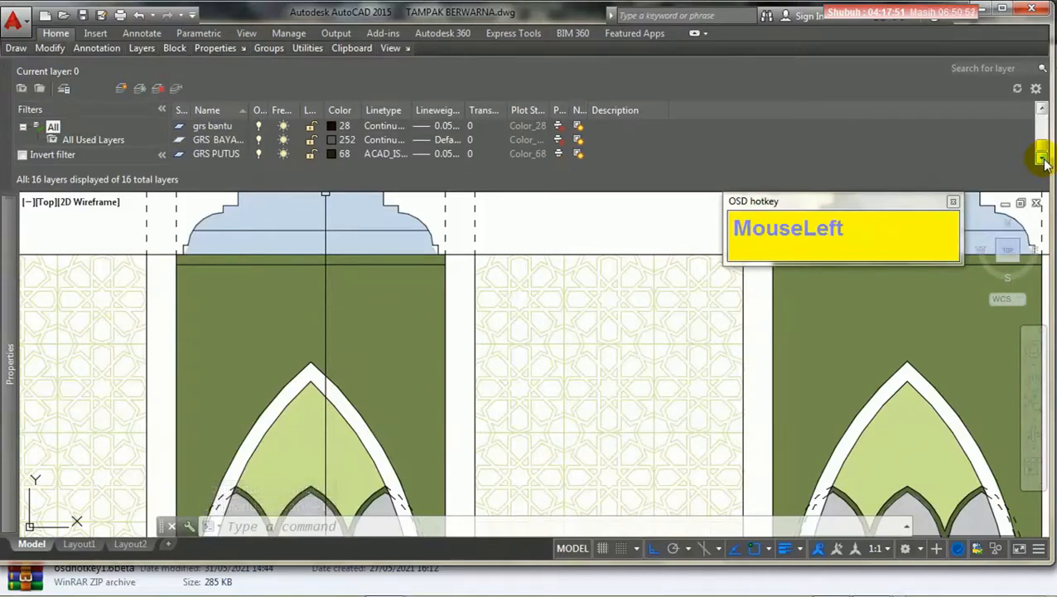
mouse_move(464, 278)
middle_down()
mouse_move(477, 320)
mouse_move(421, 337)
middle_up()
scroll(472, 282, down, 3)
scroll(420, 316, up, 3)
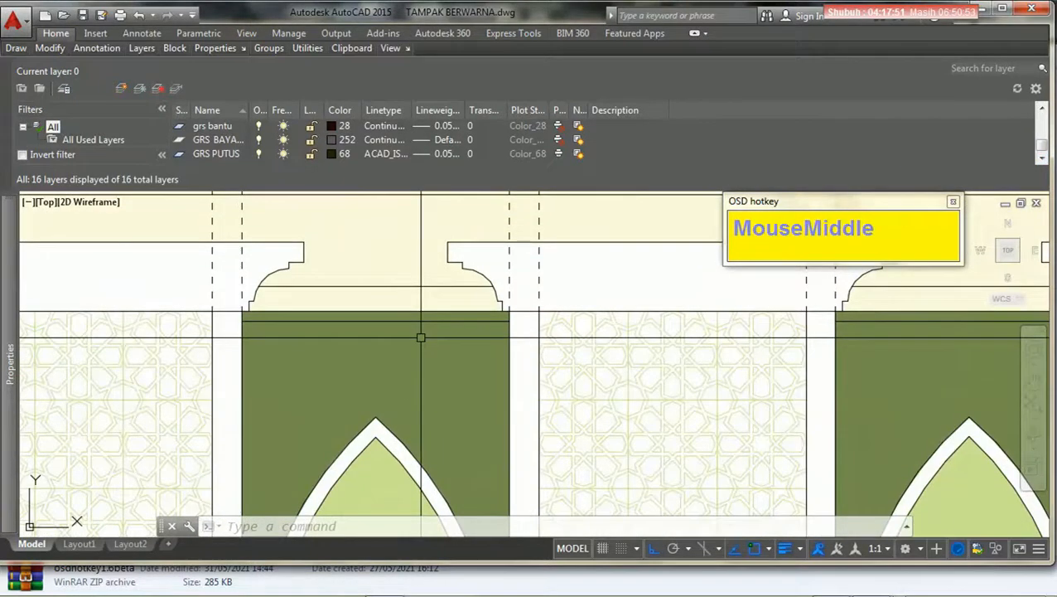
text(tr)
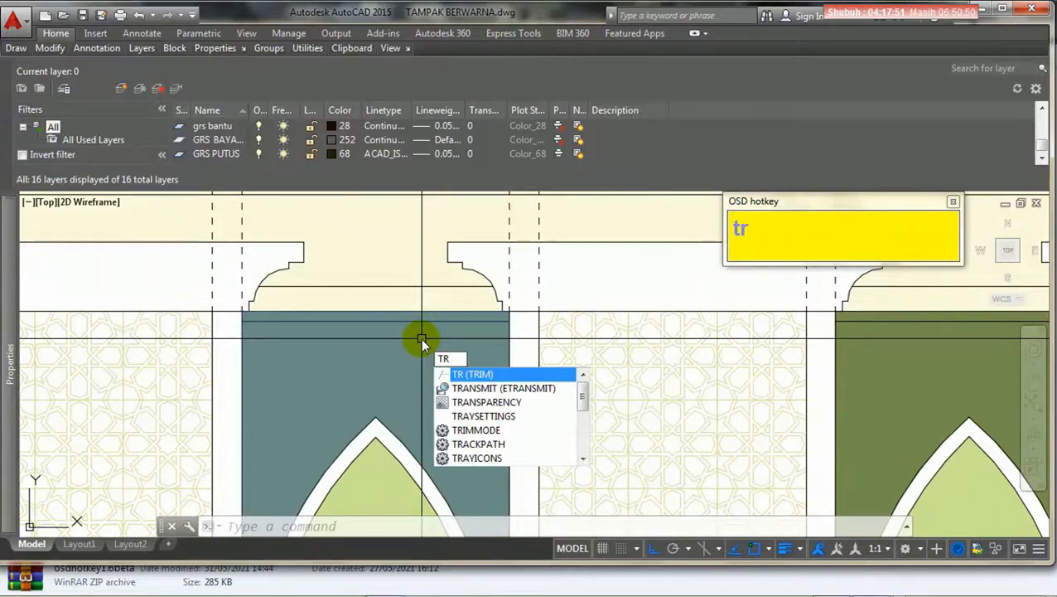
key(Return)
scroll(418, 327, up, 2)
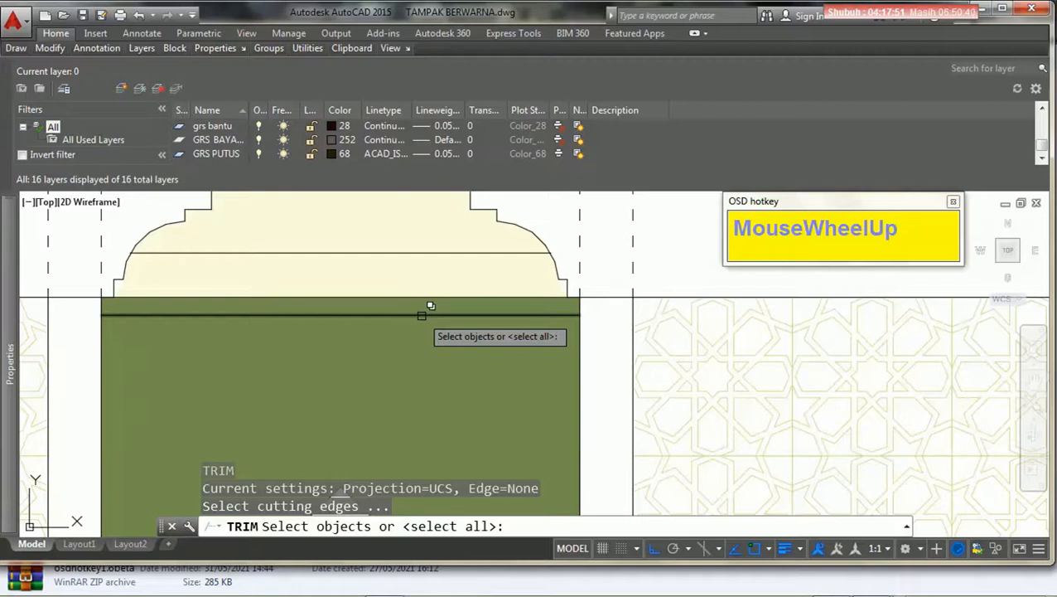
key(Escape)
scroll(447, 290, down, 3)
mouse_move(452, 299)
middle_down()
mouse_move(456, 323)
mouse_move(430, 333)
mouse_move(442, 356)
middle_up()
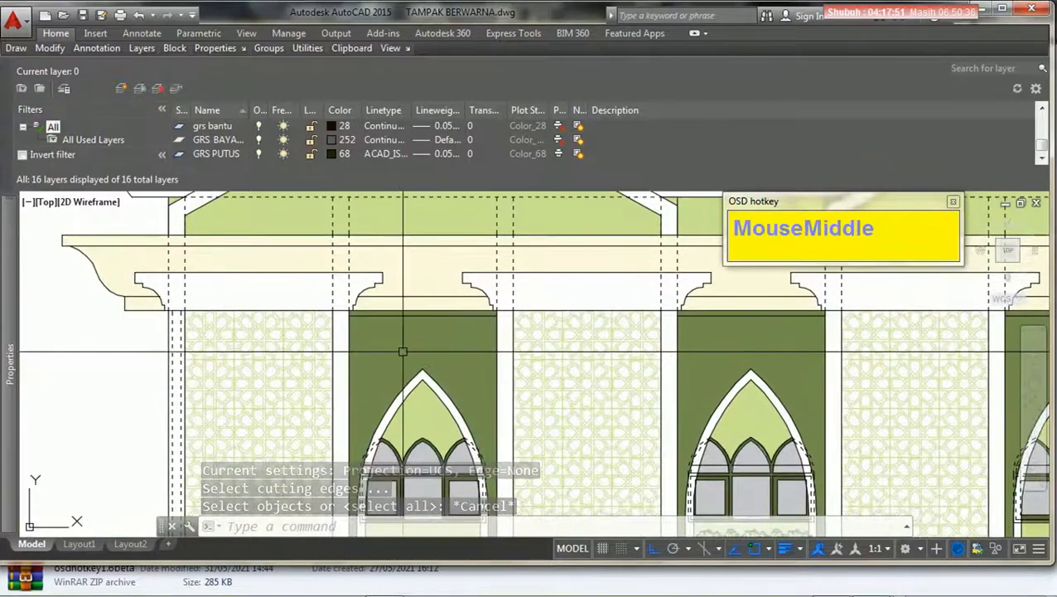
key(F10)
key(F9)
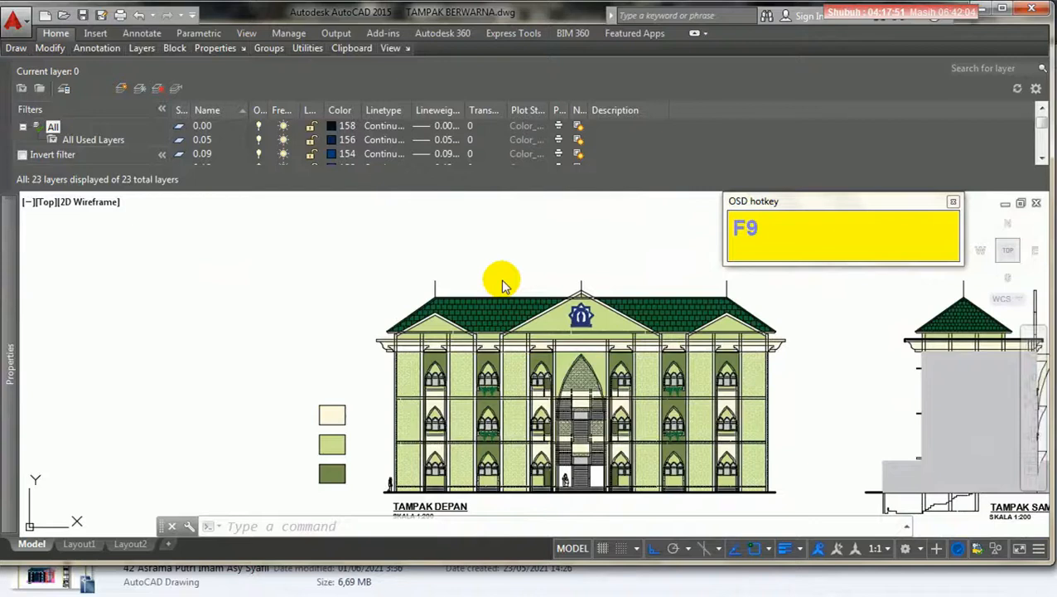
Set the linear precision of the ISO-25 dimension style to one decimal place (0.0).
click(502, 278)
middle_drag(502, 279, 484, 323)
text(d)
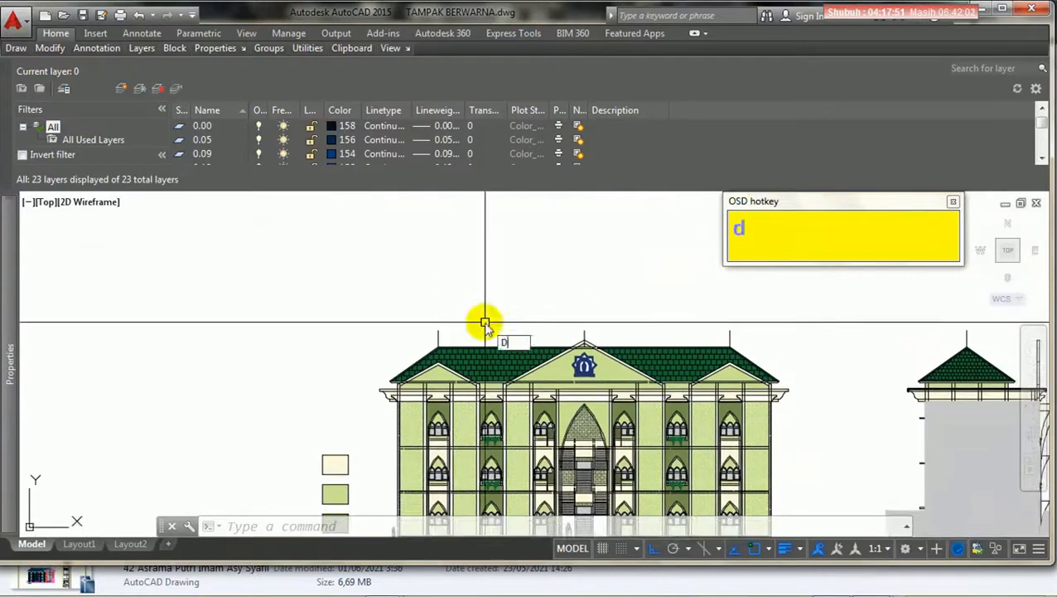
key(Return)
click(680, 257)
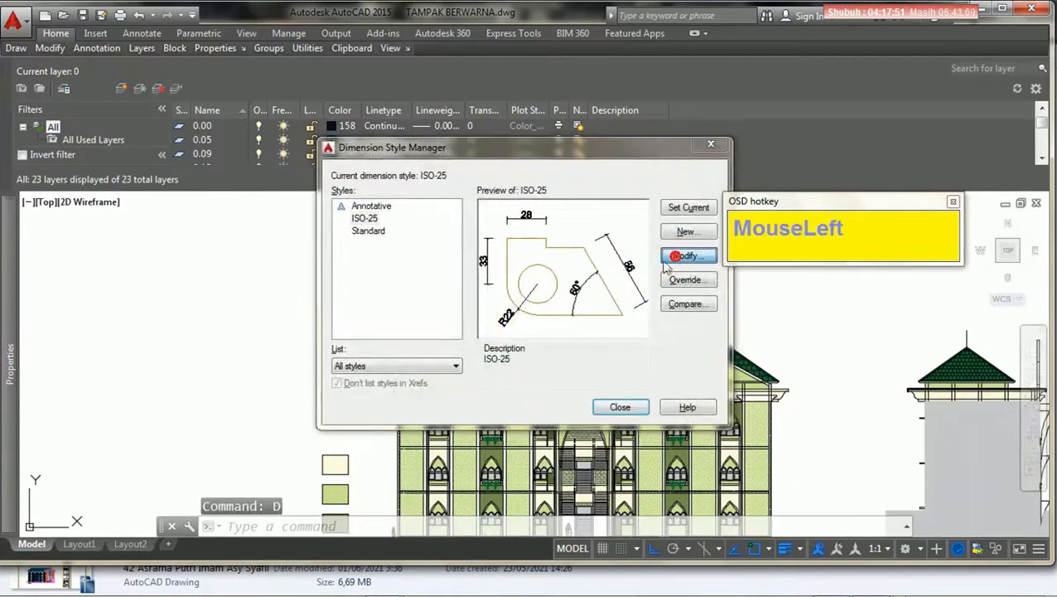
click(468, 105)
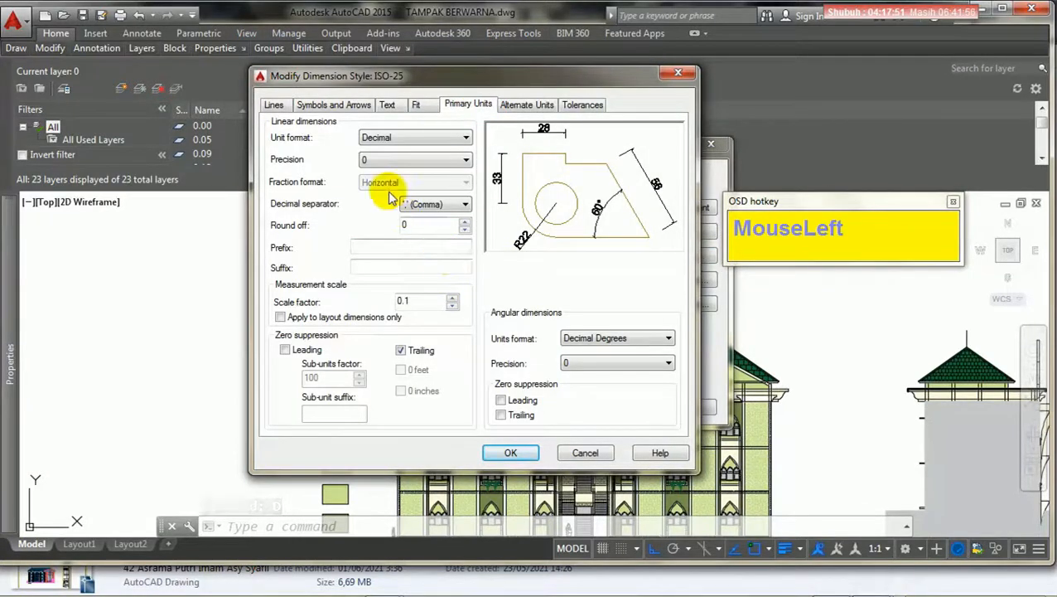
click(424, 161)
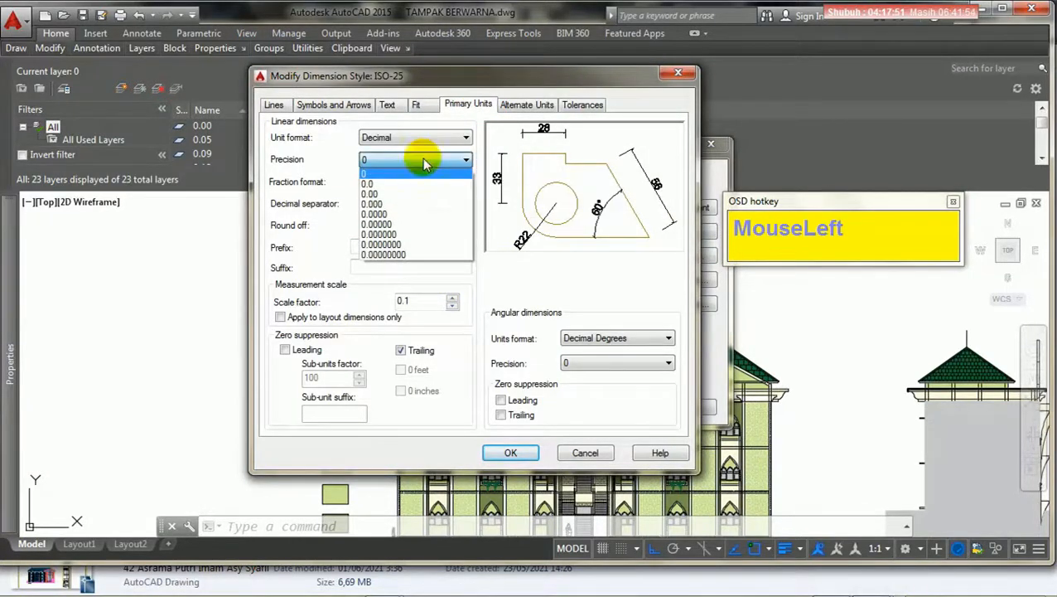
click(386, 183)
click(510, 454)
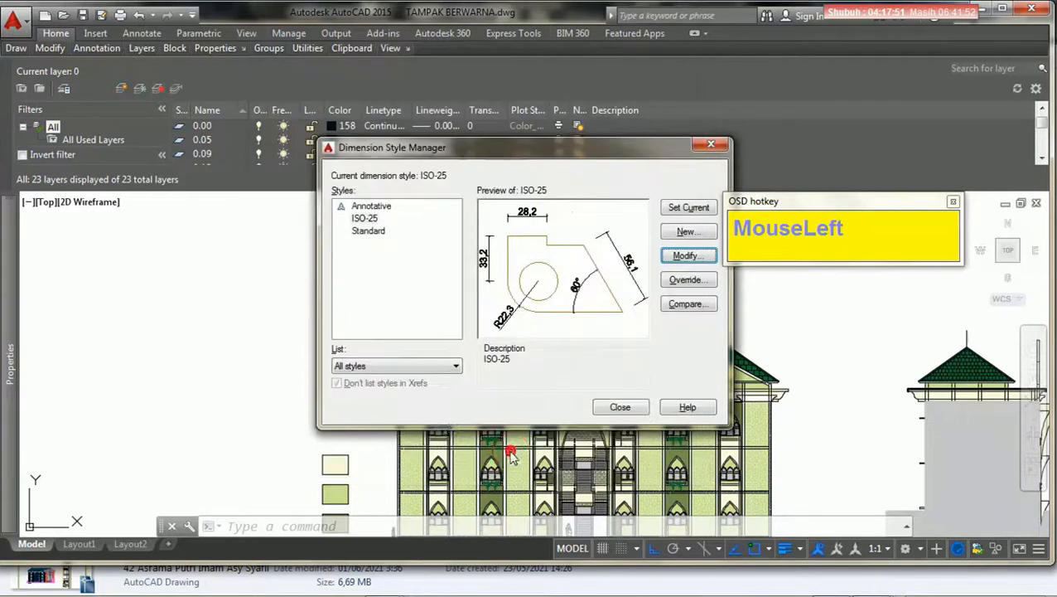
click(618, 407)
Measure the vertical distance between a column's lower corner and the adjacent wall line in the floor plan with a linear dimension.
click(332, 327)
mouse_move(387, 330)
middle_down()
mouse_move(417, 273)
mouse_move(444, 480)
middle_up()
middle_drag(489, 241, 496, 380)
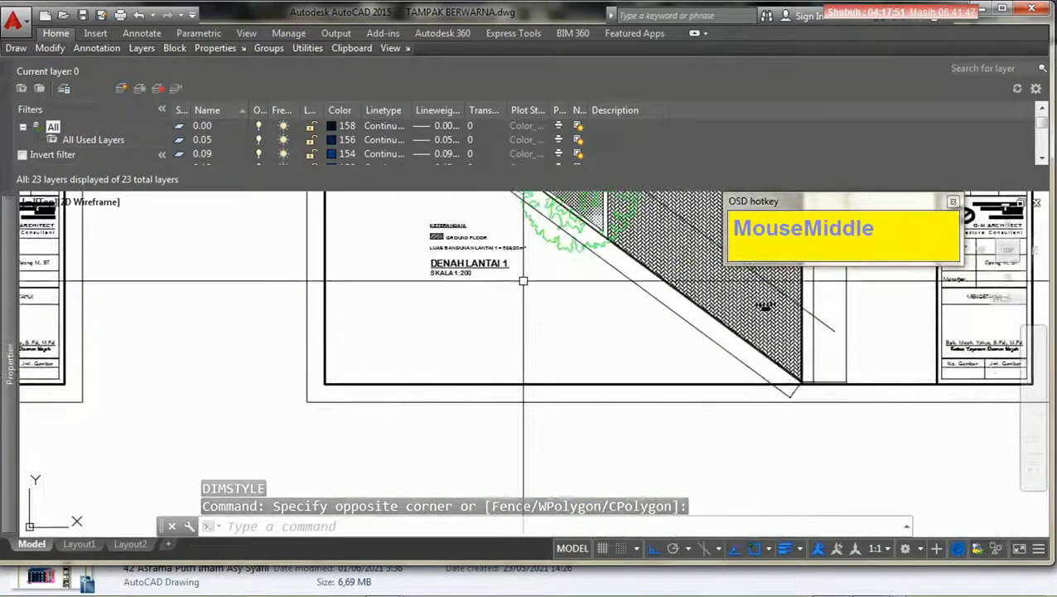
middle_drag(524, 274, 506, 437)
scroll(505, 438, up, 8)
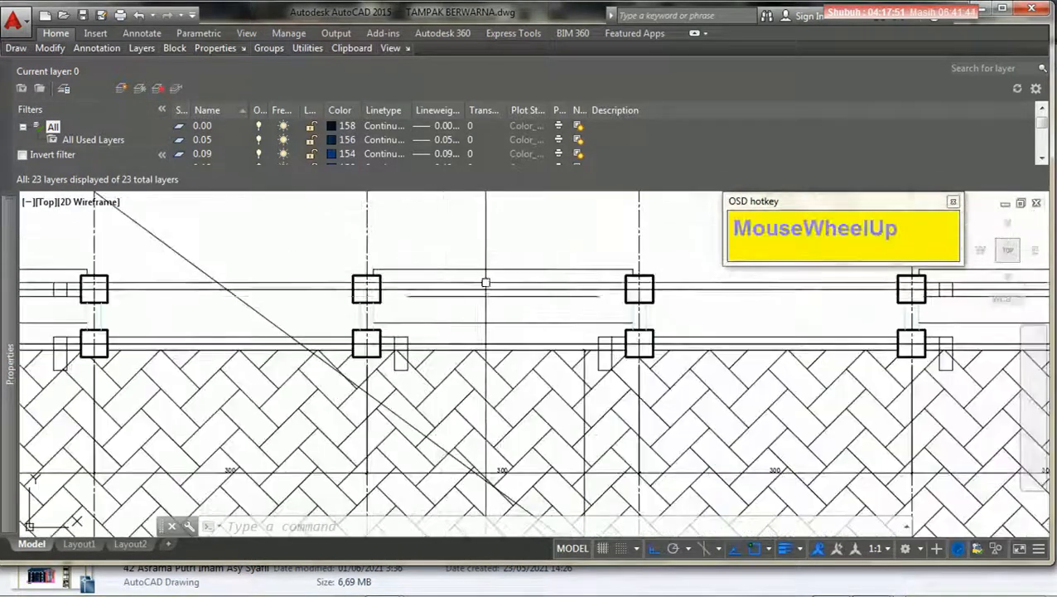
middle_drag(429, 299, 493, 307)
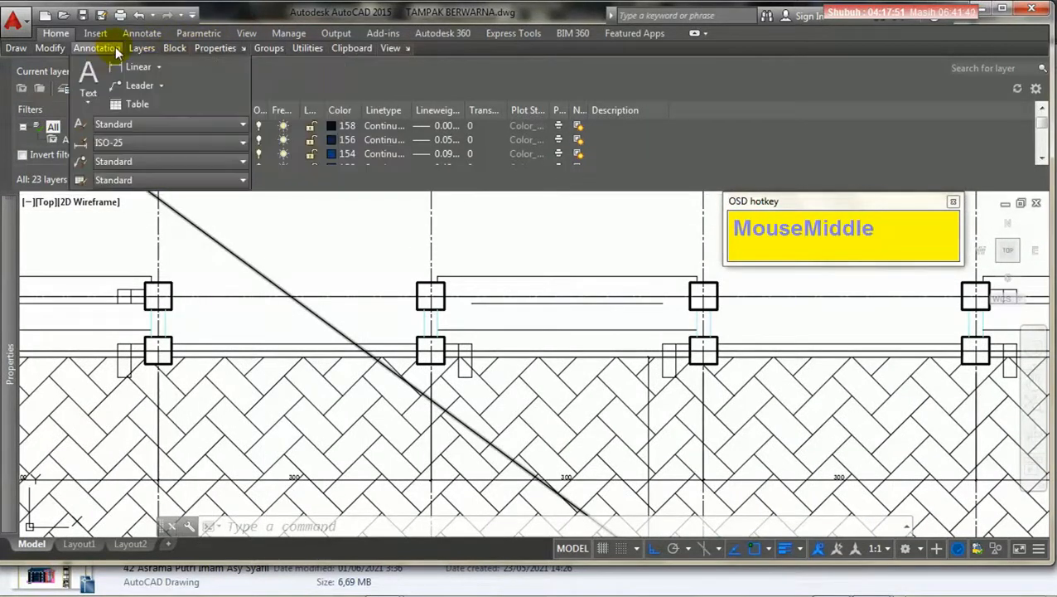
click(120, 67)
scroll(429, 364, up, 5)
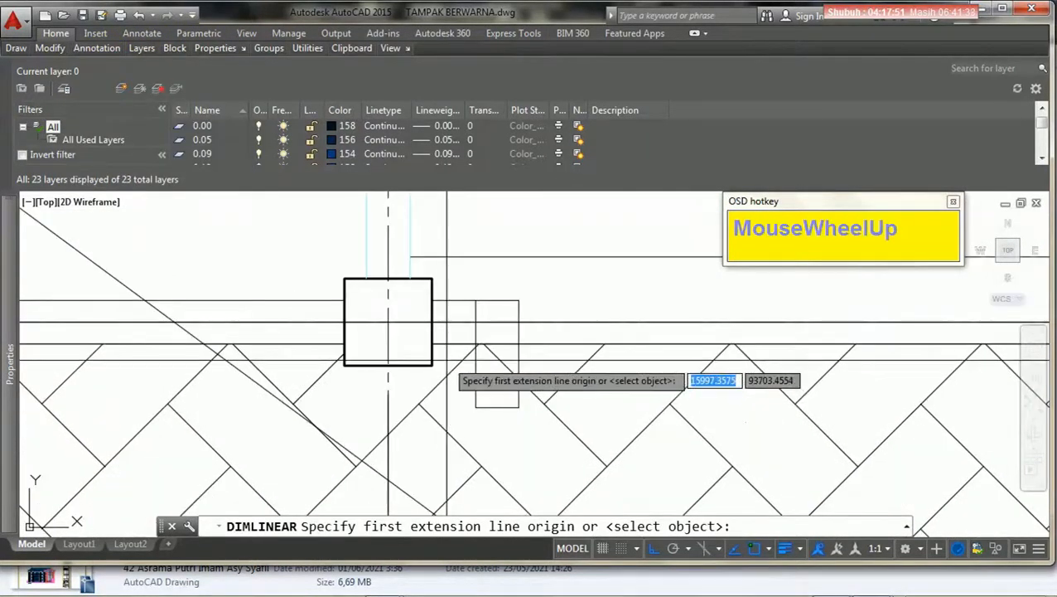
click(428, 365)
key(Escape)
key(Return)
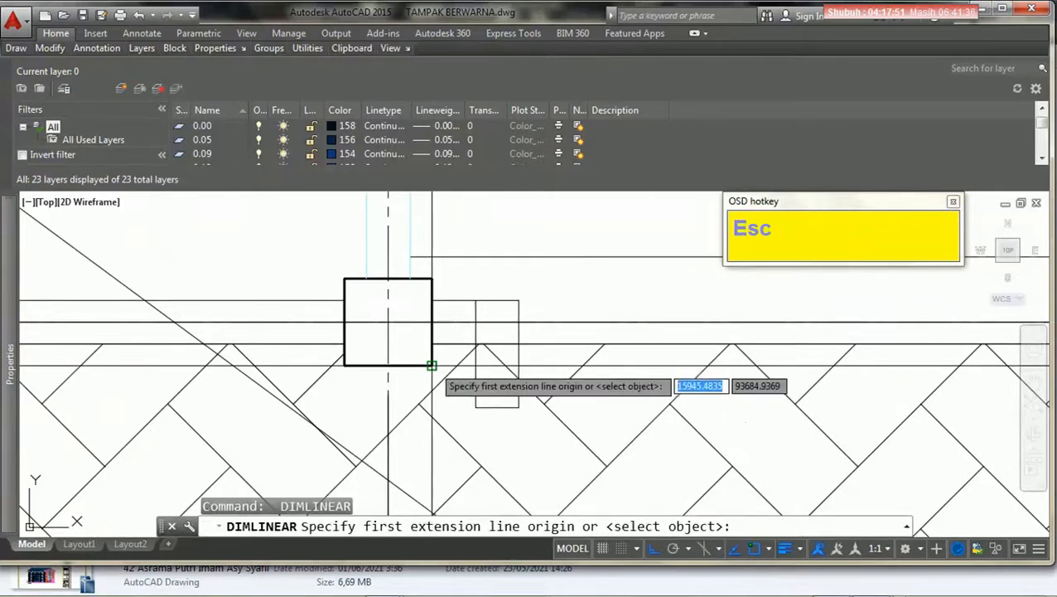
click(431, 364)
click(432, 344)
key(Escape)
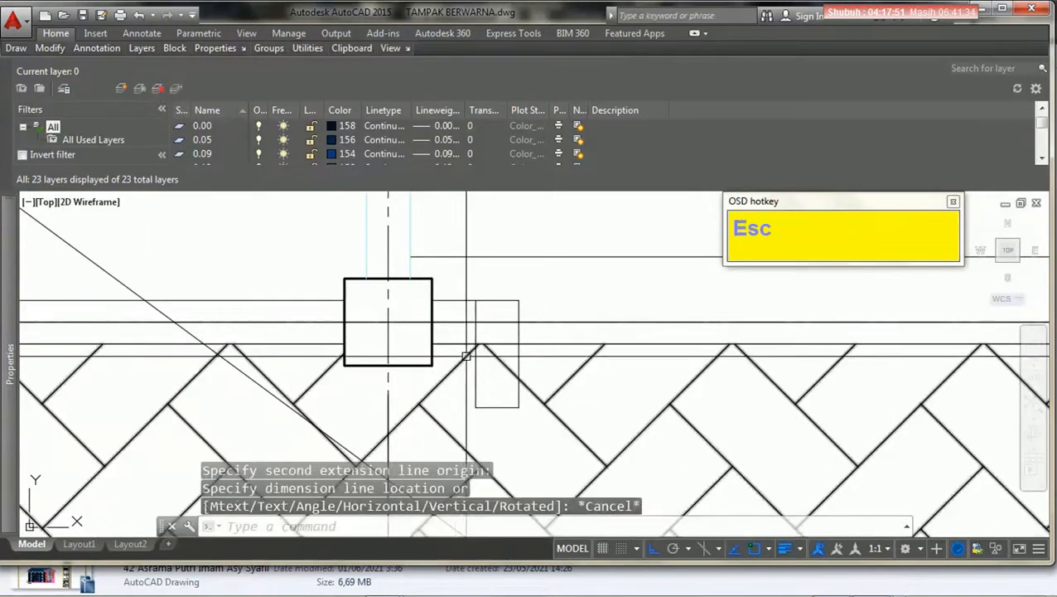
Offset the left edge of the leftmost top-floor window recess 75 units inward as a vertical shadow line.
scroll(459, 317, down, 5)
scroll(458, 317, down, 4)
mouse_move(450, 447)
middle_down()
mouse_move(458, 348)
mouse_move(373, 321)
mouse_move(402, 334)
middle_up()
scroll(459, 348, up, 7)
scroll(458, 348, up, 3)
text(o)
key(space)
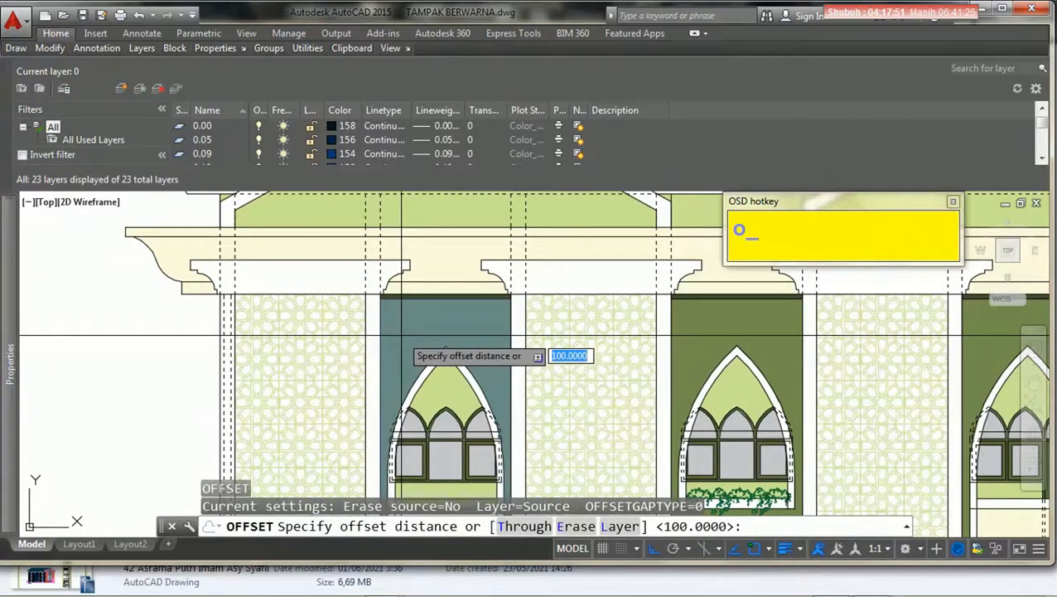
text(75)
key(Return)
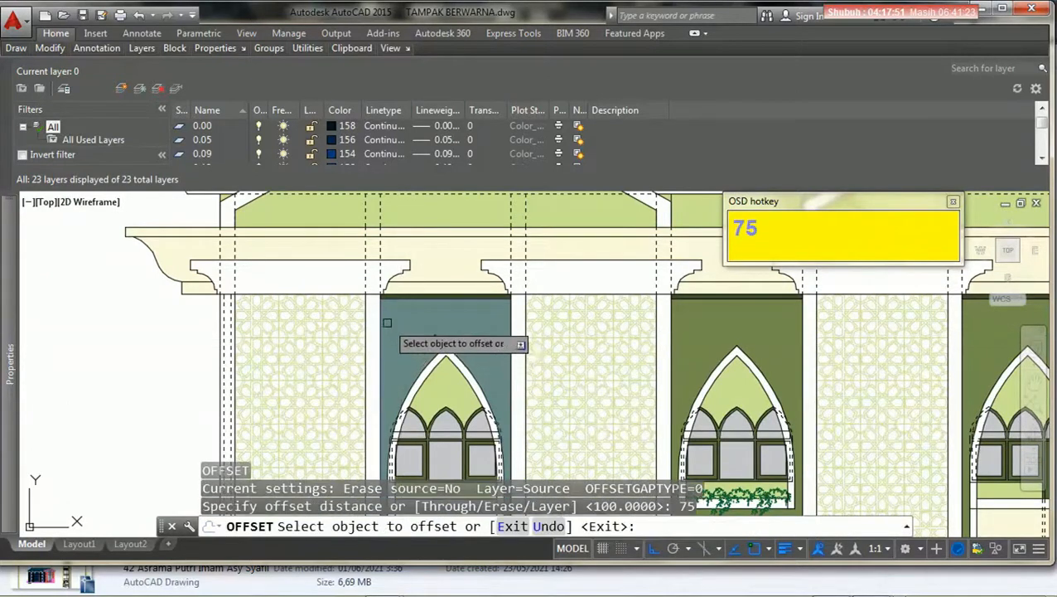
scroll(388, 321, up, 5)
click(363, 305)
click(430, 358)
click(410, 304)
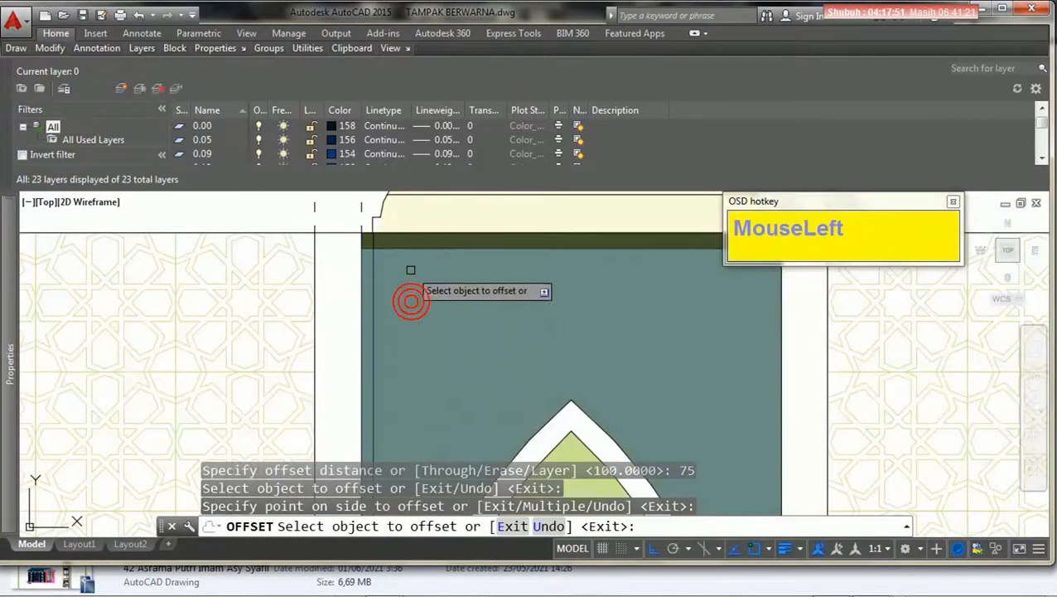
Offset the left edge of the second top-floor window recess 75 units inward.
scroll(428, 300, down, 4)
mouse_move(428, 300)
middle_down()
mouse_move(387, 300)
mouse_move(399, 314)
mouse_move(385, 317)
middle_up()
scroll(470, 273, up, 5)
click(469, 291)
click(531, 349)
click(509, 290)
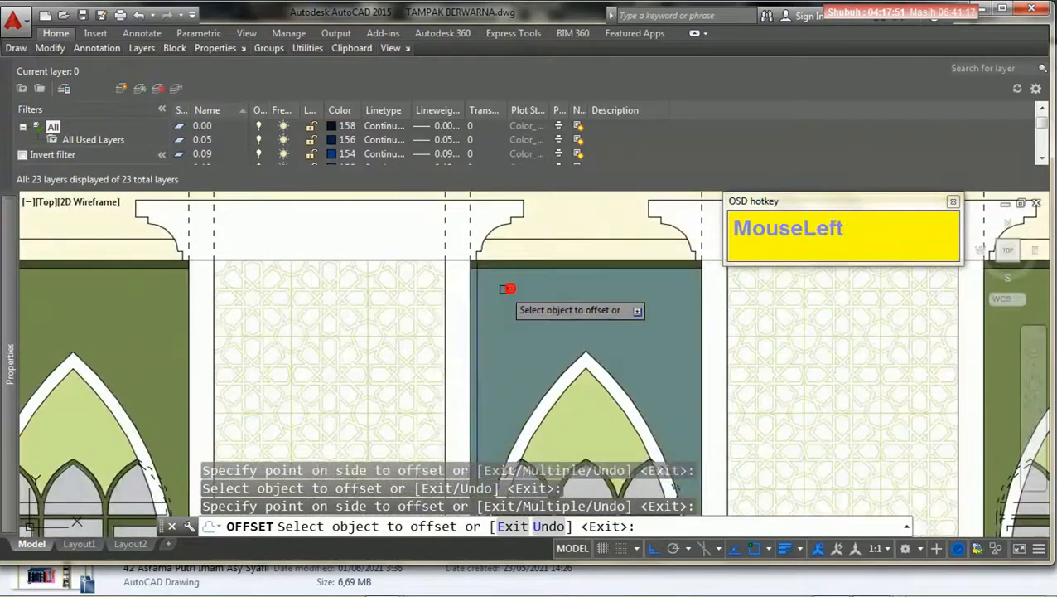
Offset the left edges of the two top-floor recesses flanking the central arch 75 units inward.
scroll(461, 295, down, 3)
middle_drag(620, 304, 435, 318)
scroll(560, 307, up, 5)
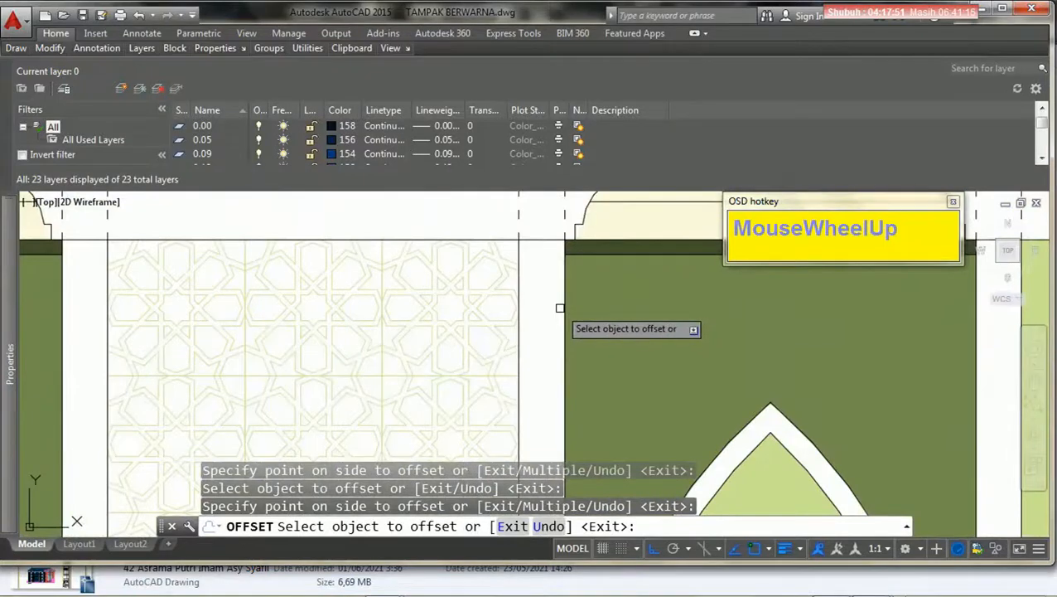
click(560, 308)
scroll(603, 304, down, 4)
middle_drag(485, 313, 531, 316)
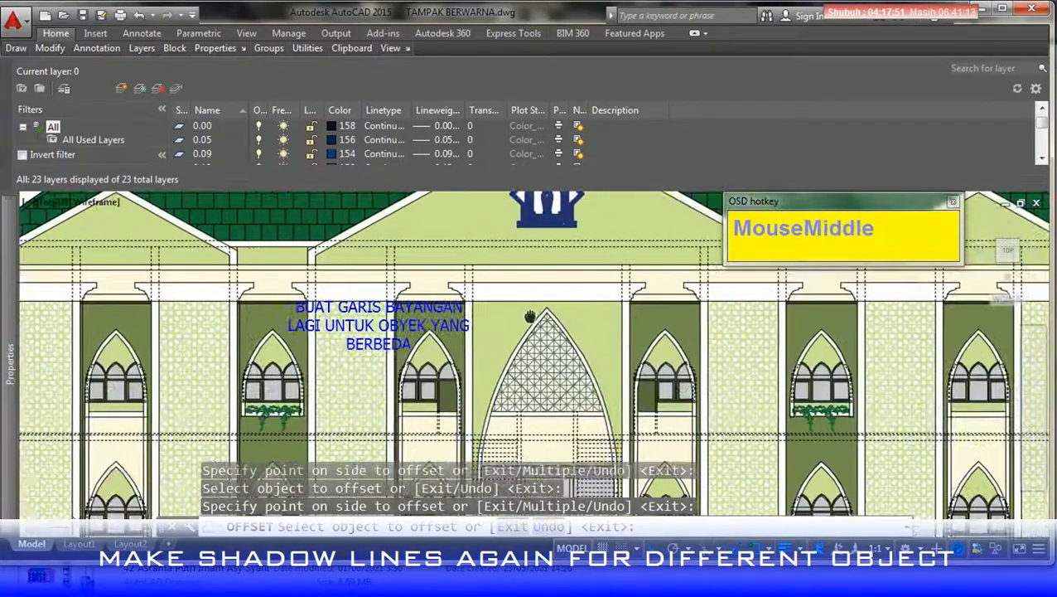
scroll(641, 310, up, 5)
click(577, 303)
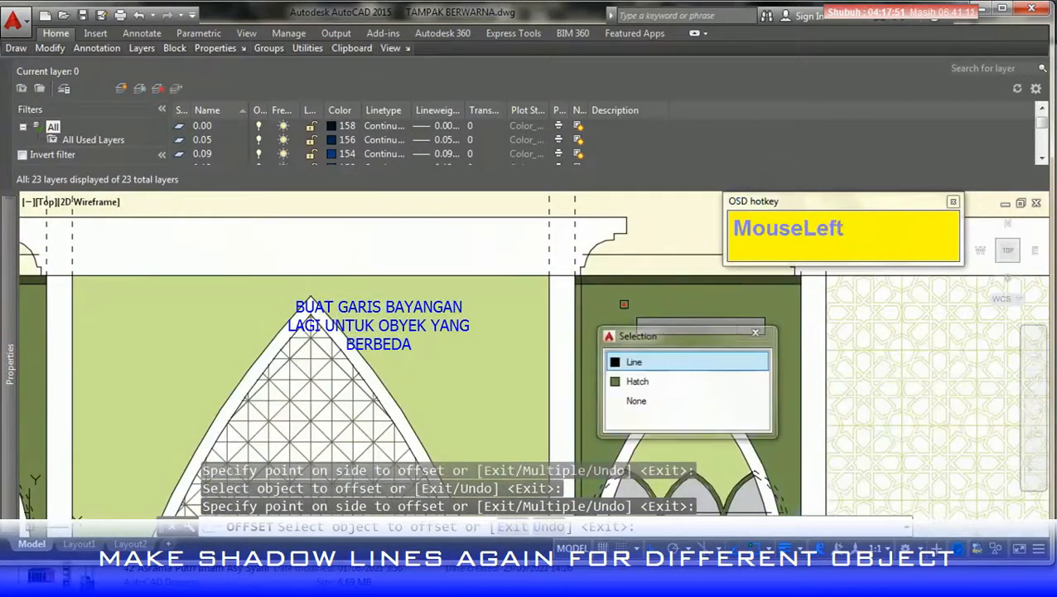
Offset the left edges of the two rightmost top-floor window recesses 75 units inward.
scroll(620, 302, down, 4)
middle_drag(620, 301, 538, 328)
scroll(539, 328, up, 5)
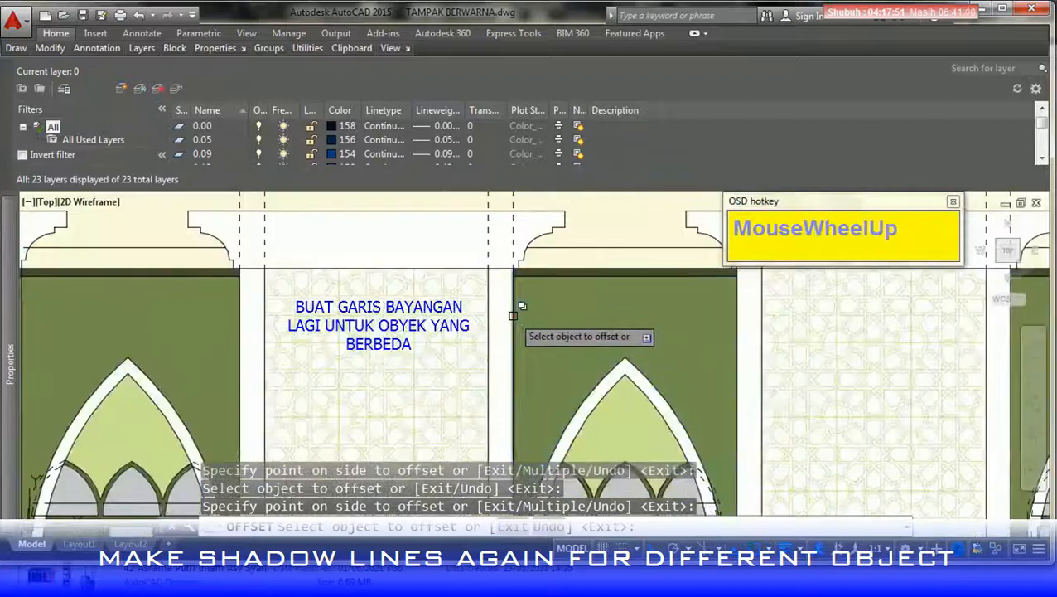
scroll(572, 303, down, 4)
middle_drag(566, 306, 527, 310)
scroll(527, 311, up, 5)
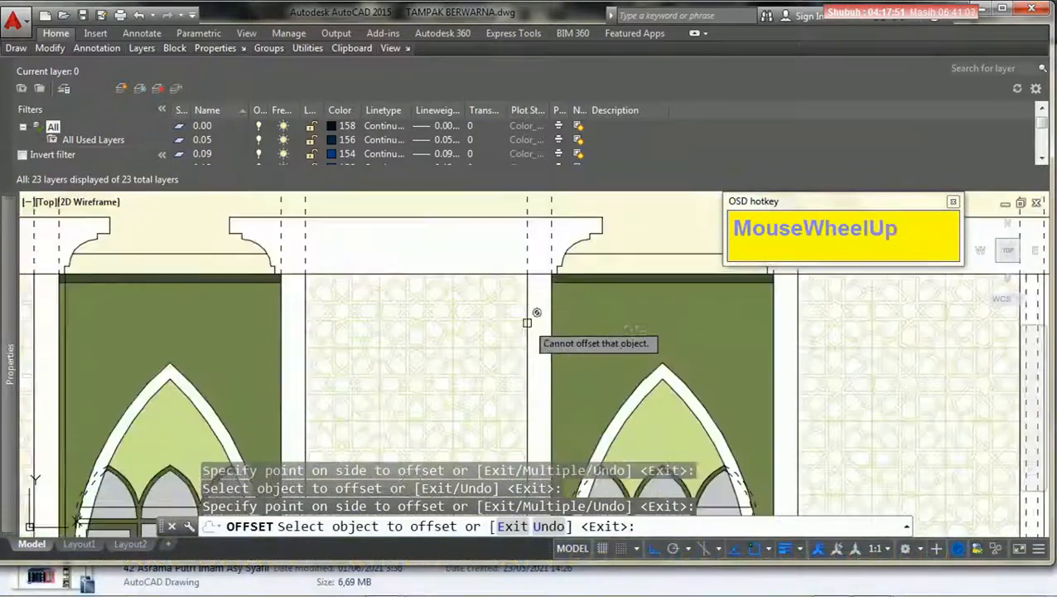
click(553, 321)
scroll(597, 315, down, 4)
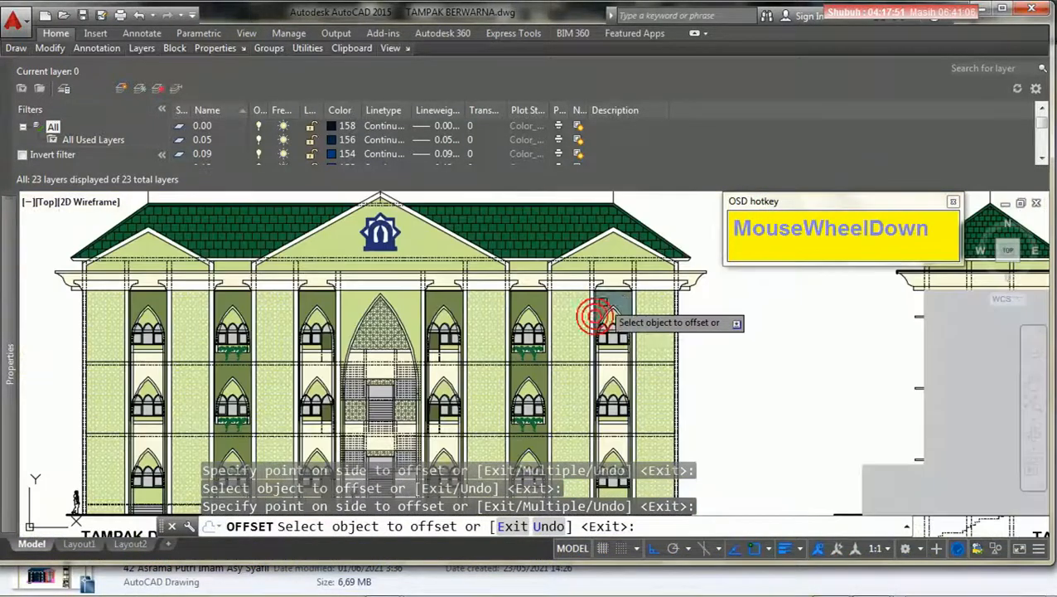
Assign the vertical shadow lines of all six top-floor window recesses to the GRS BAYANG layer.
middle_drag(608, 310, 327, 311)
scroll(324, 309, up, 4)
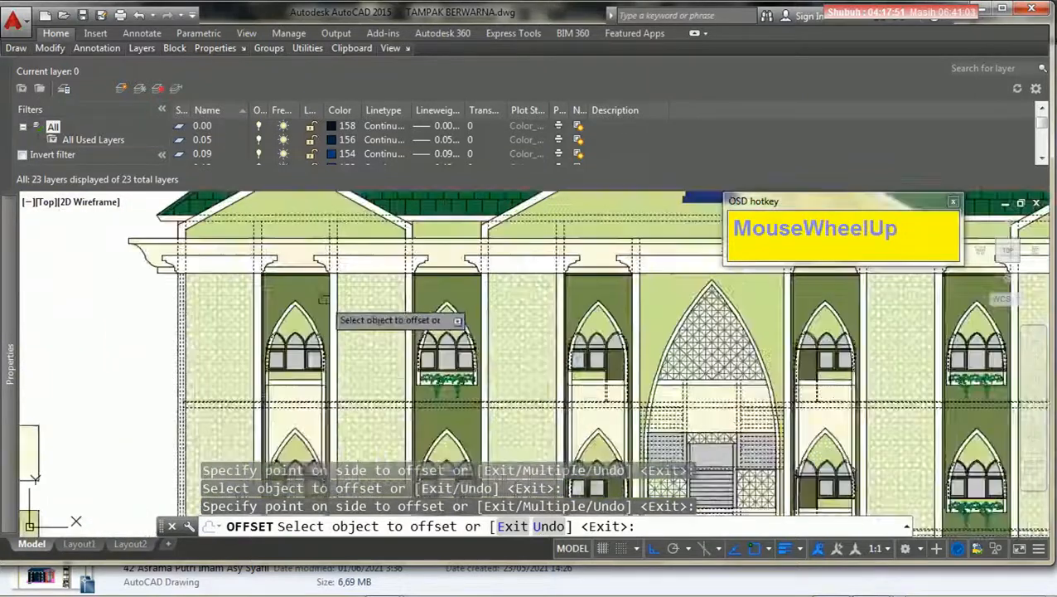
scroll(286, 290, up, 2)
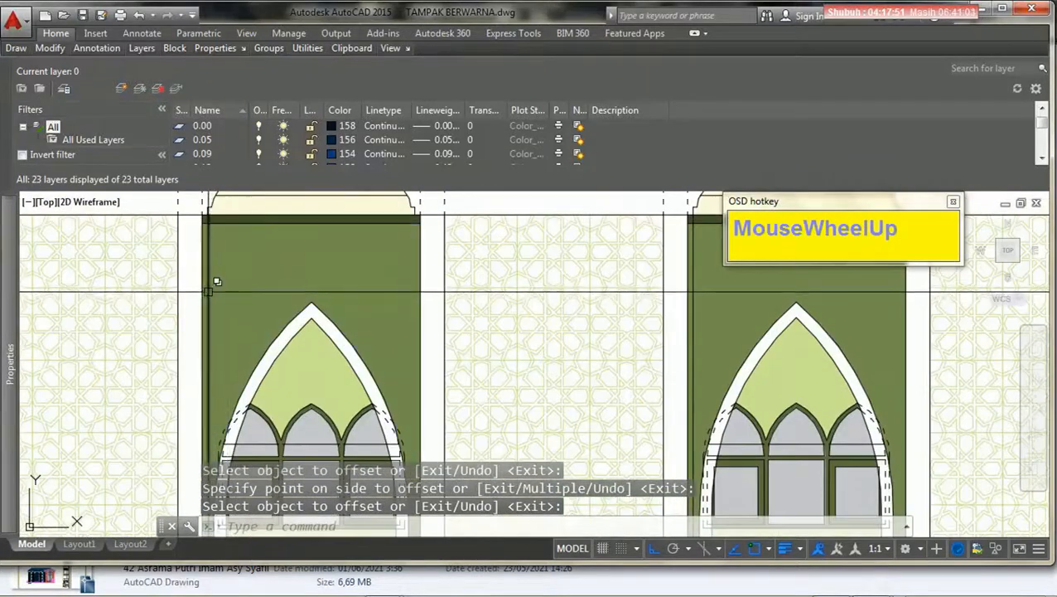
click(271, 255)
scroll(272, 255, down, 3)
scroll(543, 266, up, 3)
click(484, 264)
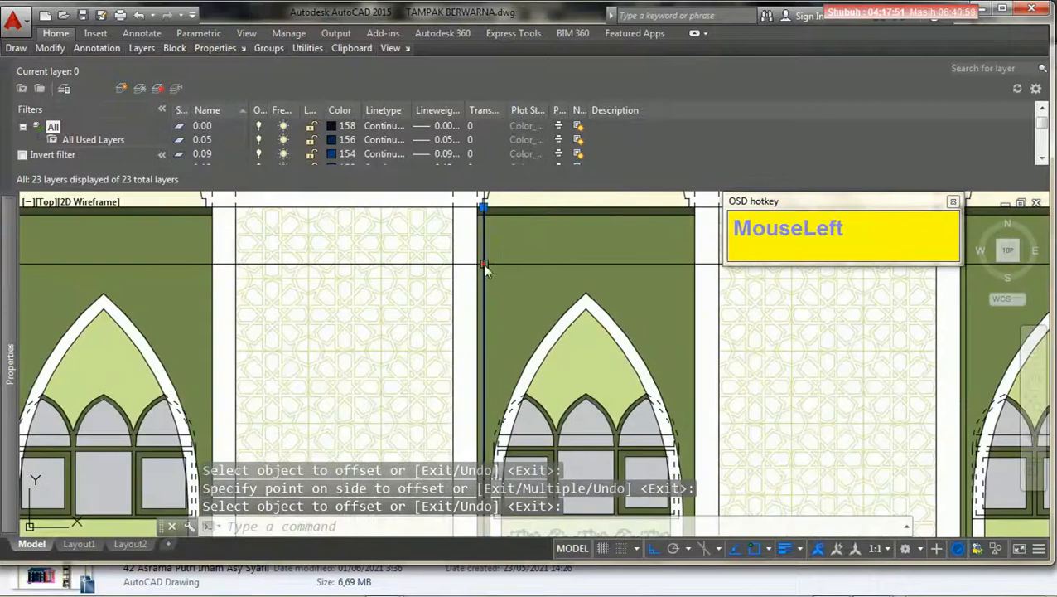
scroll(305, 272, down, 3)
scroll(647, 260, up, 4)
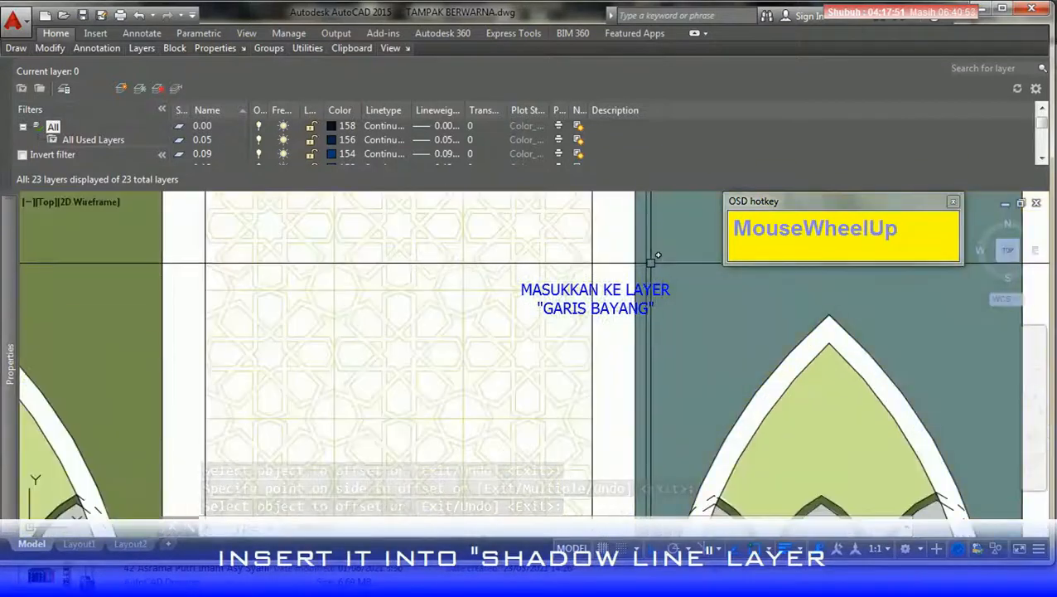
click(647, 261)
scroll(411, 284, down, 5)
middle_drag(566, 301, 370, 313)
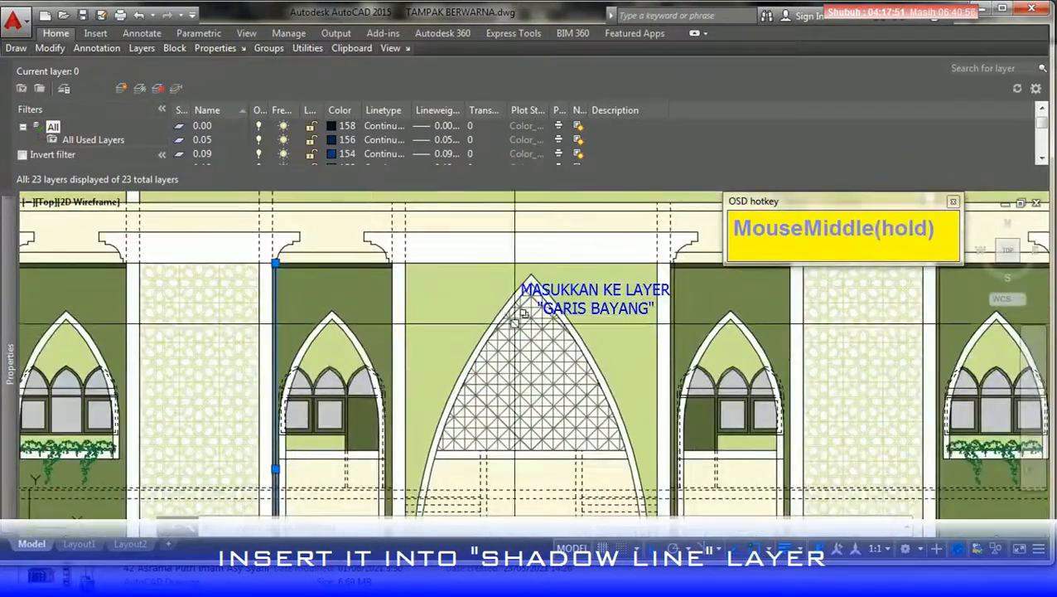
middle_drag(662, 305, 511, 313)
scroll(510, 313, up, 5)
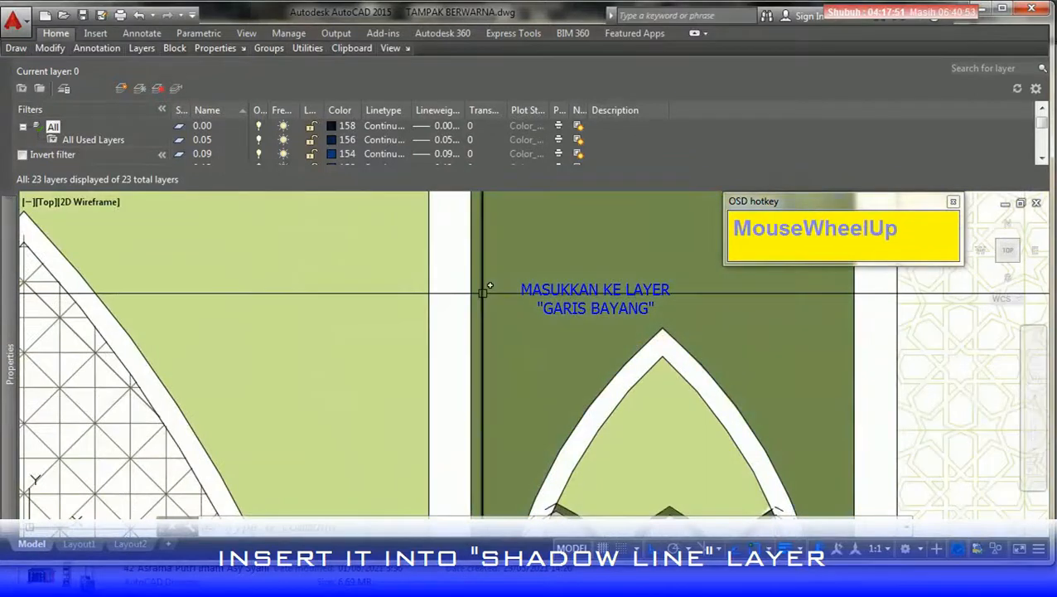
click(482, 293)
scroll(633, 292, down, 4)
scroll(665, 293, up, 4)
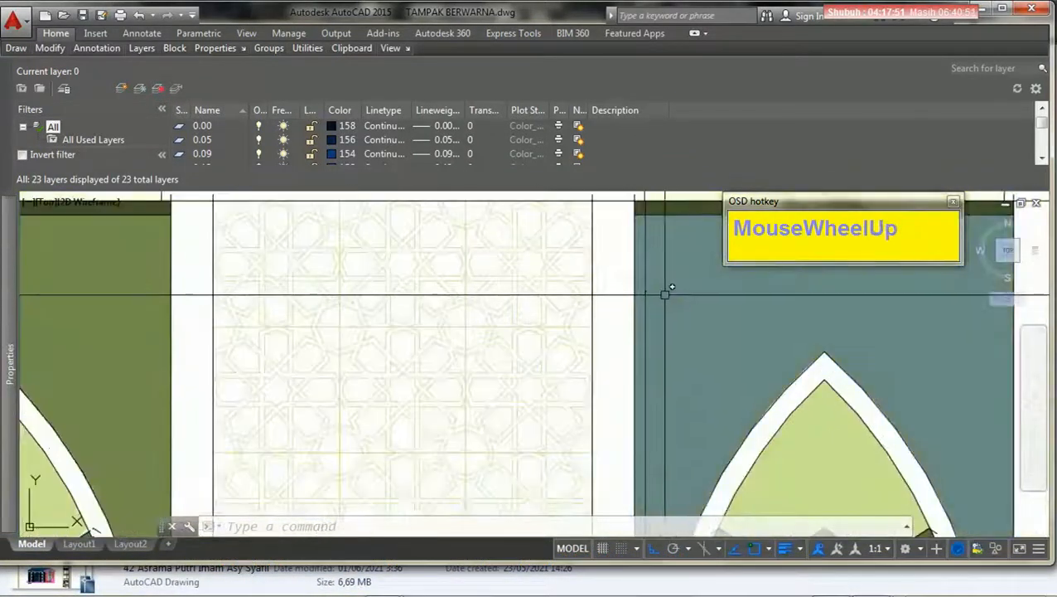
click(647, 291)
scroll(451, 320, down, 5)
middle_drag(737, 321, 486, 340)
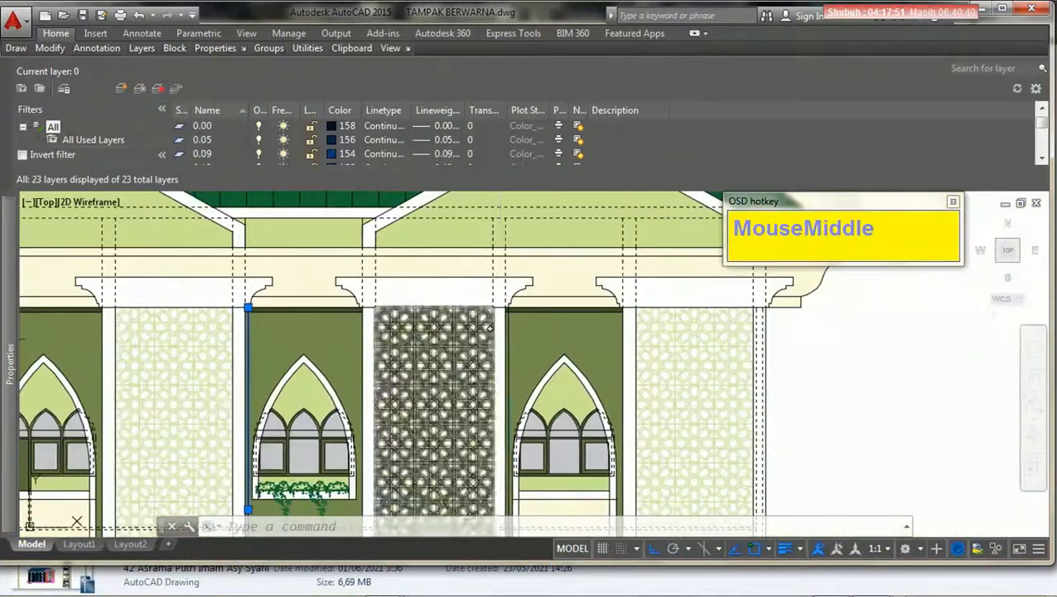
scroll(530, 335, up, 3)
scroll(507, 319, up, 3)
click(507, 330)
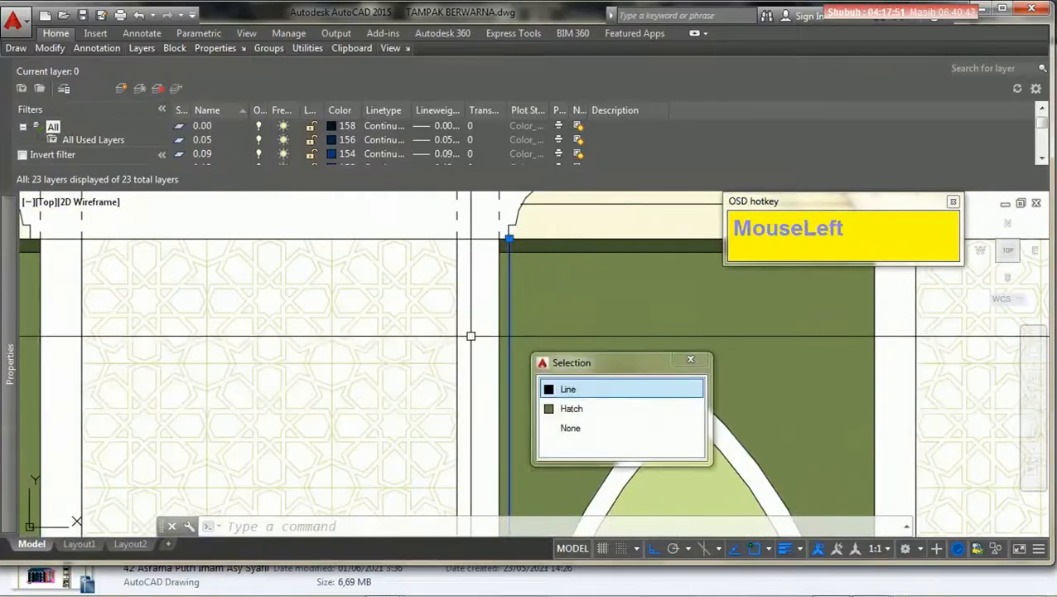
mouse_move(138, 50)
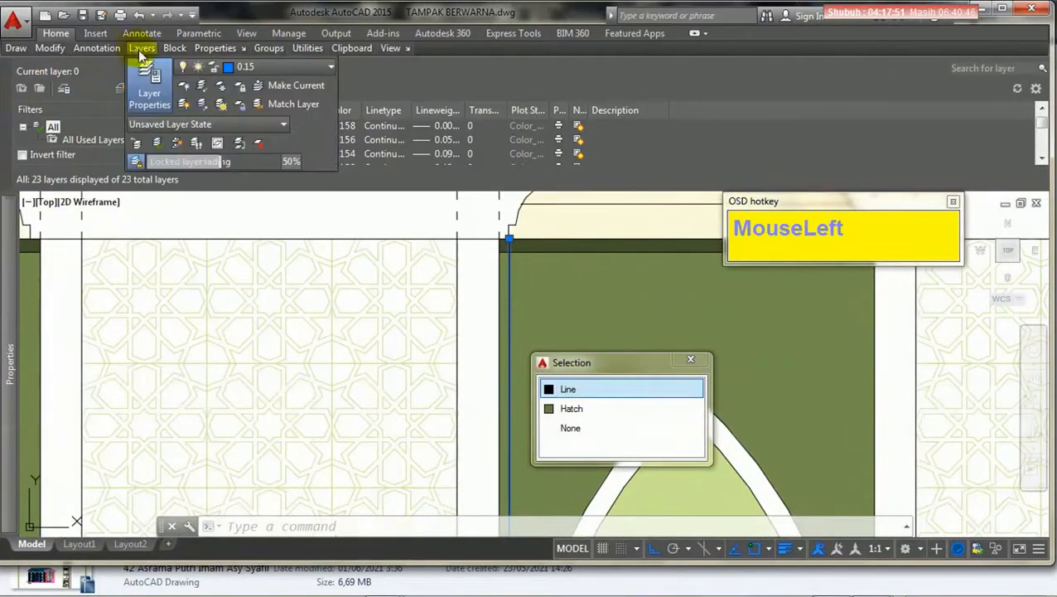
click(260, 66)
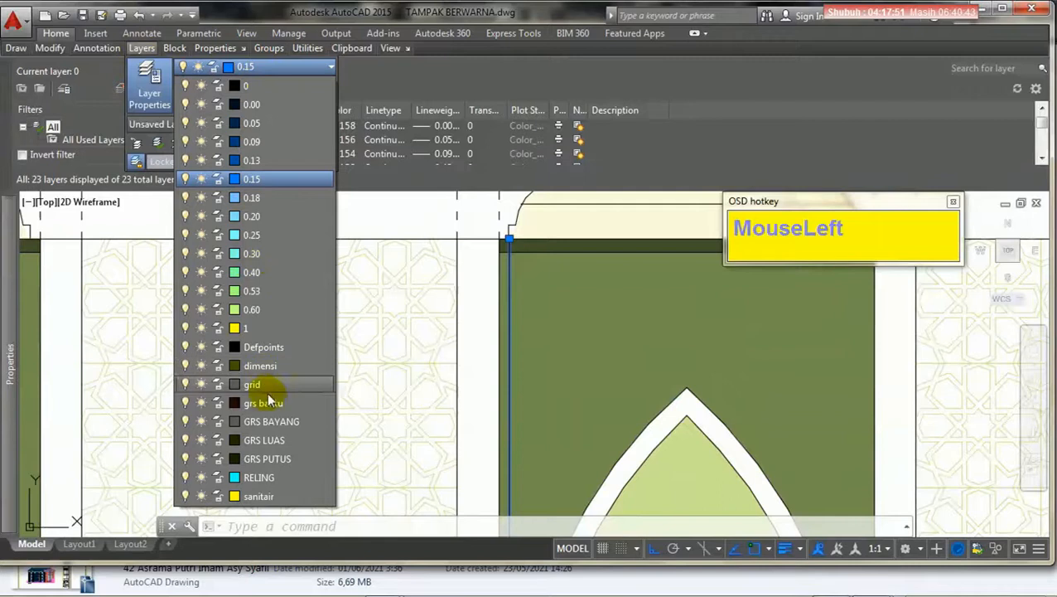
click(268, 421)
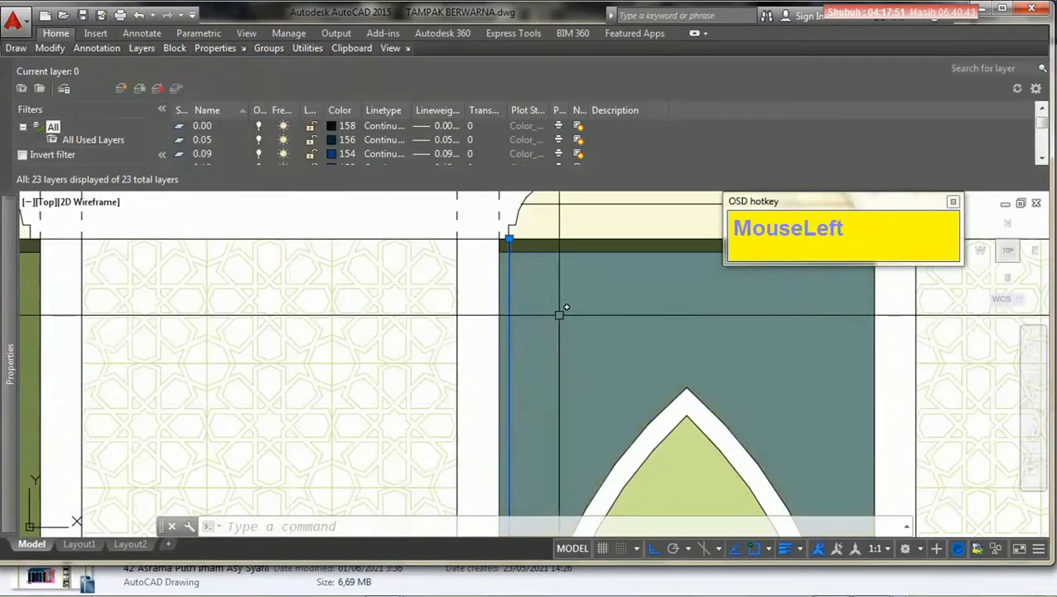
key(Escape)
Try to trim the shadow lines at the upper corner of the window recess, using the vertical shadow line as cutting edge.
scroll(555, 311, down, 3)
mouse_move(555, 311)
middle_down()
mouse_move(274, 312)
mouse_move(637, 320)
middle_up()
scroll(326, 270, up, 8)
middle_drag(327, 269, 369, 311)
text(tr)
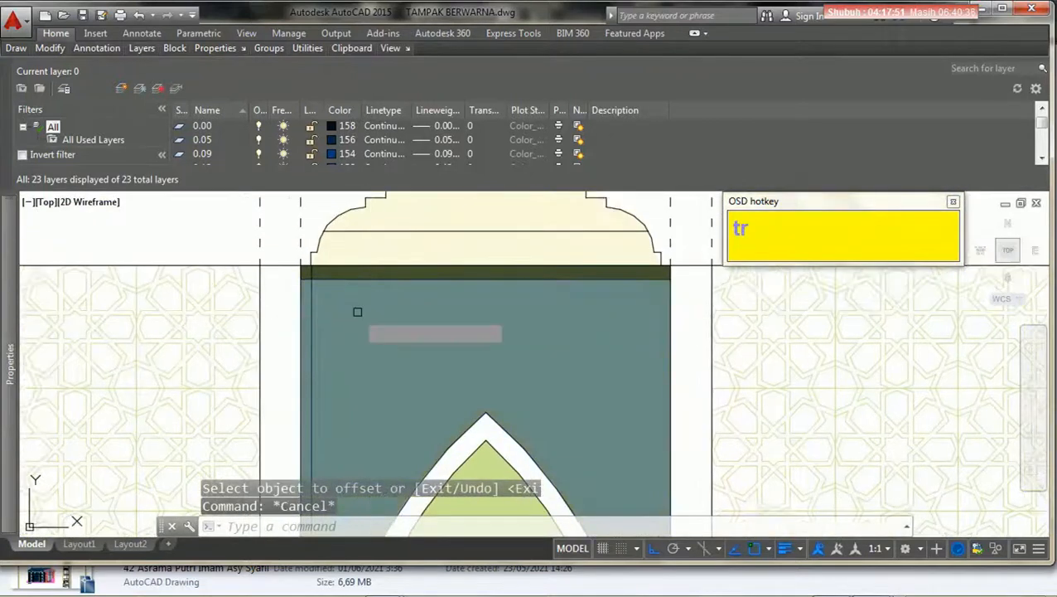
key(Return)
scroll(319, 296, up, 3)
click(299, 284)
scroll(359, 236, down, 3)
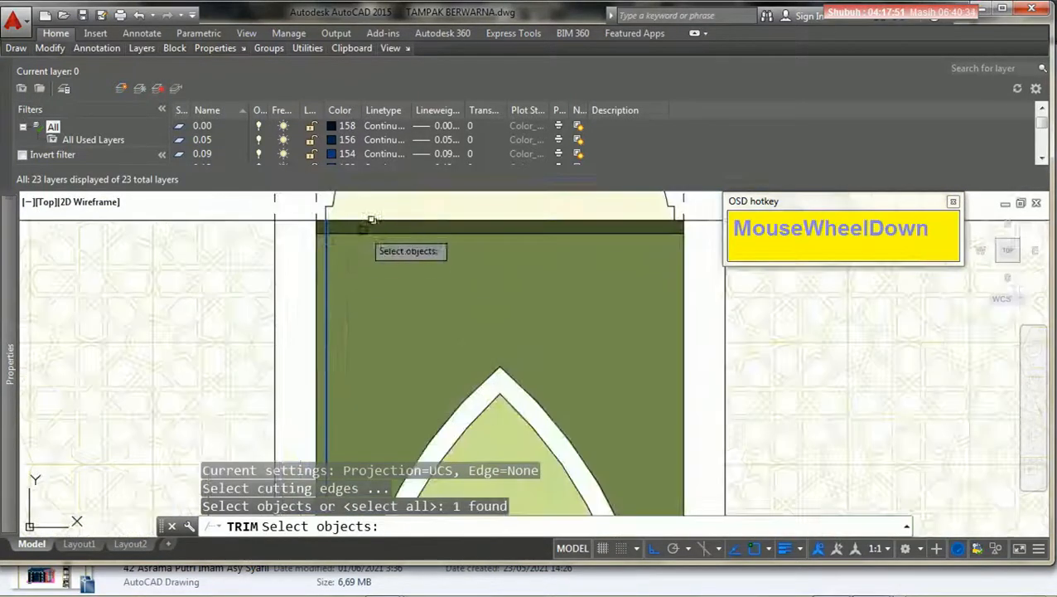
key(Return)
scroll(331, 253, up, 2)
scroll(328, 245, down, 2)
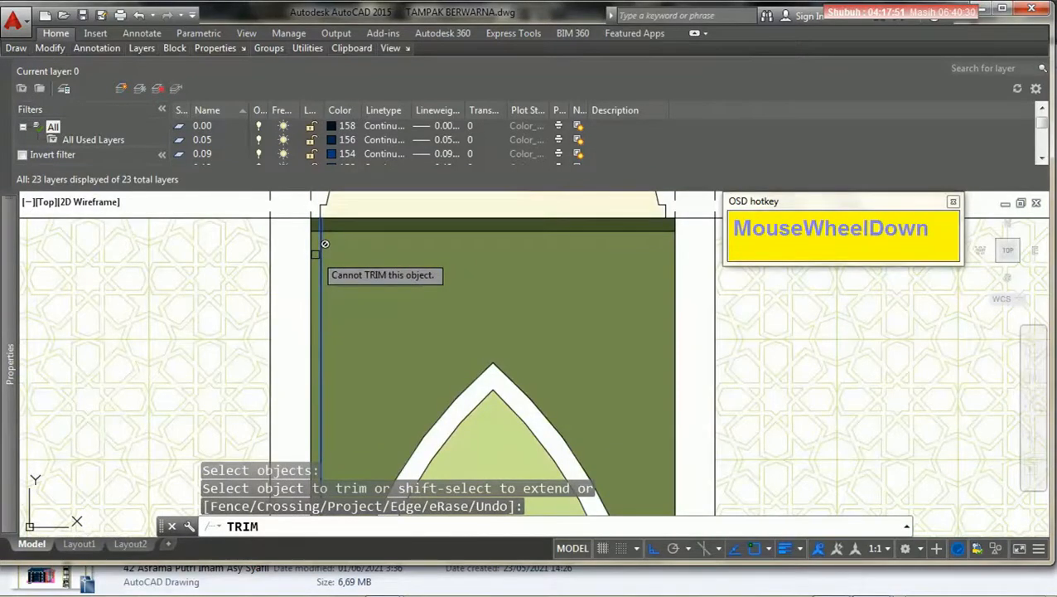
key(Escape)
key(space)
click(322, 247)
key(space)
key(space)
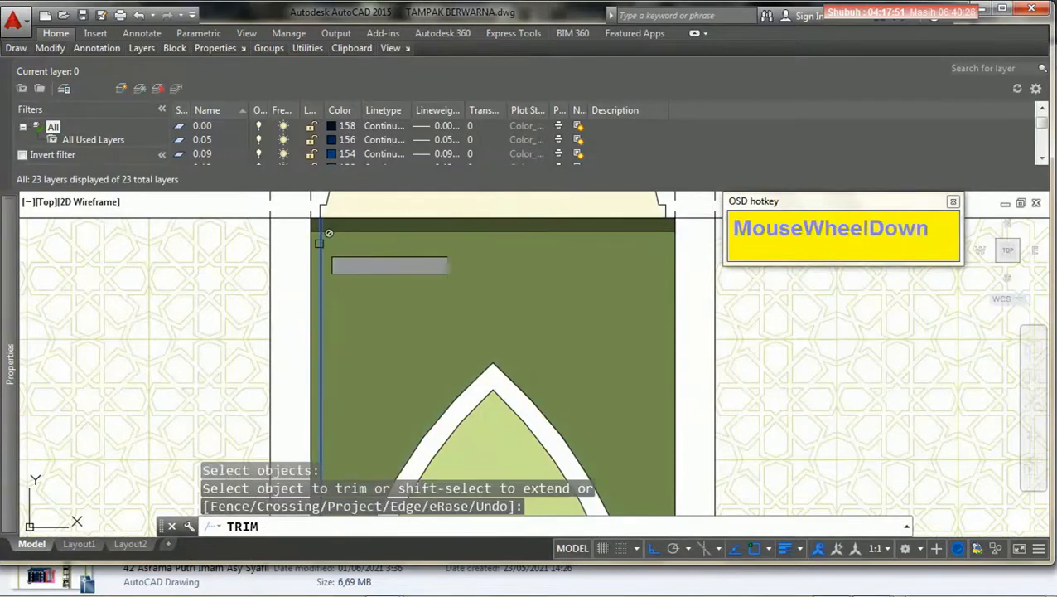
scroll(319, 245, up, 2)
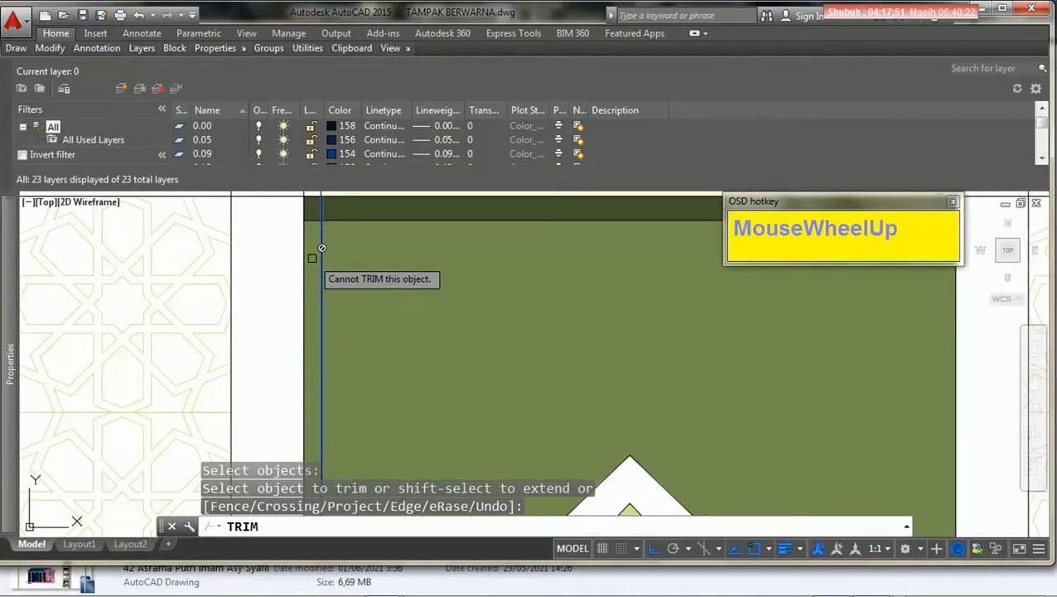
key(Escape)
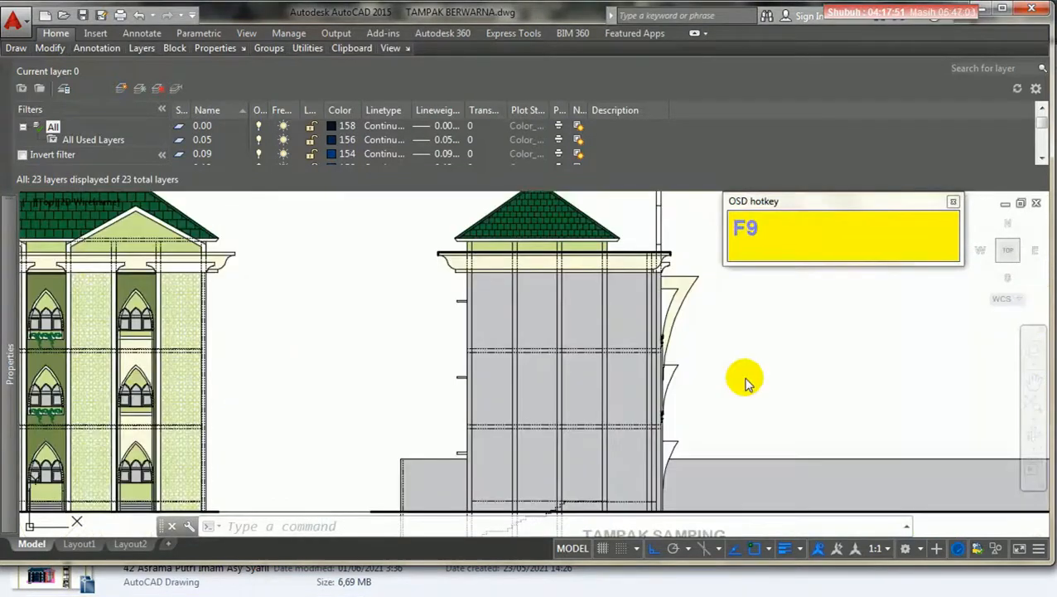
Draw horizontal construction lines through the upper and lower dashed floor lines of the front elevation, extending across the side elevation.
click(746, 377)
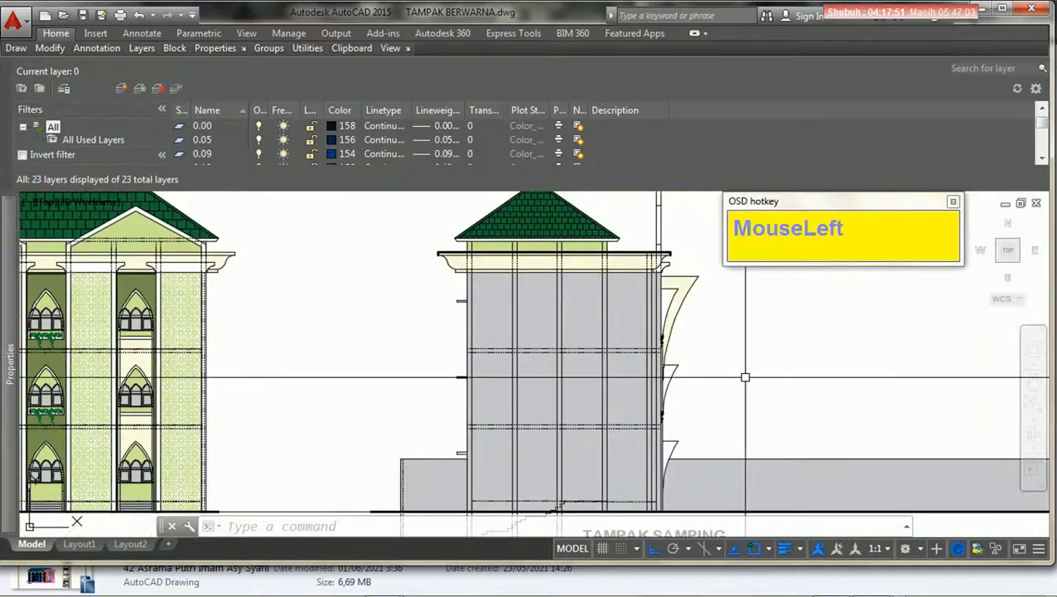
text(xl)
key(Return)
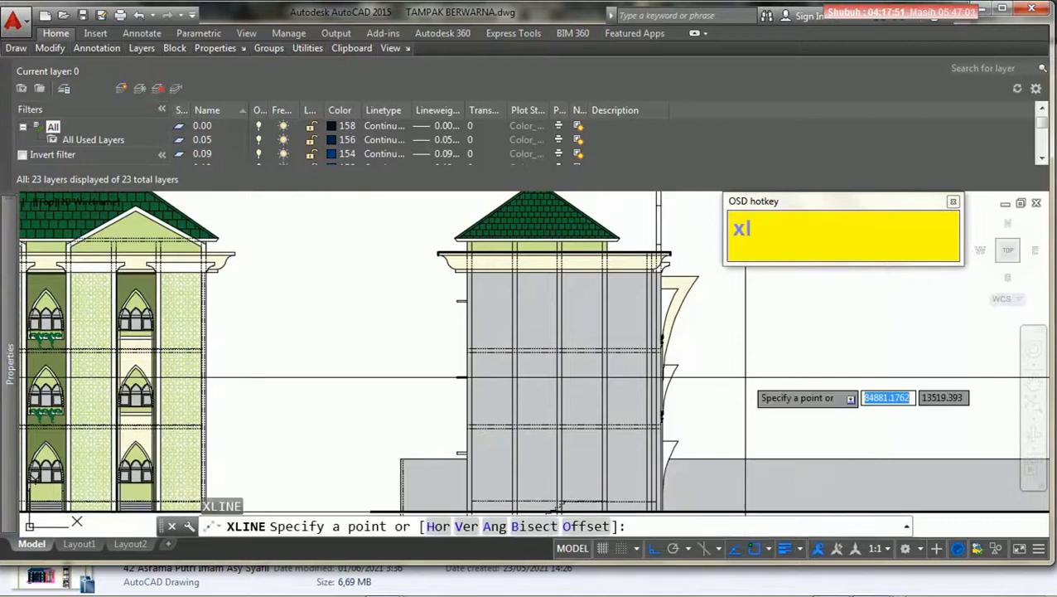
key(Return)
scroll(295, 272, up, 5)
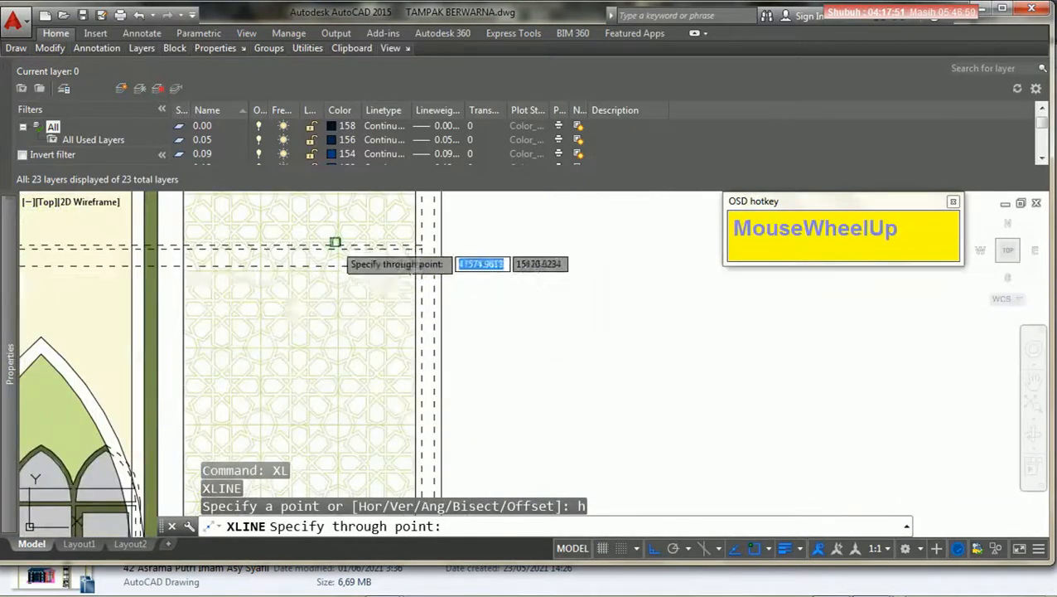
click(387, 286)
scroll(388, 299, down, 5)
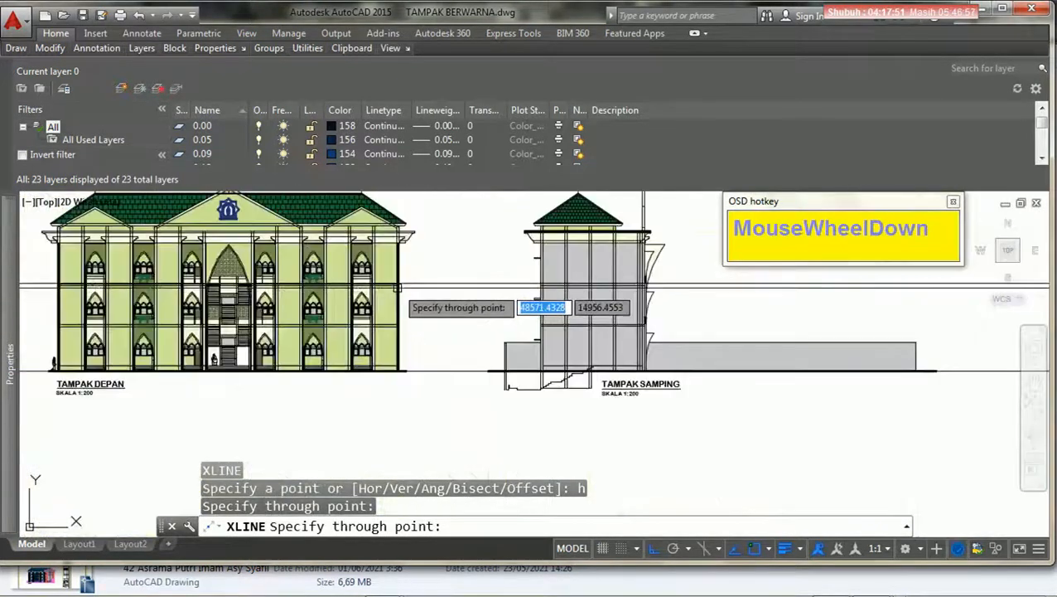
scroll(390, 332, up, 5)
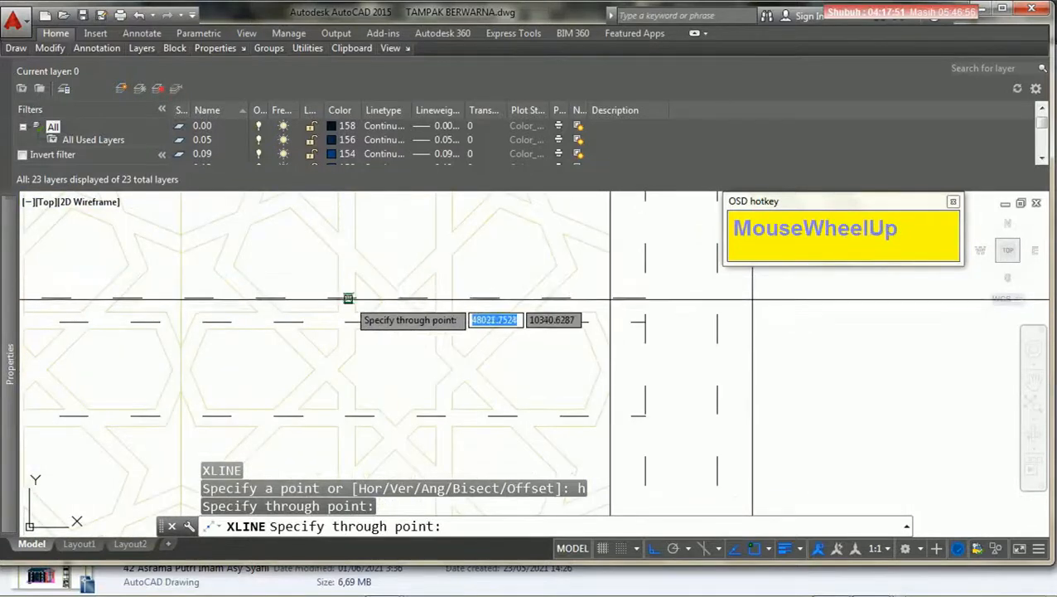
click(347, 299)
scroll(343, 343, down, 2)
scroll(343, 343, down, 5)
key(Return)
Start a Move on the side elevation and select the two dashed floor lines of the lower floor.
middle_drag(566, 363, 244, 393)
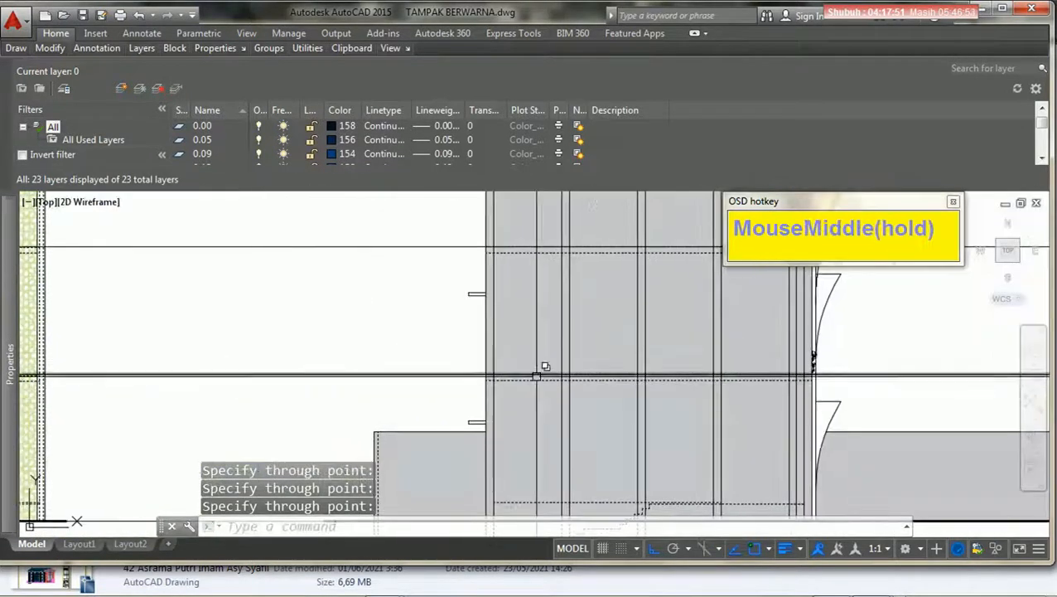
text(m)
key(Return)
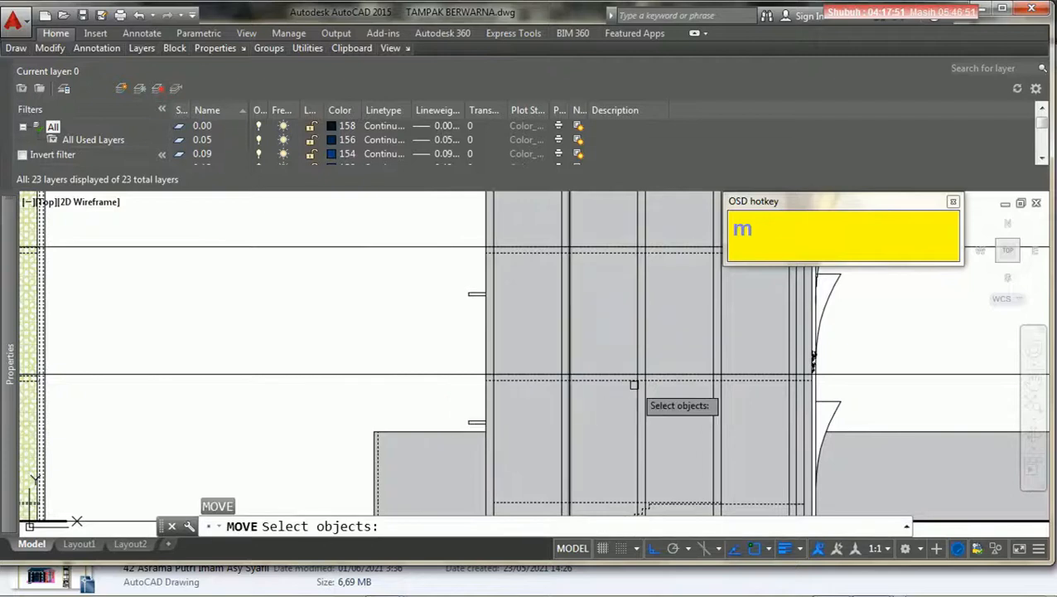
scroll(529, 385, up, 8)
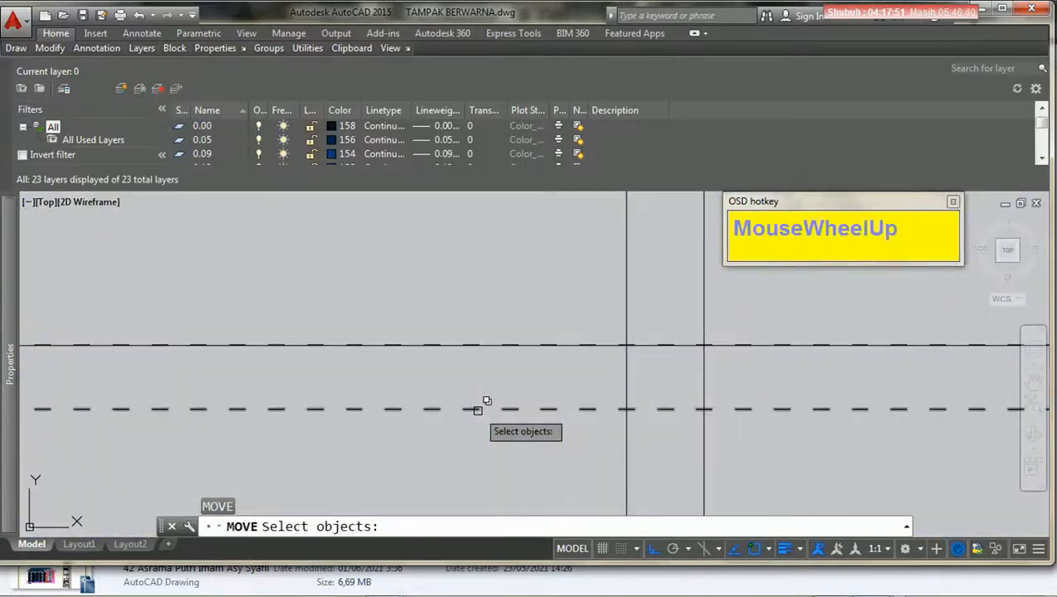
click(478, 410)
scroll(477, 357, up, 6)
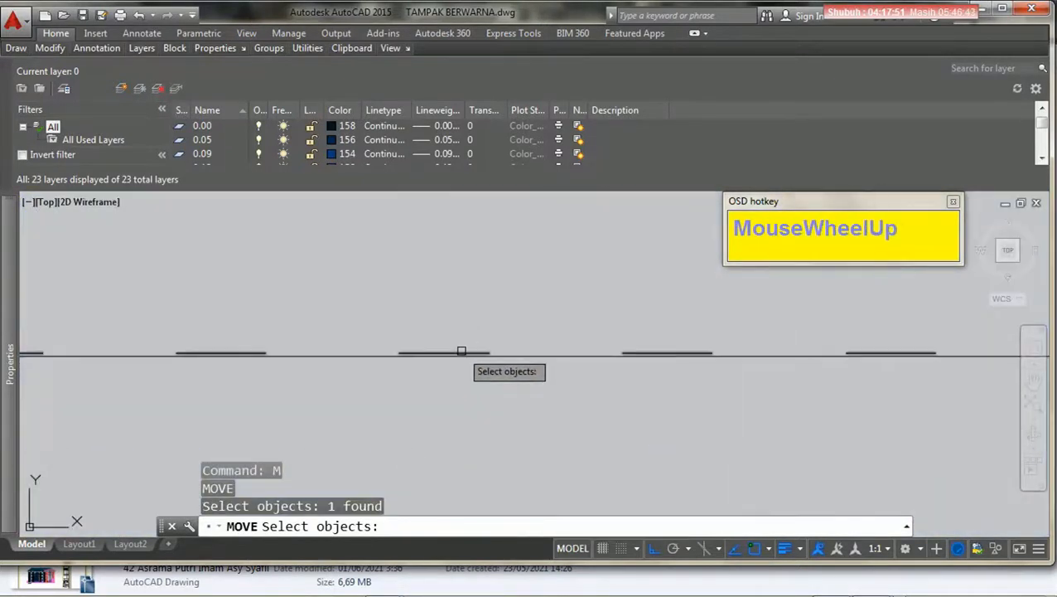
click(462, 354)
scroll(464, 358, down, 5)
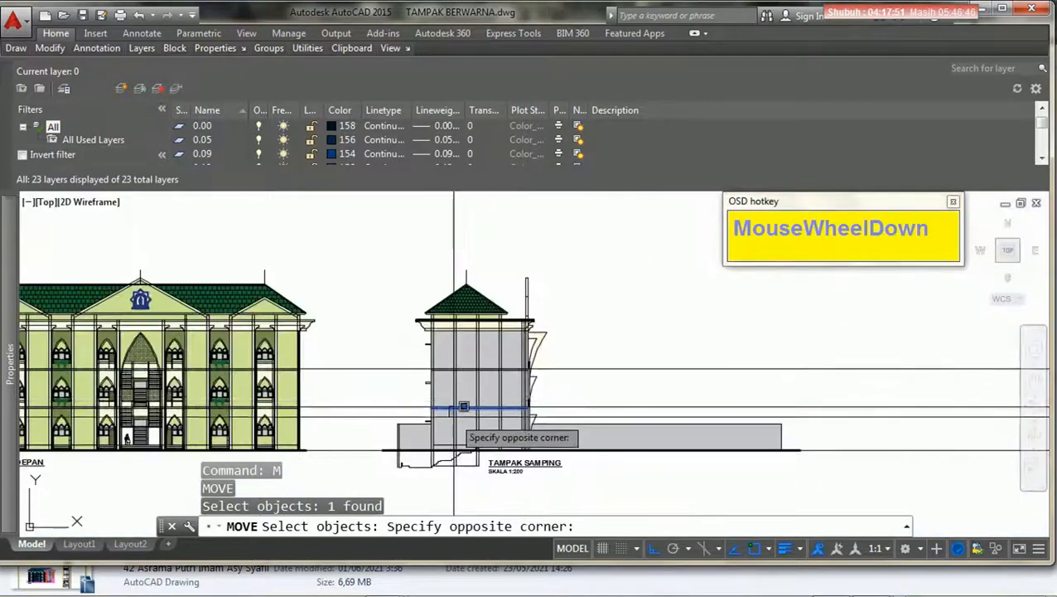
scroll(459, 397, up, 6)
scroll(459, 397, up, 6)
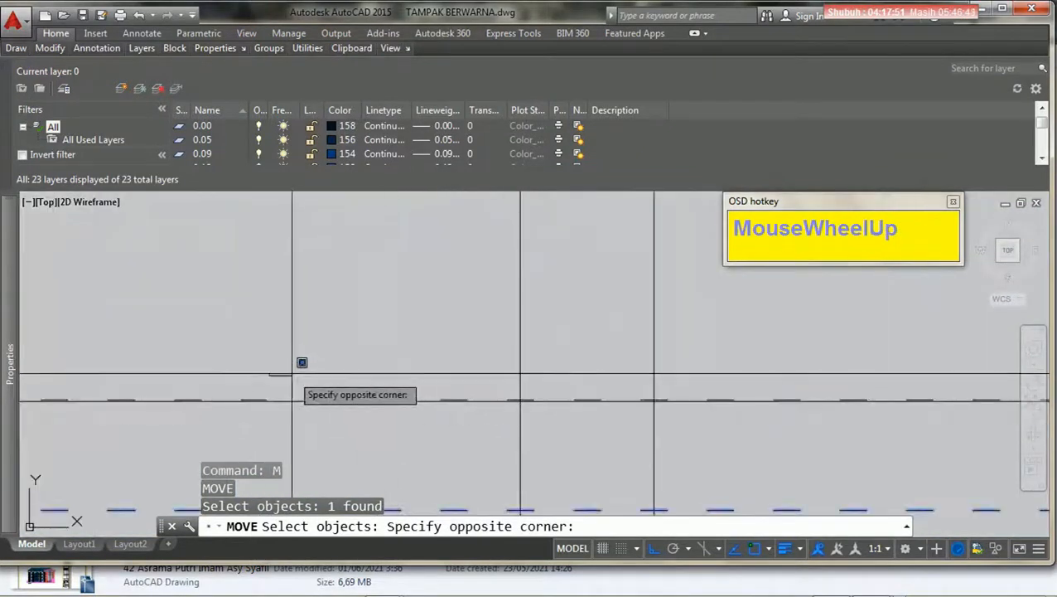
key(Escape)
scroll(441, 384, up, 5)
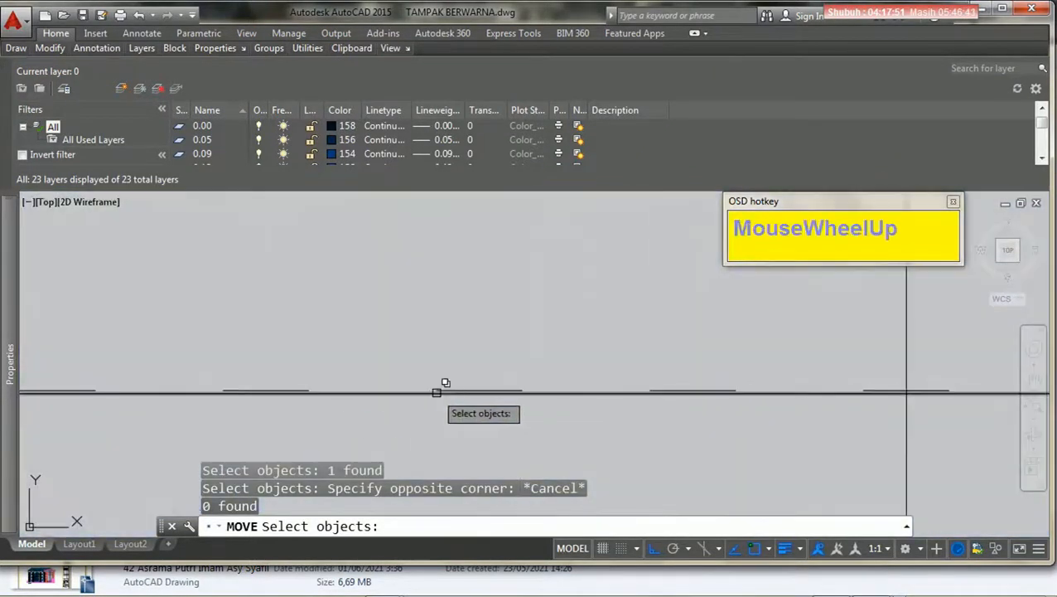
click(449, 388)
scroll(448, 388, down, 14)
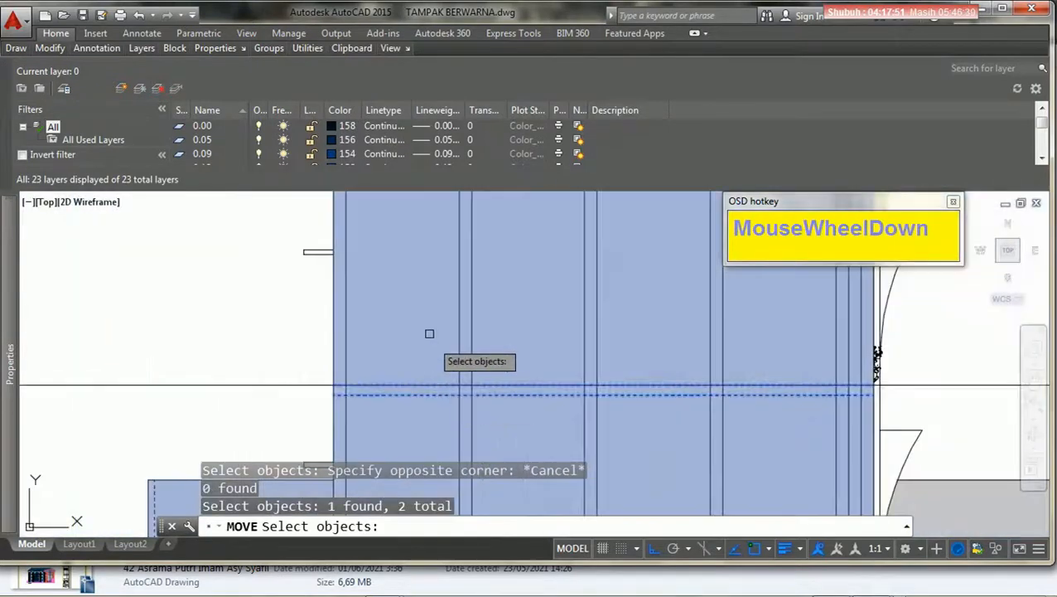
Add the two dashed floor lines of the upper floor to the move selection.
middle_drag(429, 333, 429, 454)
middle_drag(405, 313, 329, 348)
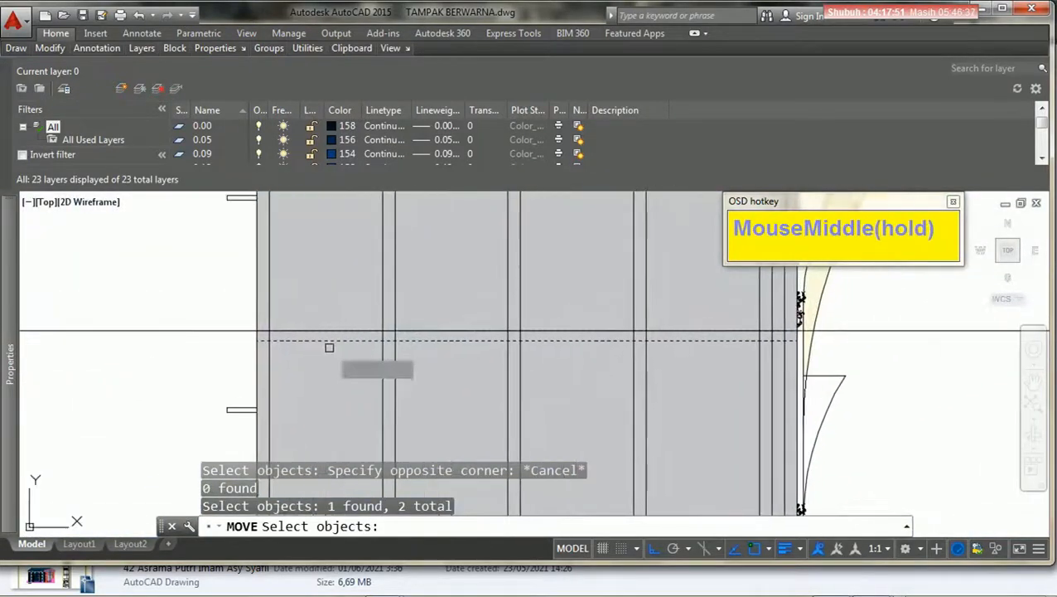
middle_drag(404, 358, 501, 335)
scroll(479, 369, up, 4)
click(479, 362)
scroll(473, 315, up, 5)
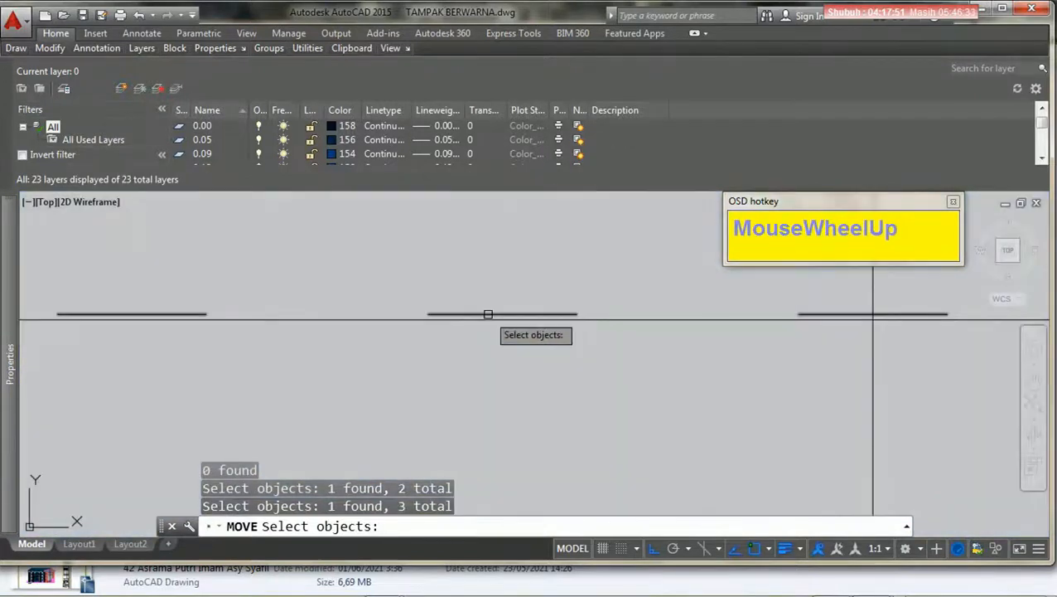
click(488, 314)
scroll(489, 306, down, 4)
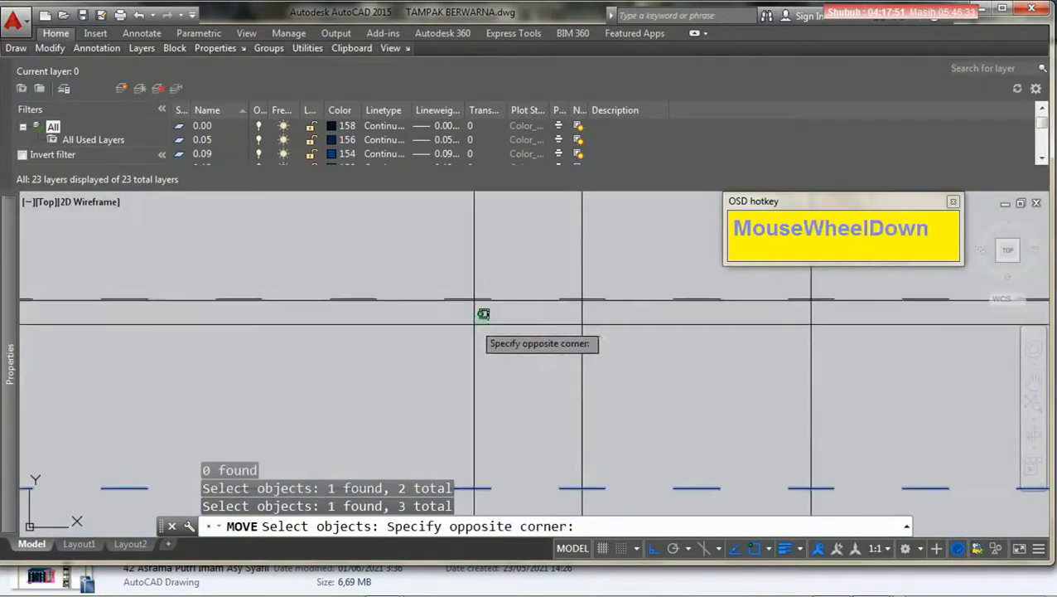
click(492, 307)
scroll(480, 305, up, 3)
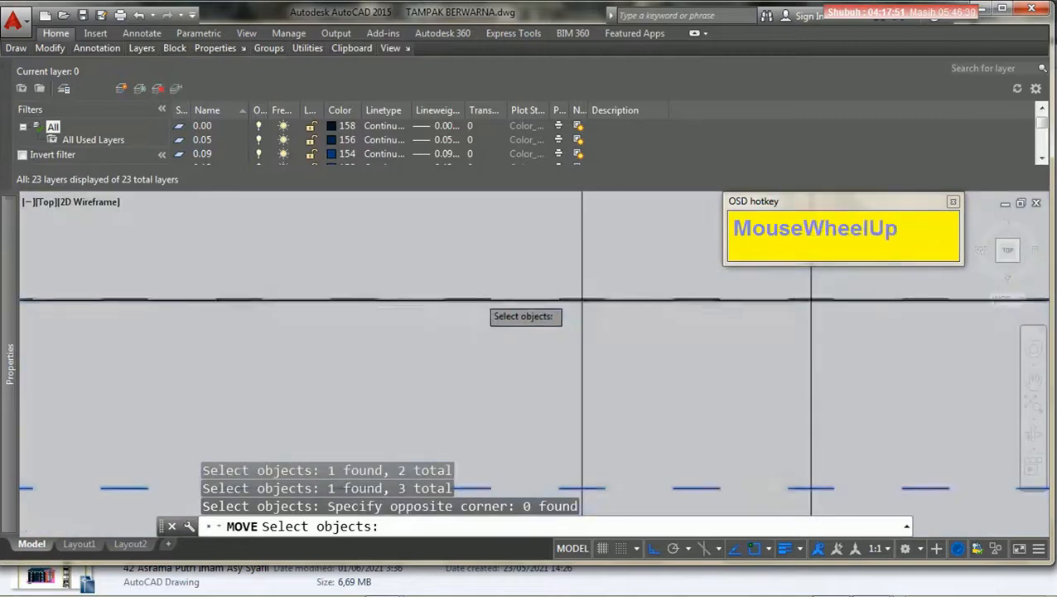
click(477, 310)
scroll(451, 290, down, 4)
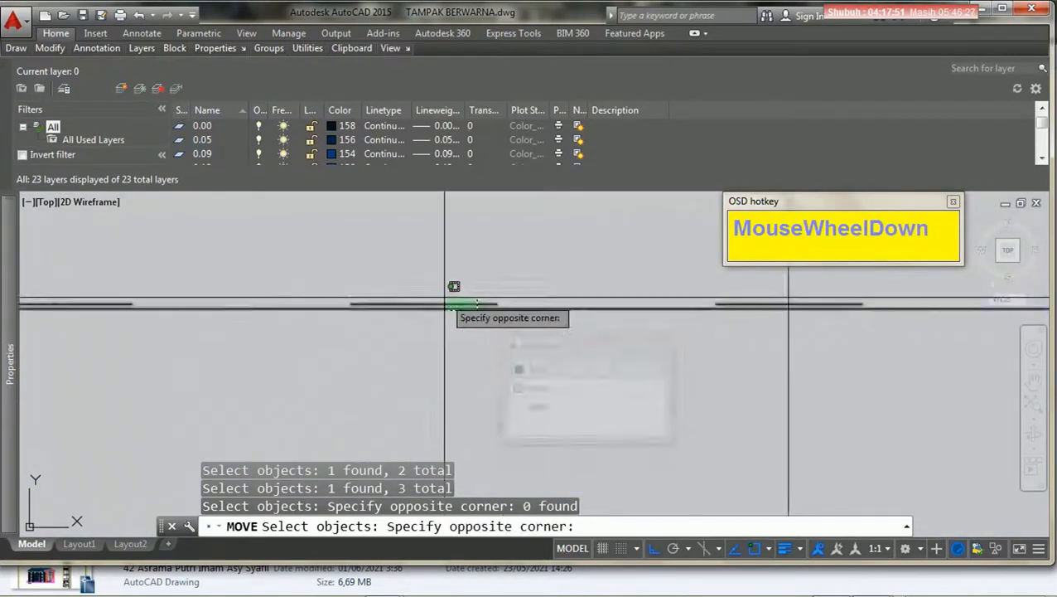
scroll(462, 301, up, 4)
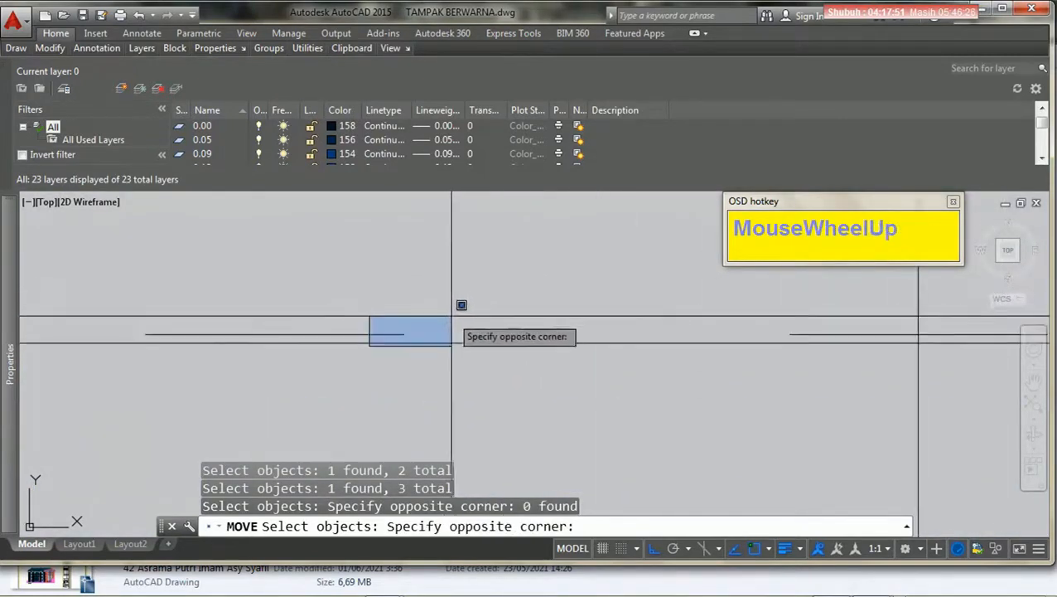
click(362, 356)
scroll(367, 332, up, 1)
click(367, 329)
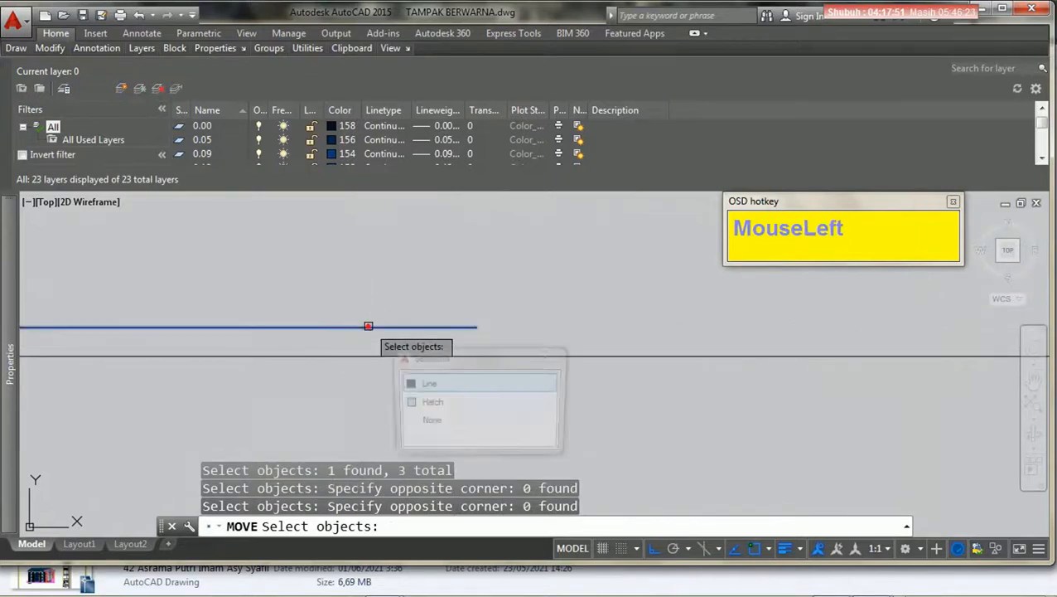
scroll(365, 327, down, 1)
Move the four selected dashed floor lines straight down 2.0949 units, from the upper floor line onto its horizontal construction line.
key(Return)
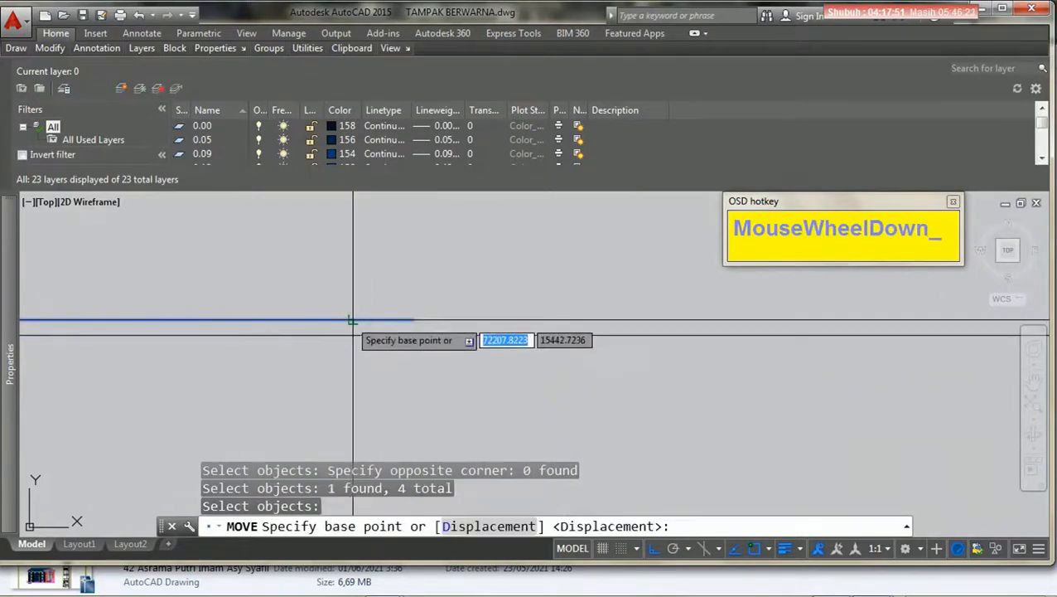
click(353, 320)
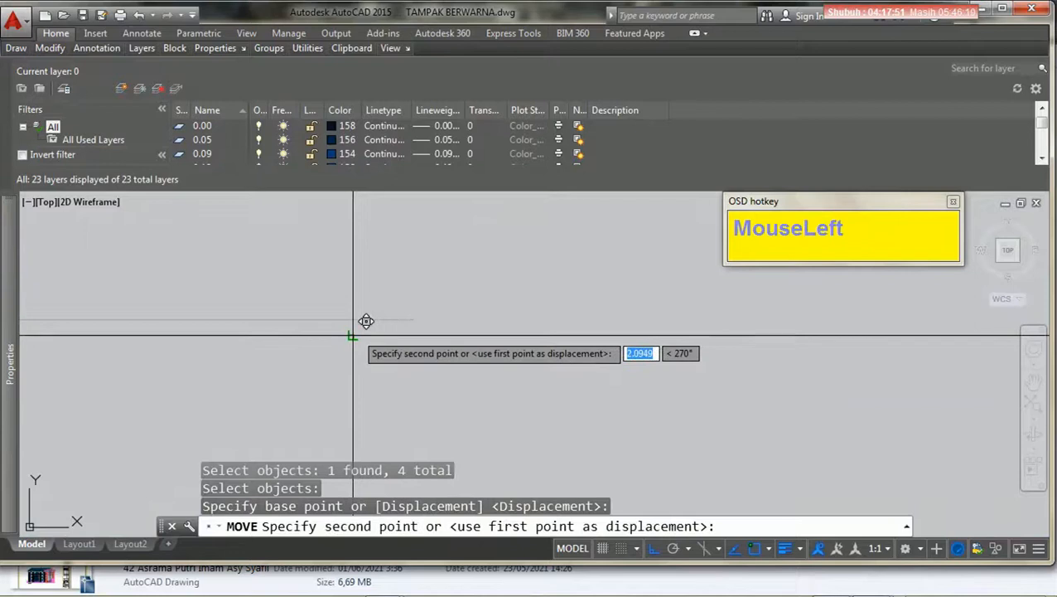
click(366, 320)
scroll(406, 323, down, 3)
mouse_move(416, 337)
middle_down()
mouse_move(417, 372)
mouse_move(514, 376)
middle_up()
scroll(515, 326, up, 4)
middle_drag(473, 303, 480, 379)
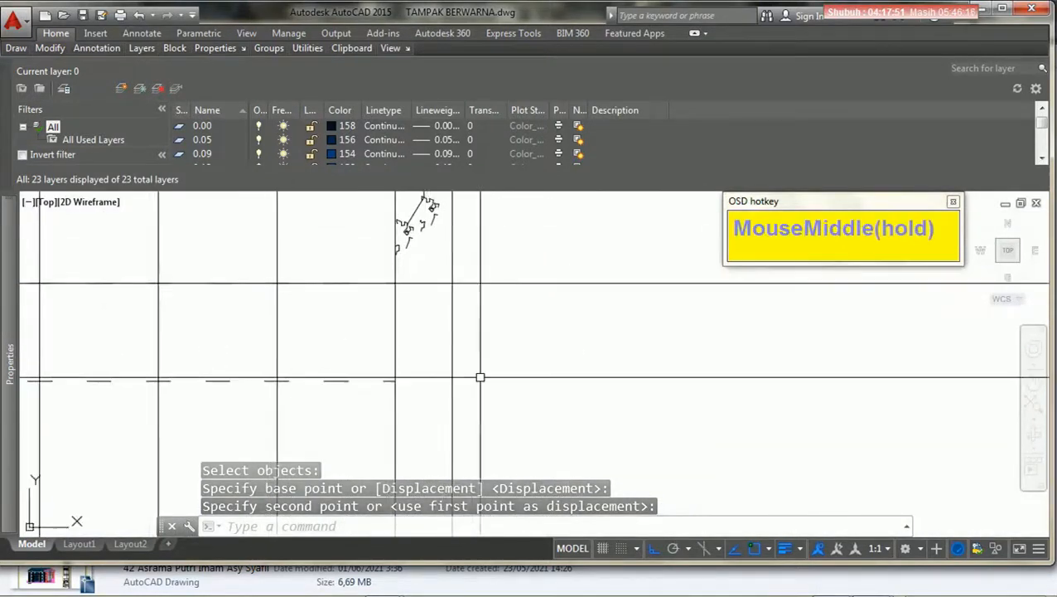
Delete the two horizontal construction lines crossing the side elevation and save the drawing.
scroll(489, 385, down, 5)
click(701, 411)
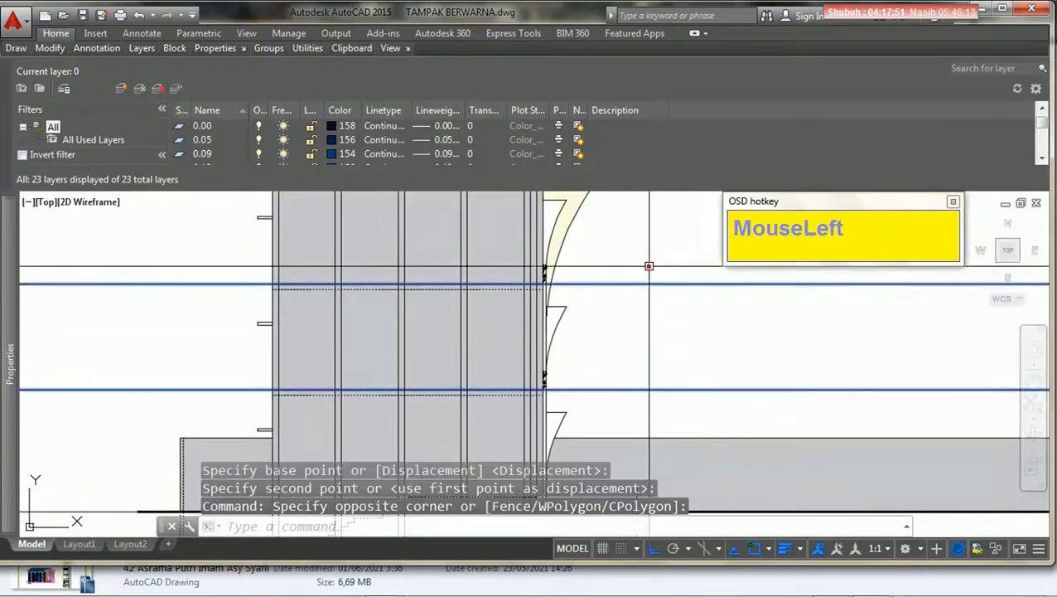
key(Delete)
middle_drag(621, 334, 631, 423)
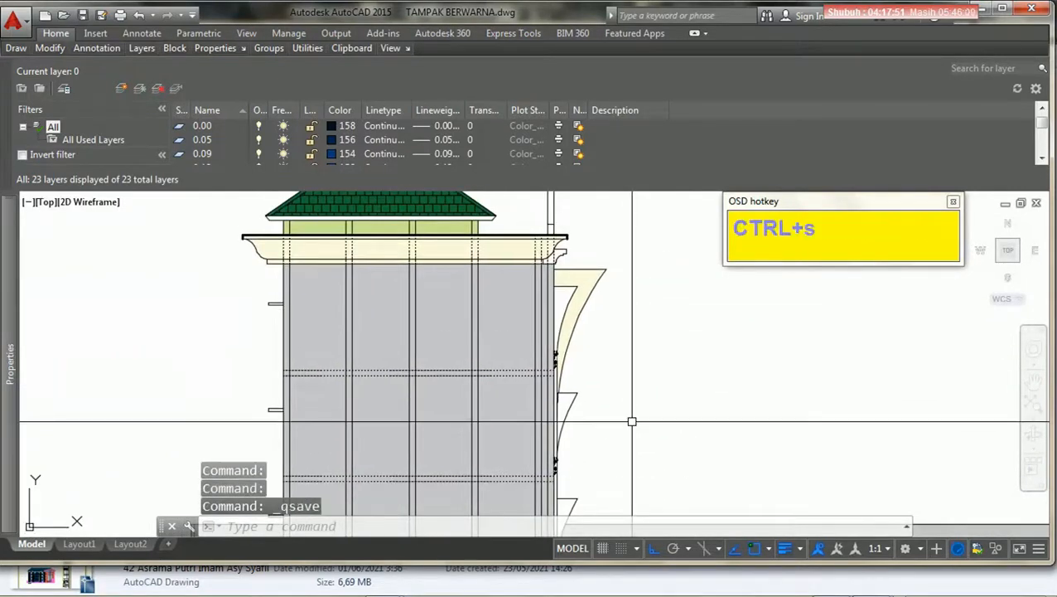
scroll(632, 420, down, 4)
middle_drag(441, 362, 480, 376)
scroll(480, 376, up, 3)
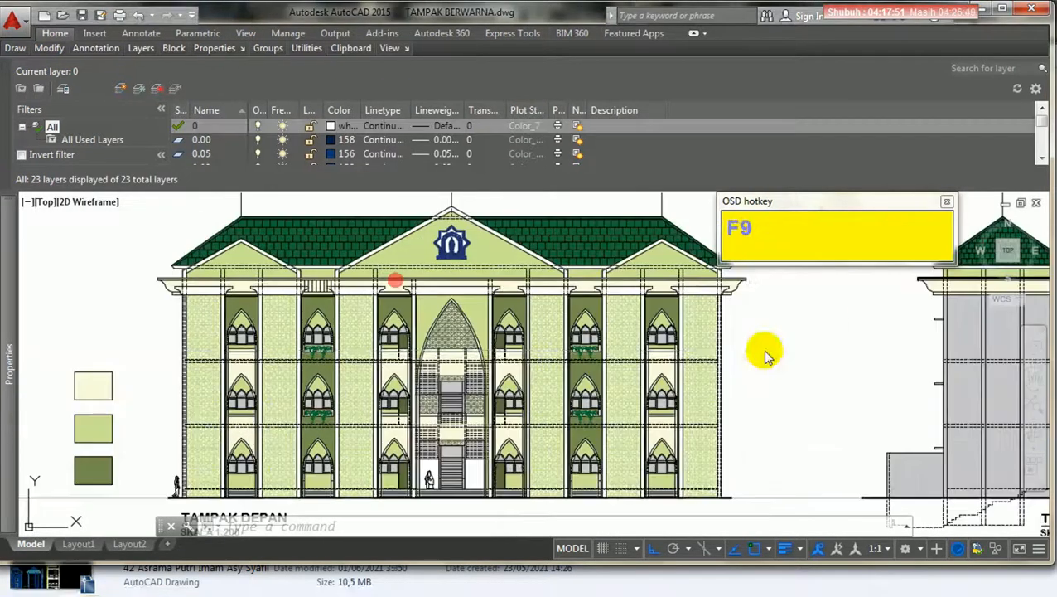
Save the drawing as TAMPAK BERWARNA-rev in the AutoCAD 2010/LT2010 Drawing (*.dwg) format.
drag(396, 282, 209, 358)
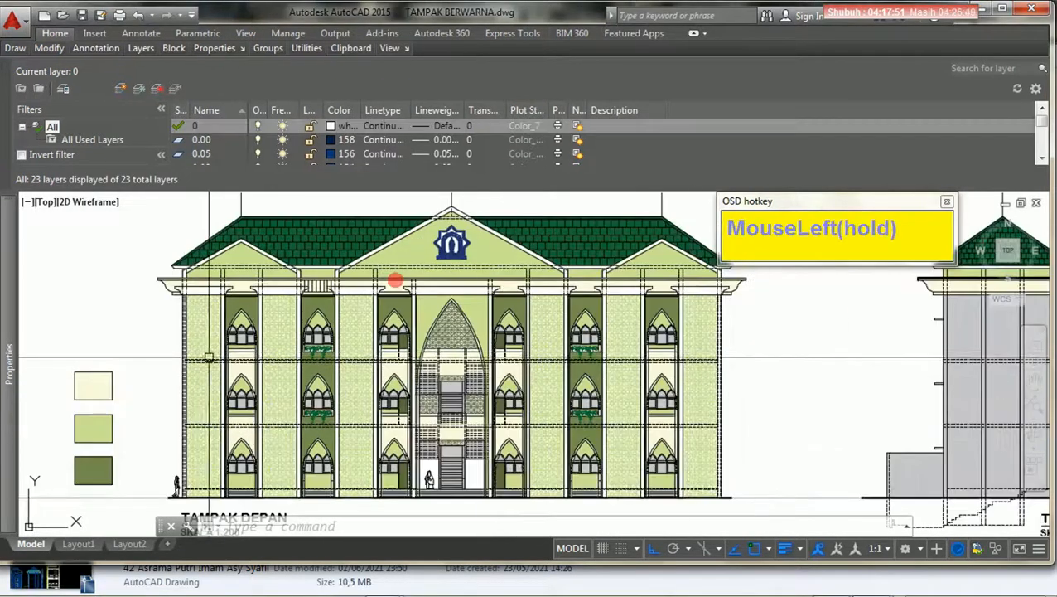
click(15, 22)
click(61, 209)
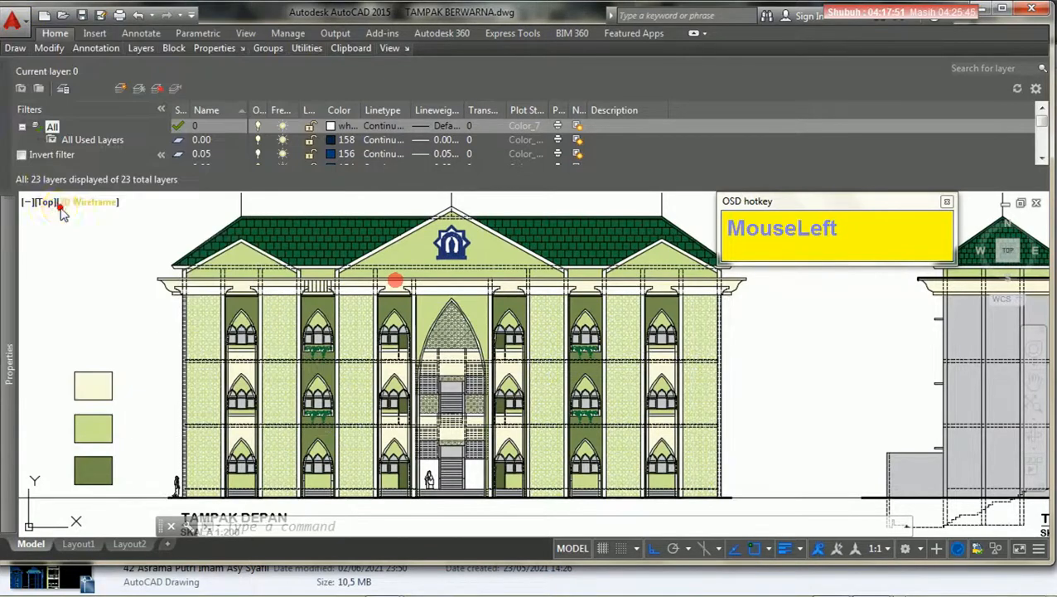
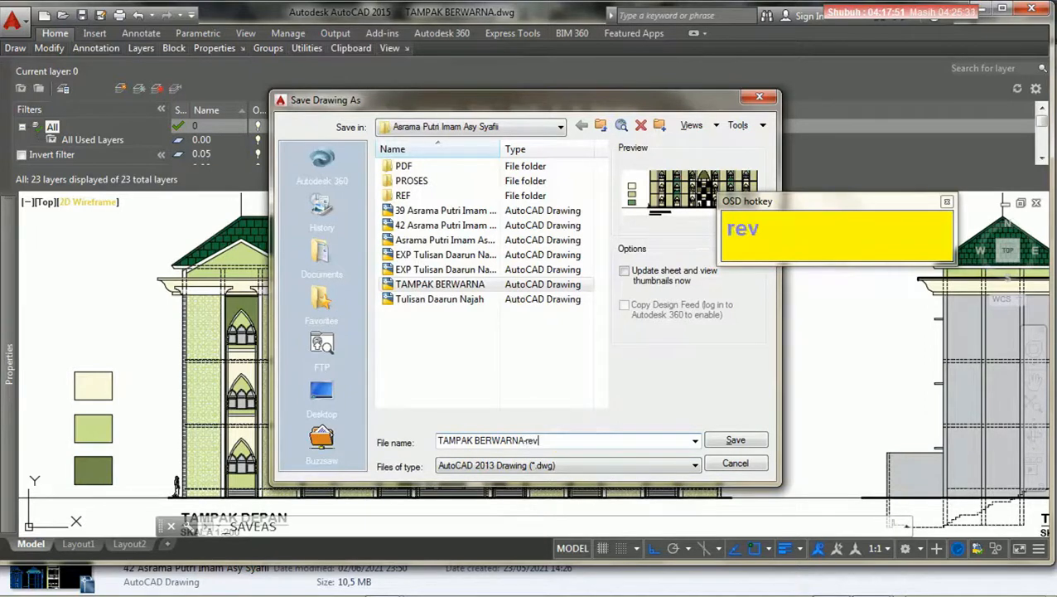
click(544, 467)
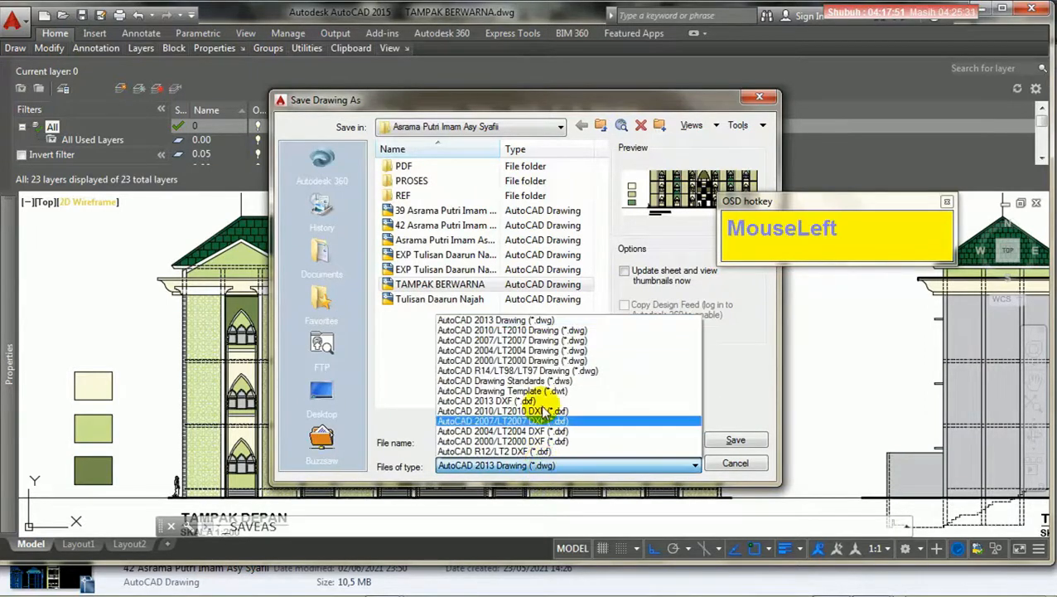
click(540, 330)
click(734, 441)
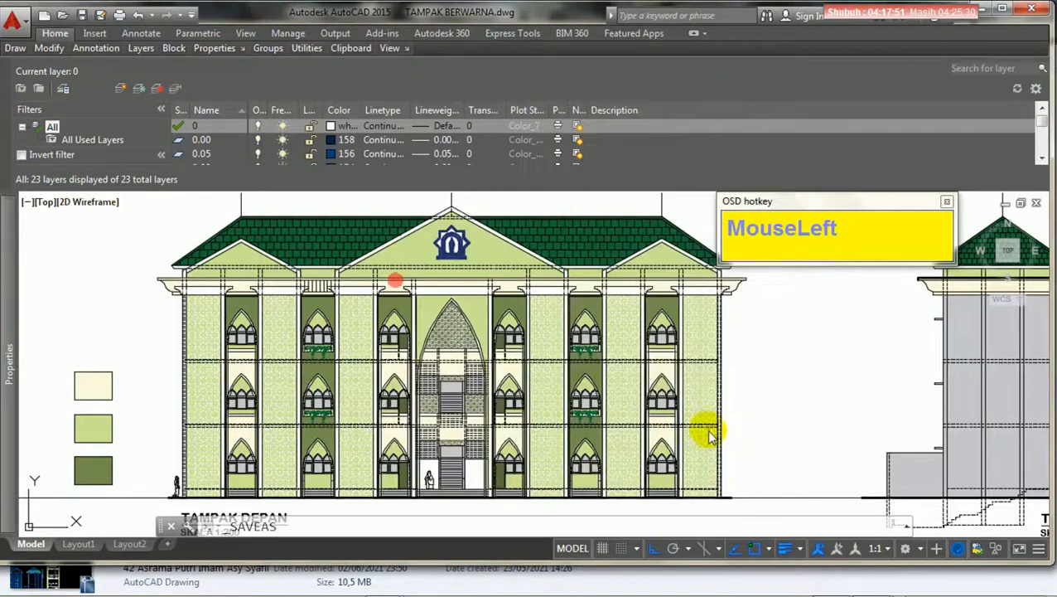
click(748, 404)
middle_drag(754, 382, 762, 382)
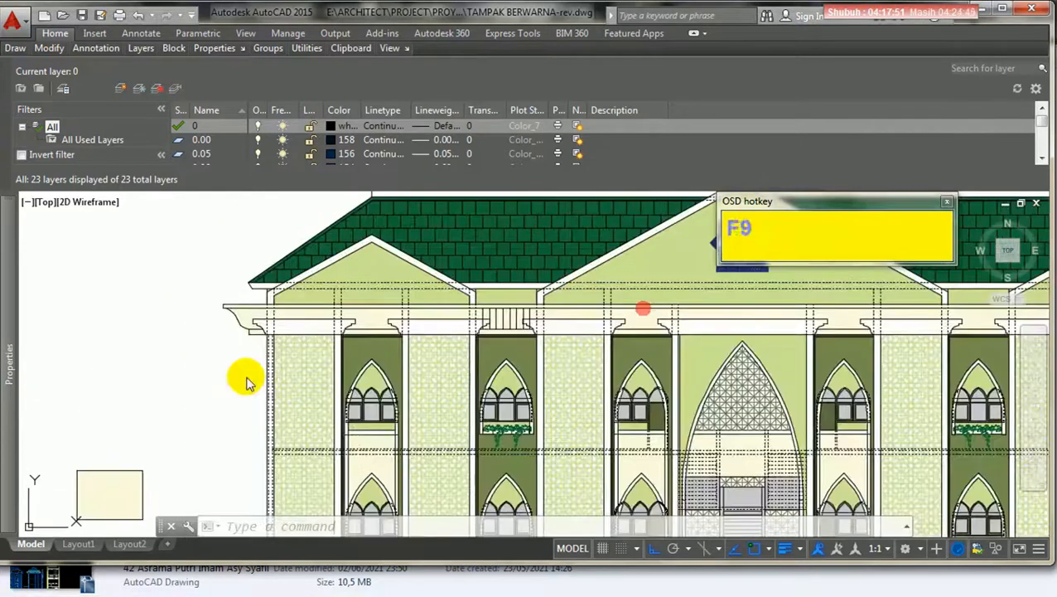
click(245, 378)
scroll(247, 357, up, 3)
middle_drag(247, 357, 214, 429)
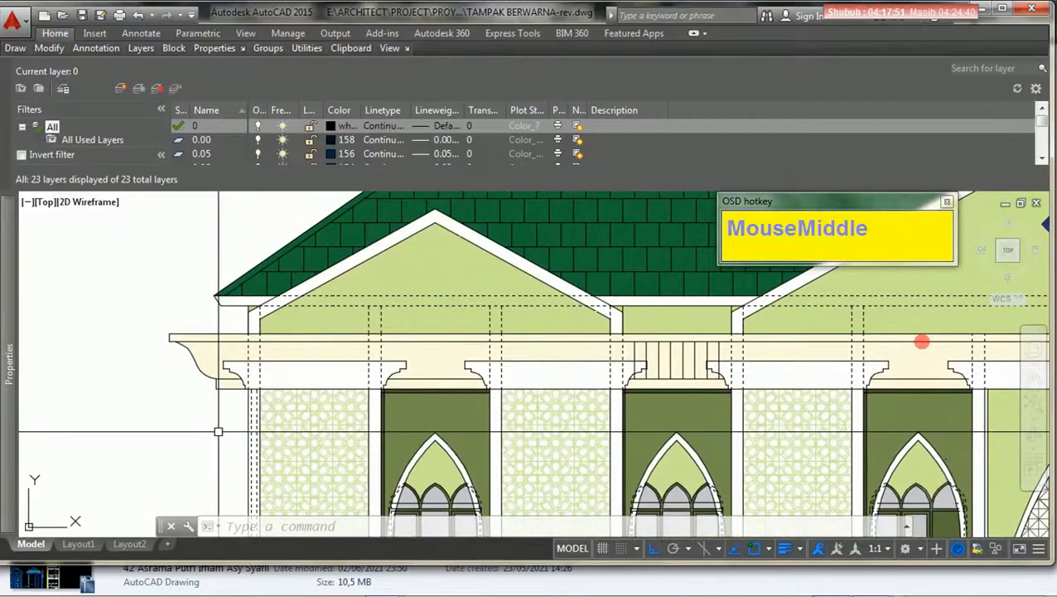
key(e)
key(Return)
scroll(267, 385, up, 5)
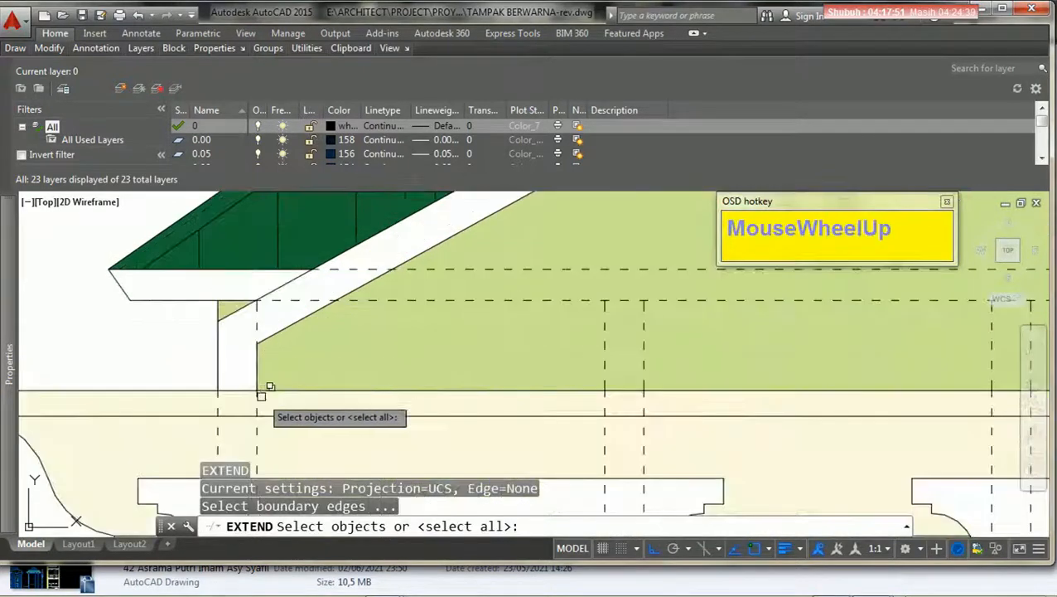
click(270, 378)
scroll(238, 393, up, 6)
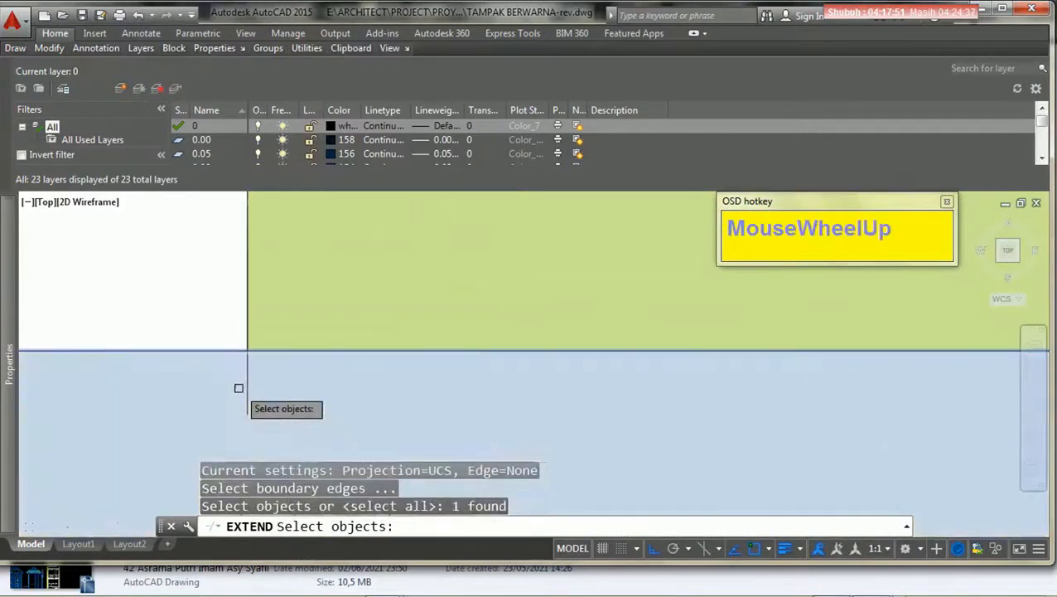
click(249, 349)
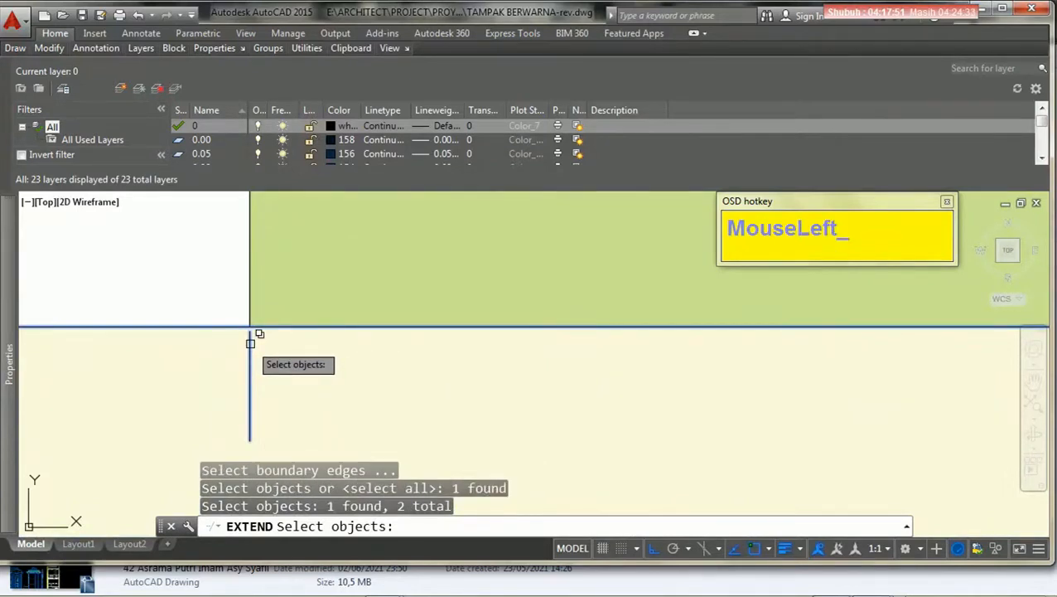
key(Escape)
scroll(247, 335, up, 2)
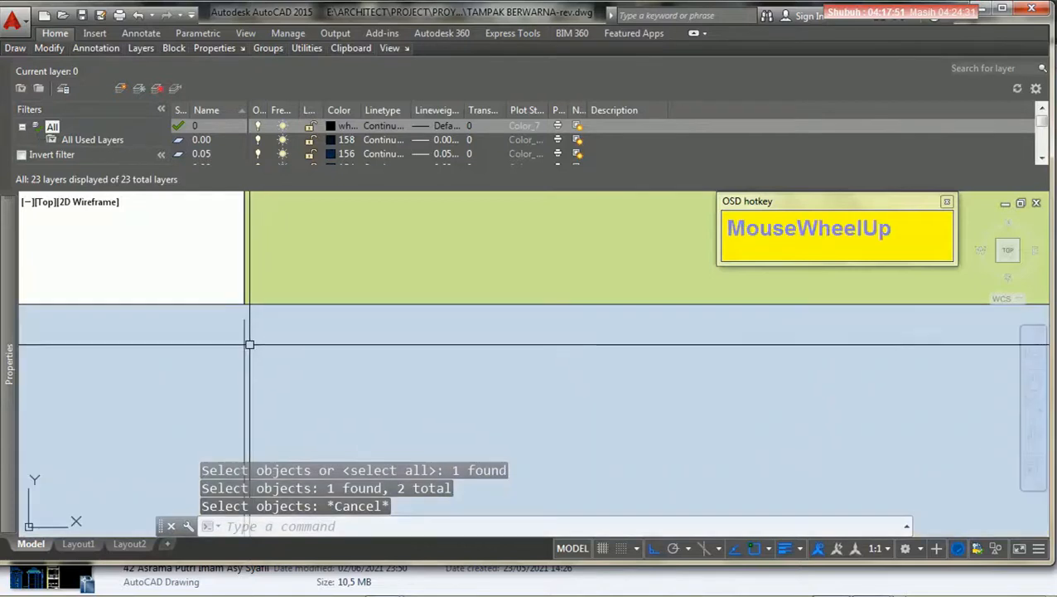
click(245, 330)
scroll(295, 257, down, 2)
mouse_move(307, 272)
middle_down()
mouse_move(305, 328)
mouse_move(263, 315)
middle_up()
key(Escape)
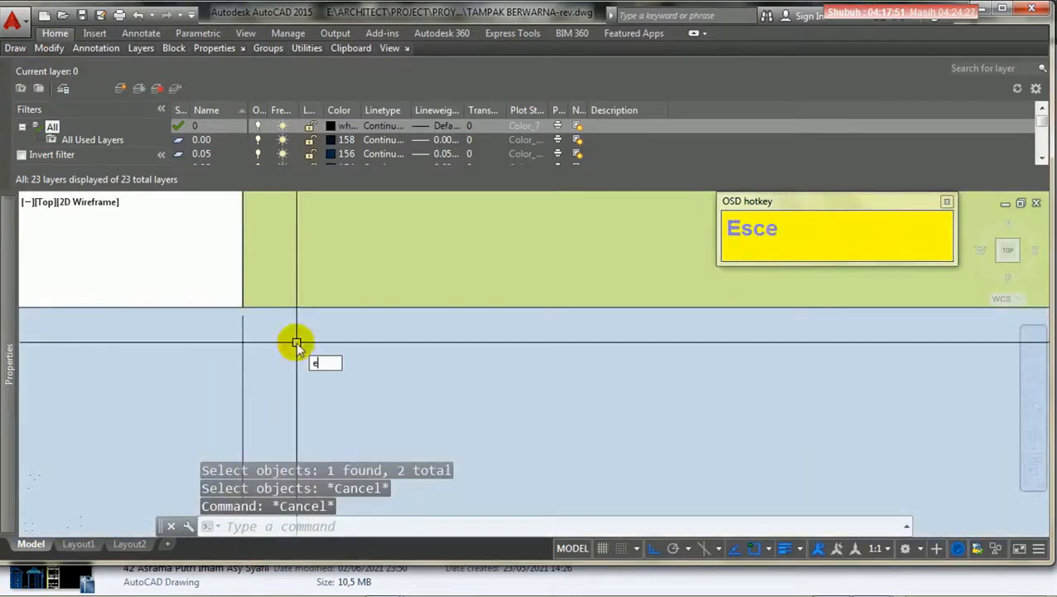
Extend both edge lines of the left gable's outer pillar up to the horizontal line along the cornice top.
key(space)
click(299, 305)
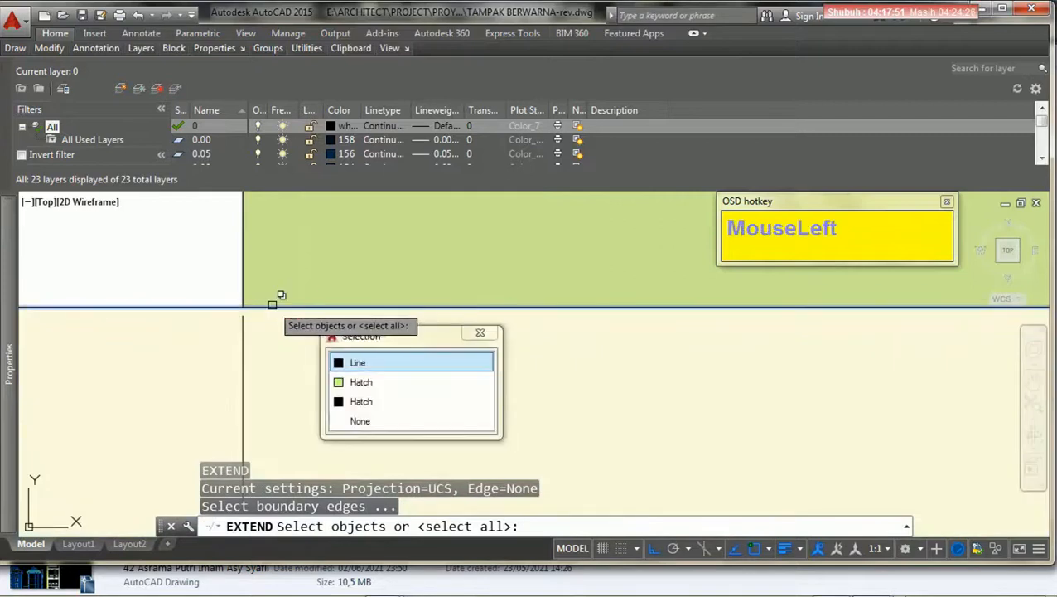
key(space)
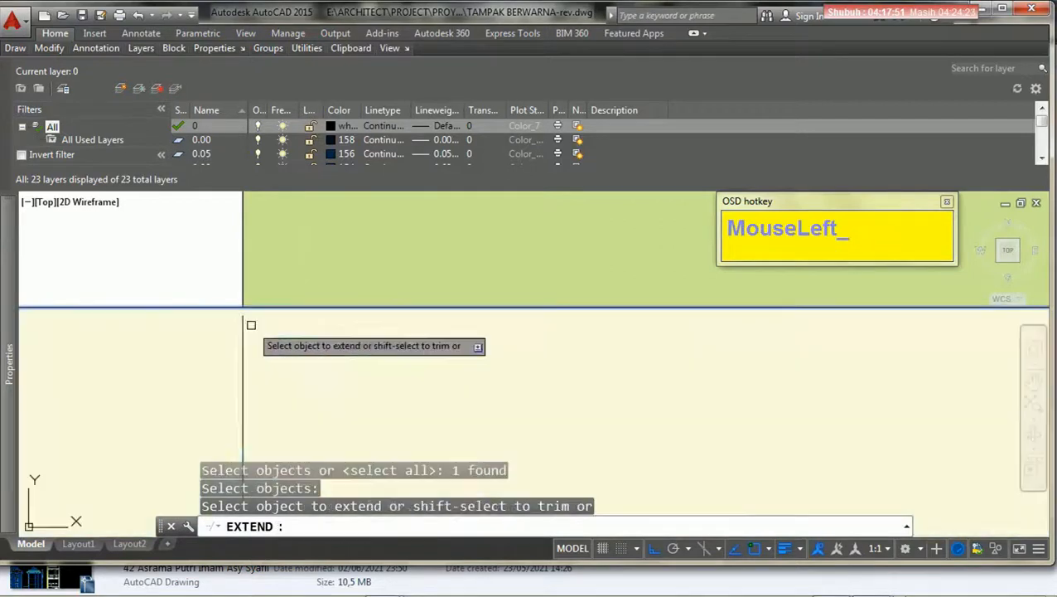
click(243, 323)
scroll(332, 295, down, 3)
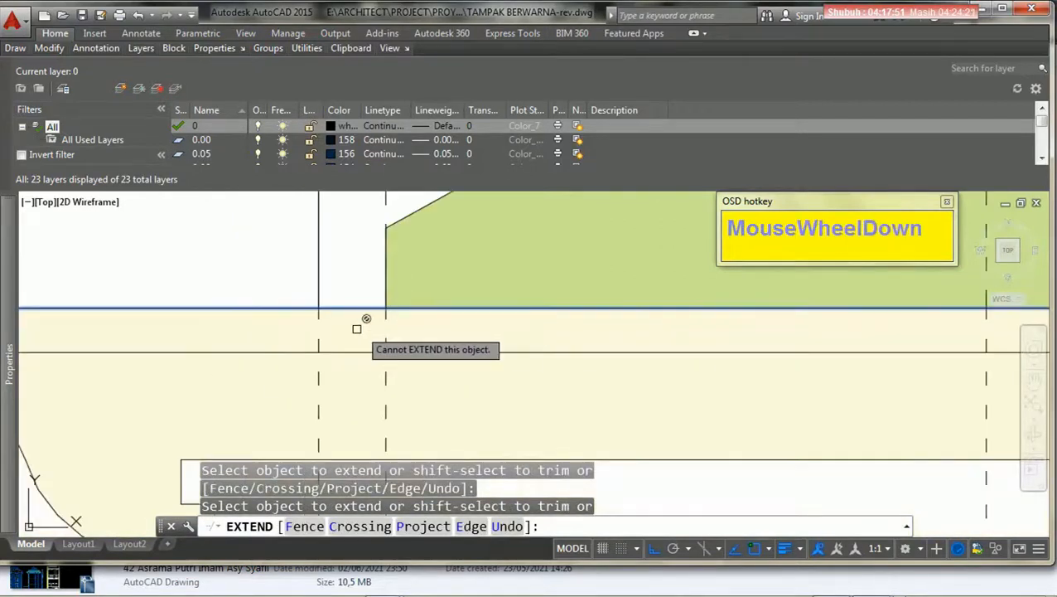
scroll(319, 319, up, 2)
click(269, 308)
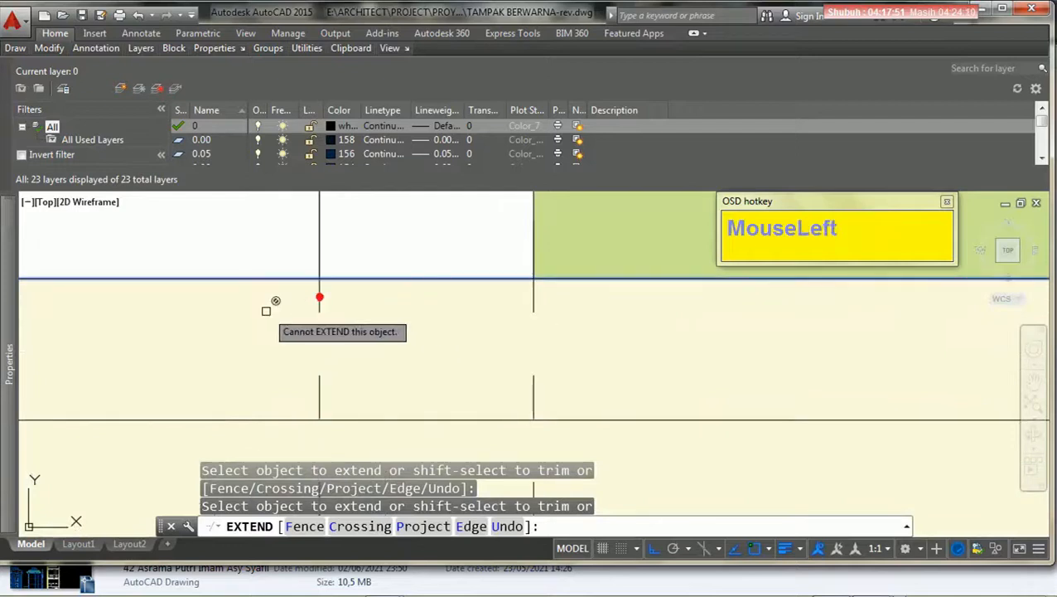
Extend the first pair of dashed column lines below the left gable up to the cornice top line.
scroll(366, 315, down, 3)
middle_drag(366, 315, 321, 342)
scroll(490, 341, up, 2)
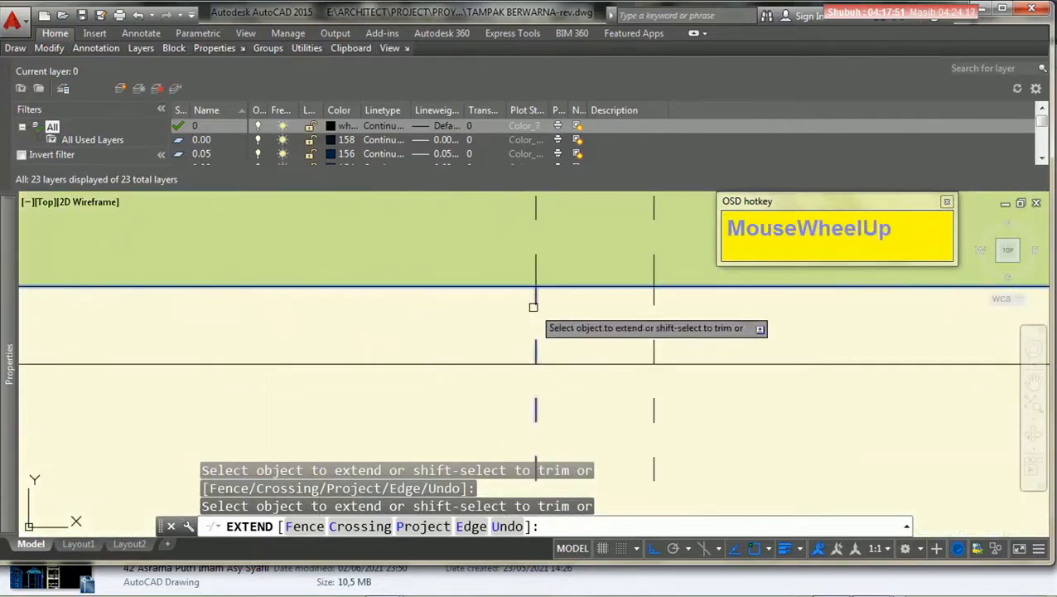
click(536, 296)
mouse_move(526, 292)
middle_down()
mouse_move(472, 299)
mouse_move(544, 322)
mouse_move(608, 316)
middle_up()
scroll(608, 316, up, 1)
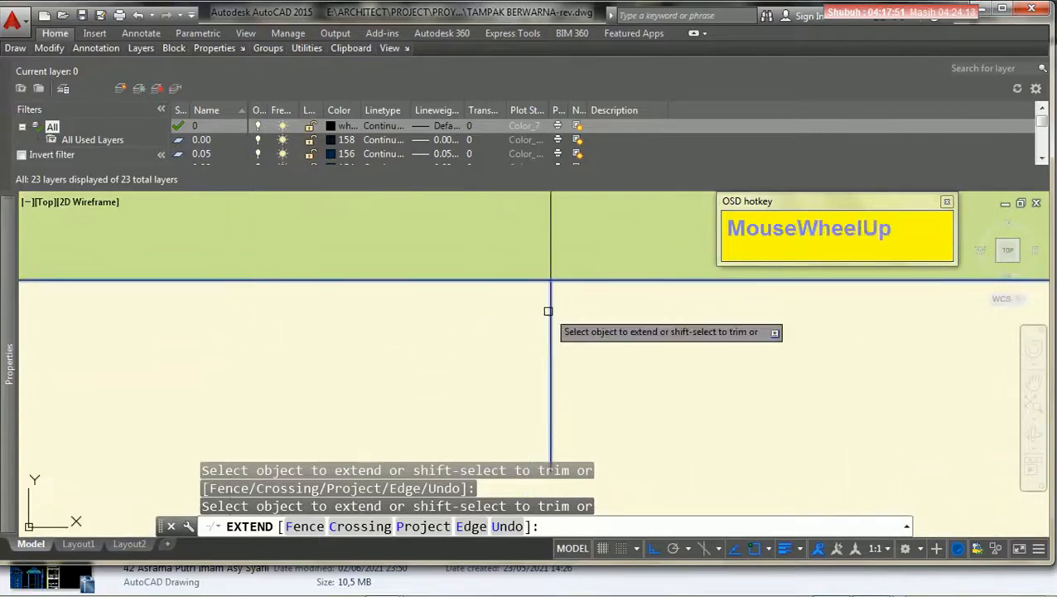
click(548, 312)
Extend the second pair of dashed column lines below the left gable up to the cornice top line.
scroll(373, 325, down, 2)
middle_drag(372, 326, 424, 358)
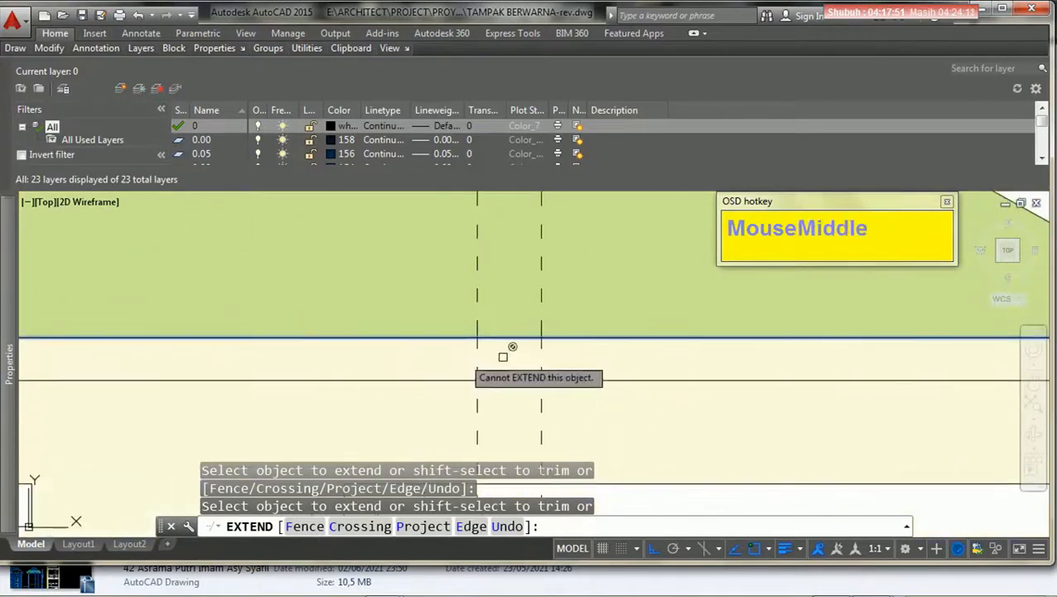
scroll(414, 344, up, 3)
click(370, 306)
scroll(443, 347, down, 2)
scroll(420, 314, up, 2)
click(377, 292)
Extend the dashed lines below the pillar at the left gable's right end up to the cornice top line.
scroll(331, 329, down, 5)
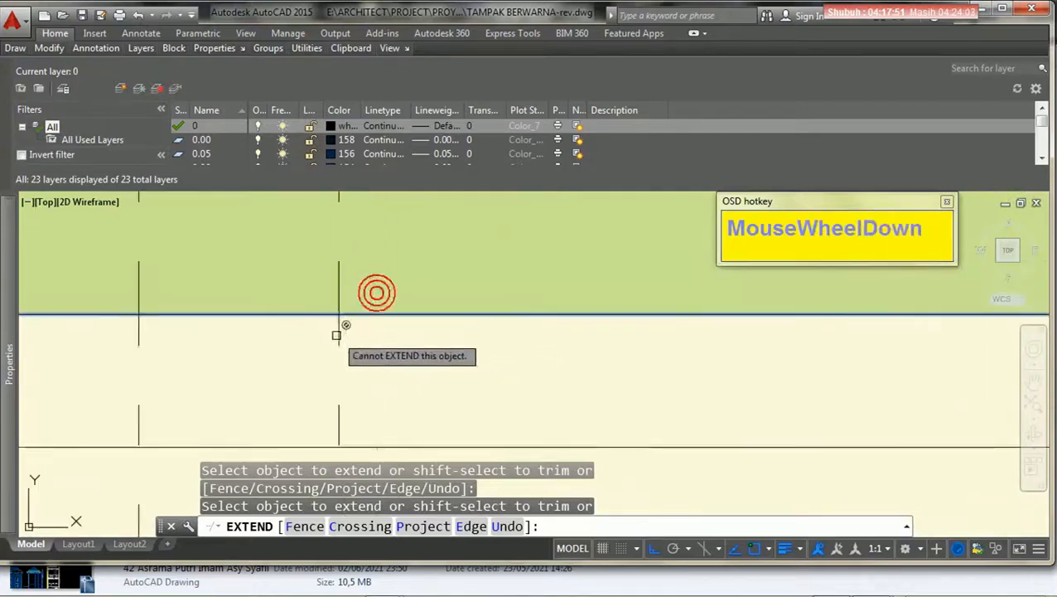
middle_drag(599, 355, 287, 378)
scroll(631, 371, up, 1)
scroll(614, 357, up, 4)
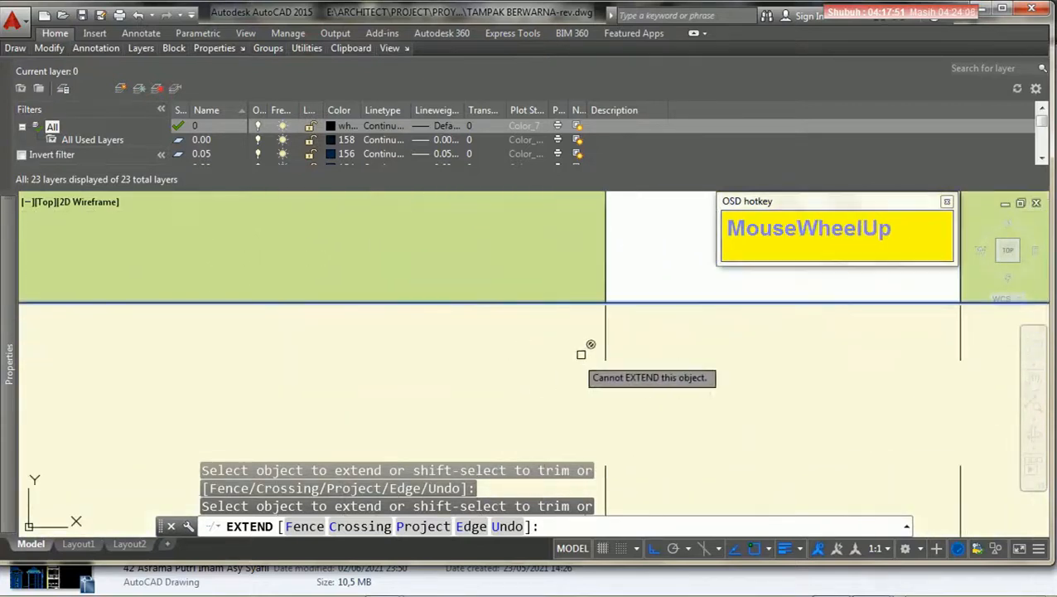
scroll(580, 357, down, 2)
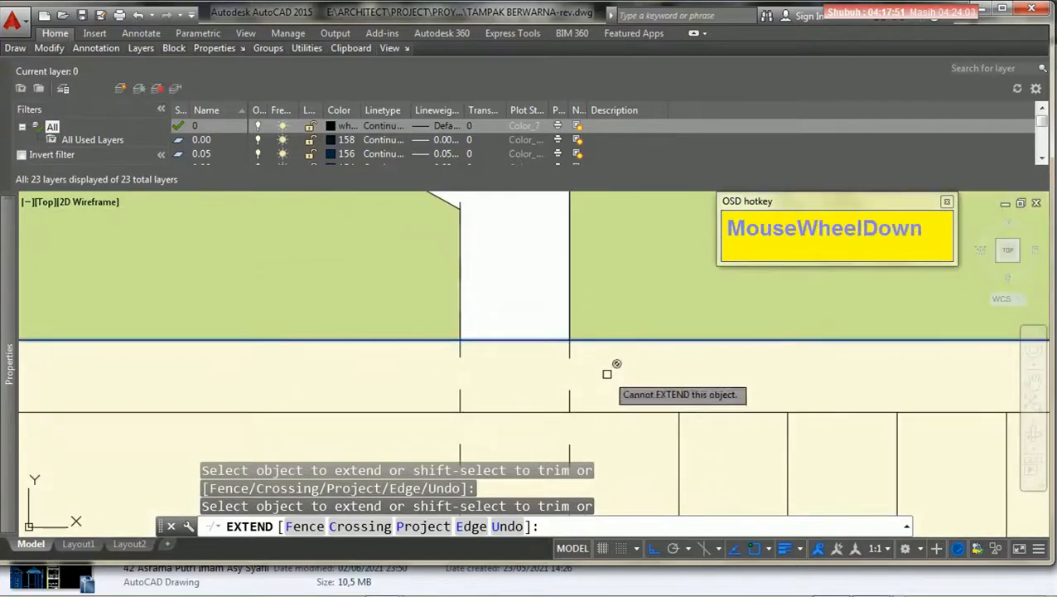
scroll(571, 352, up, 2)
click(492, 337)
Extend the dashed lines below the middle gable's left pillar and its first column-line pair up to the cornice top line.
scroll(491, 337, down, 4)
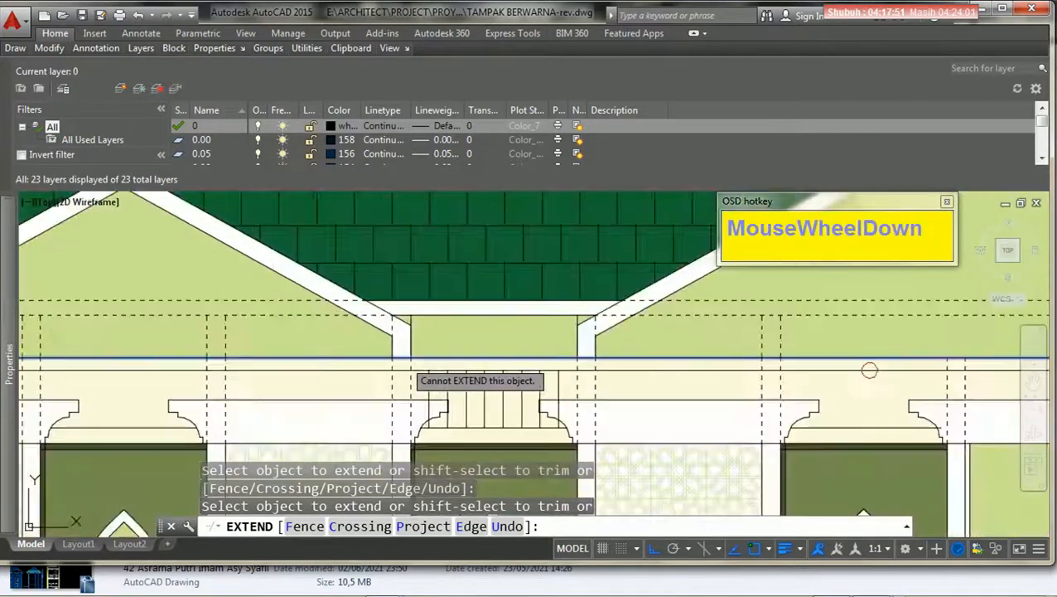
scroll(510, 347, up, 4)
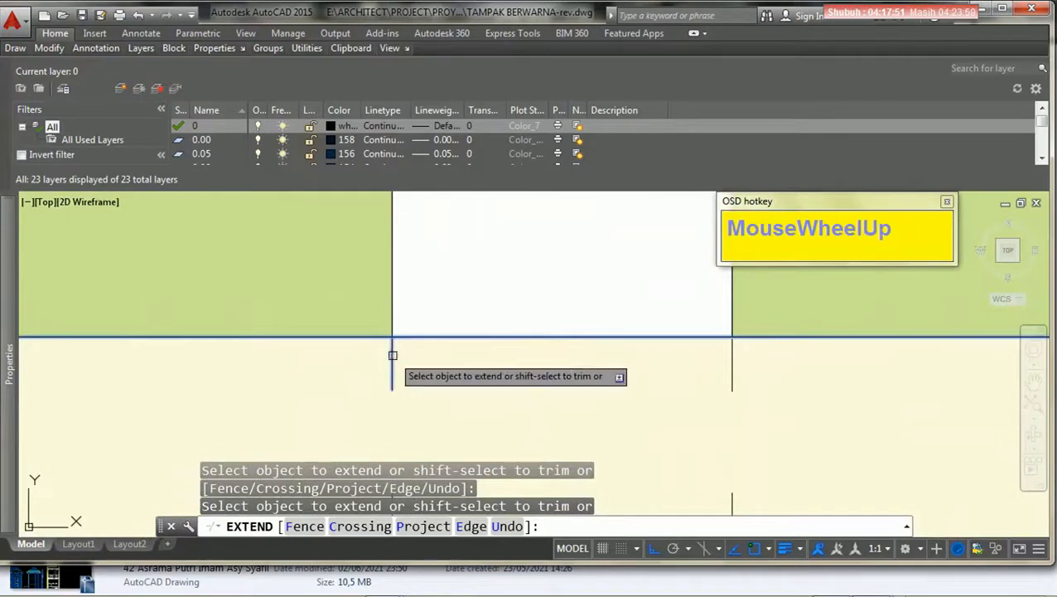
click(393, 355)
scroll(730, 356, down, 3)
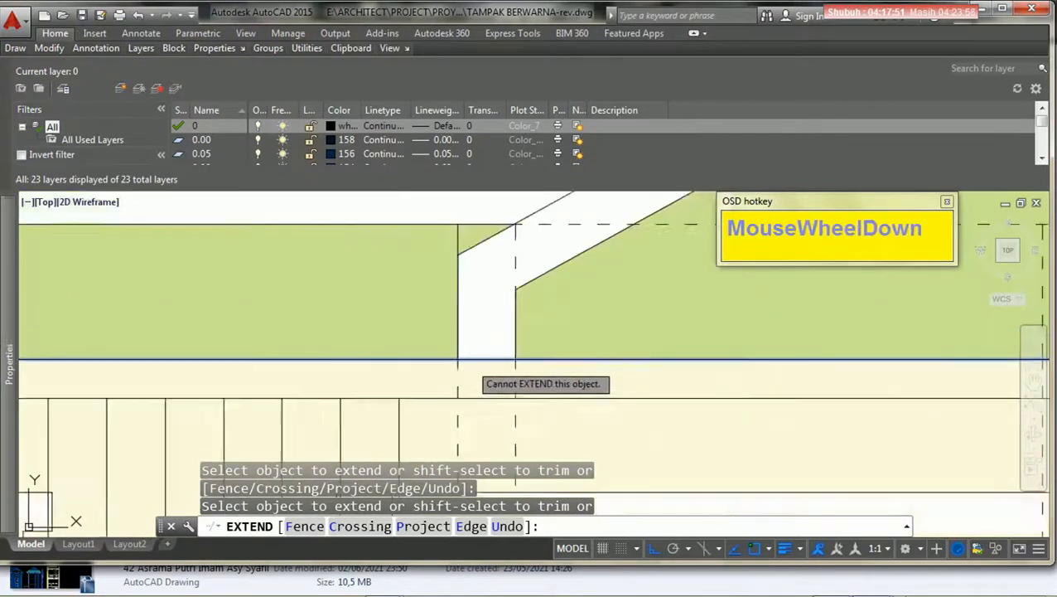
scroll(655, 365, up, 5)
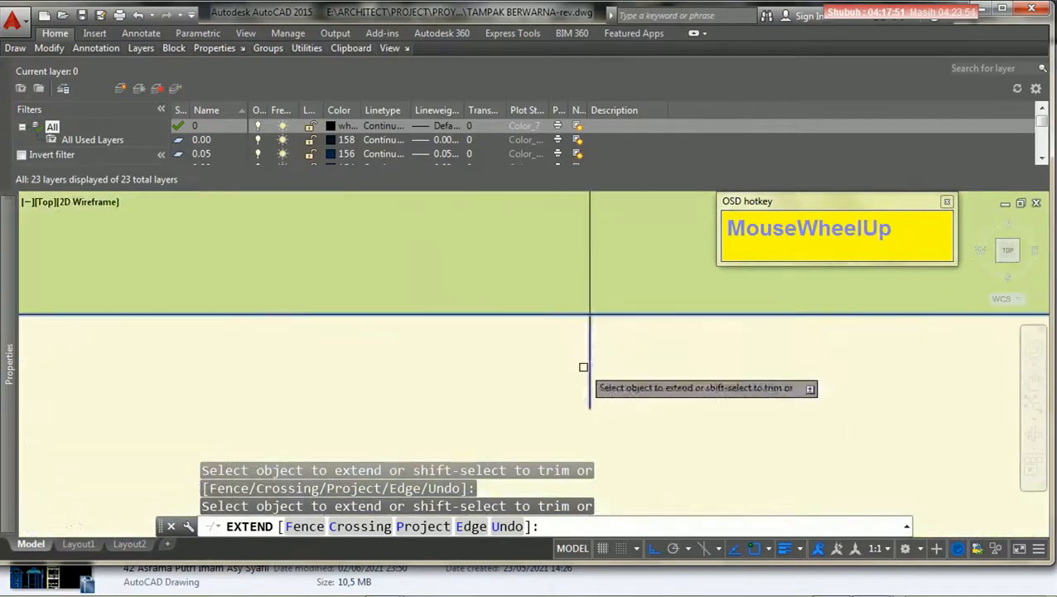
click(601, 336)
scroll(438, 378, down, 2)
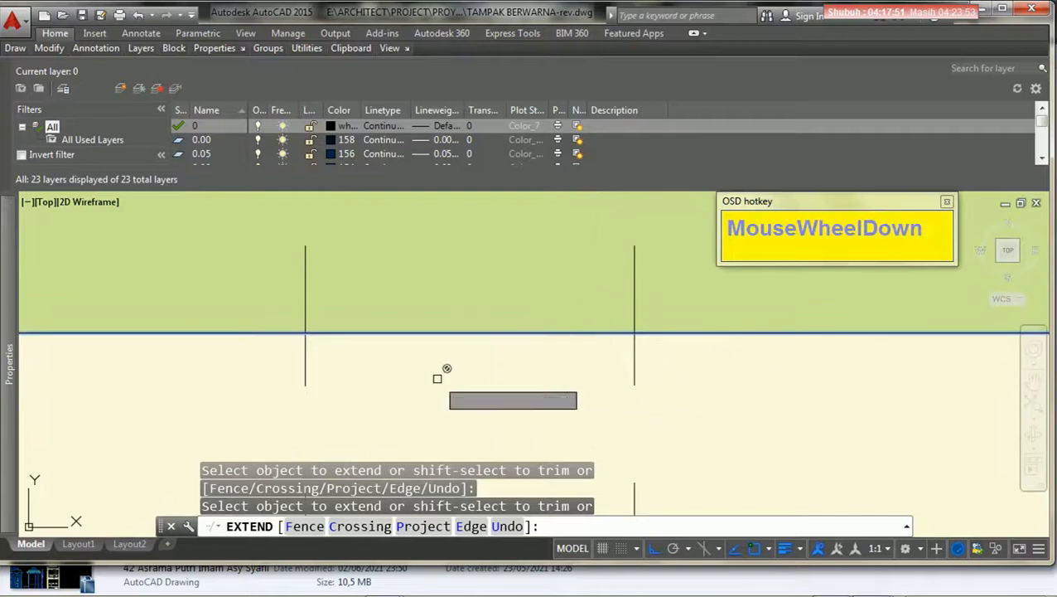
click(306, 349)
Extend the dashed column lines below the central part of the middle gable up to the cornice top line.
scroll(560, 377, down, 2)
middle_drag(559, 378, 521, 390)
scroll(655, 358, up, 3)
scroll(605, 340, down, 2)
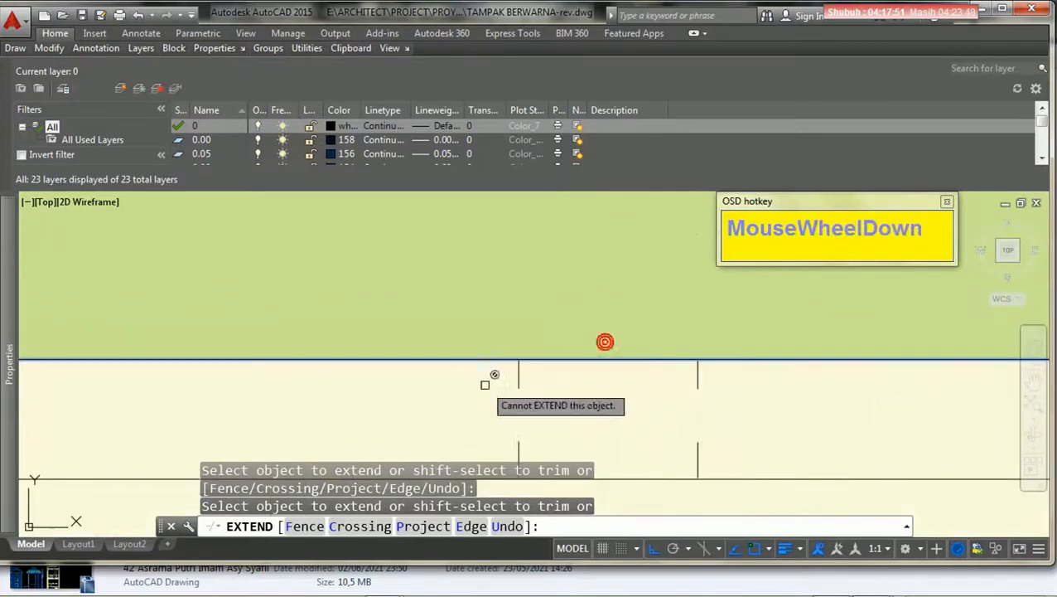
scroll(697, 368, up, 3)
scroll(692, 365, down, 2)
middle_drag(412, 373, 297, 391)
scroll(298, 391, down, 2)
middle_drag(601, 404, 381, 404)
scroll(550, 382, up, 4)
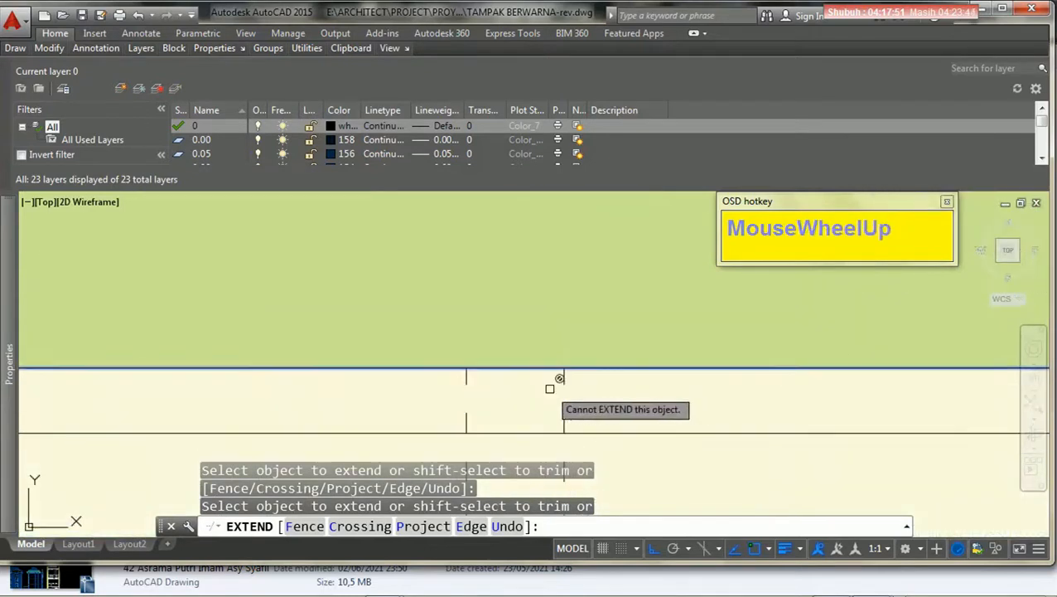
click(600, 358)
click(290, 352)
Extend the middle gable's last dashed column-line pair and the lines below its right pillar up to the cornice top line.
scroll(365, 381, down, 3)
scroll(527, 375, up, 5)
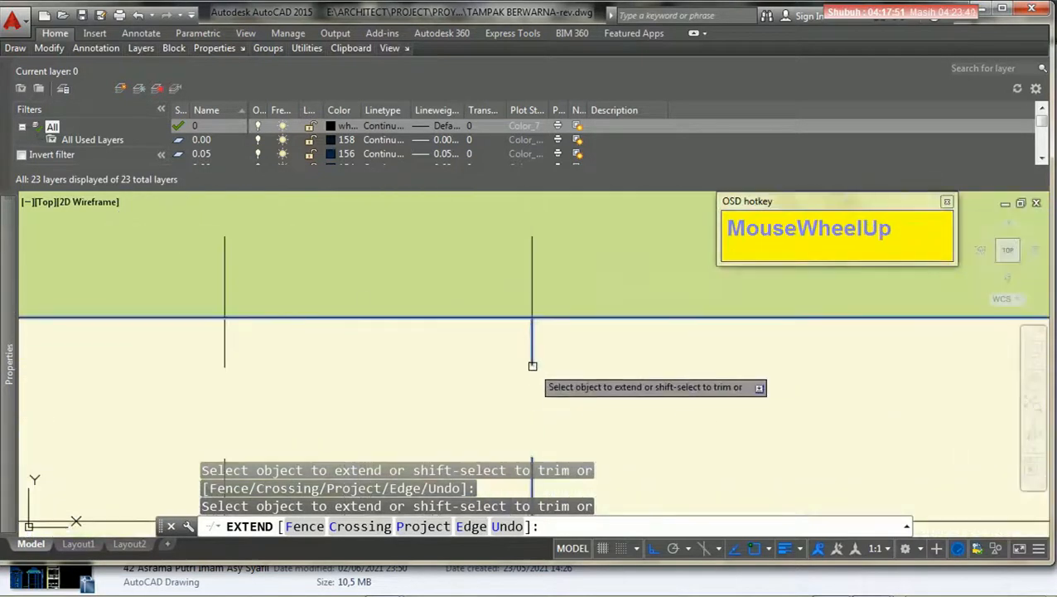
click(533, 332)
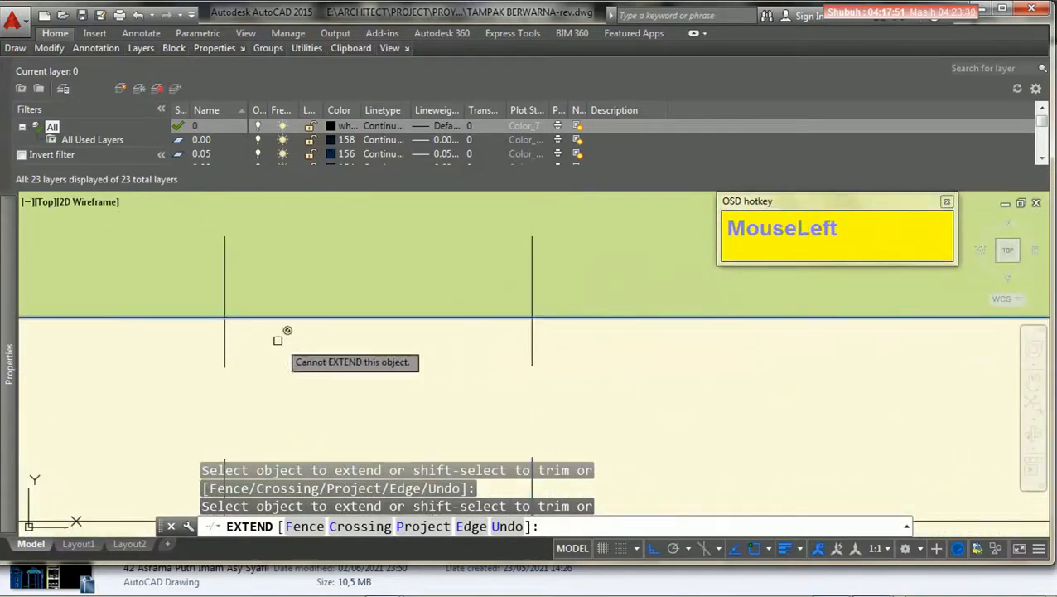
scroll(408, 373, down, 3)
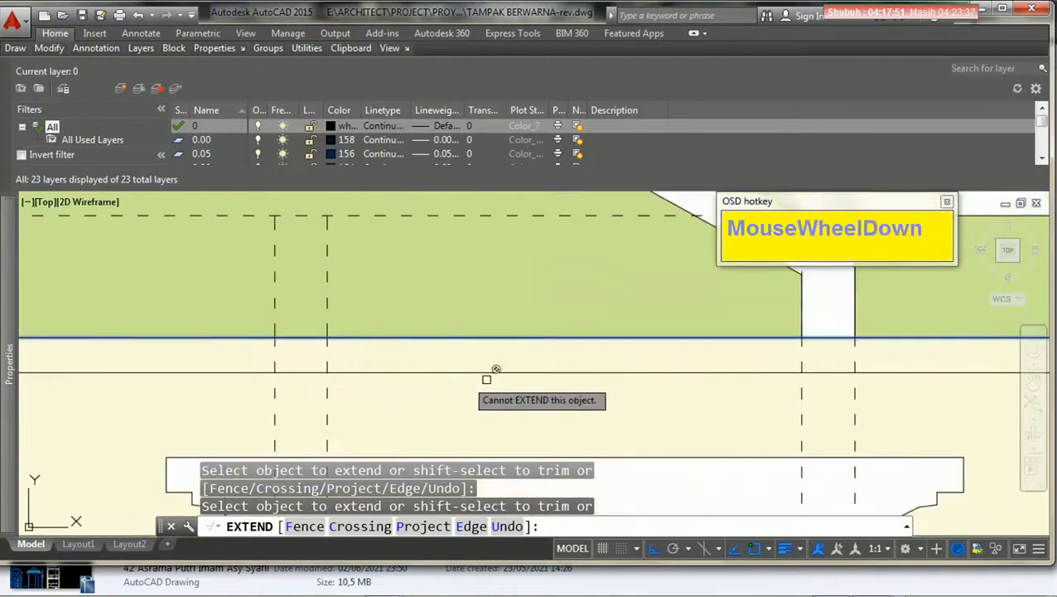
middle_drag(408, 373, 286, 396)
scroll(545, 361, up, 5)
click(456, 386)
scroll(625, 399, down, 3)
scroll(546, 374, up, 3)
click(536, 373)
Extend both dashed lines below the pillar at the right gable's left end up to the cornice top line.
scroll(642, 399, down, 4)
scroll(595, 398, up, 3)
scroll(595, 399, up, 4)
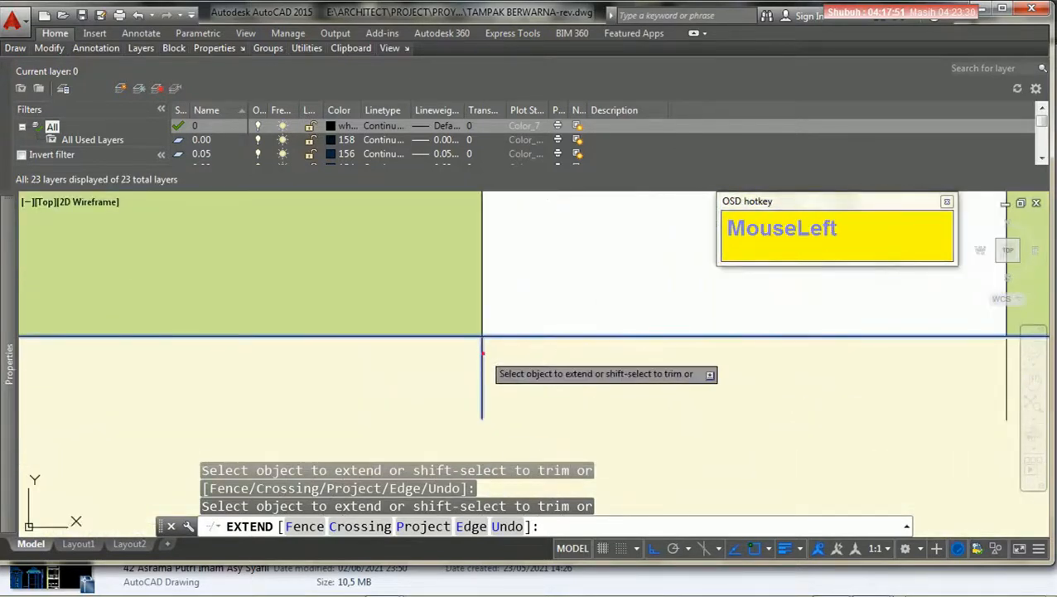
scroll(484, 353, down, 2)
scroll(621, 369, up, 3)
click(620, 364)
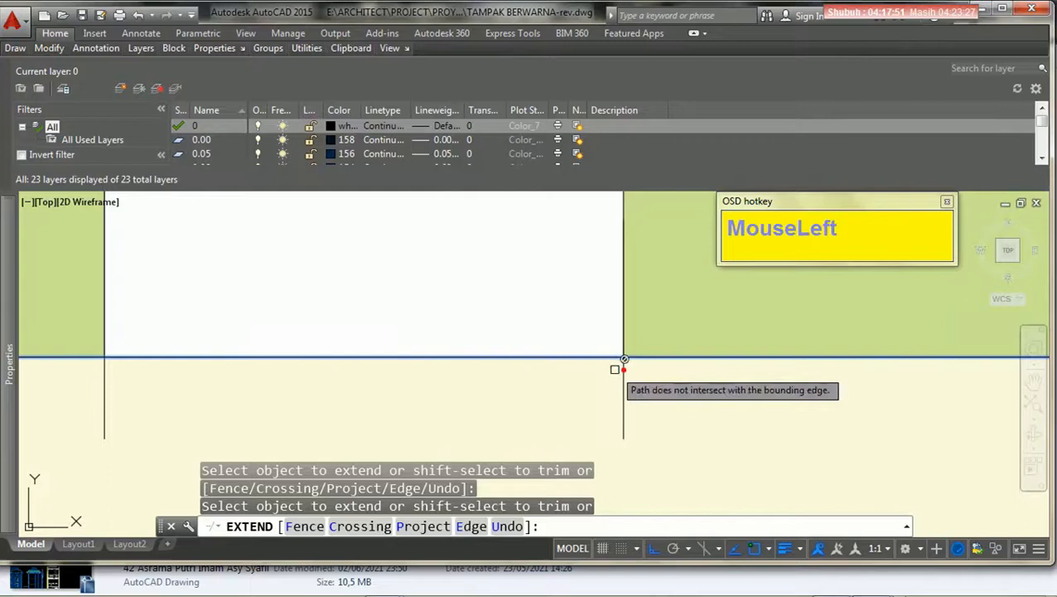
Extend the first pair of dashed column lines below the right gable up to the cornice top line.
scroll(621, 406, down, 2)
middle_drag(620, 406, 349, 406)
scroll(545, 405, down, 2)
scroll(545, 404, up, 4)
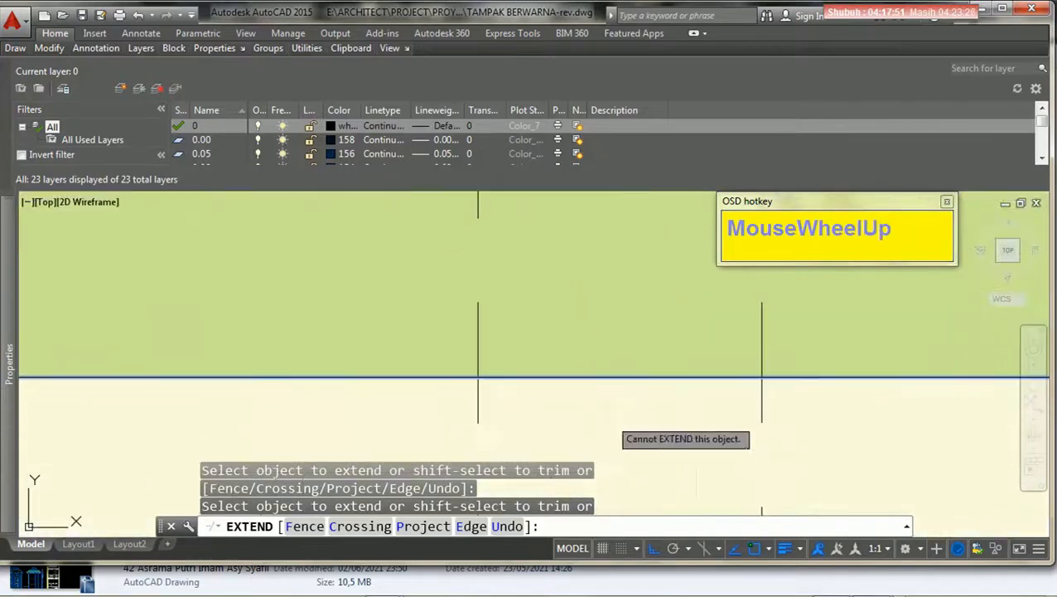
click(443, 373)
scroll(612, 401, down, 2)
middle_drag(611, 401, 473, 401)
scroll(574, 391, up, 3)
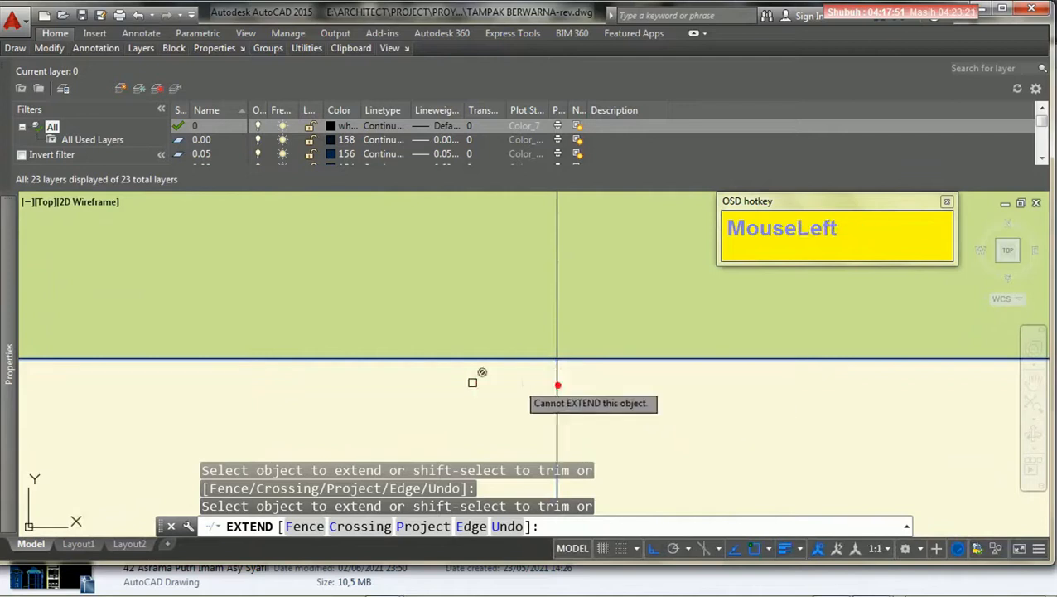
Extend the right gable's remaining dashed column lines and the line below its outer pillar up to the cornice top line.
scroll(364, 384, down, 2)
scroll(766, 386, up, 4)
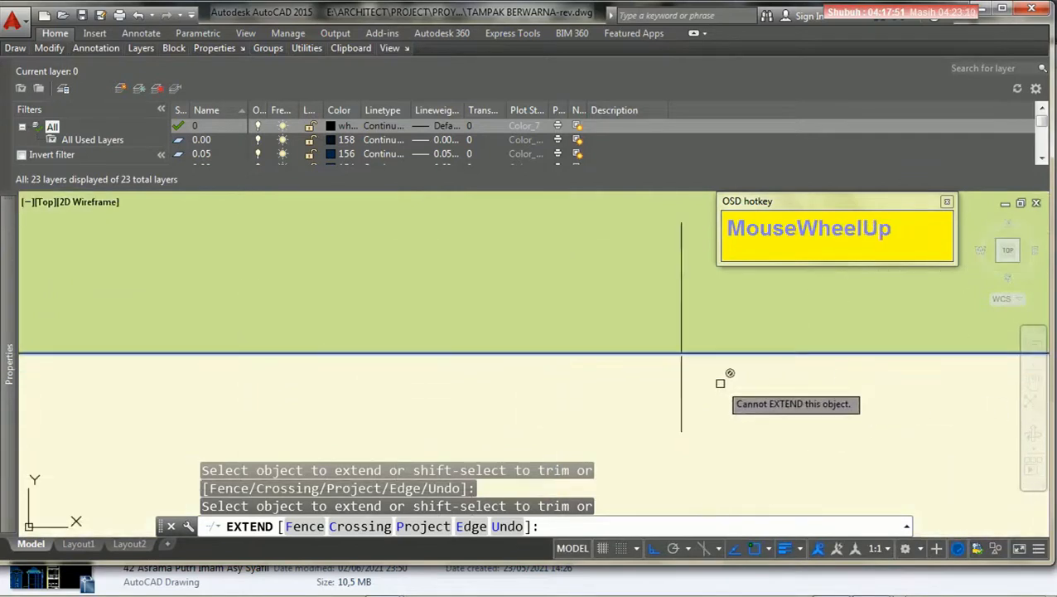
scroll(611, 387, down, 2)
scroll(702, 390, up, 2)
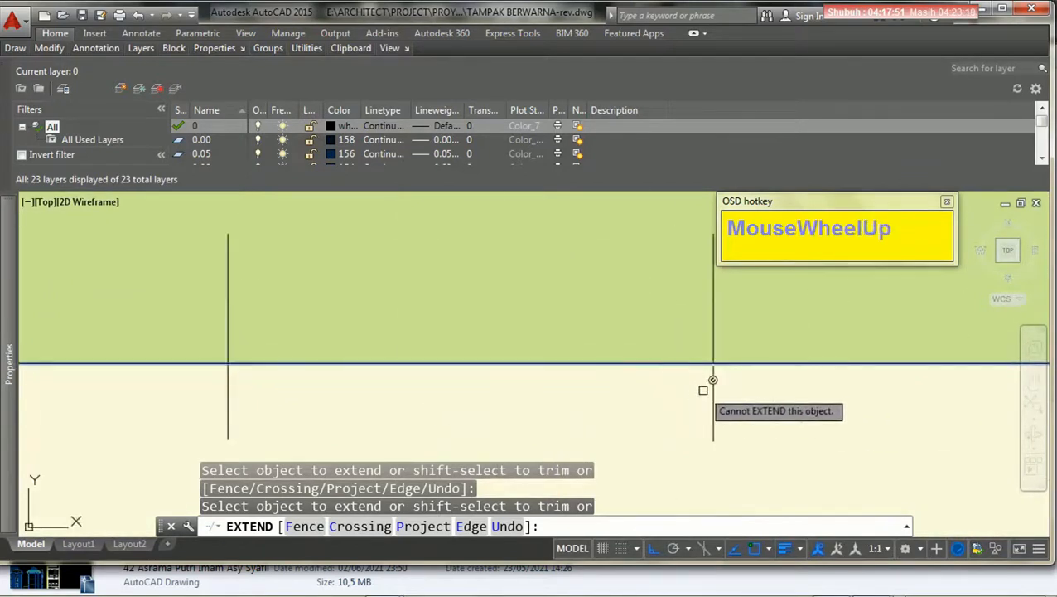
scroll(404, 401, down, 2)
scroll(657, 406, up, 8)
middle_drag(619, 364, 451, 377)
scroll(527, 355, up, 5)
click(548, 353)
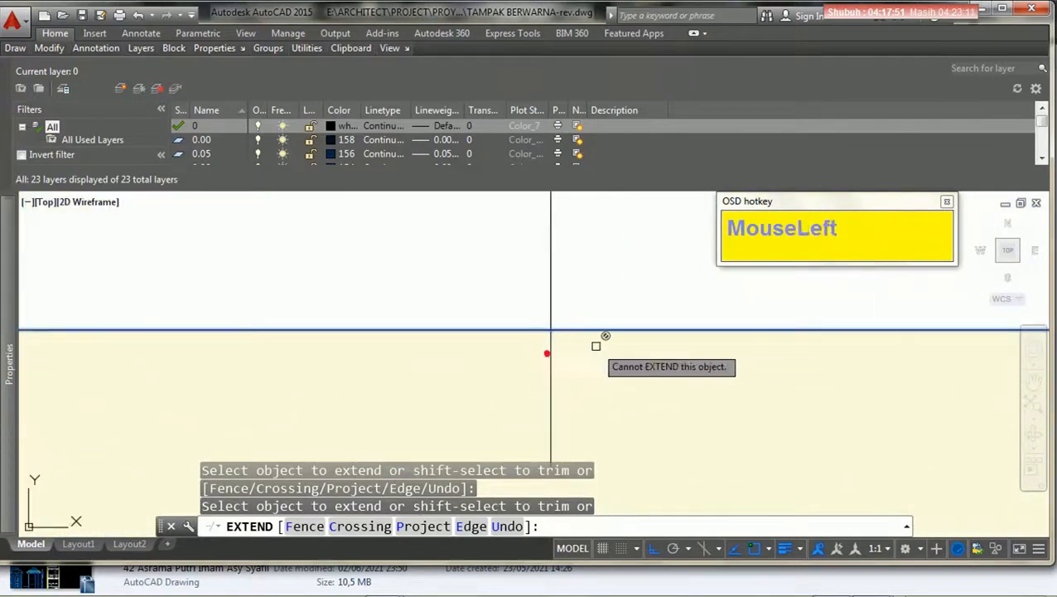
scroll(601, 365, down, 5)
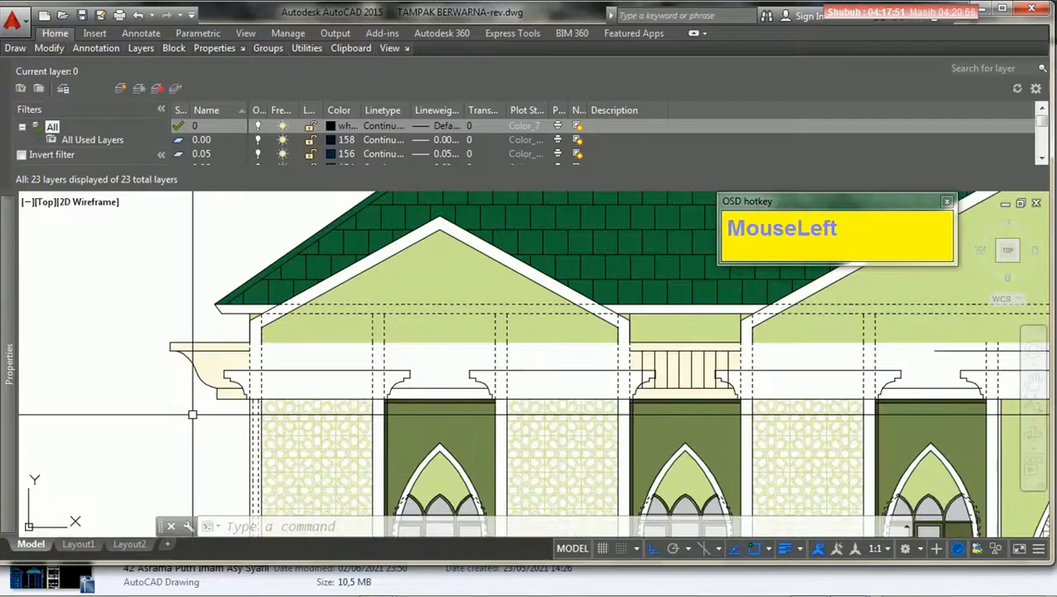
Stretch the left gable hatch's lower-left corner and the vertex at the first dashed column line straight down to the moulding's top line.
click(192, 415)
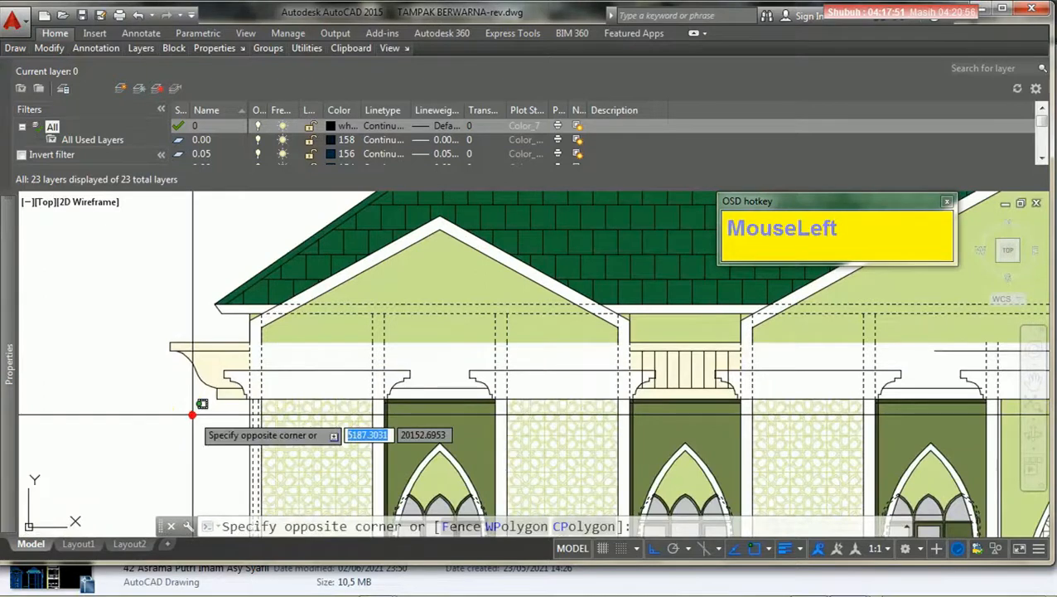
middle_drag(211, 427, 201, 432)
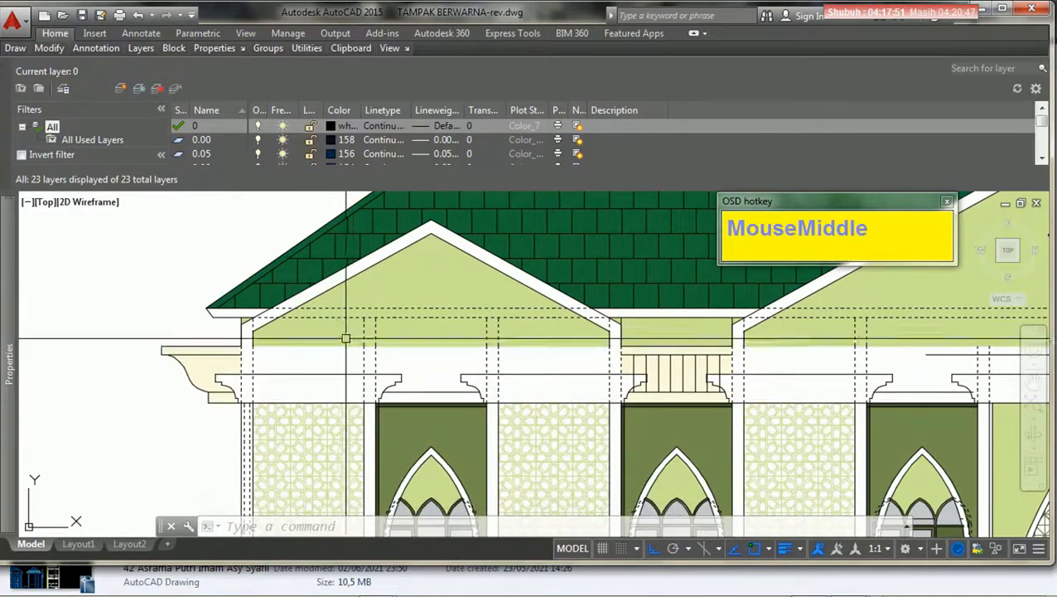
drag(335, 342, 253, 347)
click(253, 346)
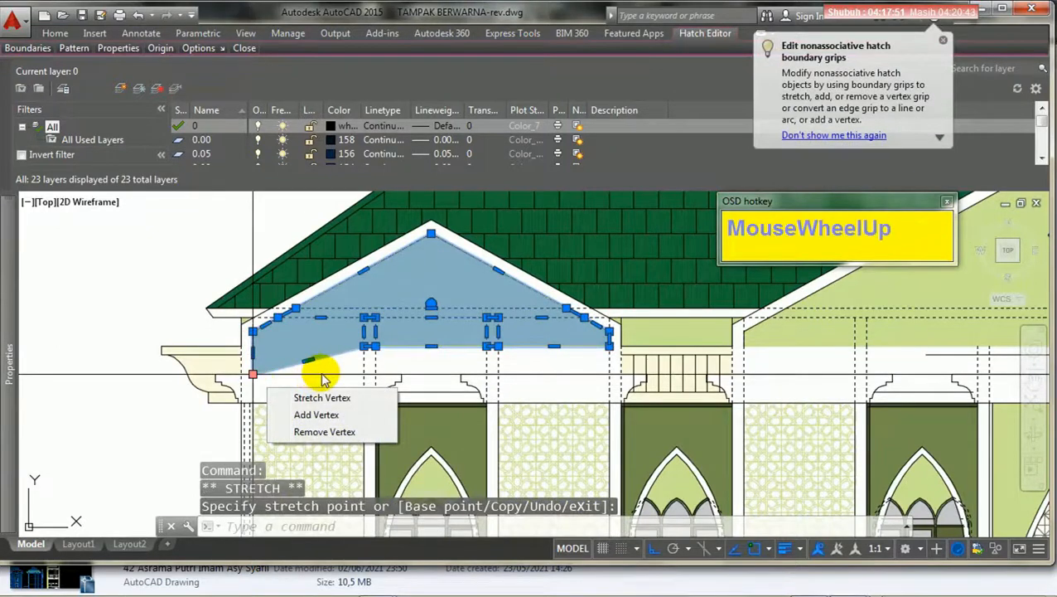
scroll(367, 348, up, 3)
click(358, 341)
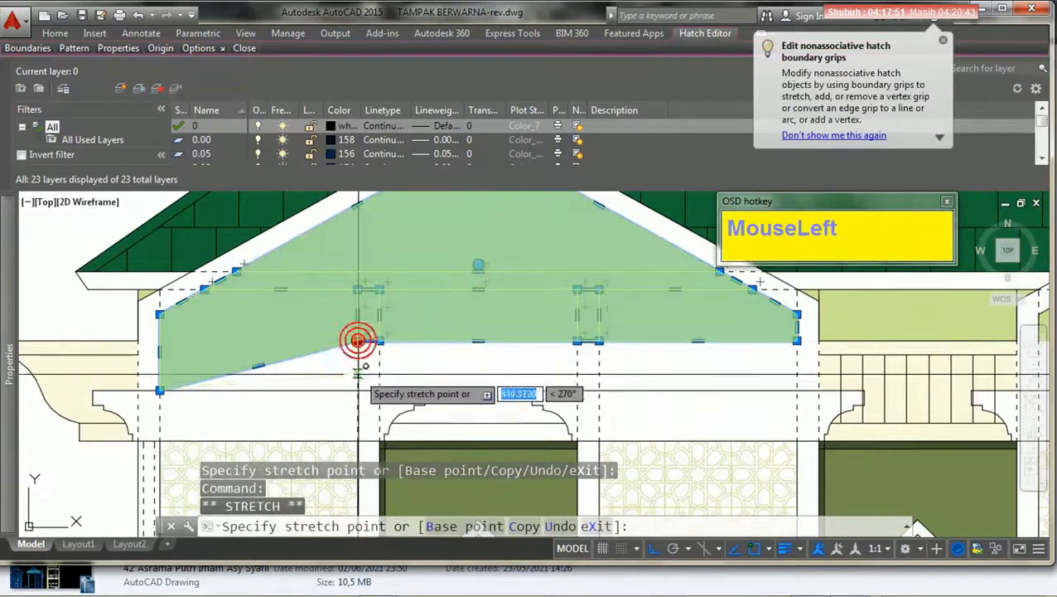
click(358, 391)
Stretch the left gable hatch's next two bottom vertices, on either side of the arched opening, straight down to the moulding's top line.
click(379, 341)
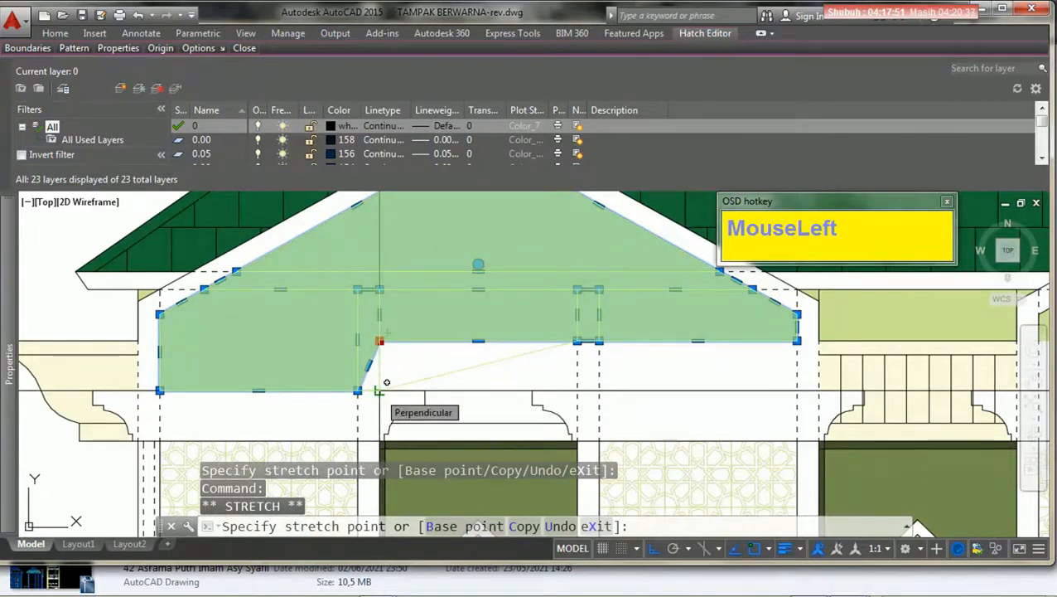
click(386, 382)
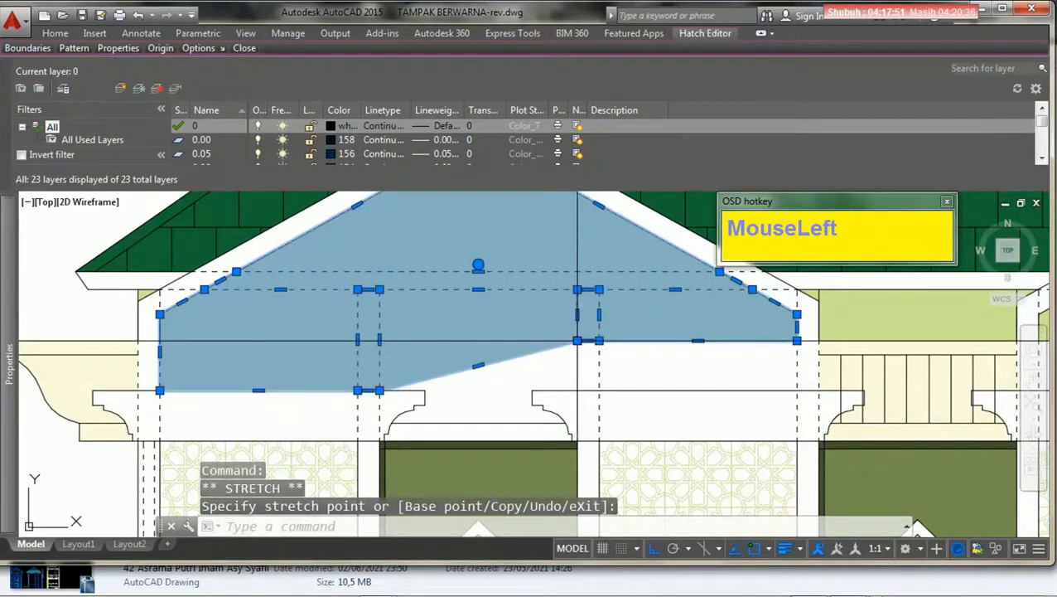
click(577, 342)
click(579, 389)
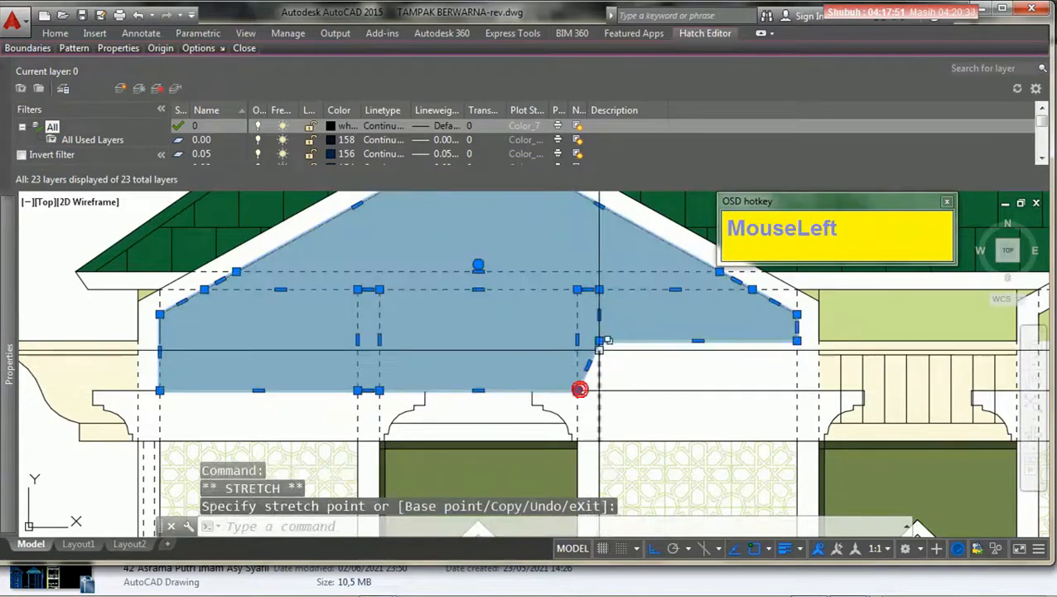
Stretch the left gable hatch's lower-right corner straight down to the moulding's top line and finish editing the hatch.
middle_drag(807, 350, 696, 328)
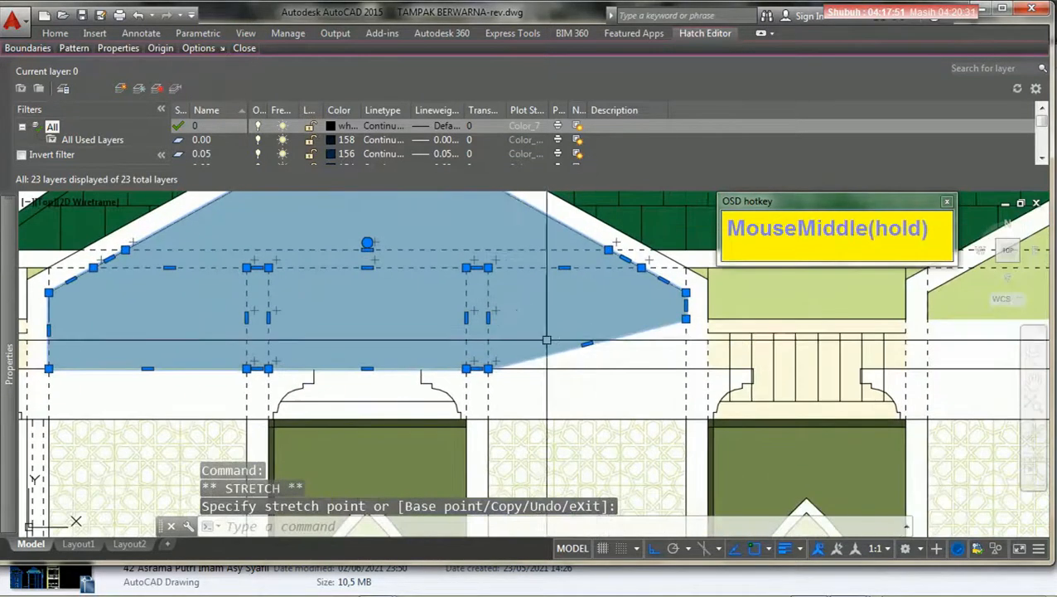
click(686, 368)
scroll(574, 387, down, 3)
key(Escape)
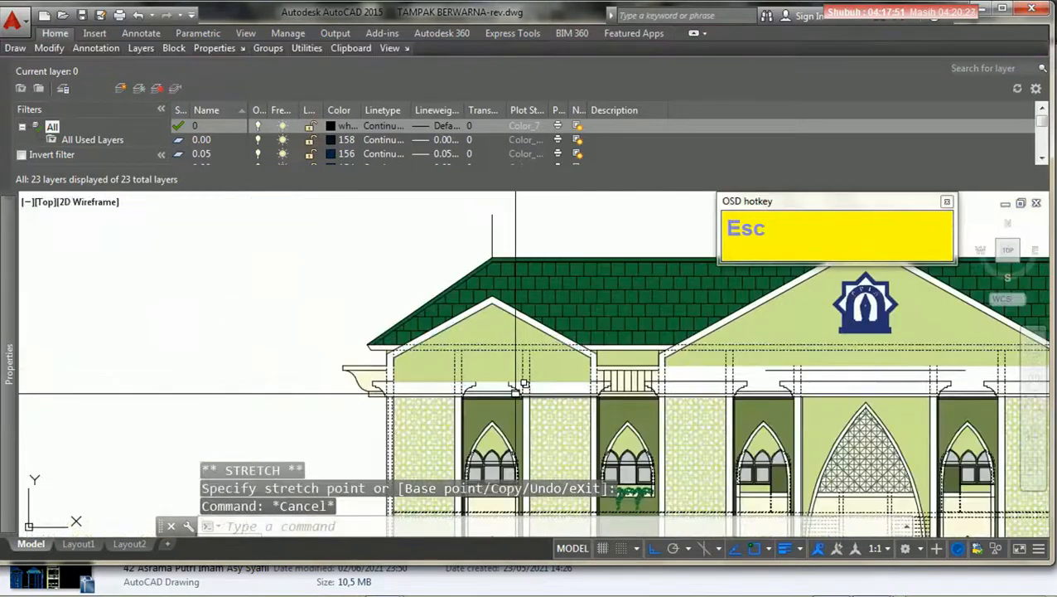
Send the stretched left gable hatch to the back of the draw order, behind the cornice mouldings.
scroll(447, 370, up, 4)
click(440, 333)
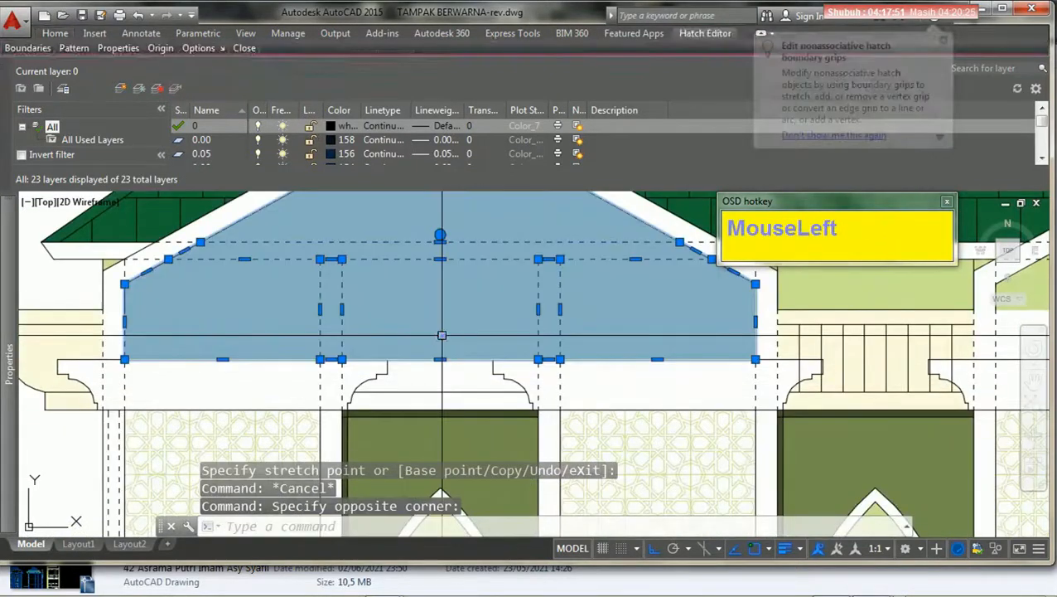
right_click(440, 333)
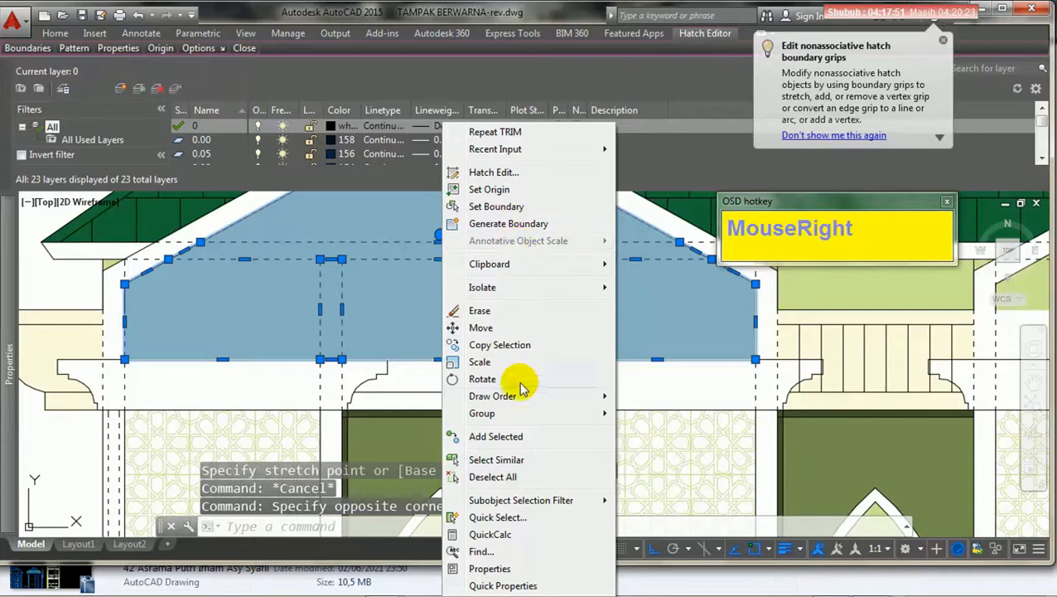
mouse_move(521, 397)
click(672, 412)
scroll(444, 368, down, 3)
mouse_move(444, 369)
middle_down()
mouse_move(452, 389)
mouse_move(370, 327)
middle_up()
key(F9)
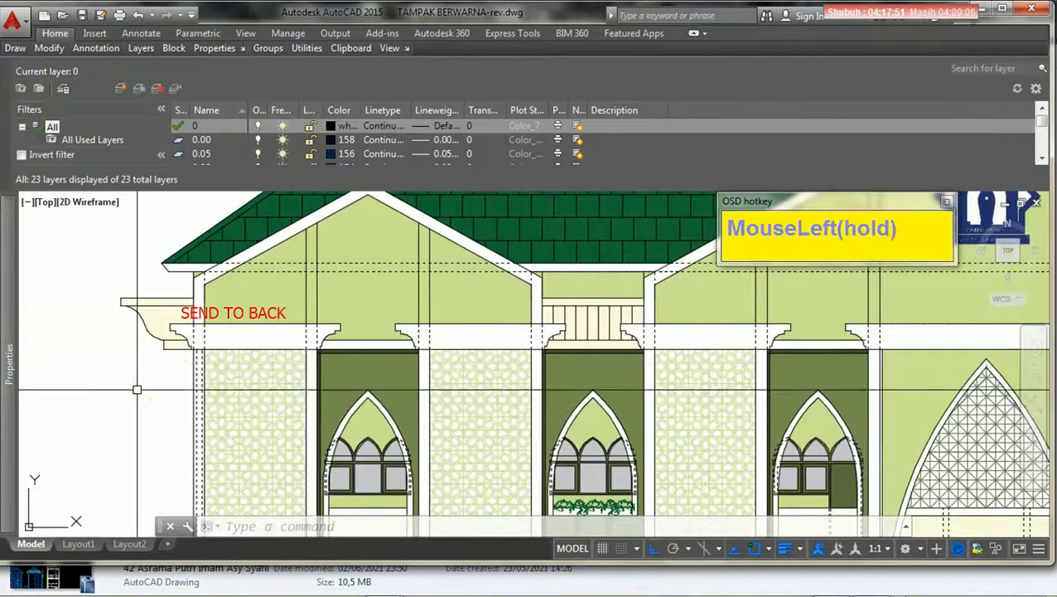
Move the horizontal line pairs that span the gable openings between the cornice mouldings to layer 0.15.
click(137, 393)
scroll(350, 345, up, 3)
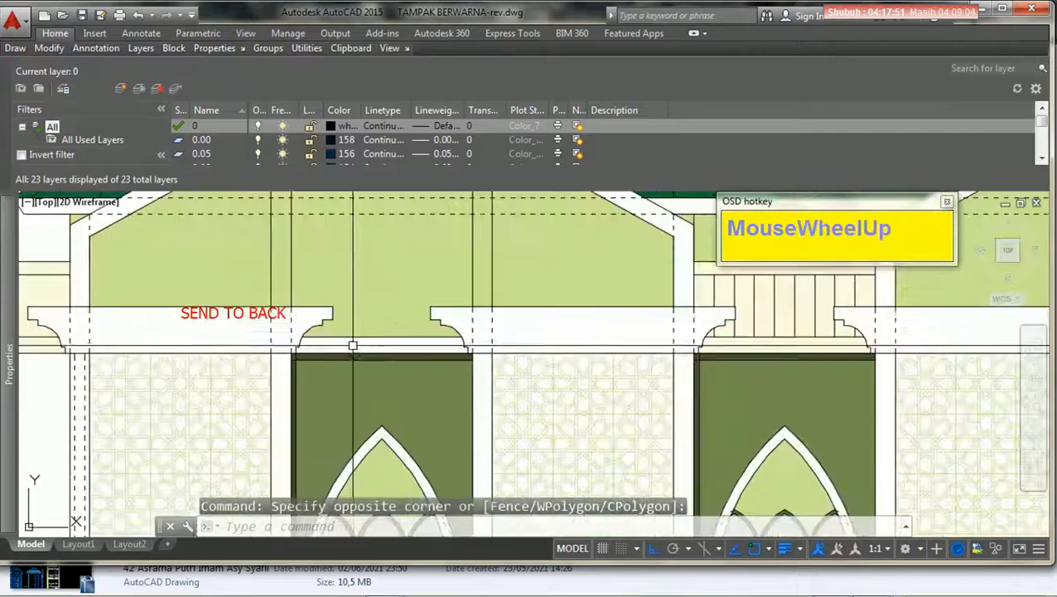
click(362, 340)
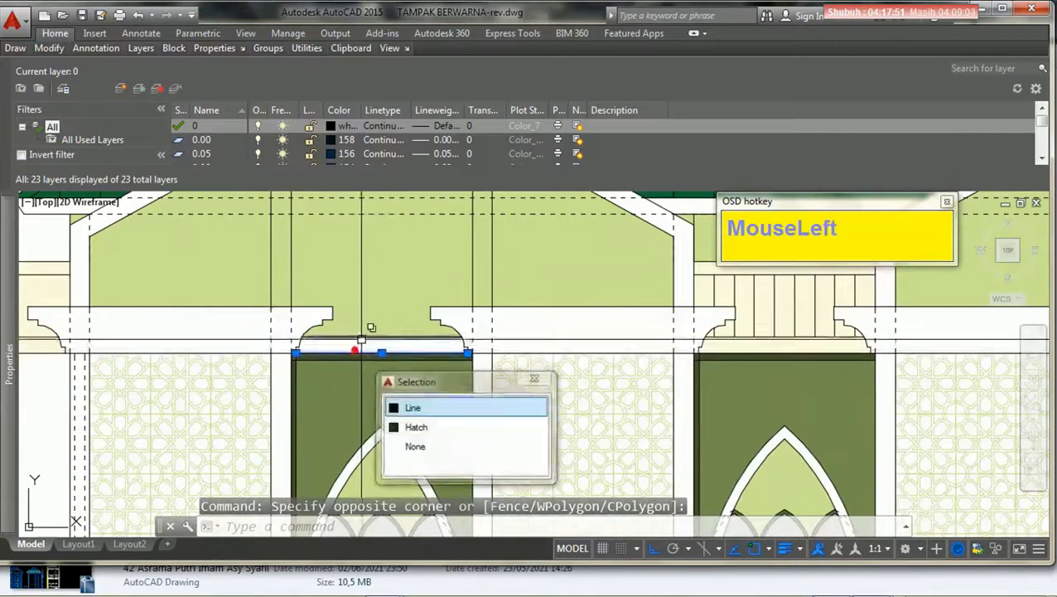
middle_drag(748, 347, 284, 354)
click(737, 355)
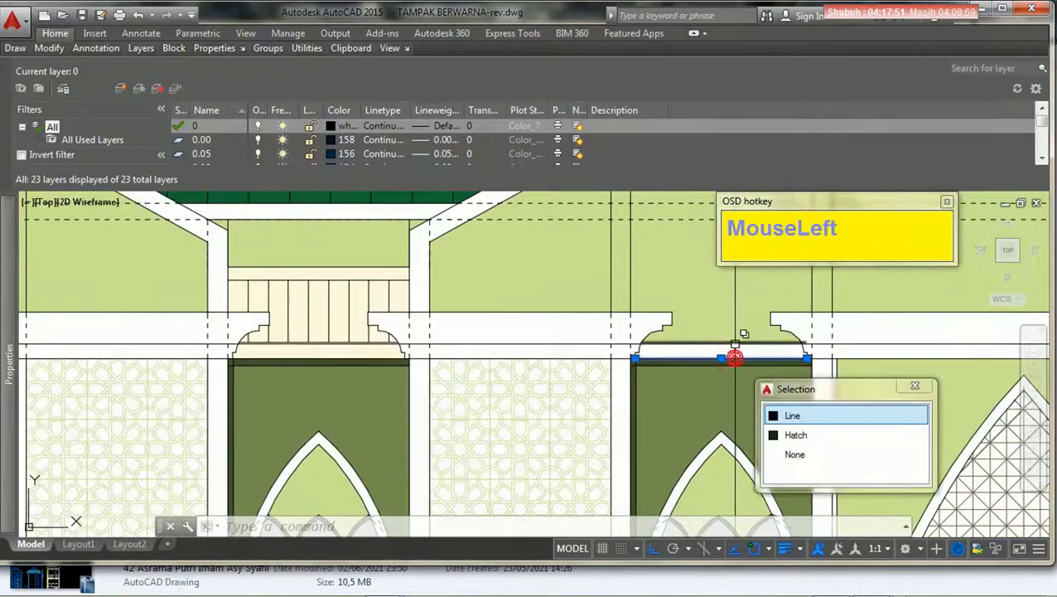
middle_drag(705, 359, 224, 360)
middle_drag(739, 365, 490, 401)
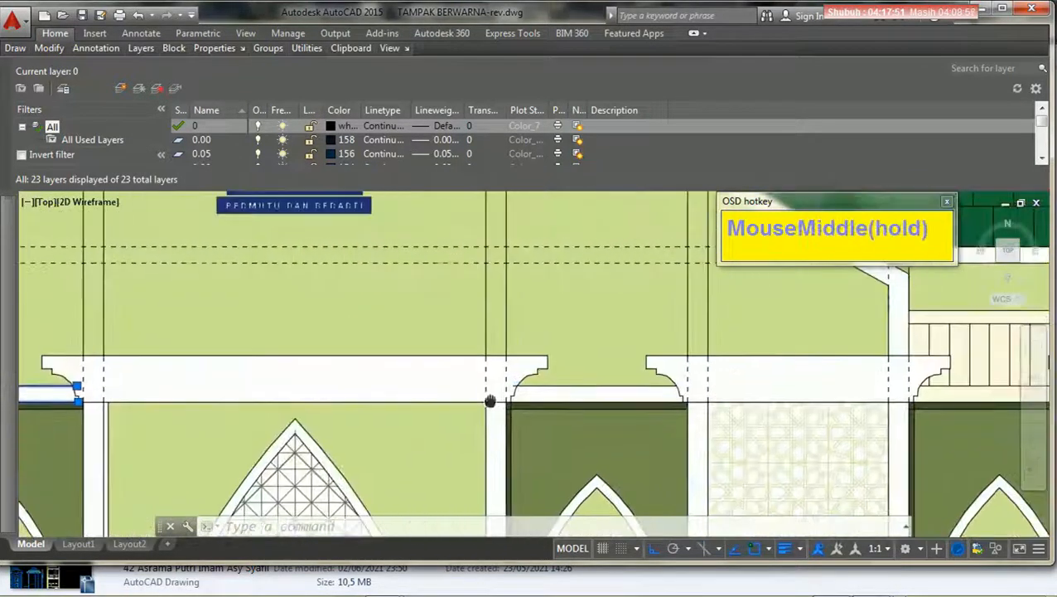
click(580, 402)
middle_drag(783, 371, 255, 388)
middle_drag(817, 377, 512, 390)
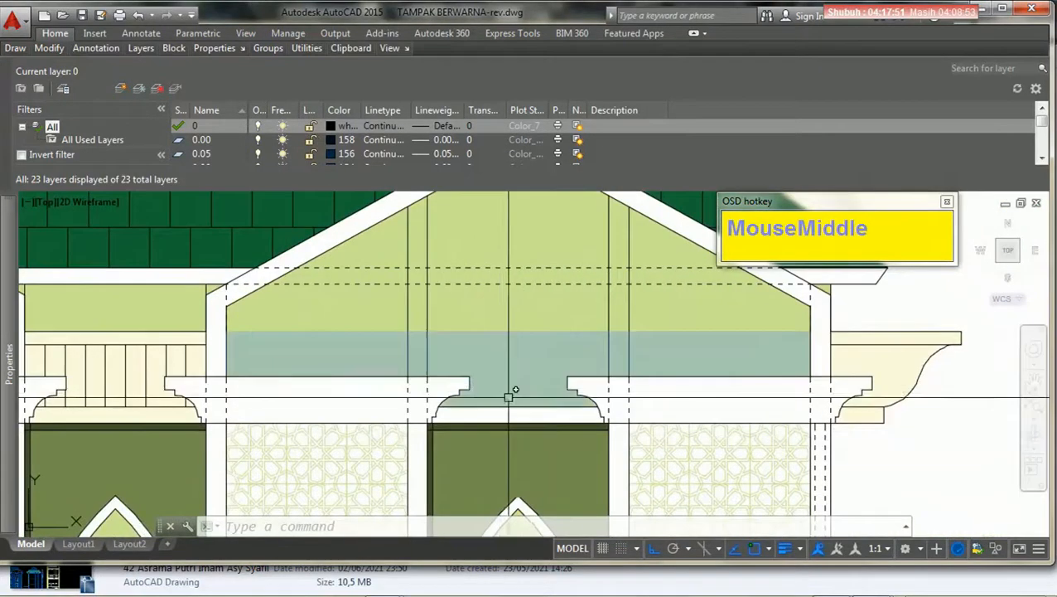
click(518, 407)
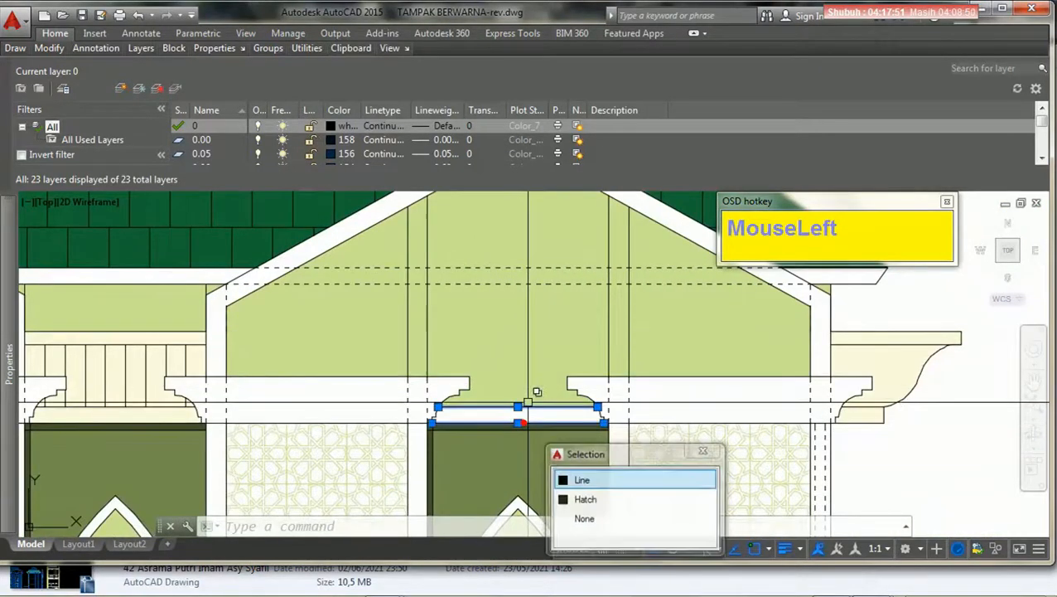
mouse_move(151, 59)
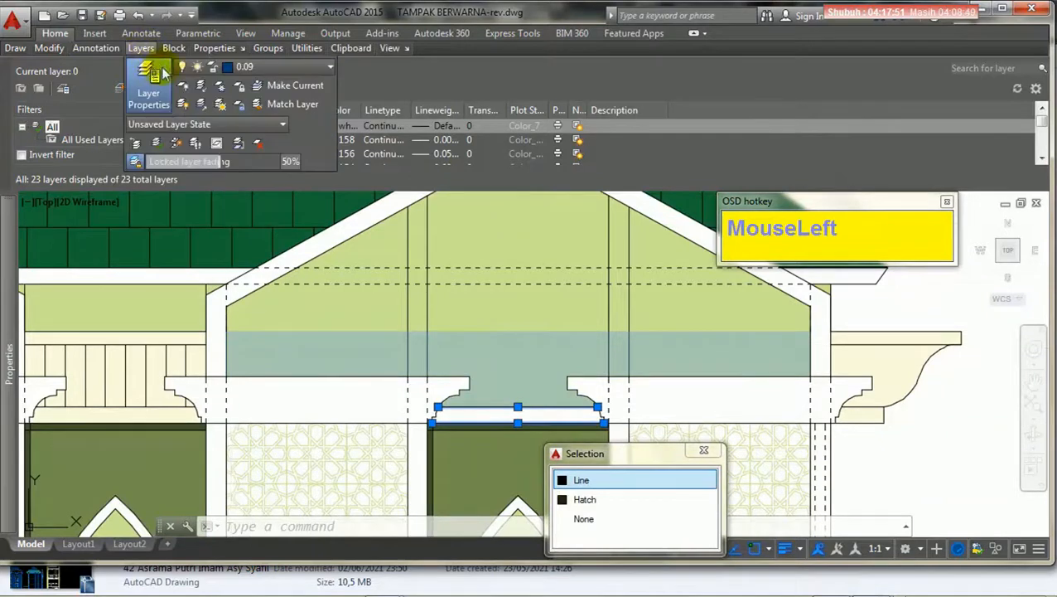
click(281, 70)
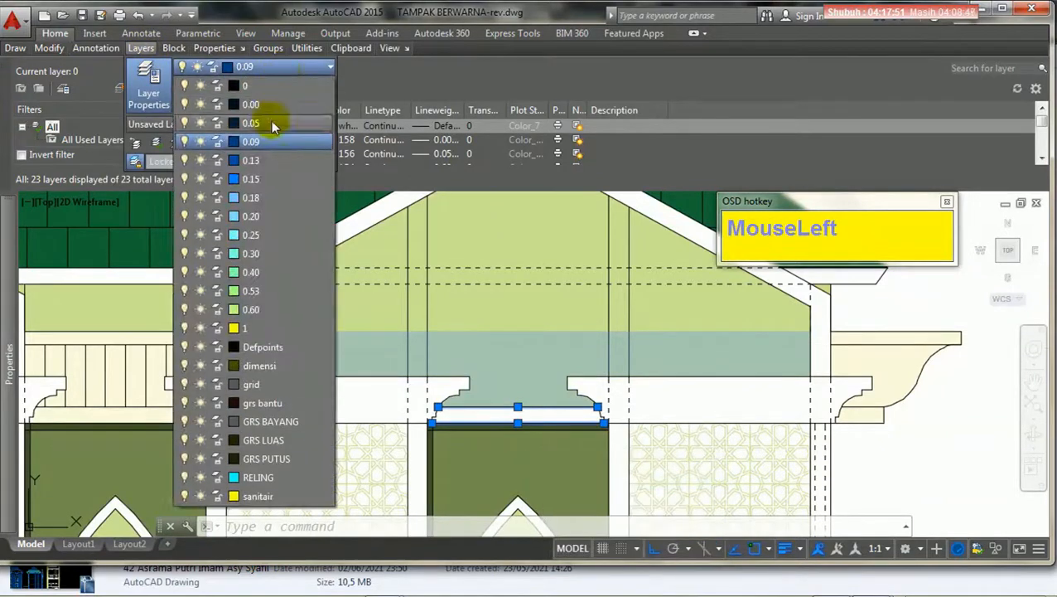
click(267, 179)
scroll(772, 349, down, 2)
key(Escape)
Trim the end of the horizontal line that overshoots the moulding's curve at the opening just left of the central arch.
middle_drag(743, 390, 1048, 397)
scroll(369, 377, up, 5)
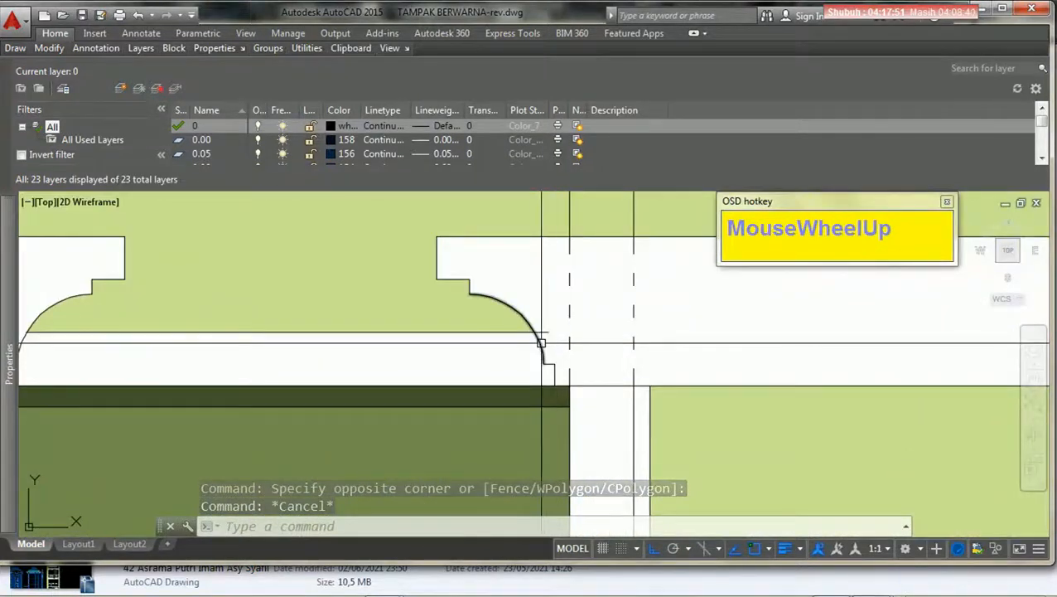
text(tr)
key(Return)
click(543, 348)
scroll(542, 348, up, 4)
key(Return)
click(536, 308)
Check the cornice band across the front elevation and save the drawing.
scroll(536, 307, down, 5)
middle_drag(372, 357, 597, 358)
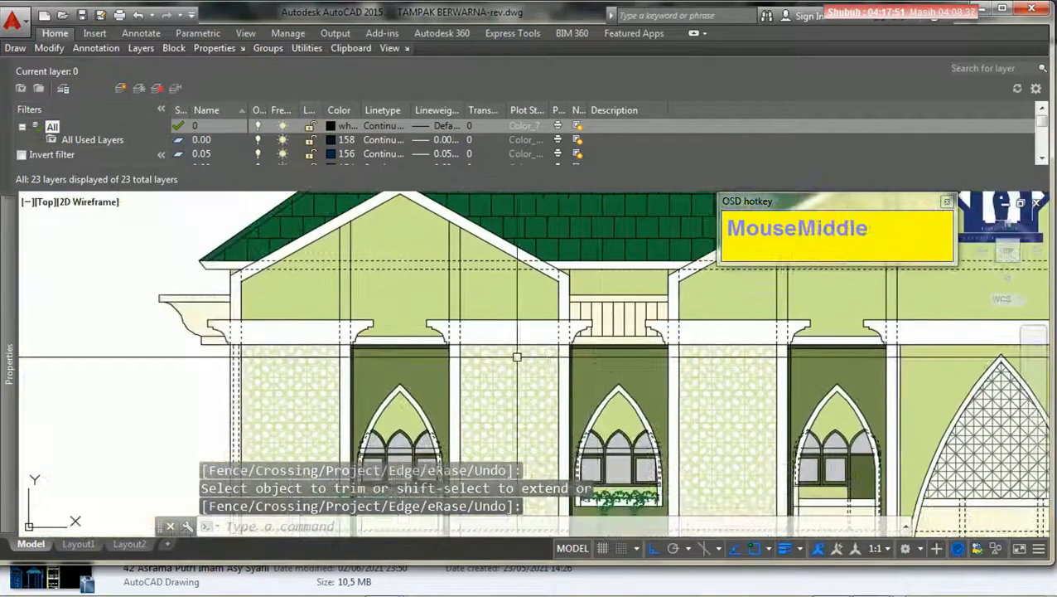
scroll(497, 353, up, 3)
scroll(491, 351, down, 3)
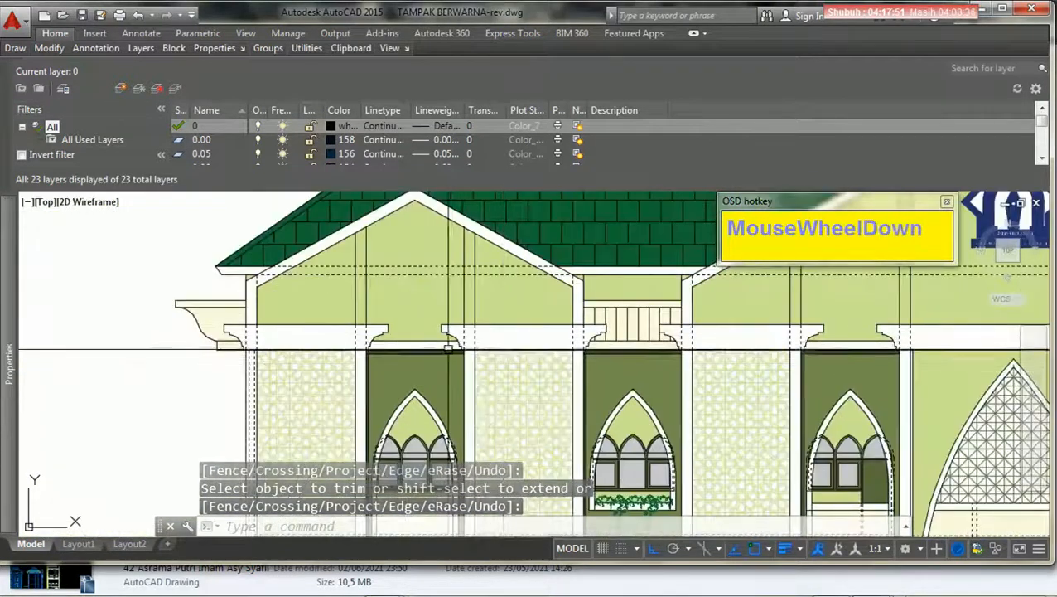
scroll(377, 349, up, 2)
mouse_move(298, 354)
middle_down()
mouse_move(338, 348)
mouse_move(318, 389)
middle_up()
scroll(308, 330, down, 2)
scroll(543, 398, down, 3)
scroll(550, 406, up, 2)
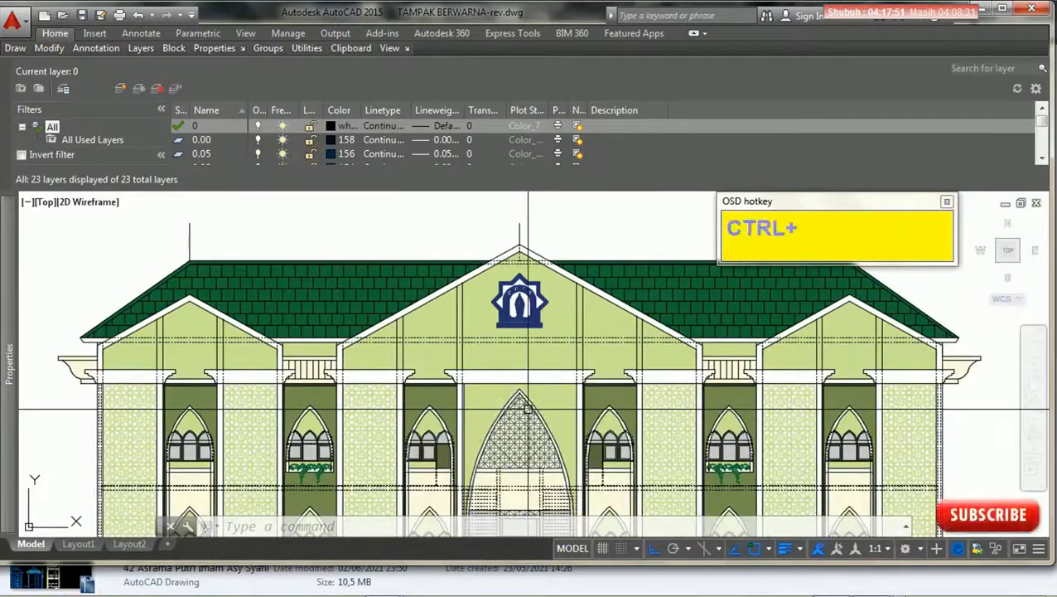
key(ctrl+s)
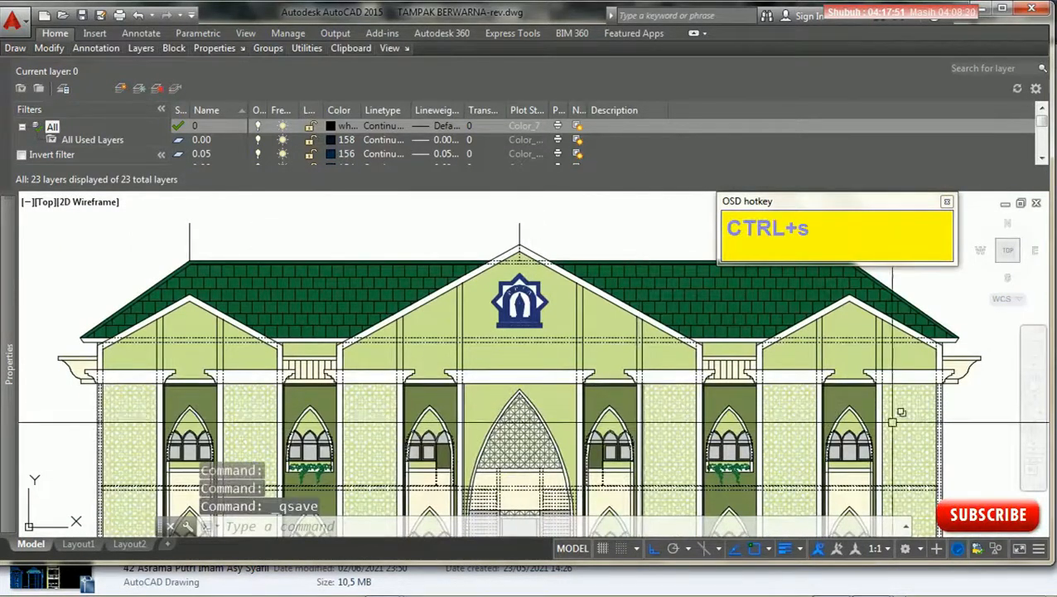